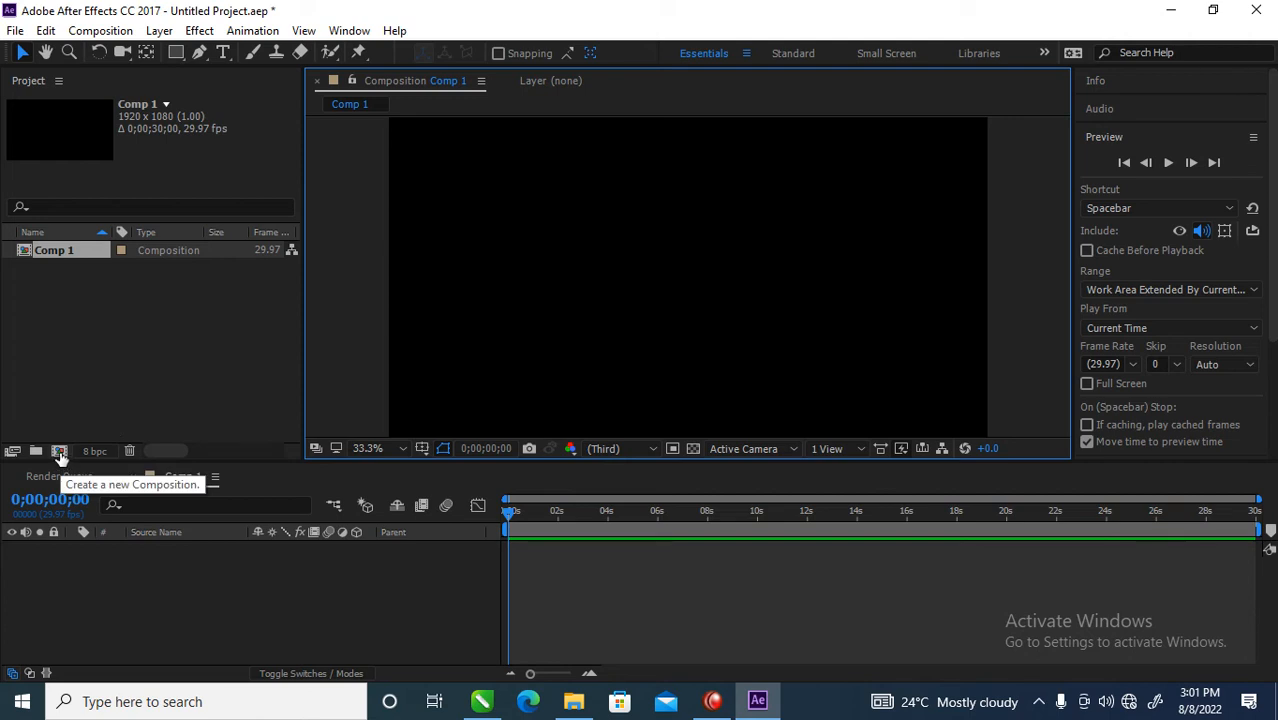
Create a new composition with the HDTV 1080 29.97 preset and a near-white background color, FCF9F9
click(60, 453)
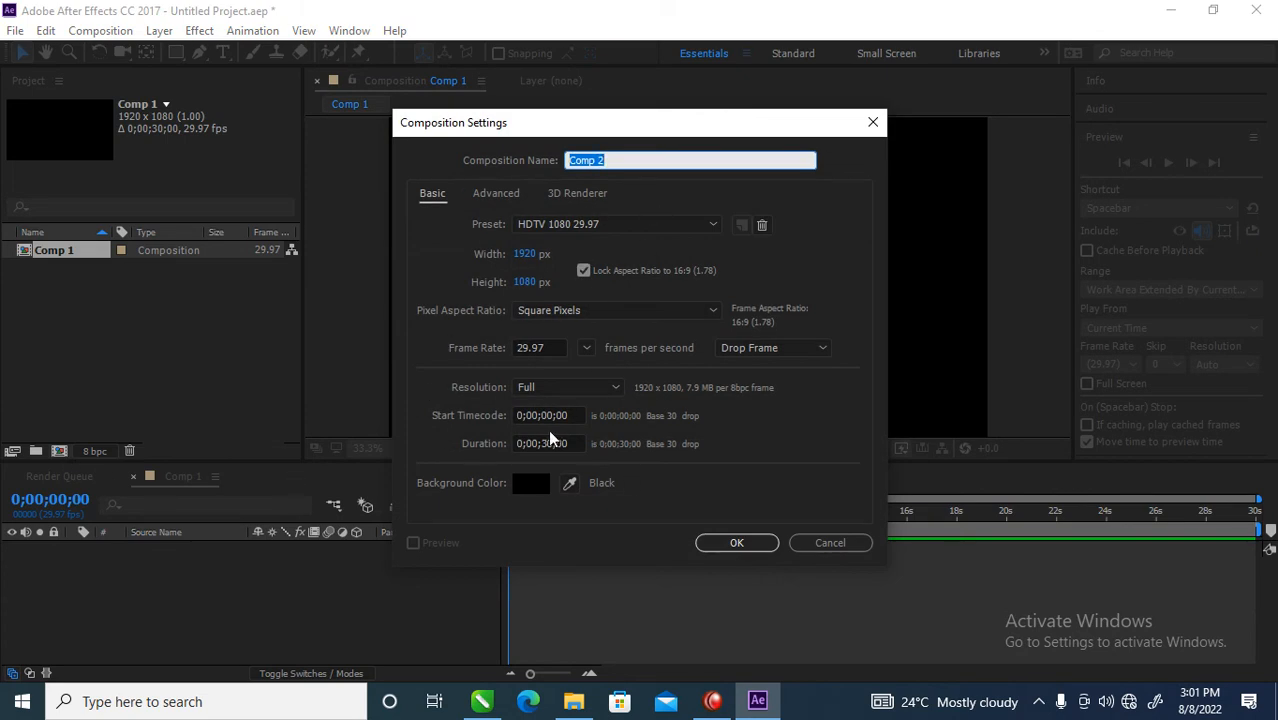
click(713, 226)
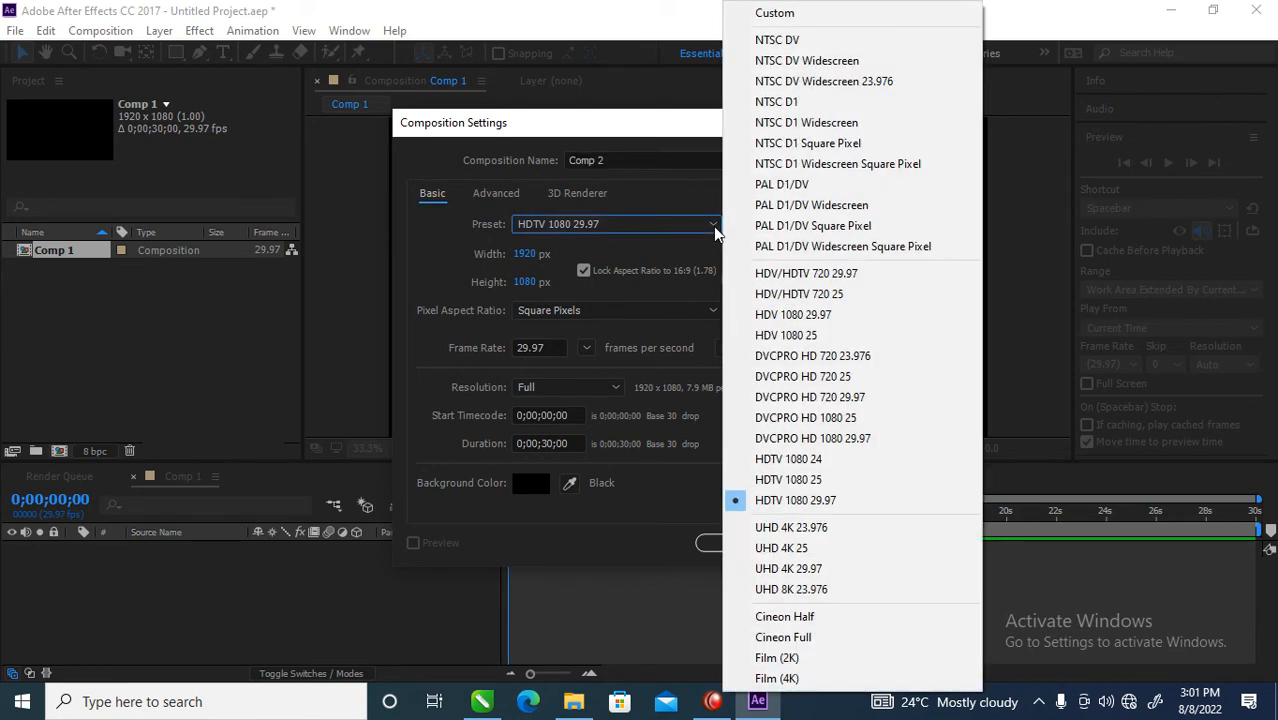
click(713, 226)
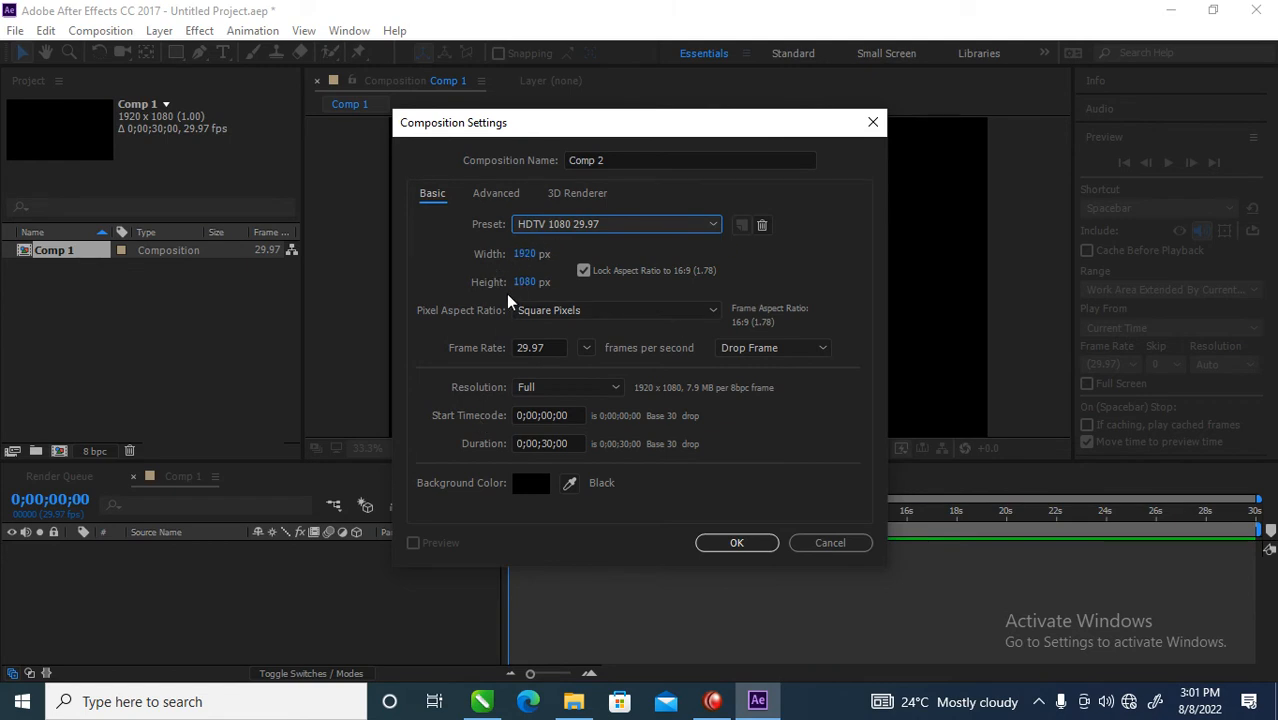
click(529, 256)
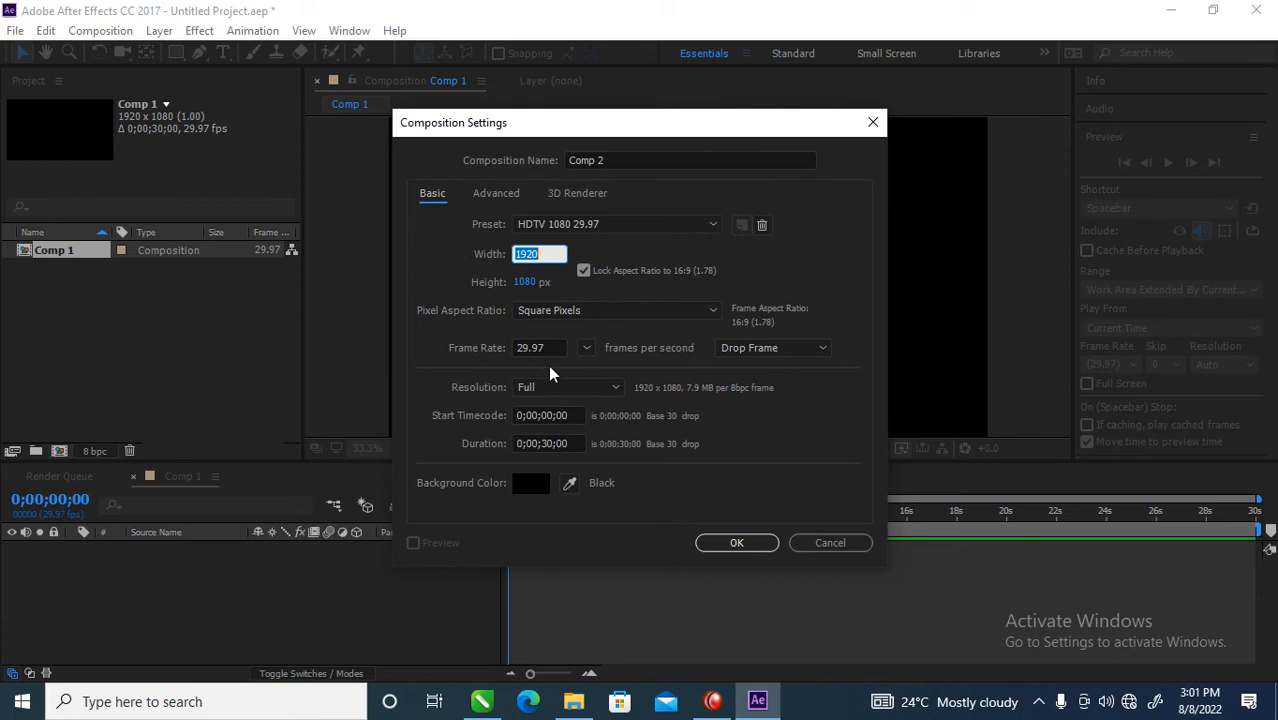
click(530, 485)
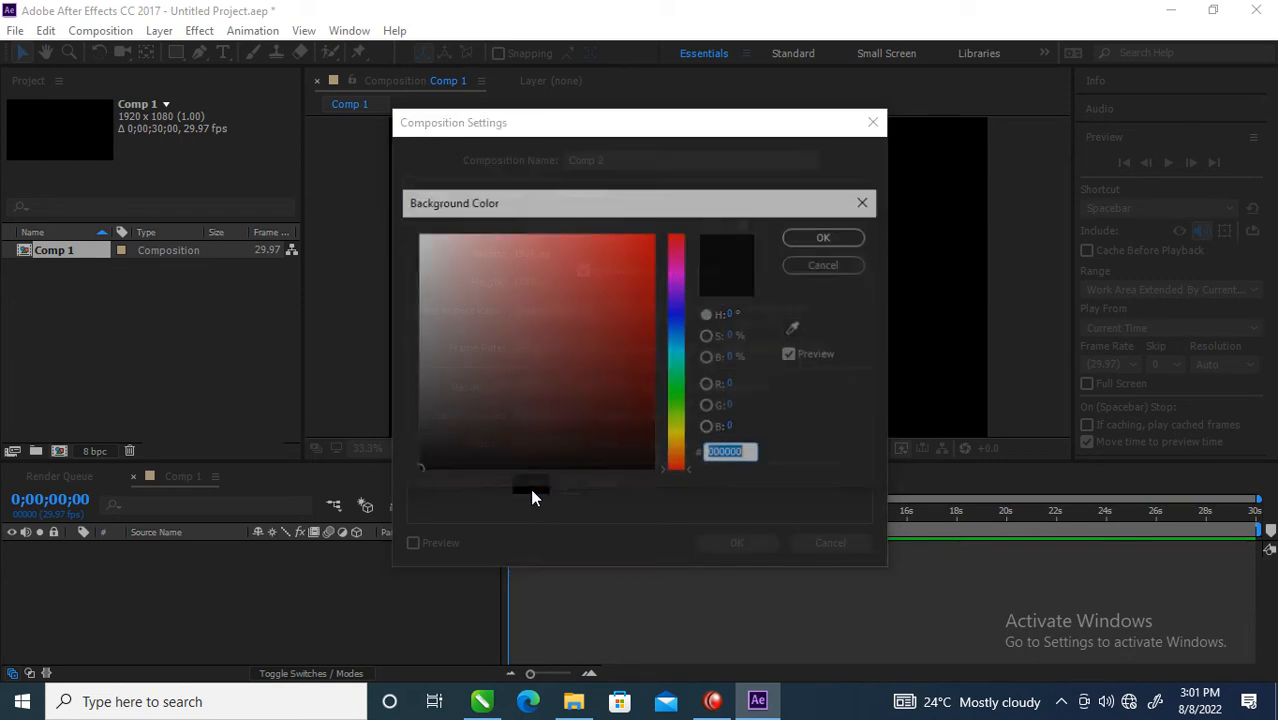
click(419, 236)
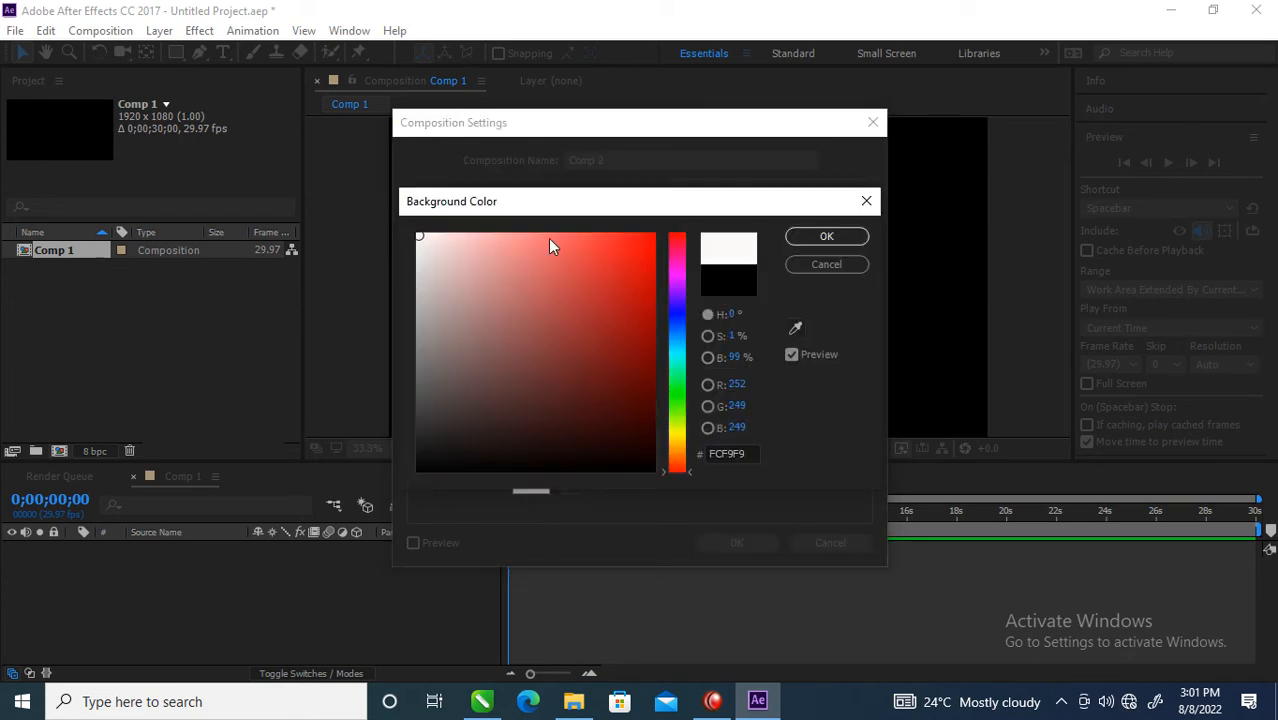
click(845, 246)
click(742, 546)
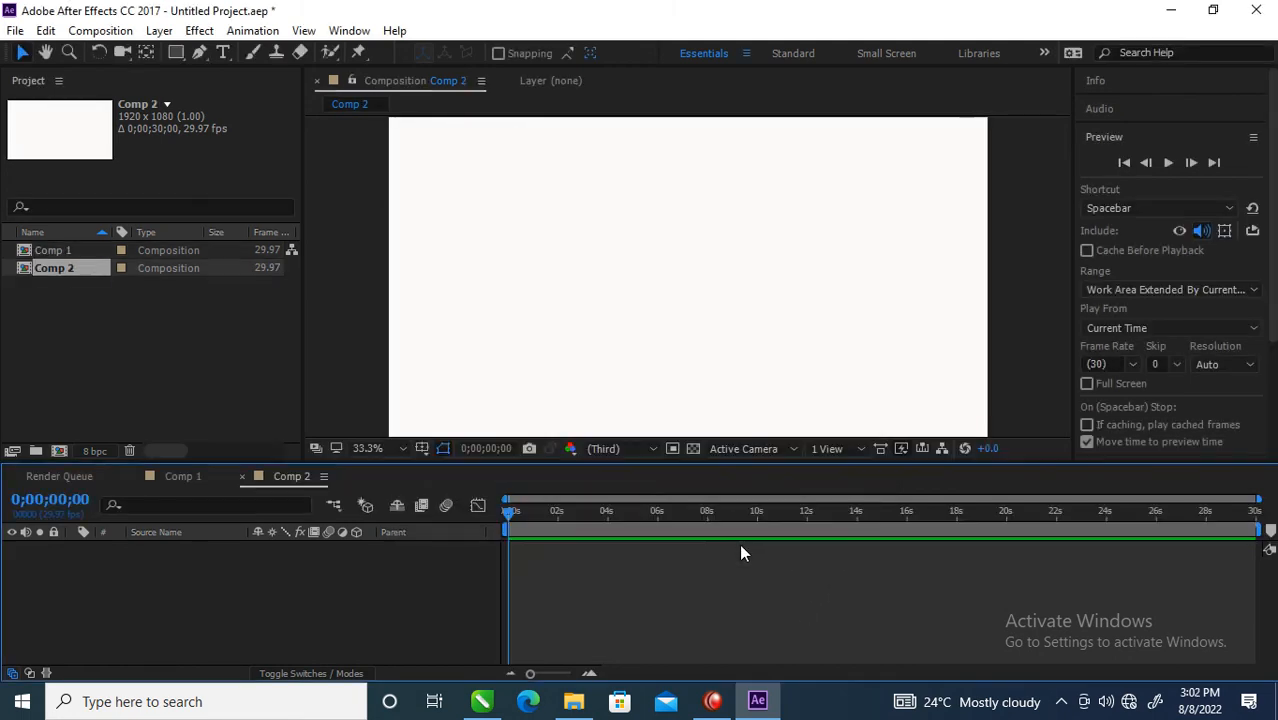
Import the three Photoshop files from the Desktop whose names end in latest4, latest2 and latest
right_click(113, 302)
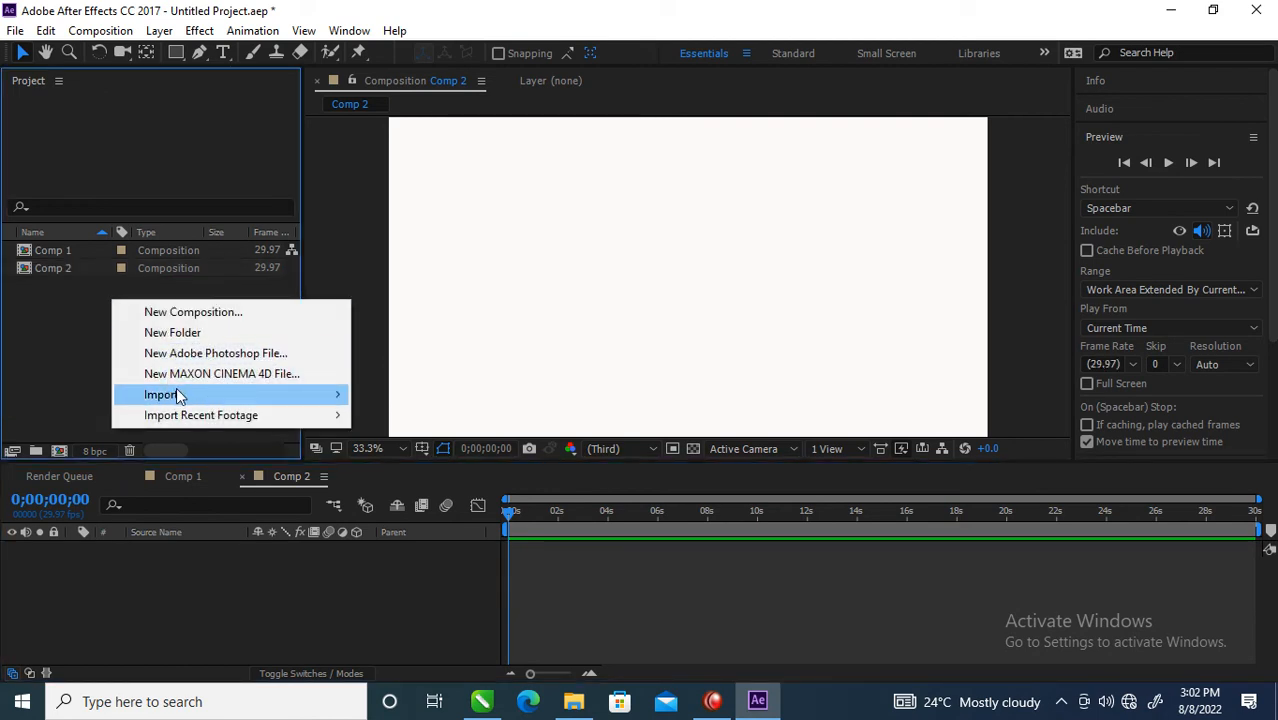
mouse_move(180, 395)
click(389, 397)
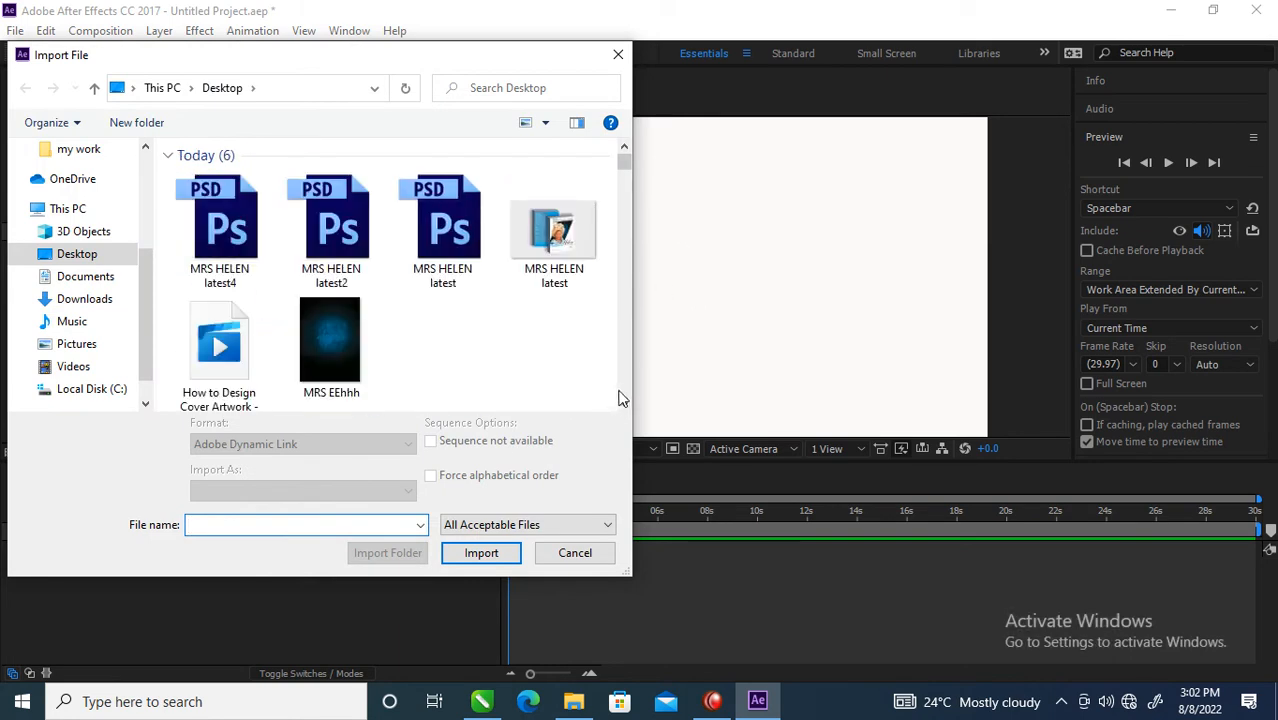
click(228, 238)
ctrl+click(335, 225)
ctrl+click(442, 228)
click(463, 570)
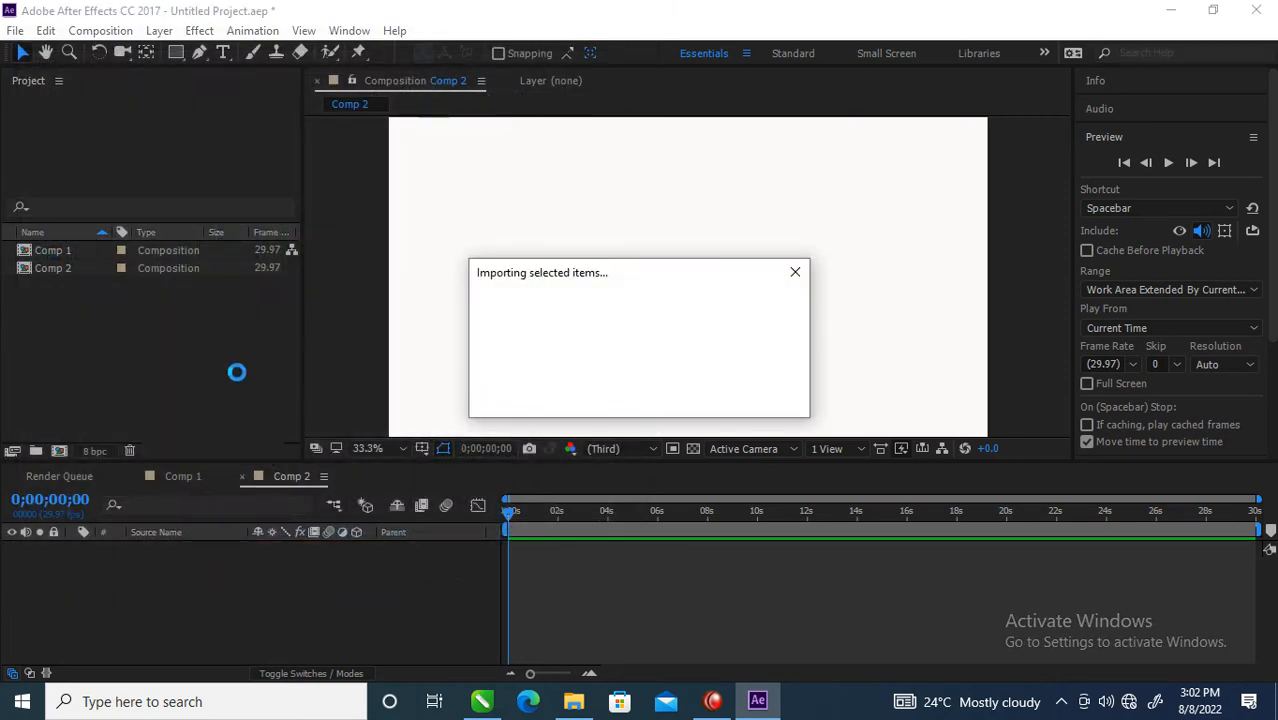
Add the purple background file (latest4.psd) to the composition and scale it up to about 174%
click(123, 388)
click(68, 297)
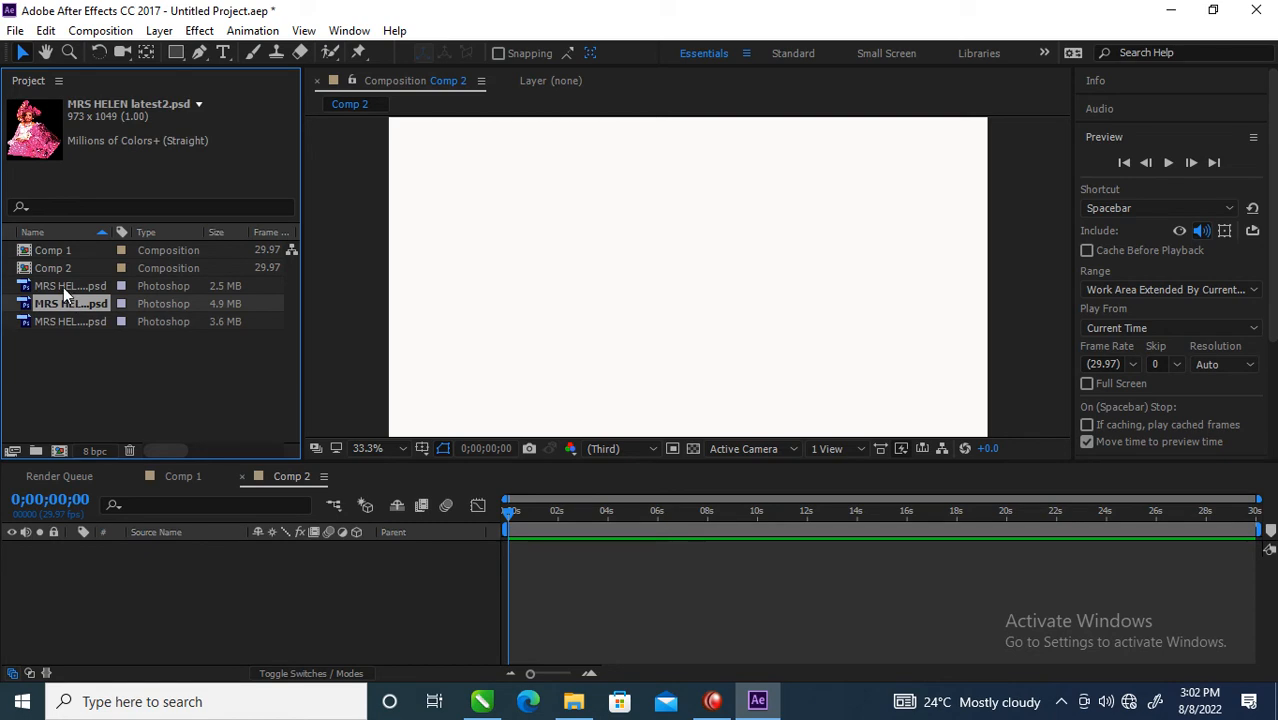
click(61, 284)
click(64, 322)
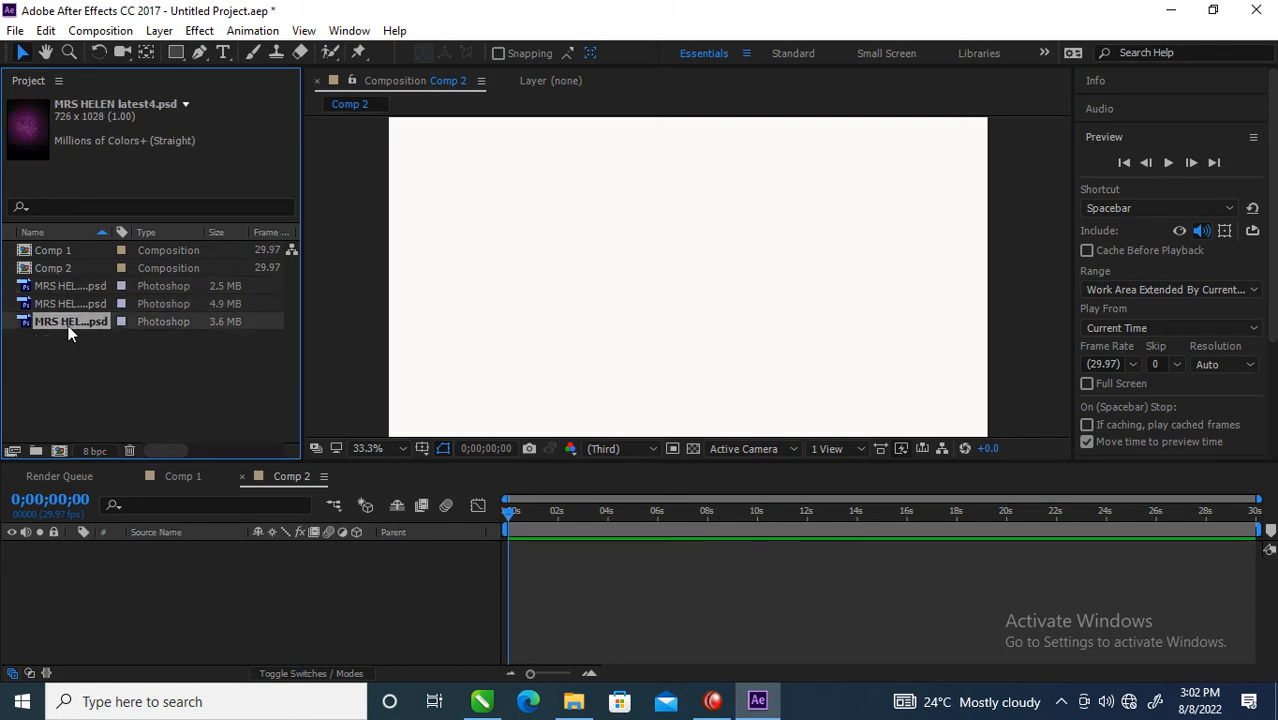
drag(68, 320, 150, 573)
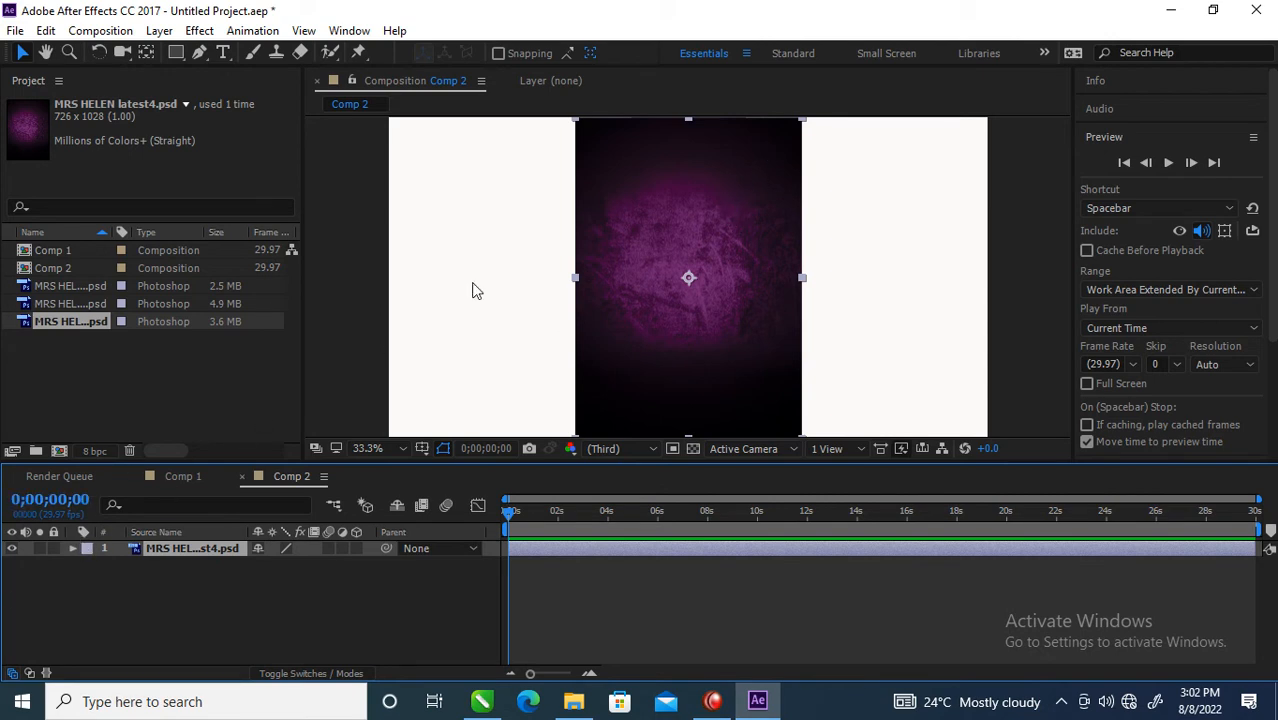
drag(805, 126, 1150, 10)
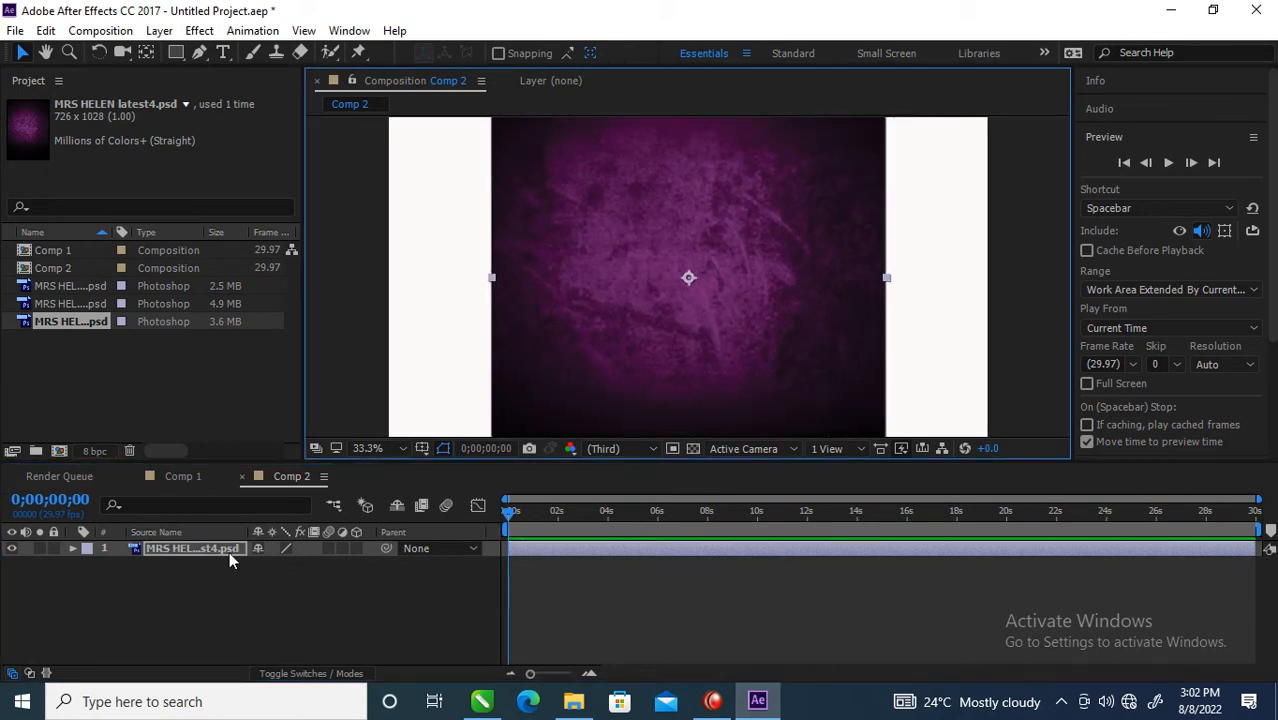
Rotate the purple background layer by 29° and move it toward the frame's upper left, to about 435, 372
click(71, 548)
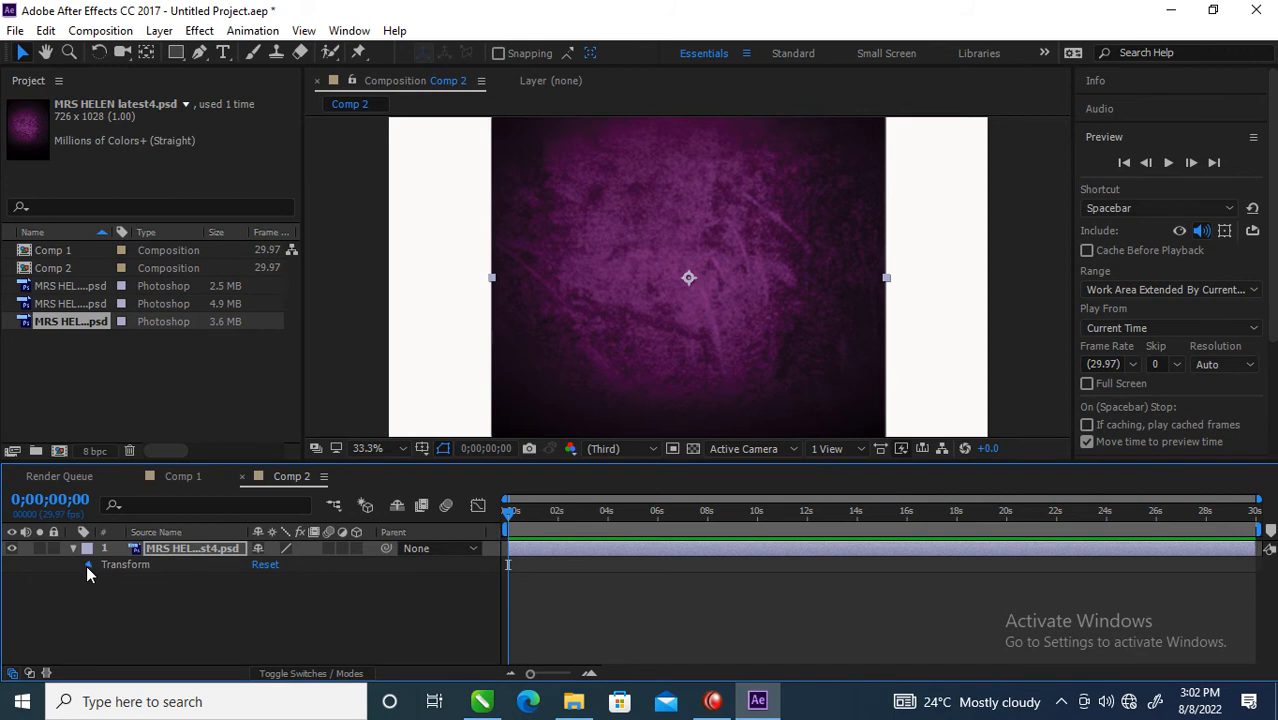
click(88, 565)
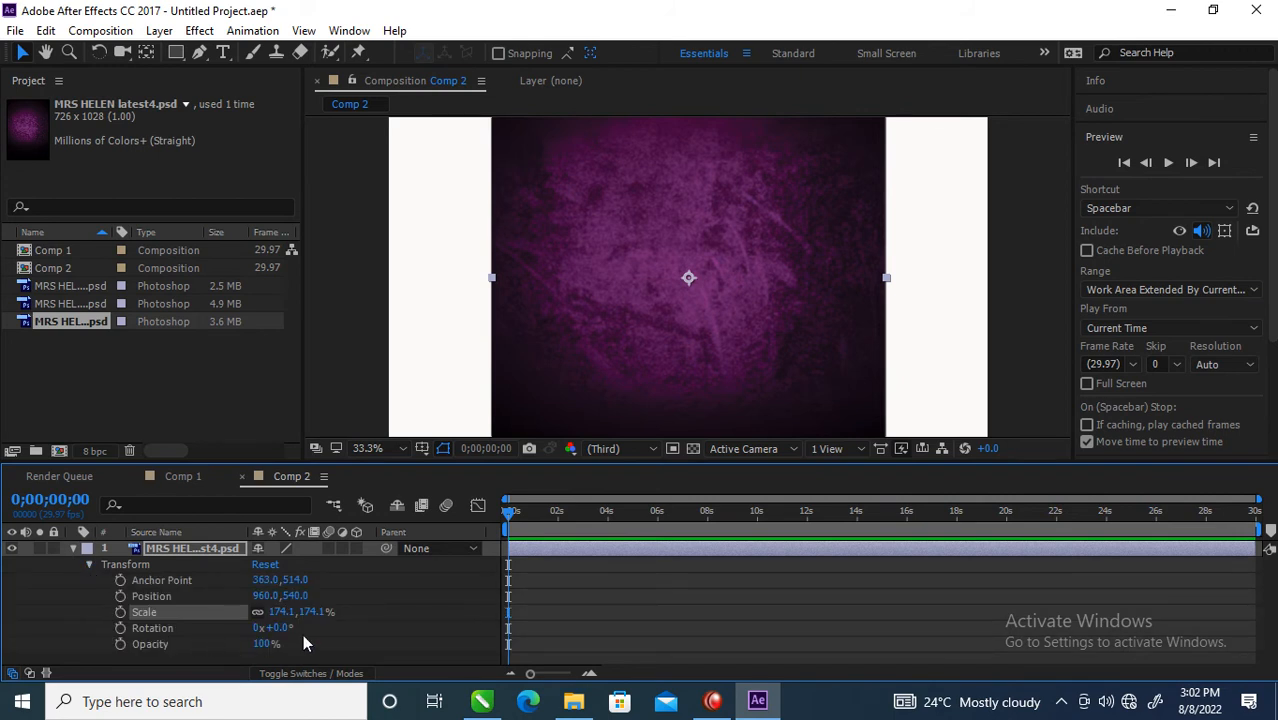
mouse_move(283, 628)
mouse_down()
mouse_move(321, 626)
mouse_move(279, 640)
mouse_move(320, 628)
mouse_move(298, 630)
mouse_up()
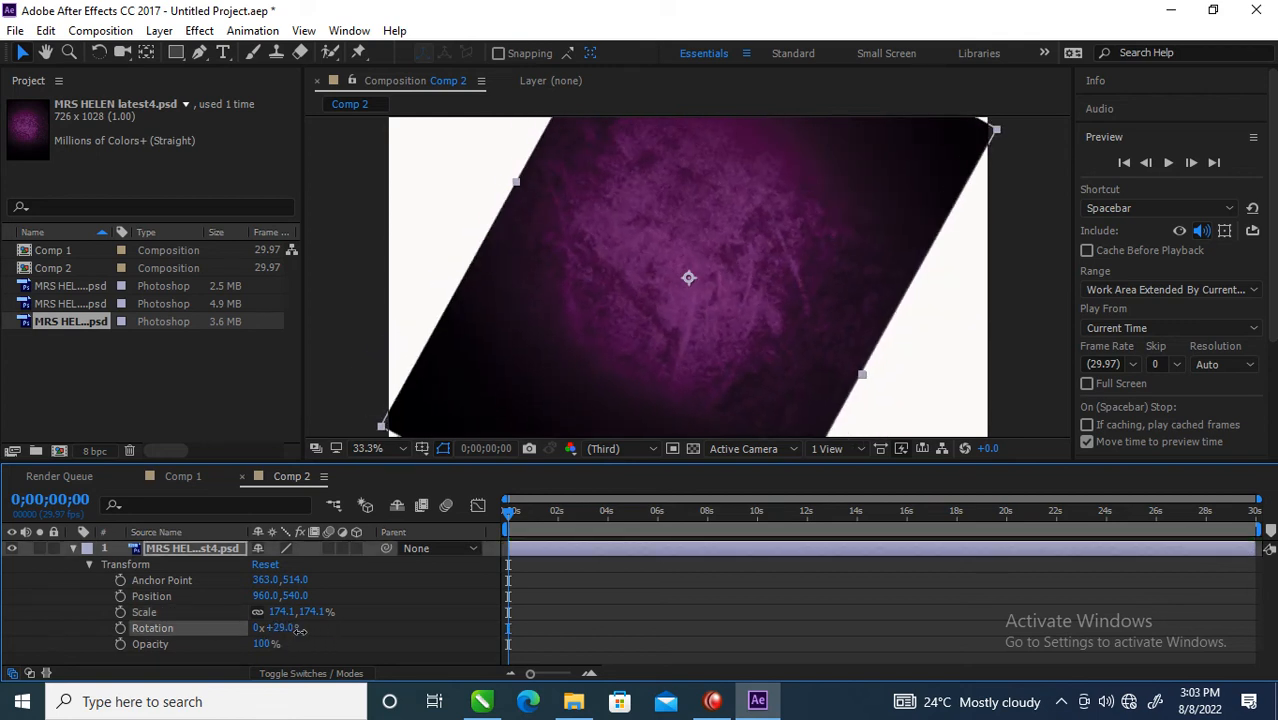
drag(835, 254, 671, 202)
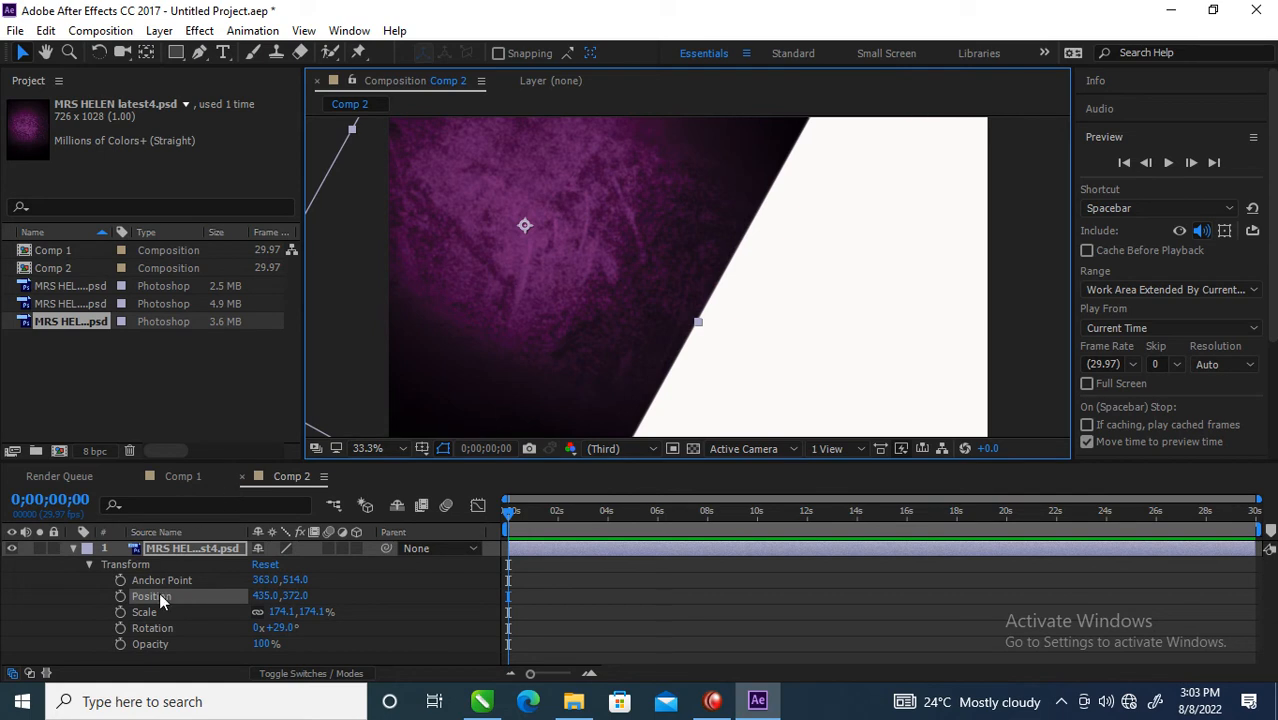
click(72, 549)
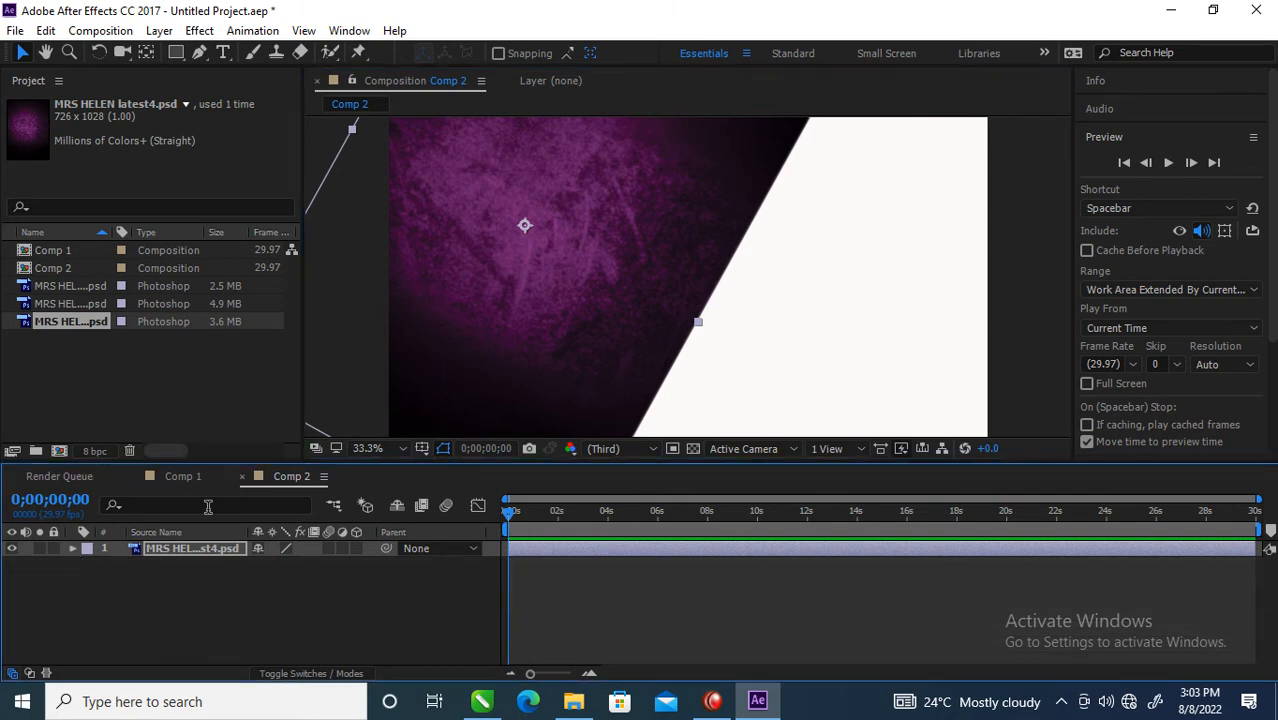
Add the portrait cutout (latest2.psd) to the composition and place its layer above the purple background
click(70, 305)
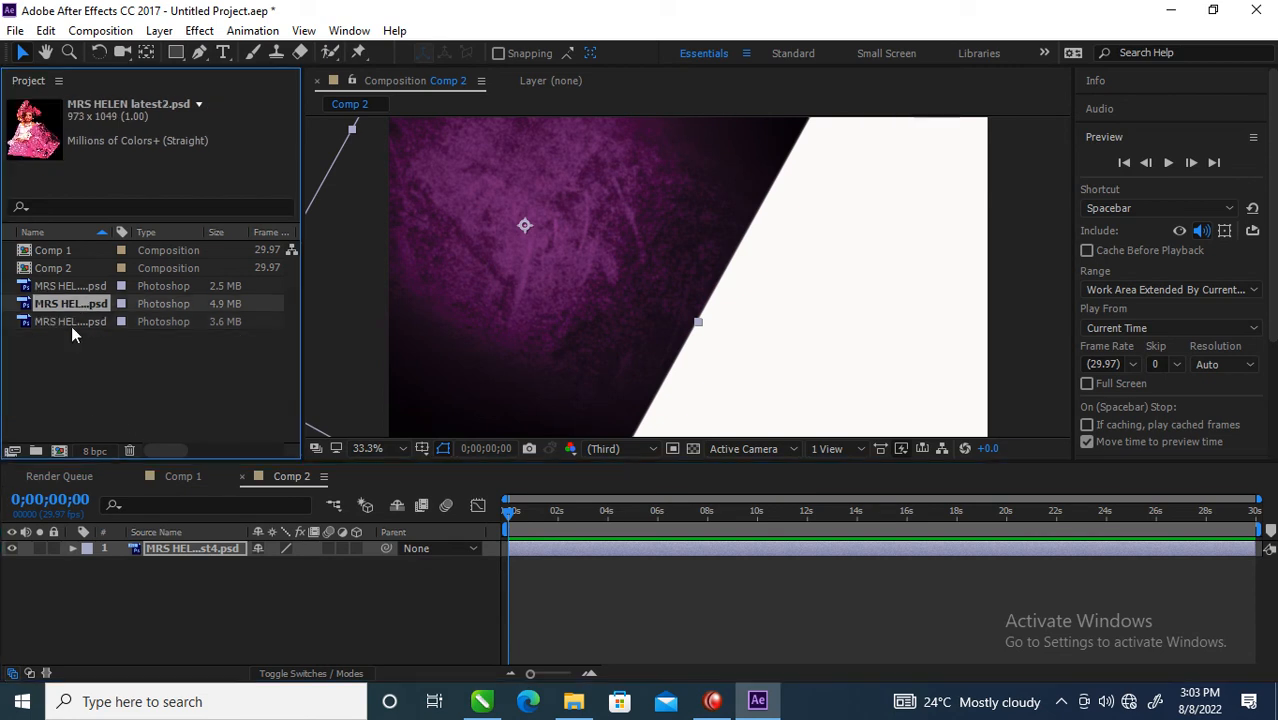
drag(59, 301, 133, 577)
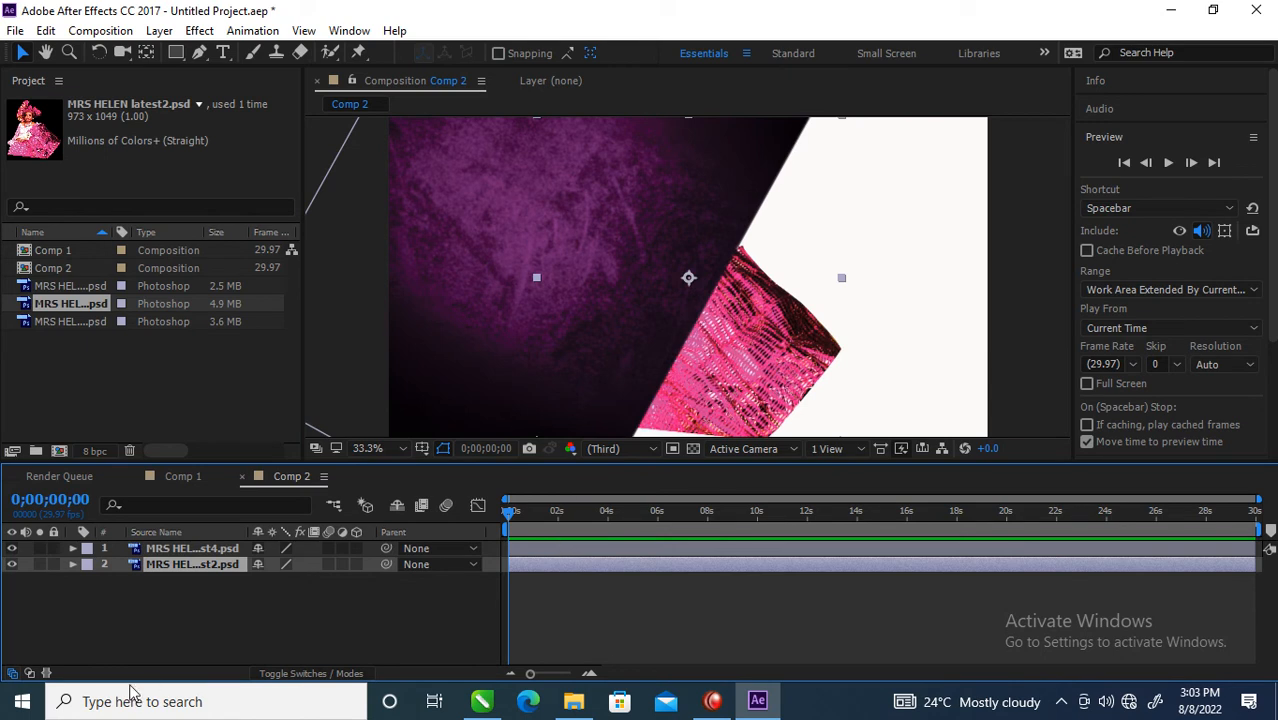
drag(176, 573, 177, 550)
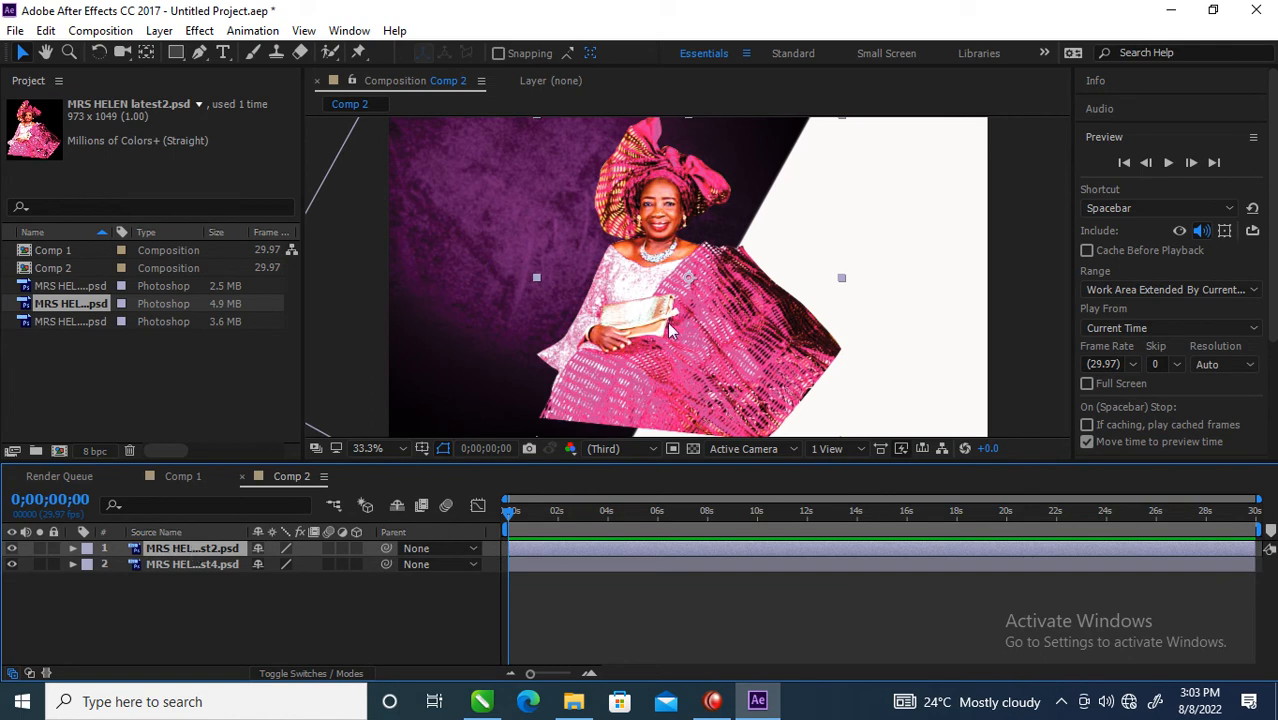
Scale the portrait layer up to about 142% and position it over the purple background at about 633, 957
drag(733, 329, 587, 405)
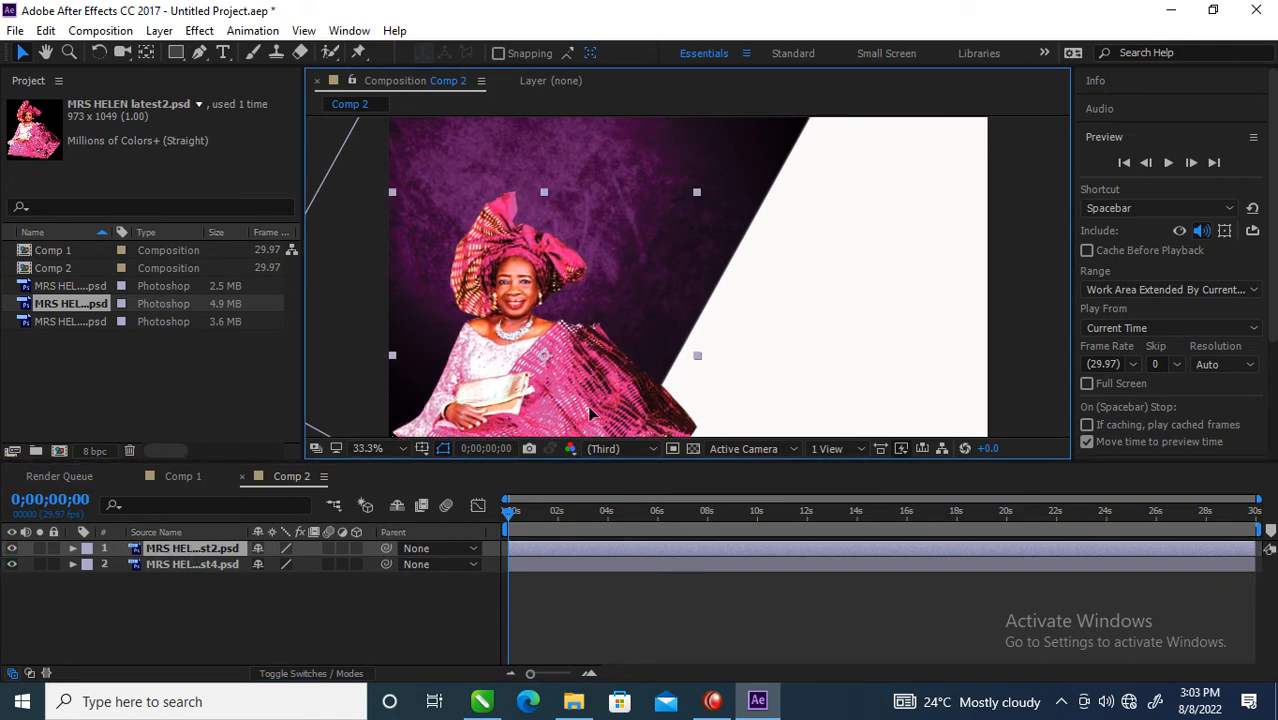
double_click(696, 191)
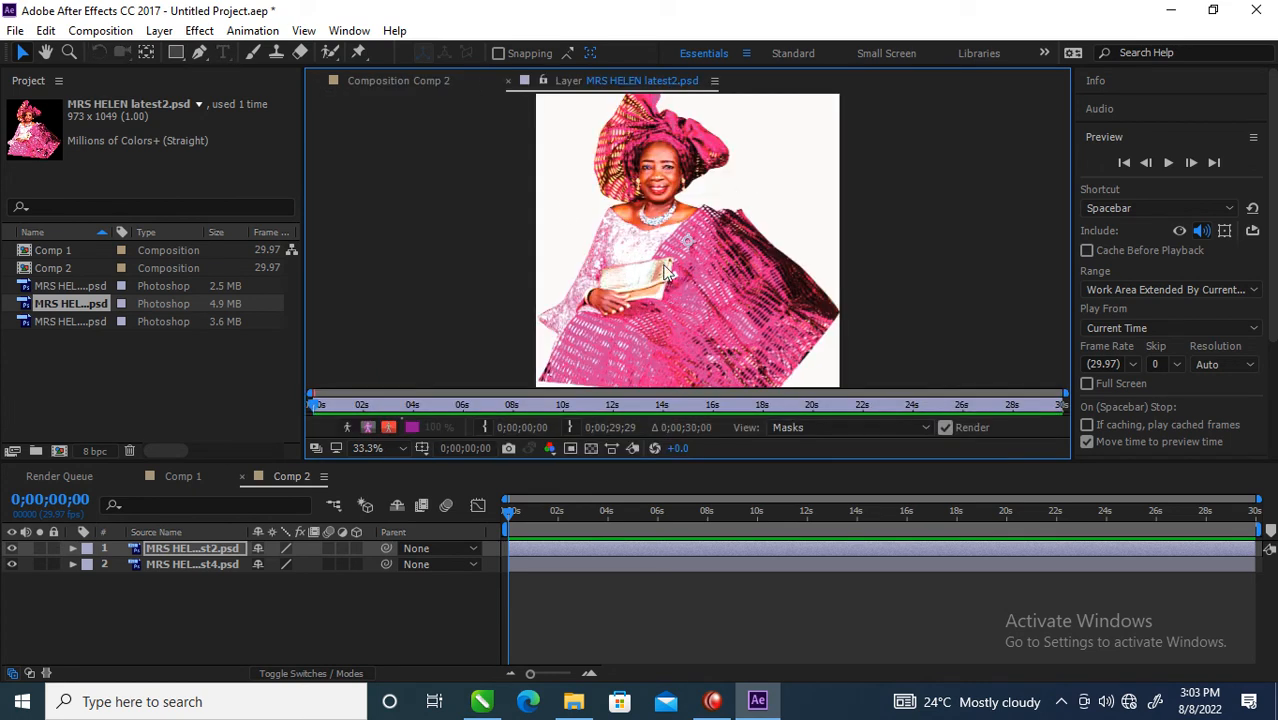
click(424, 84)
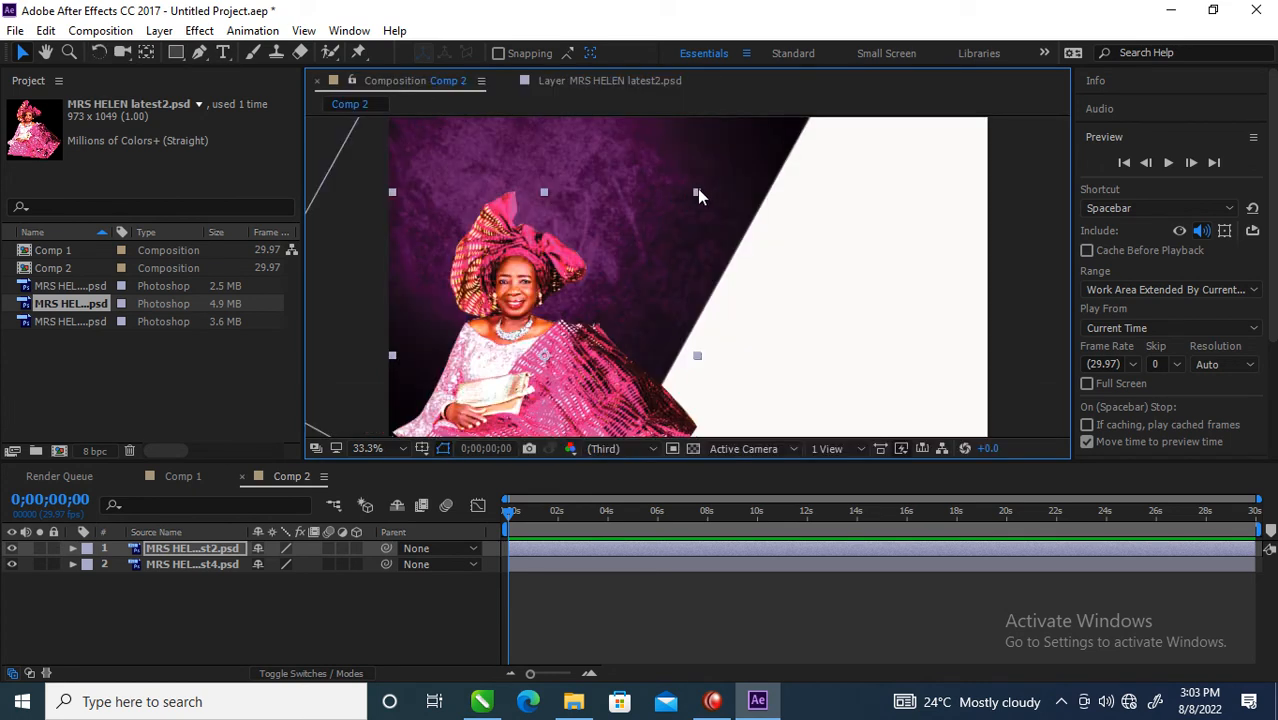
drag(697, 190, 822, 125)
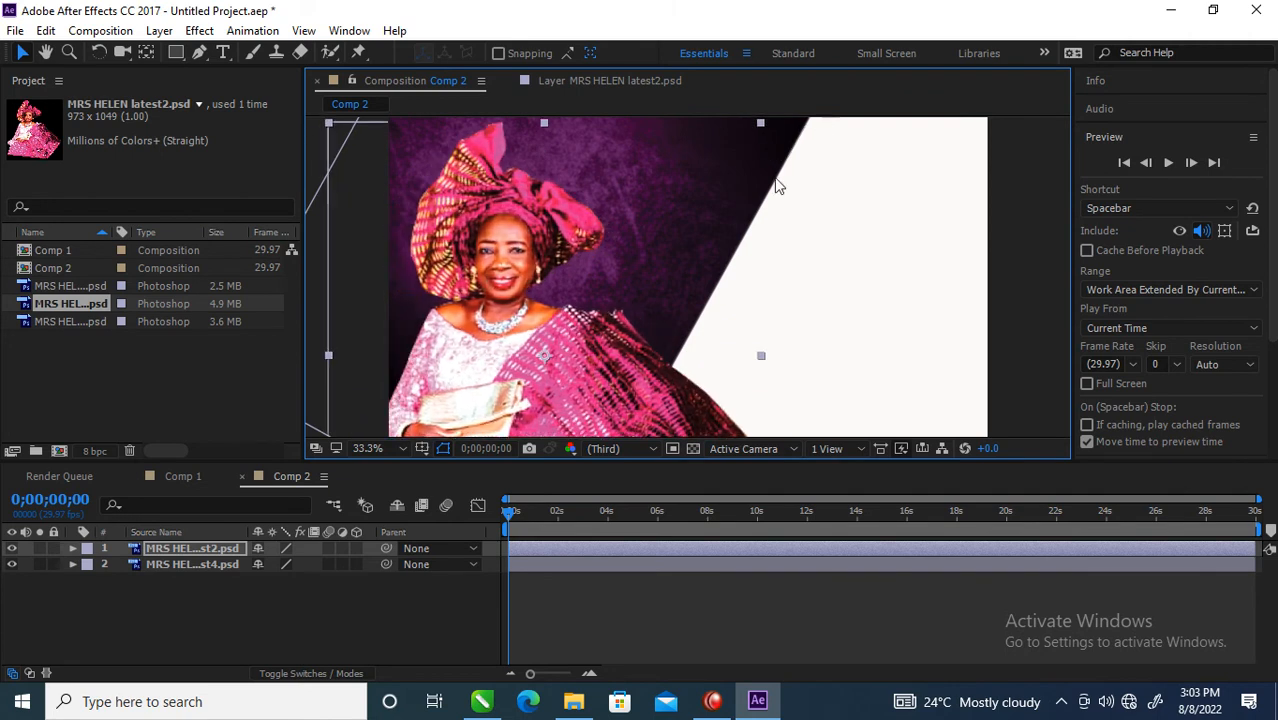
drag(490, 316, 532, 366)
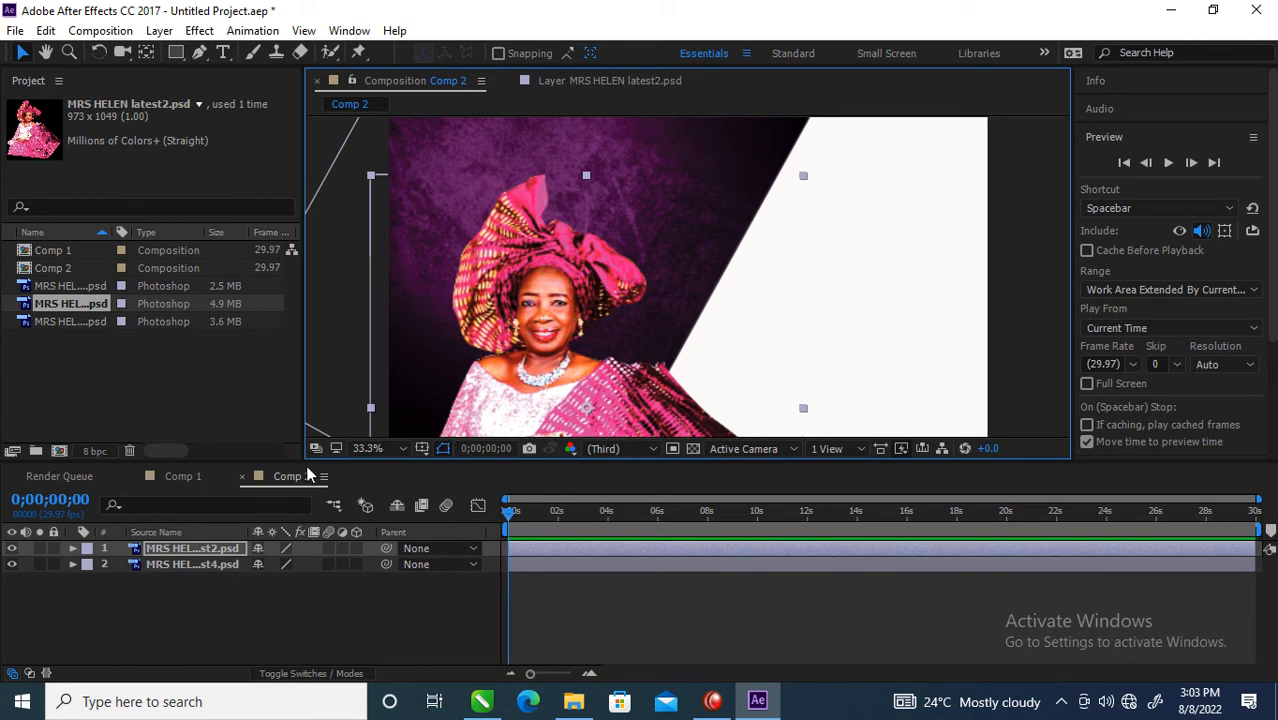
click(226, 598)
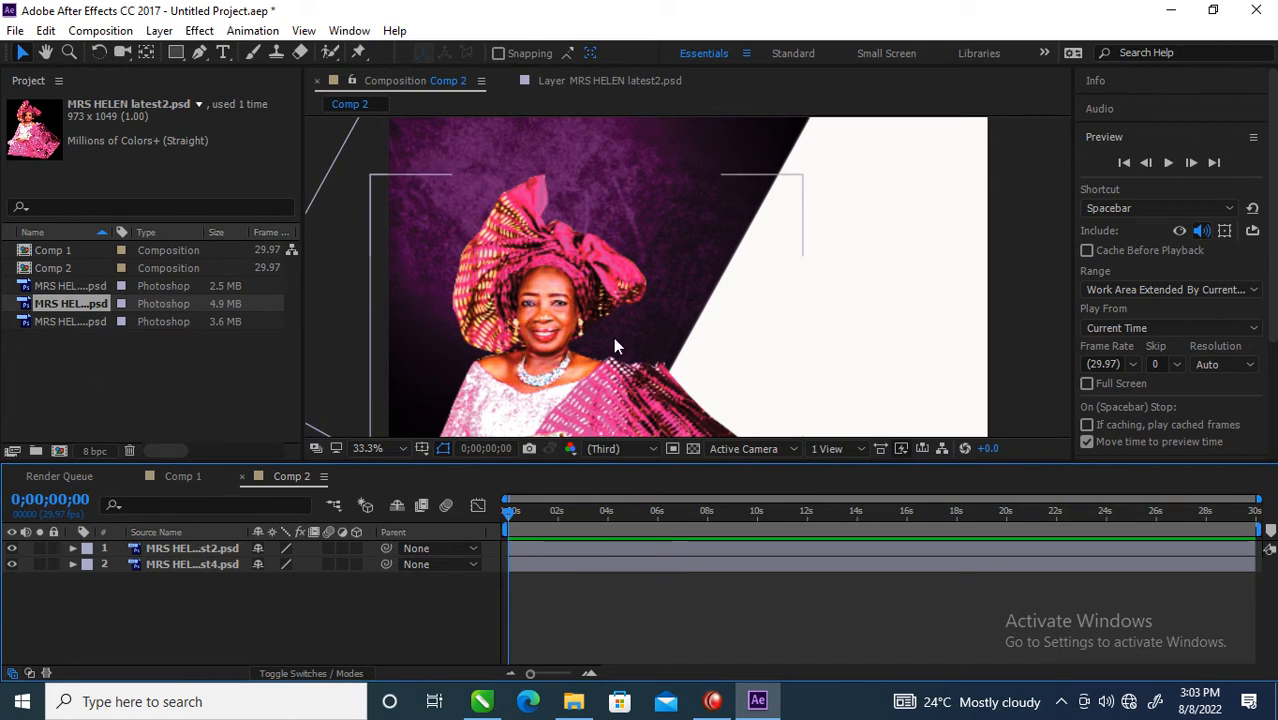
Set a Position keyframe on the portrait layer at 0;00;00;00
click(645, 138)
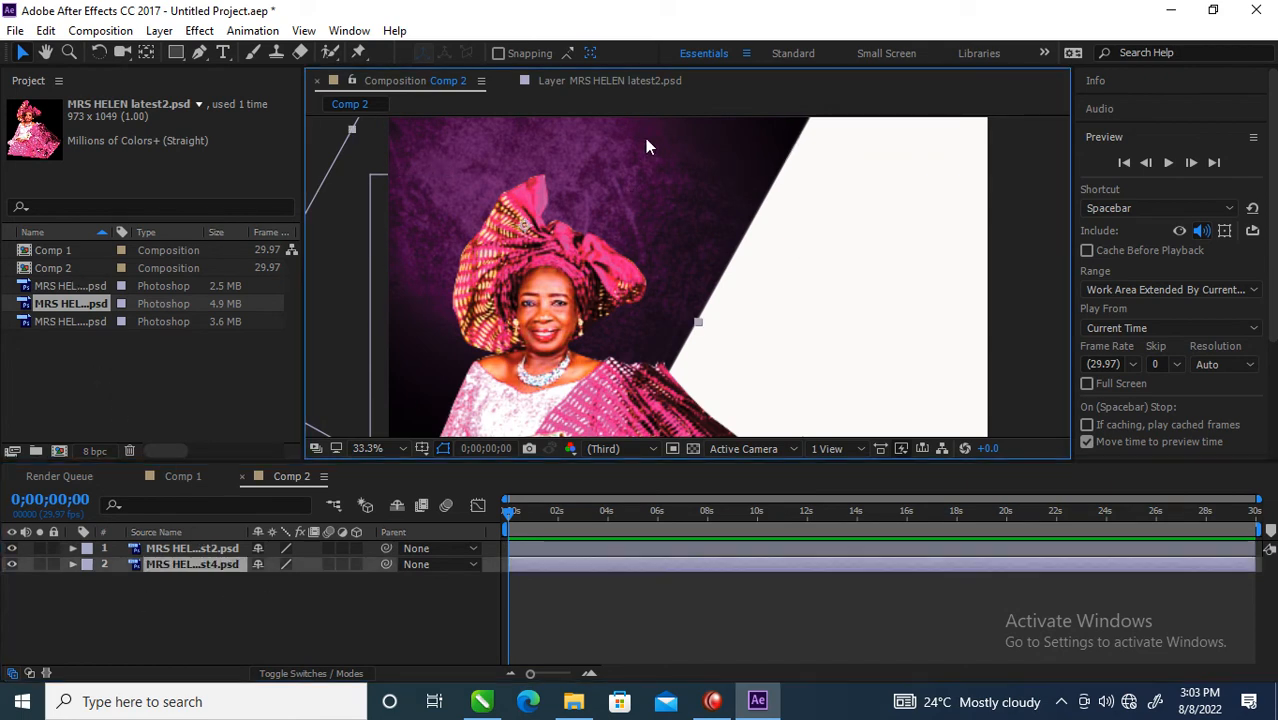
click(163, 549)
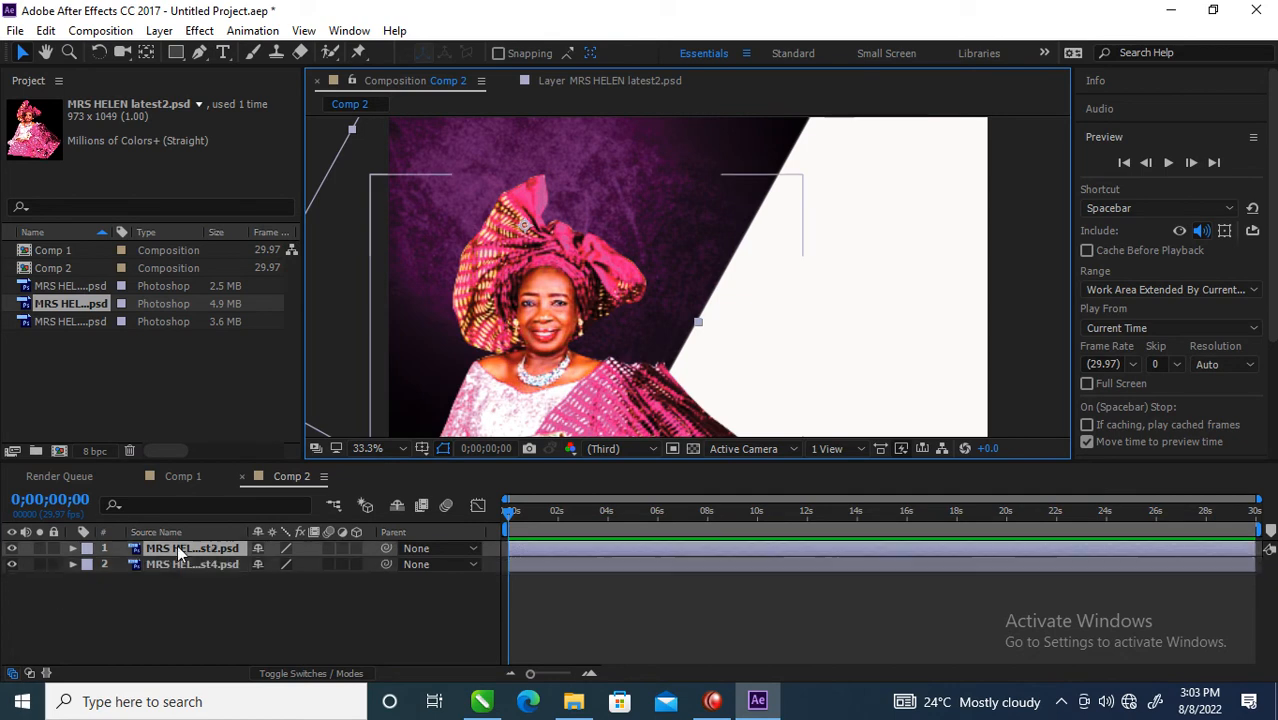
click(72, 549)
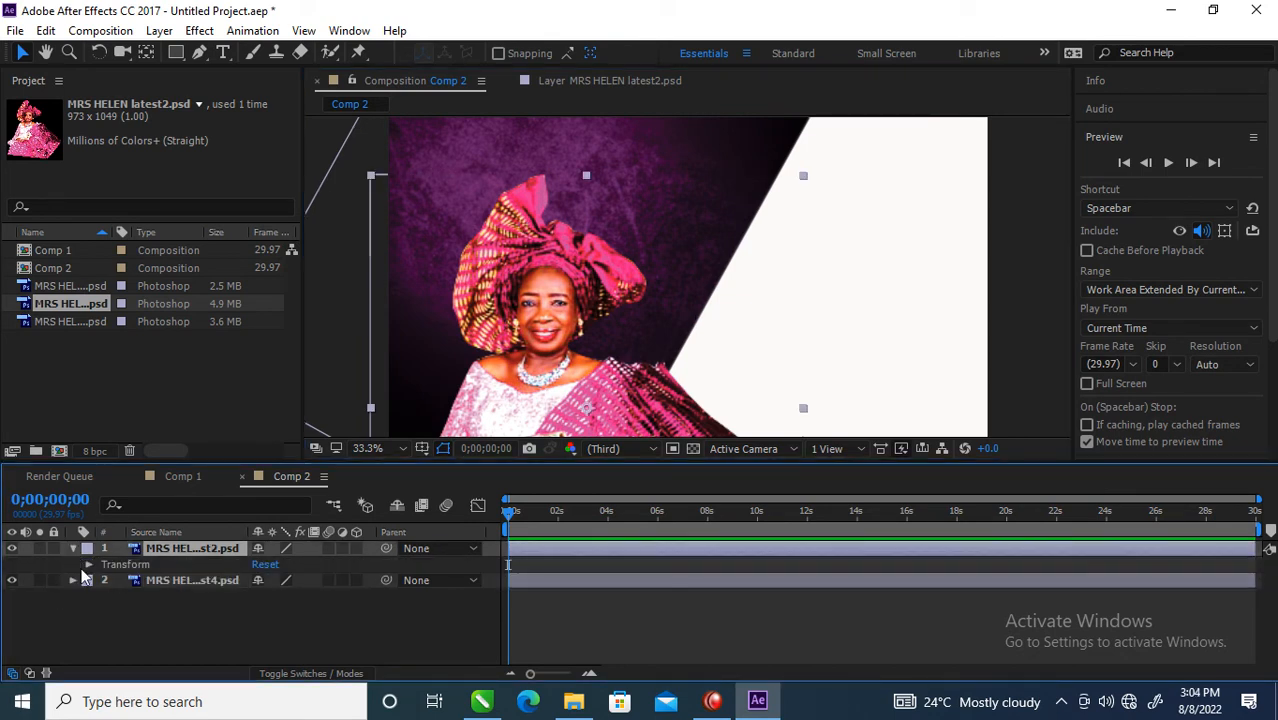
click(88, 565)
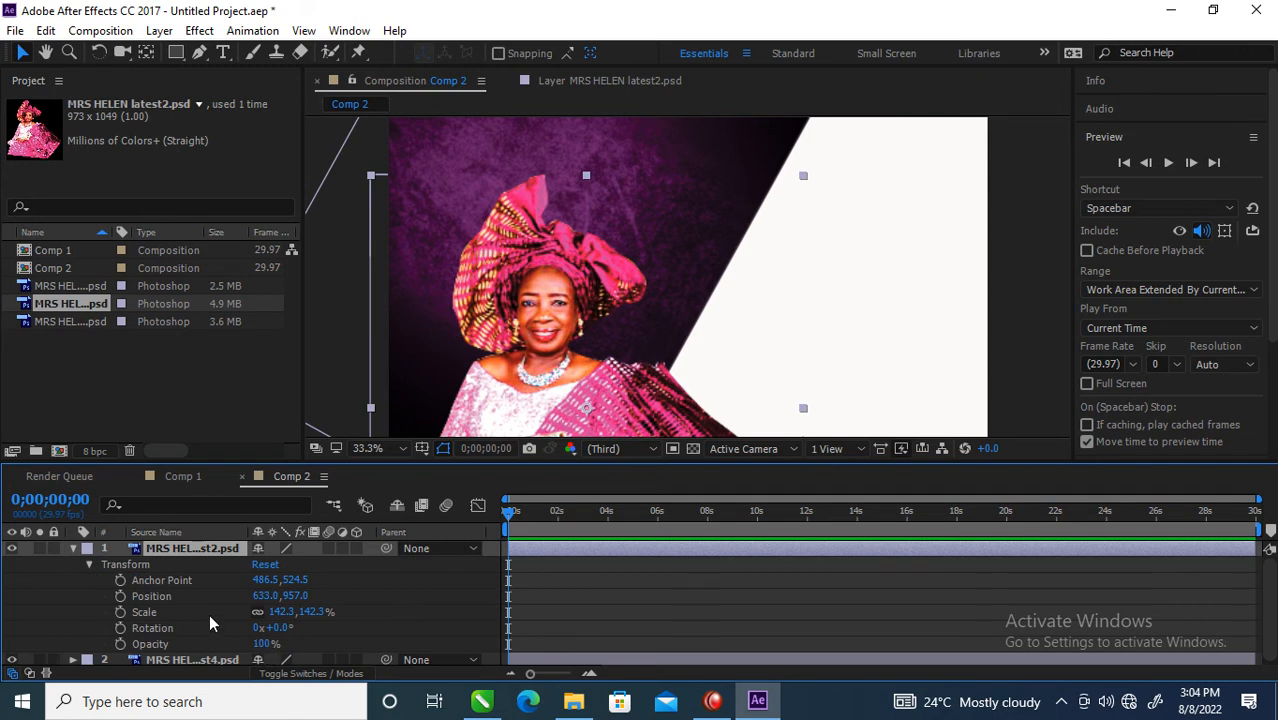
click(120, 601)
click(120, 597)
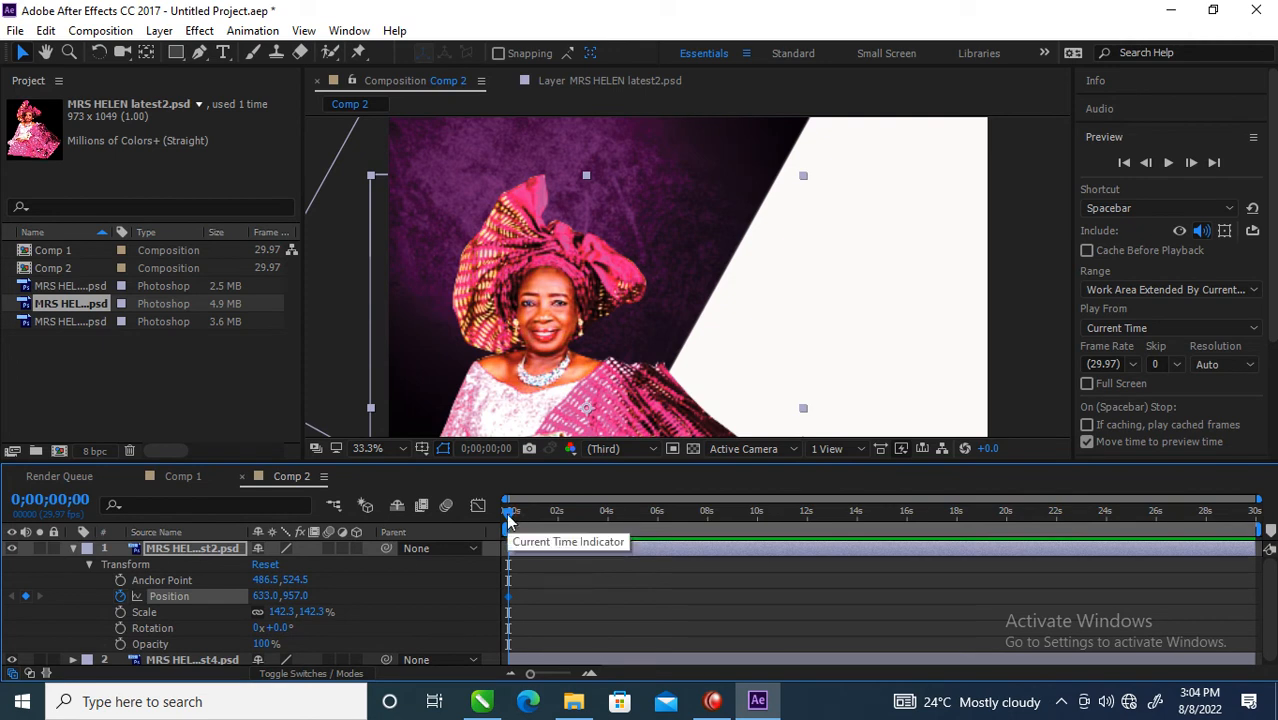
With the current time at 0;00;01;13, move the purple background layer out past the left edge of the frame
drag(517, 507, 544, 518)
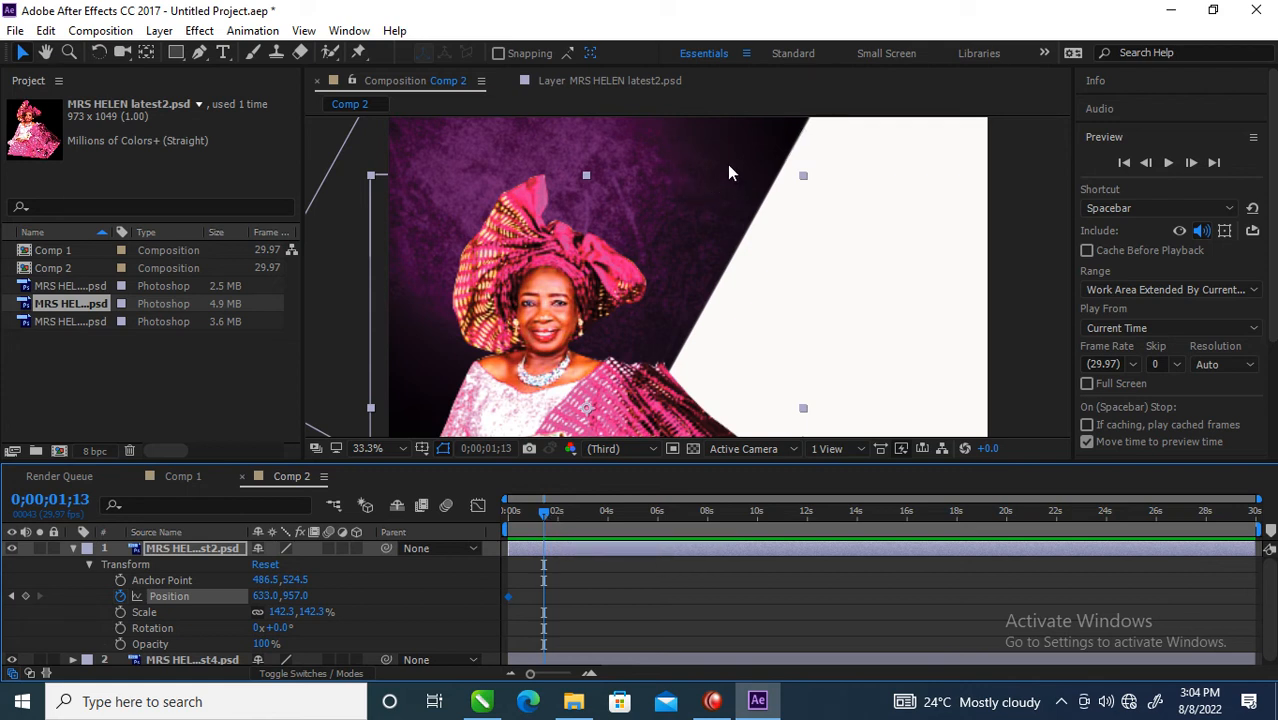
drag(728, 137, 262, 171)
click(491, 375)
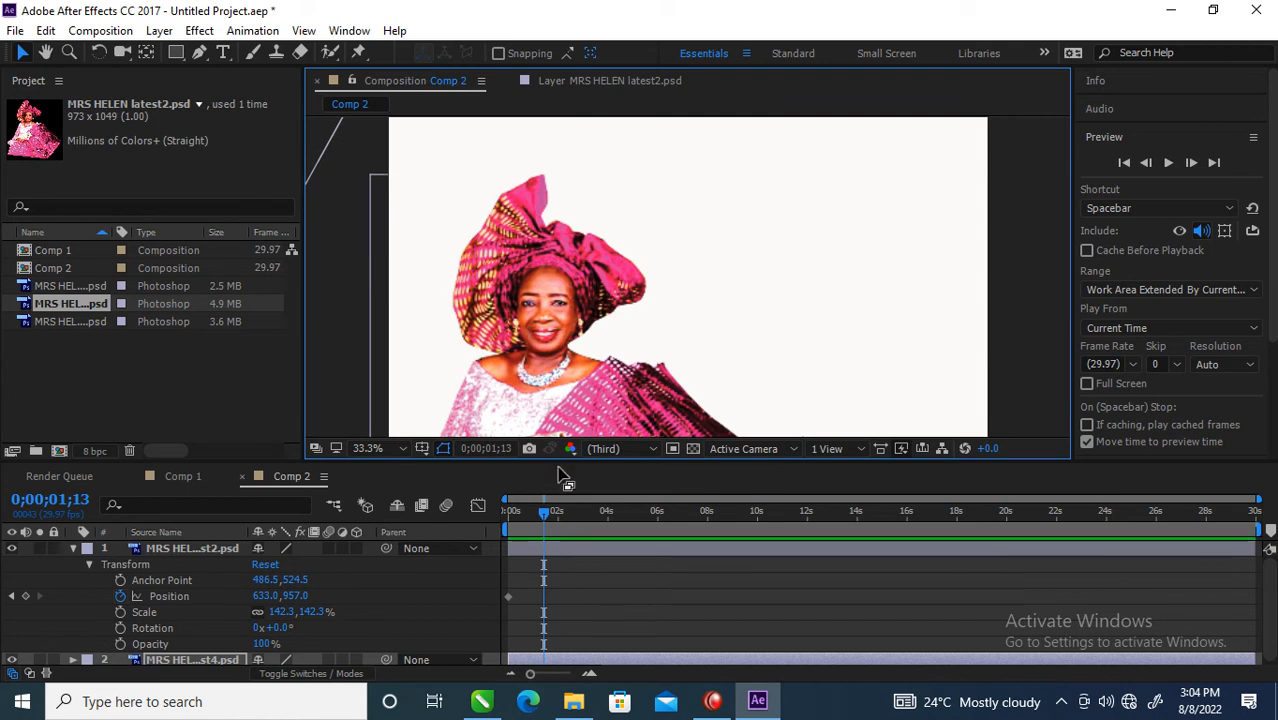
Undo the purple background's move out of the frame so it sits behind the portrait again
click(510, 515)
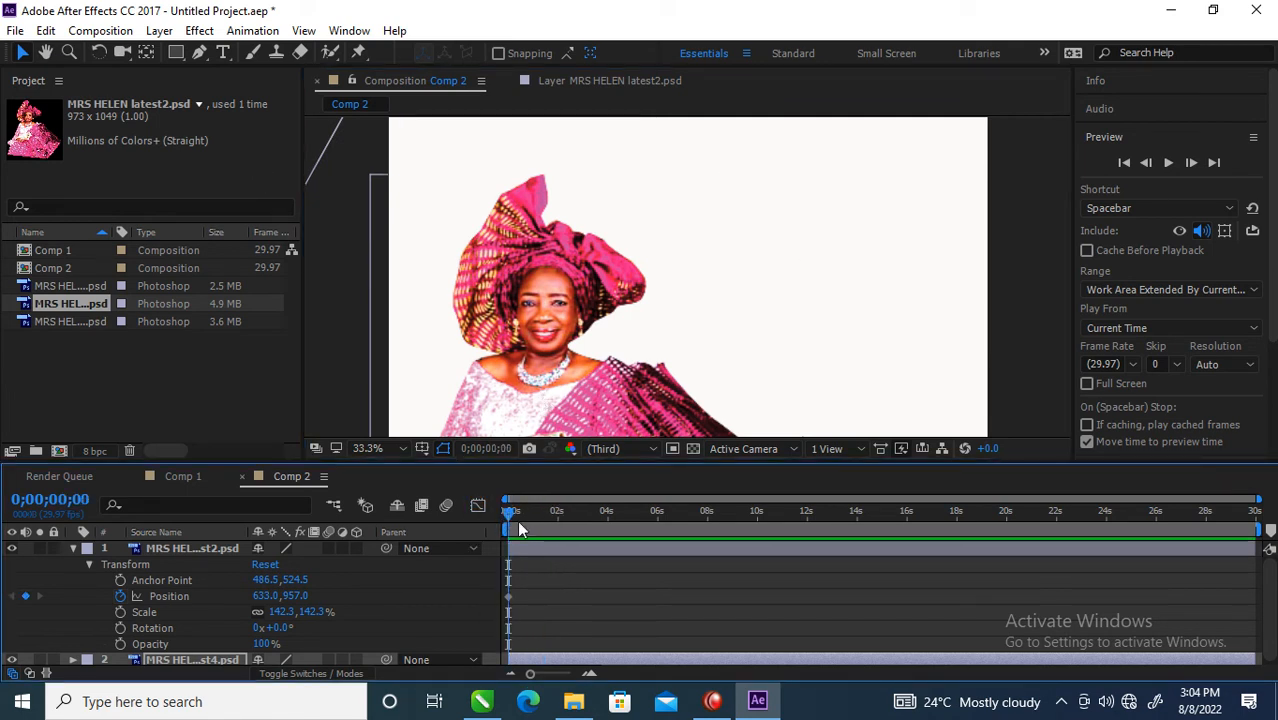
key(ctrl+z)
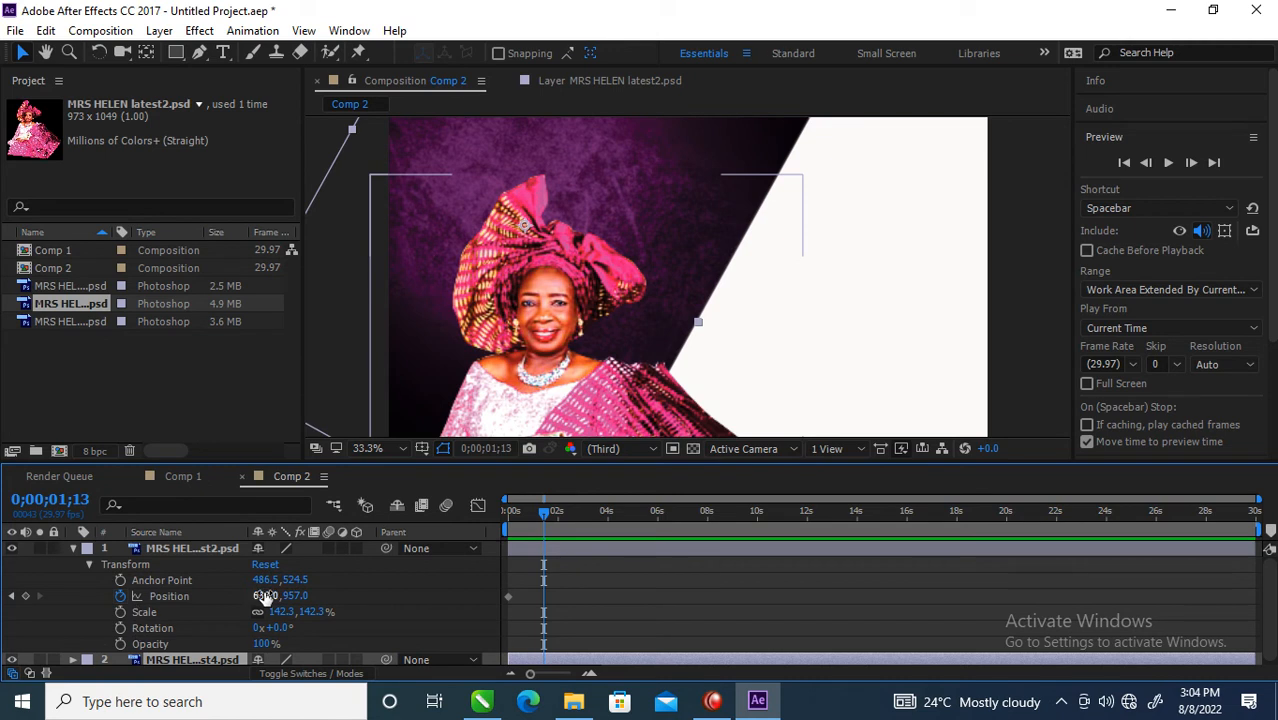
drag(296, 597, 203, 596)
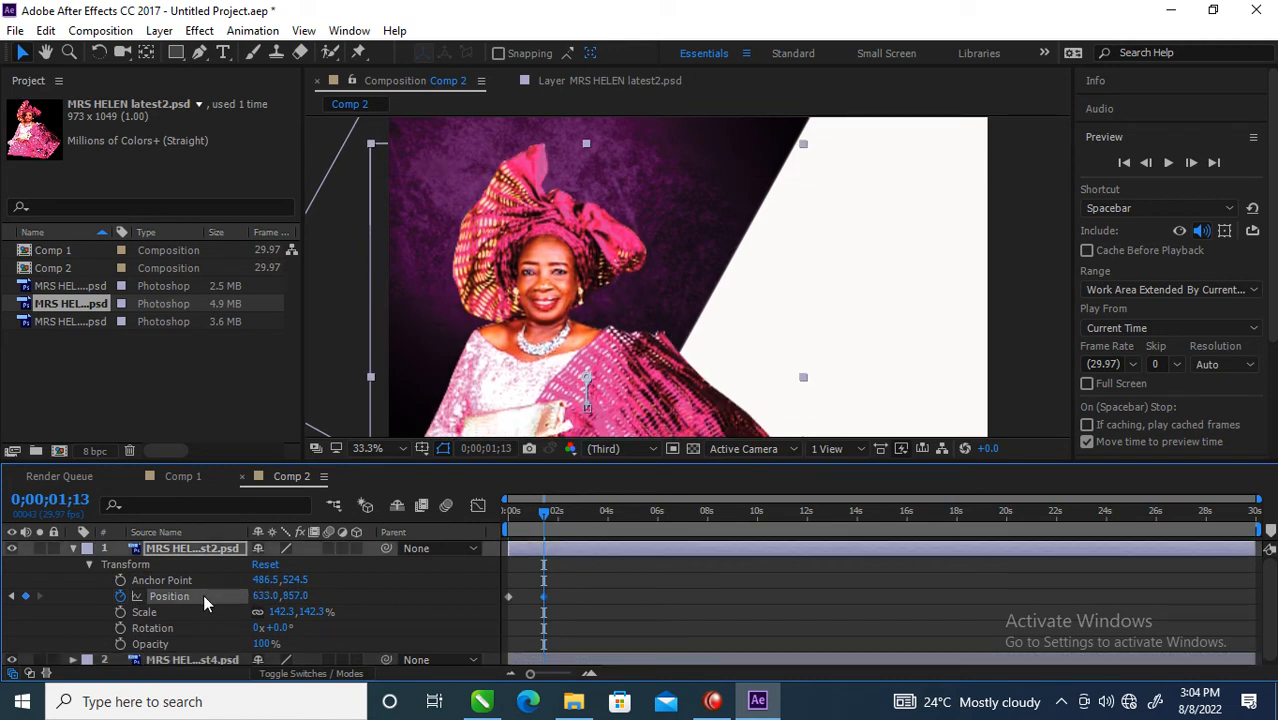
key(ctrl+z)
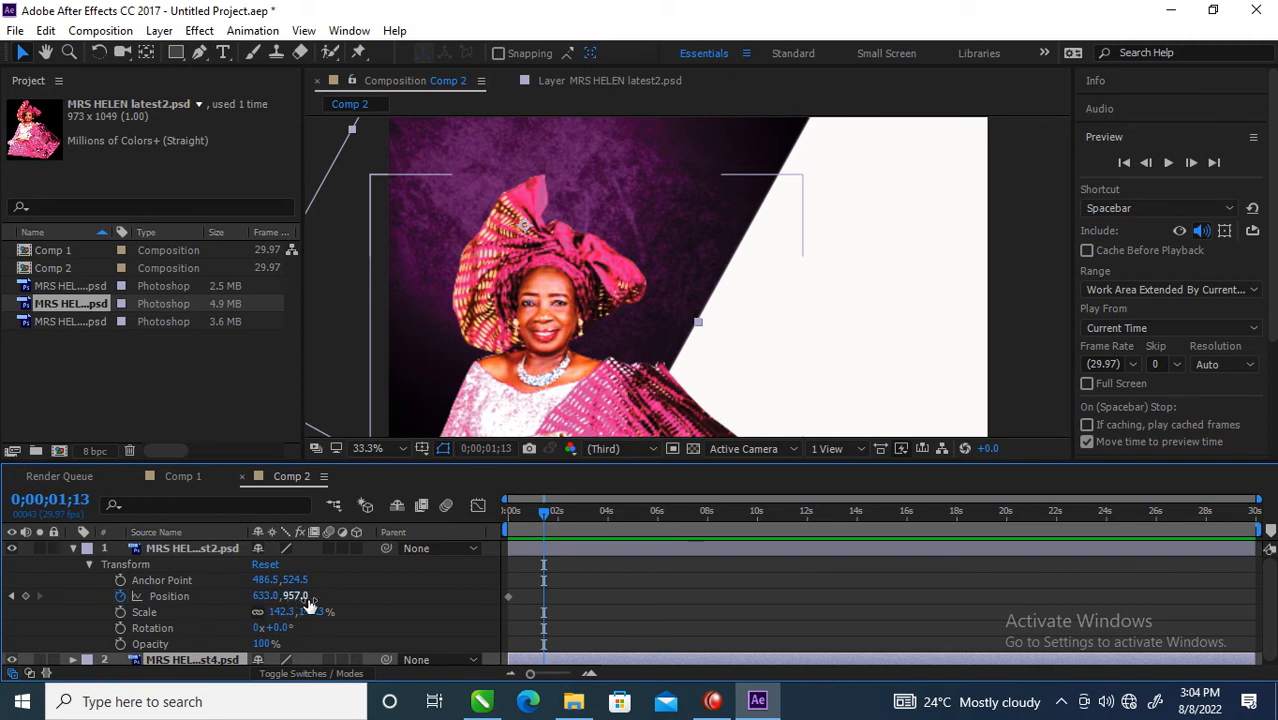
click(305, 596)
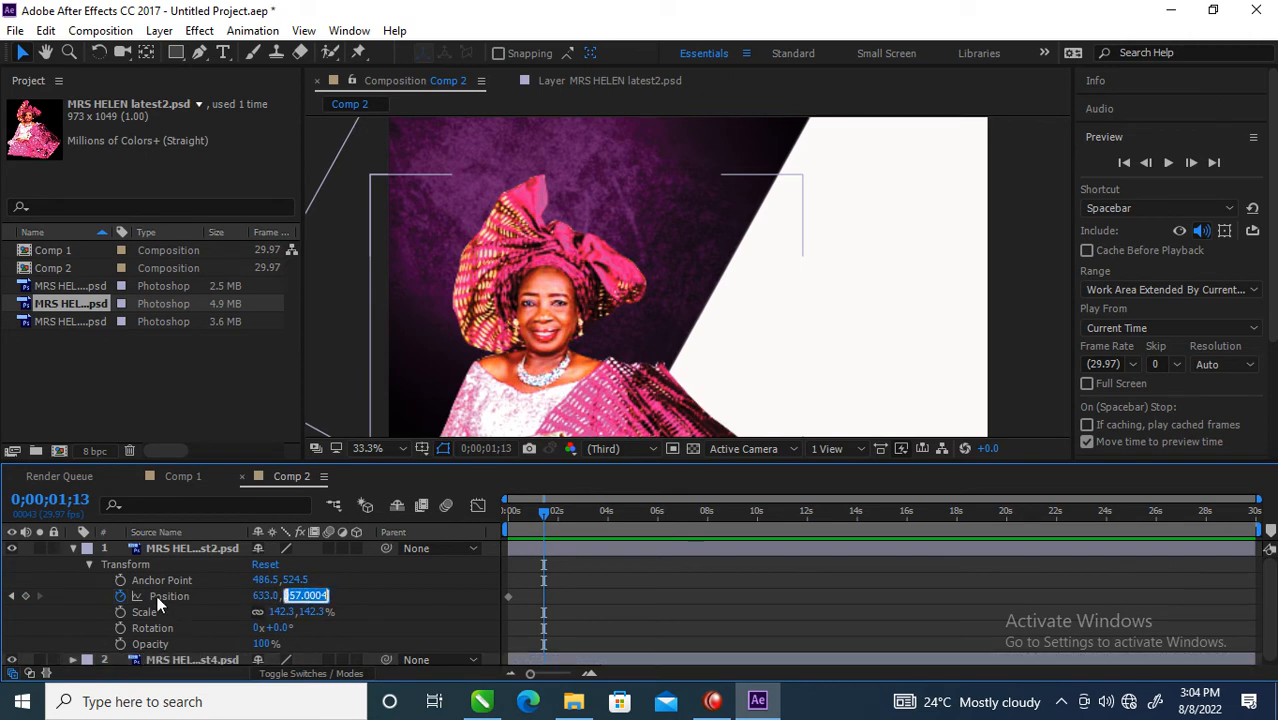
click(148, 596)
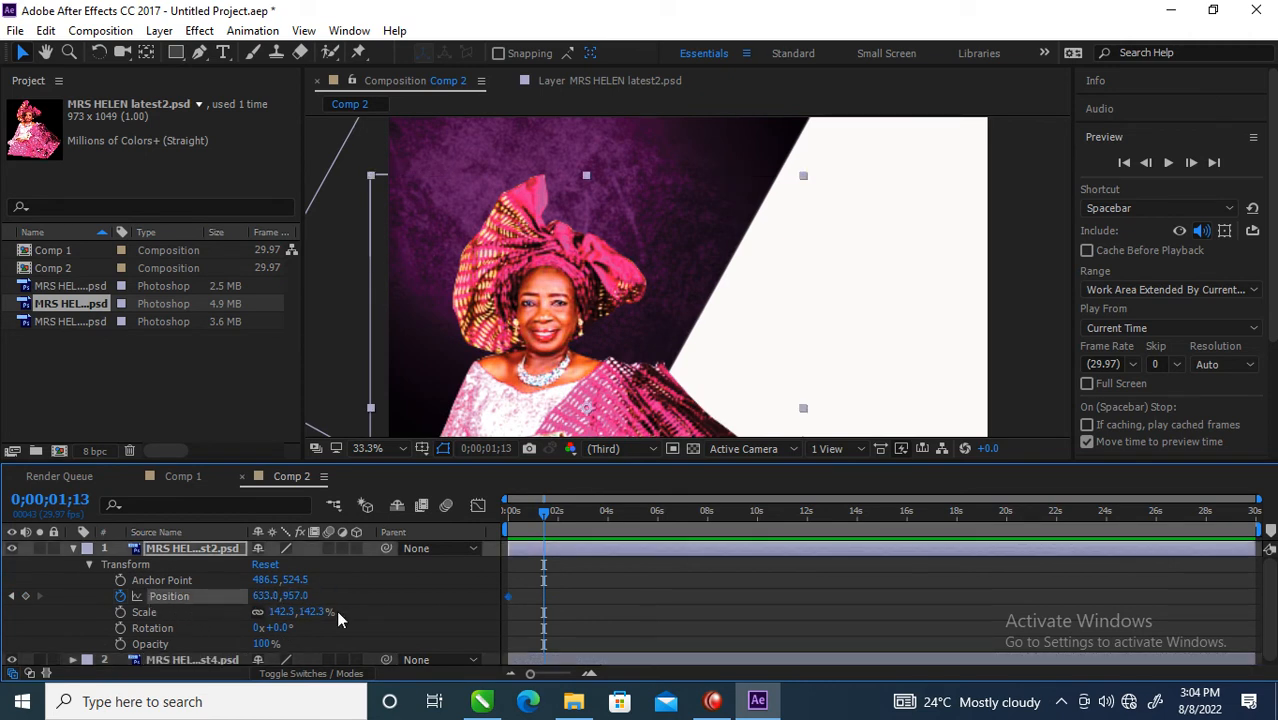
Return to 0;00;00;00, remove the portrait layer's Position keyframe and collapse its properties
drag(545, 515, 486, 513)
key(ctrl+z)
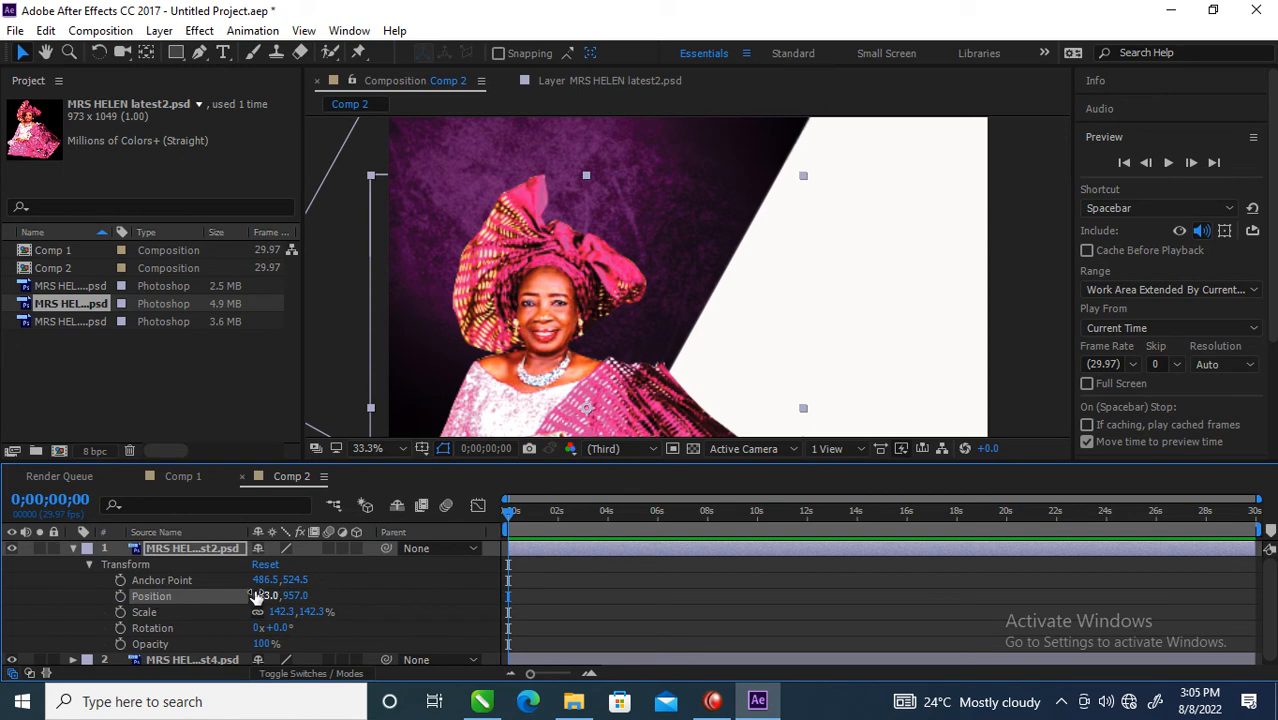
click(73, 549)
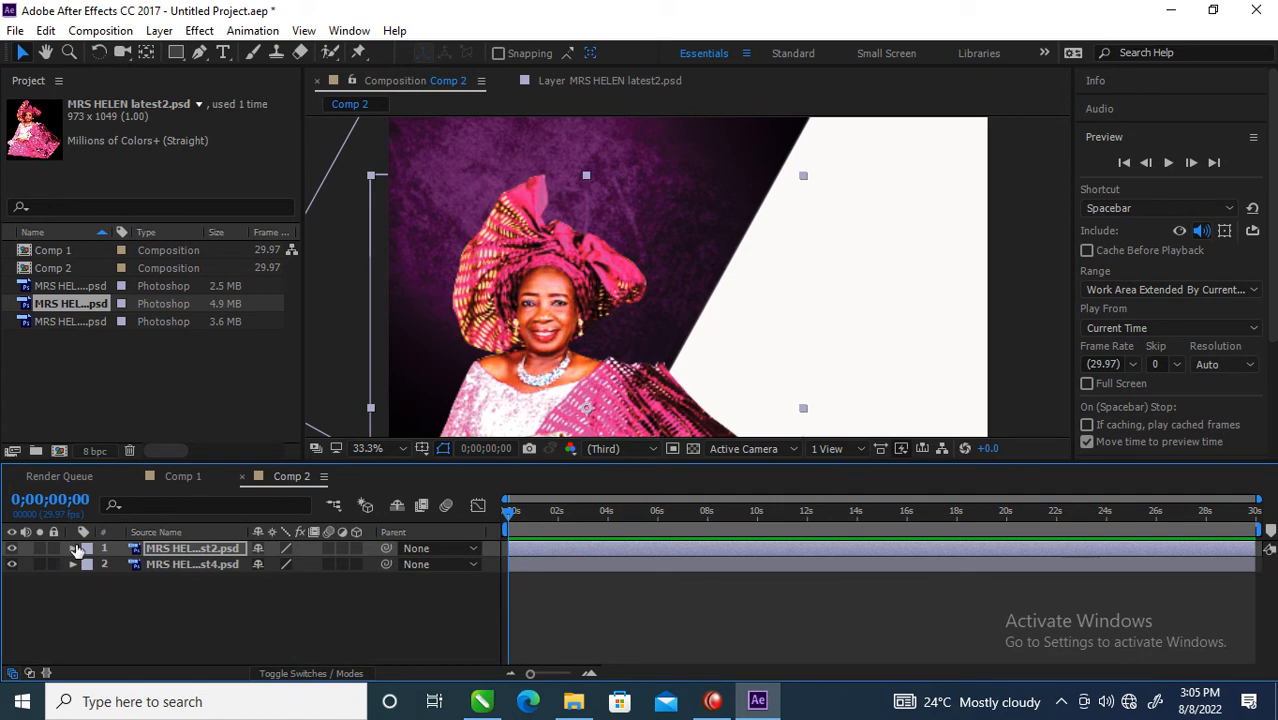
Set a Position keyframe on the purple background layer at 0;00;00;00, keeping the layer visible
click(213, 564)
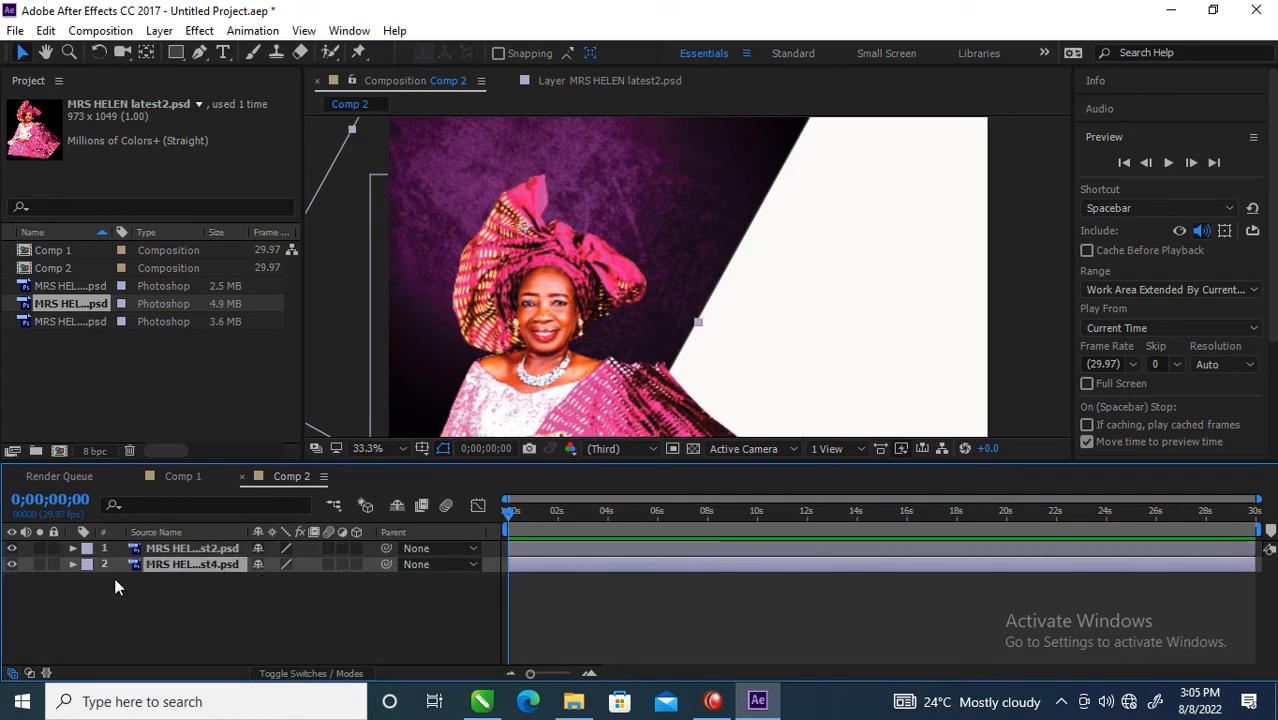
click(11, 565)
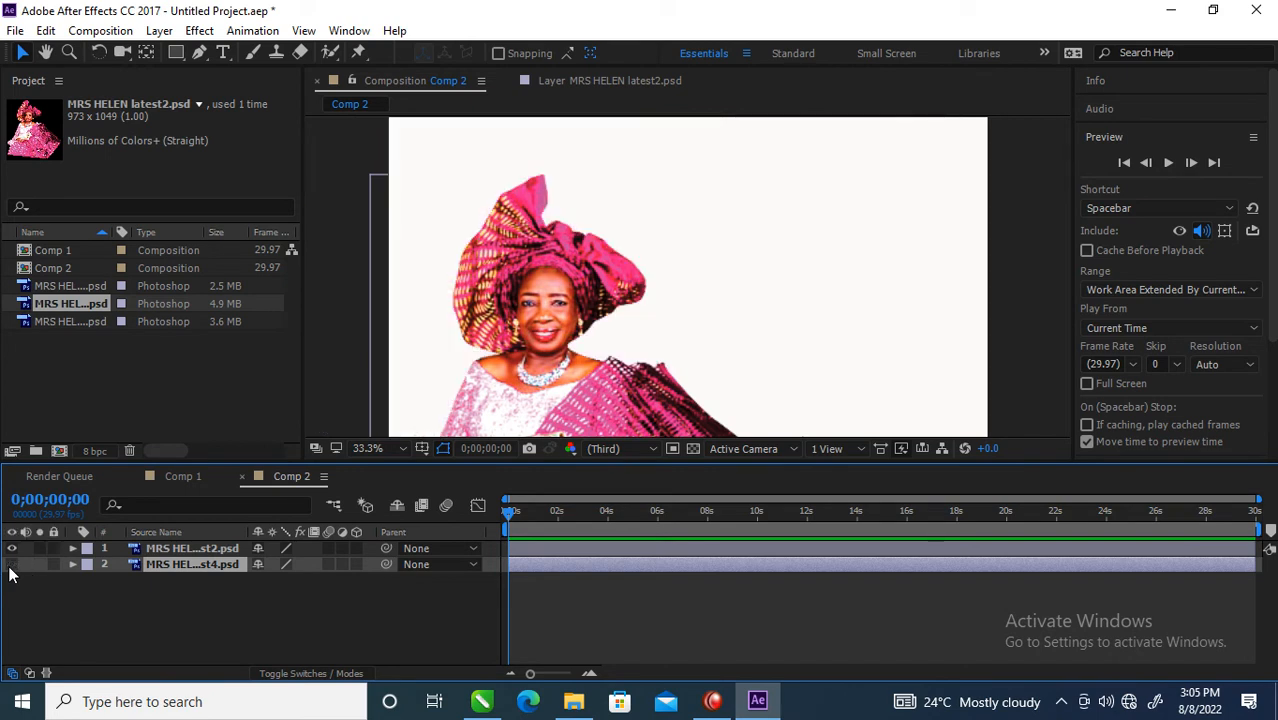
click(11, 565)
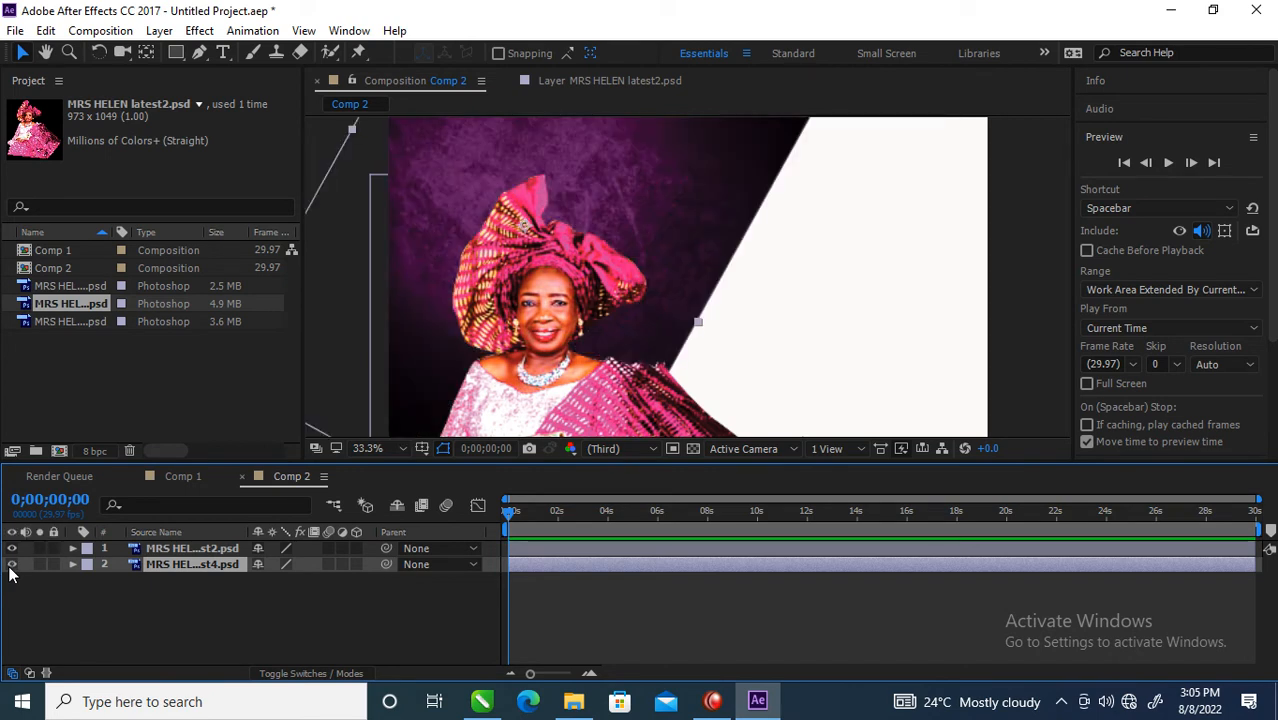
click(71, 564)
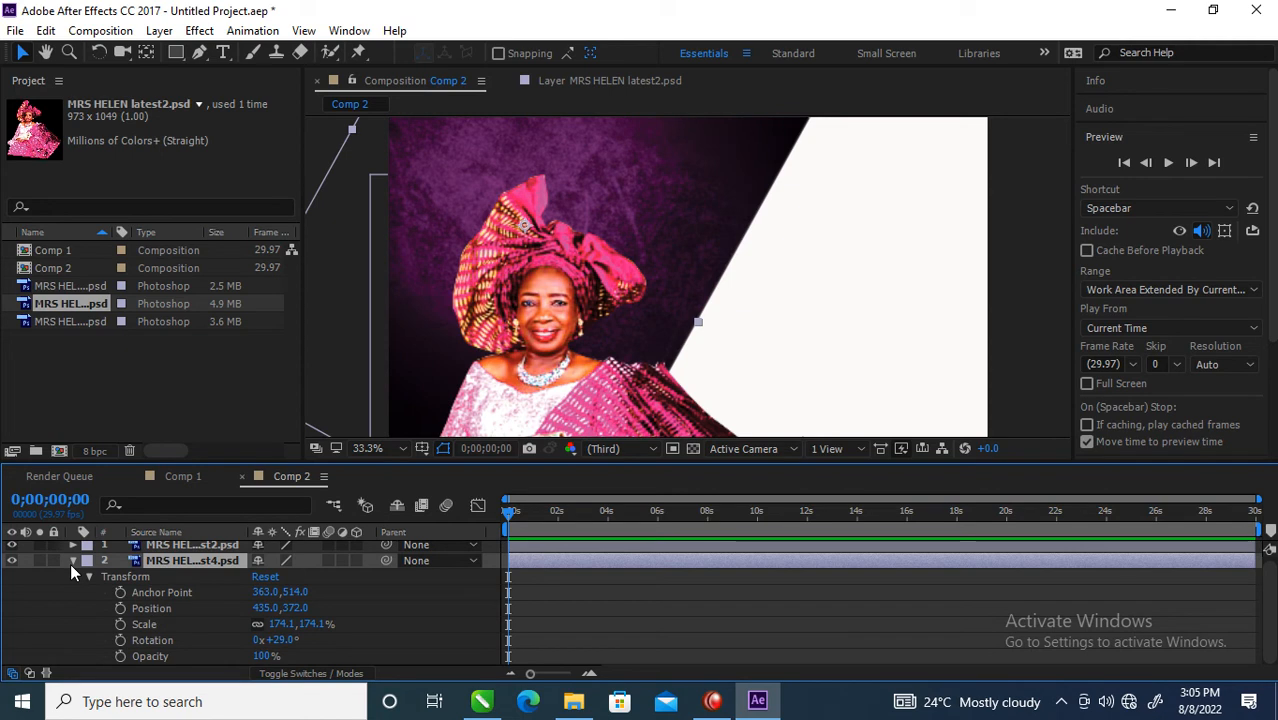
click(119, 608)
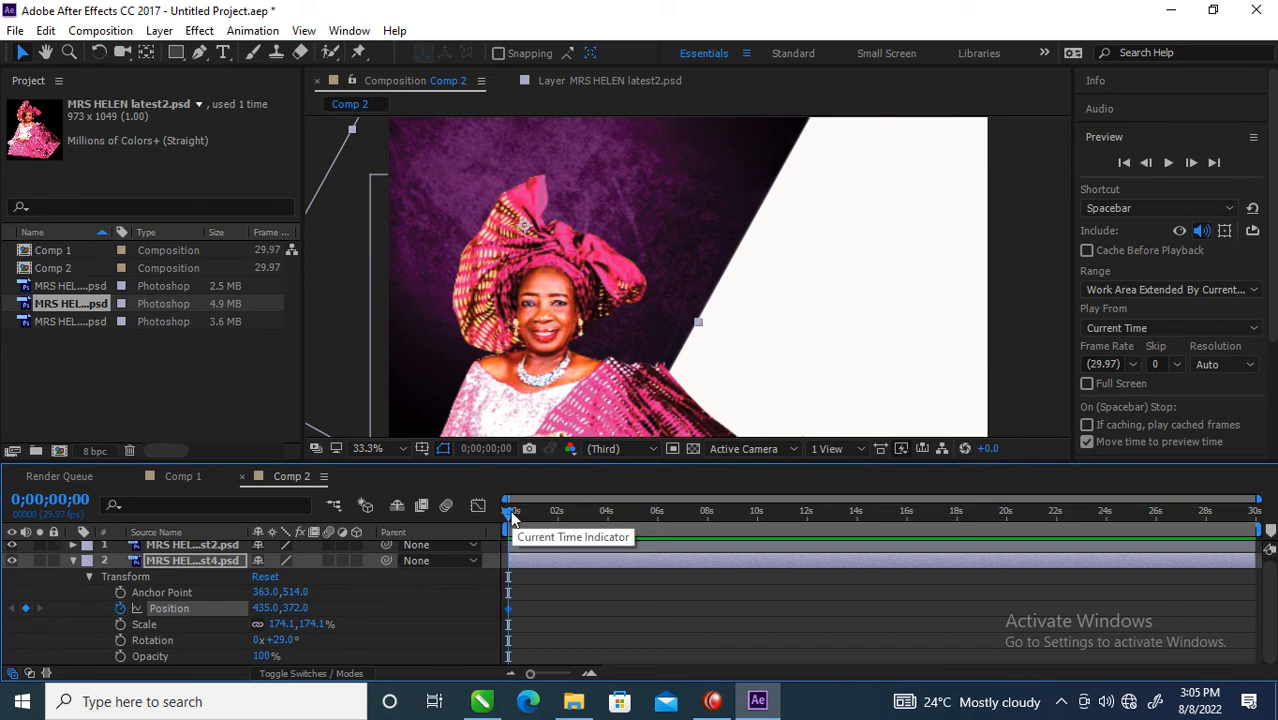
At 0;00;01;20, move the purple background out past the frame's left edge to about -978, 372
drag(511, 515, 555, 520)
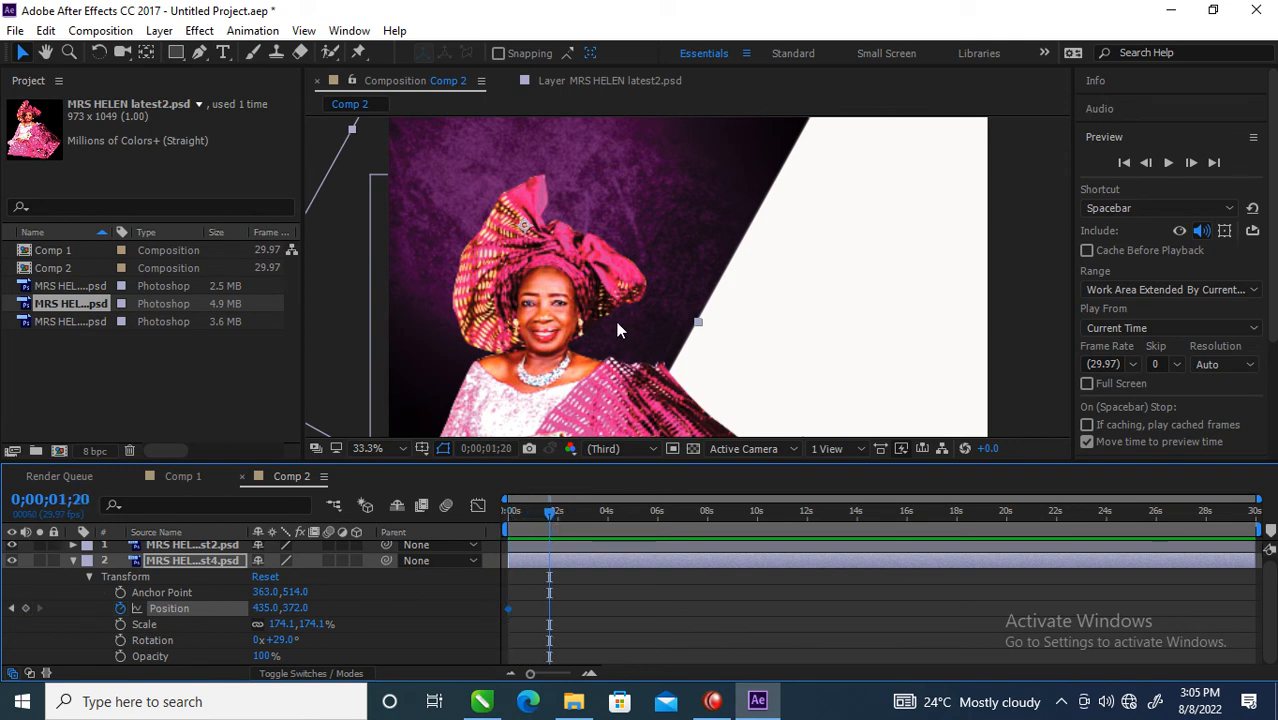
drag(742, 143, 307, 177)
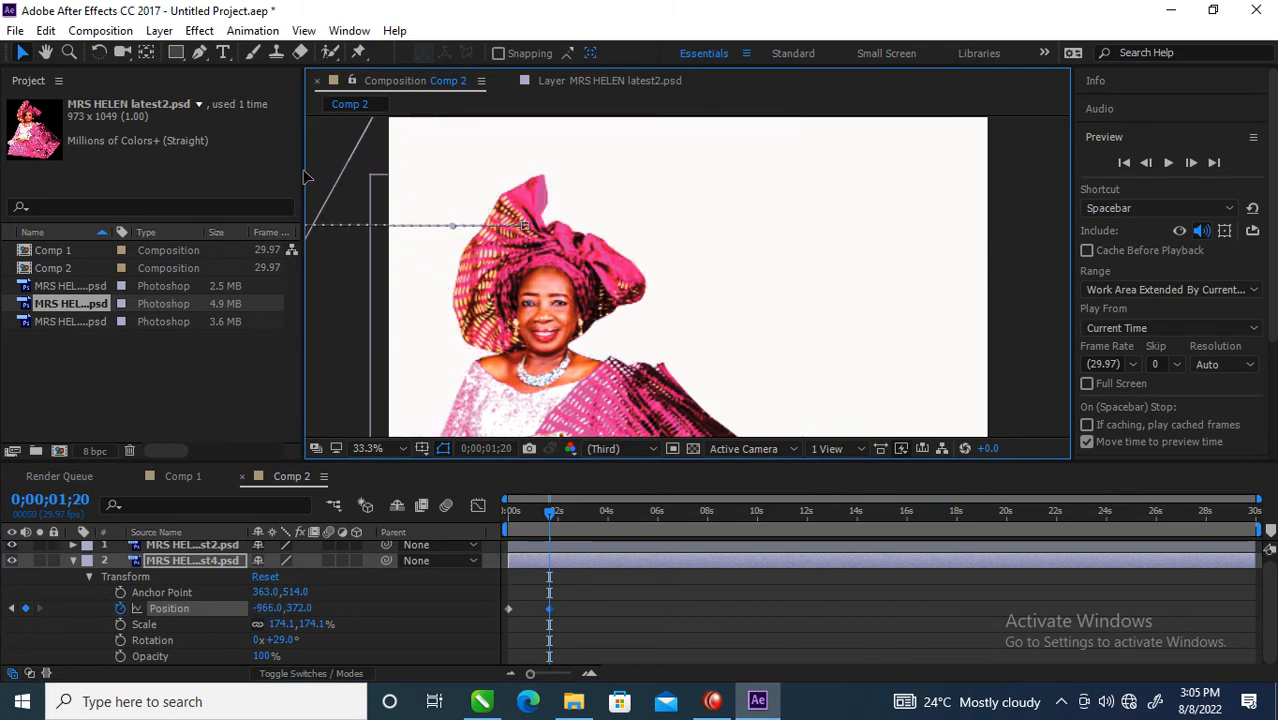
drag(307, 177, 300, 177)
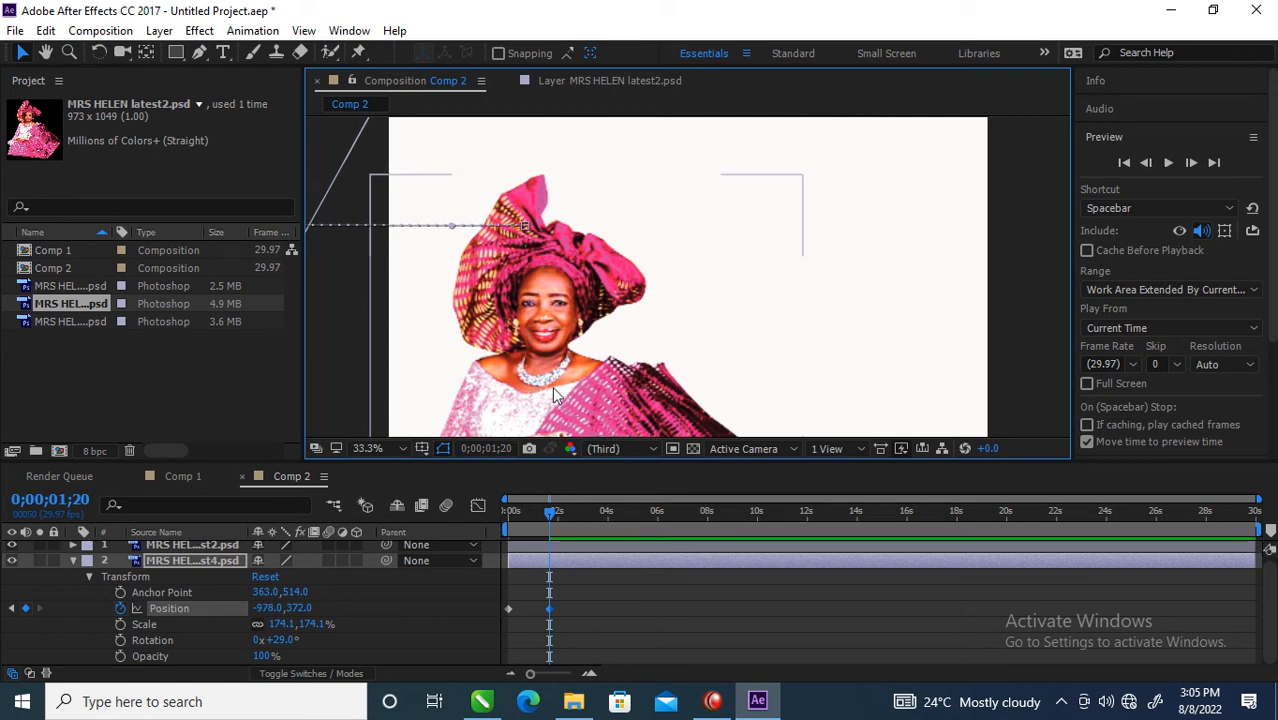
Swap the background's two Position keyframes in time so it starts off-frame and arrives at 435, 372 about 1.5 seconds in
drag(548, 508, 475, 522)
drag(548, 608, 511, 622)
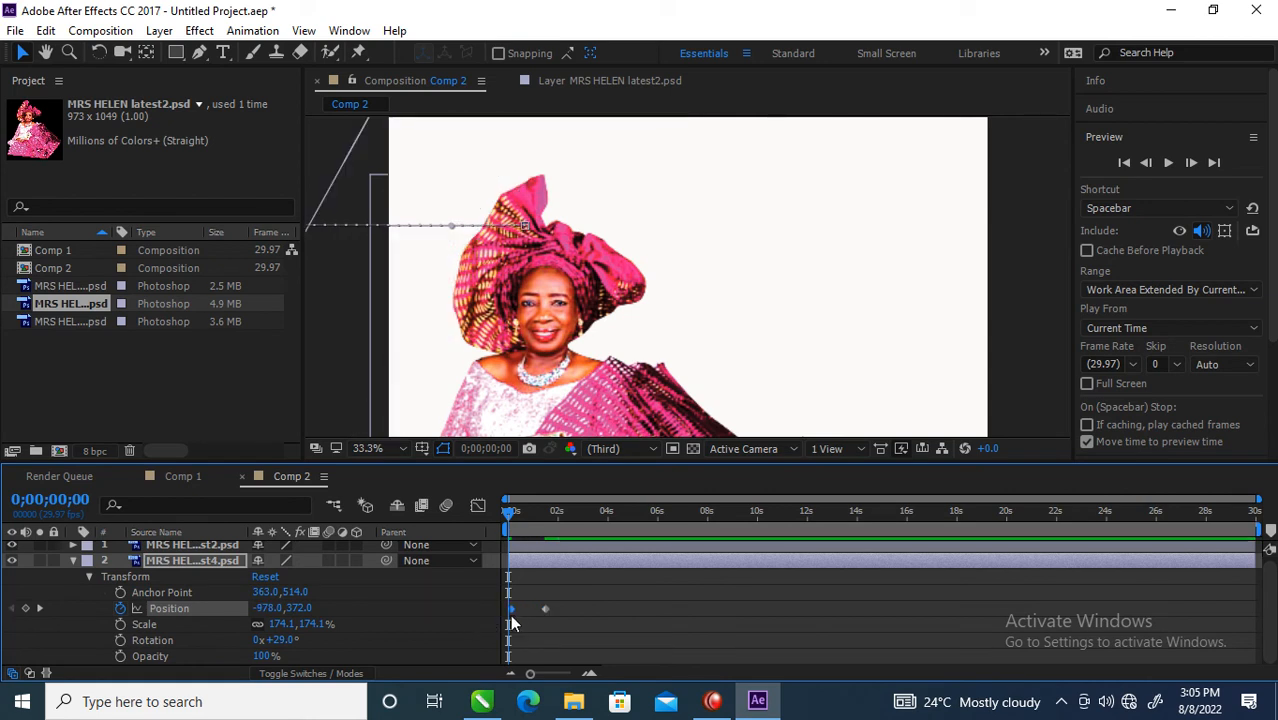
drag(508, 512, 543, 536)
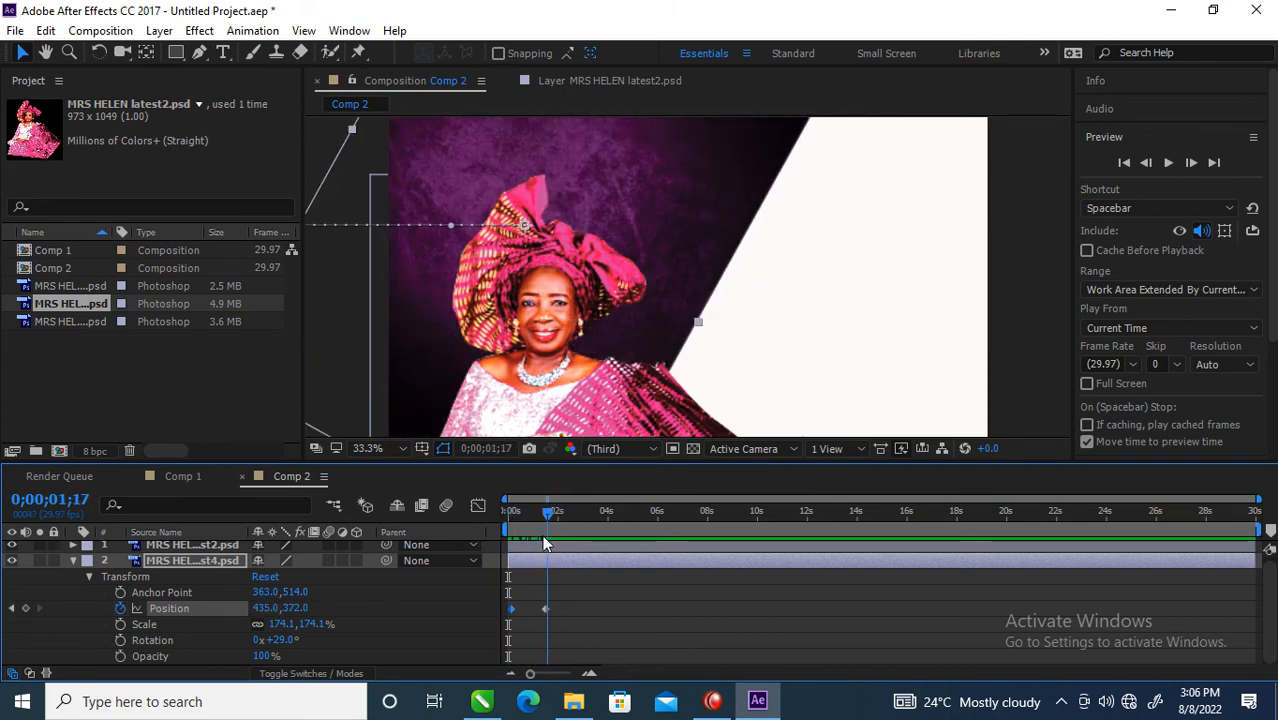
Apply Easy Ease to both of the background's Position keyframes and scrub the eased slide back to 0;00;00;29
drag(593, 600, 500, 620)
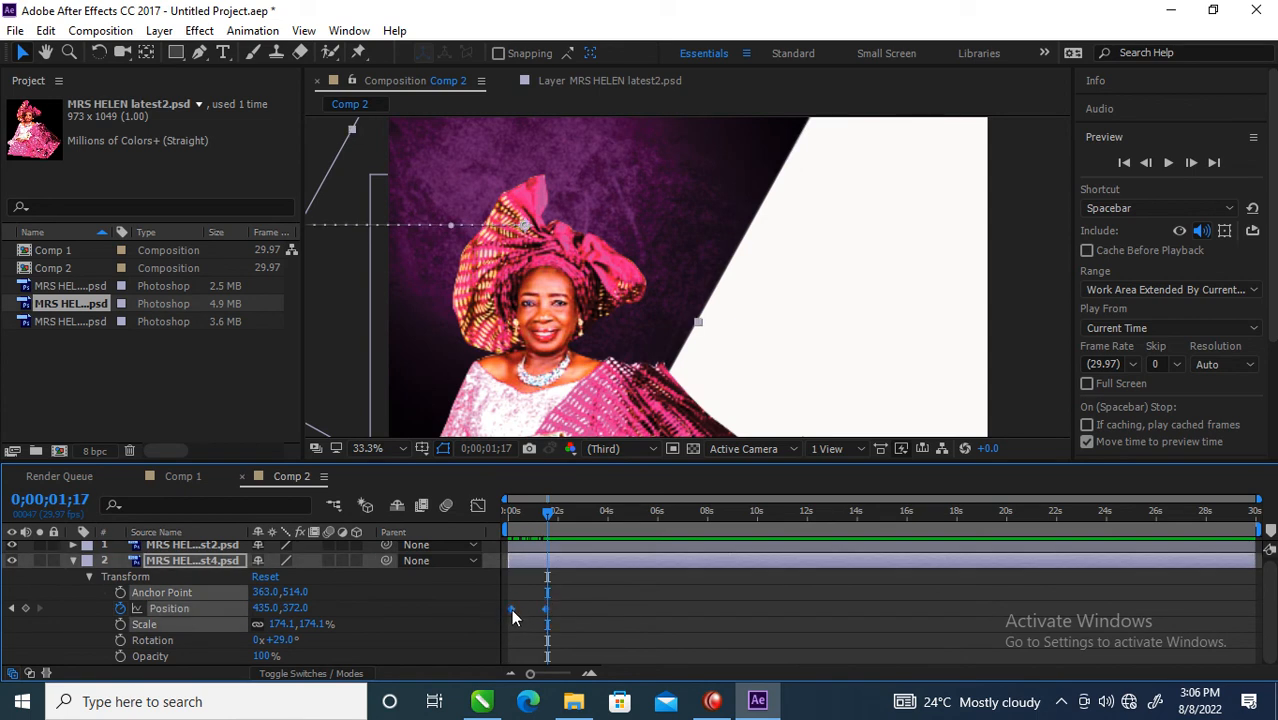
right_click(511, 609)
mouse_move(631, 602)
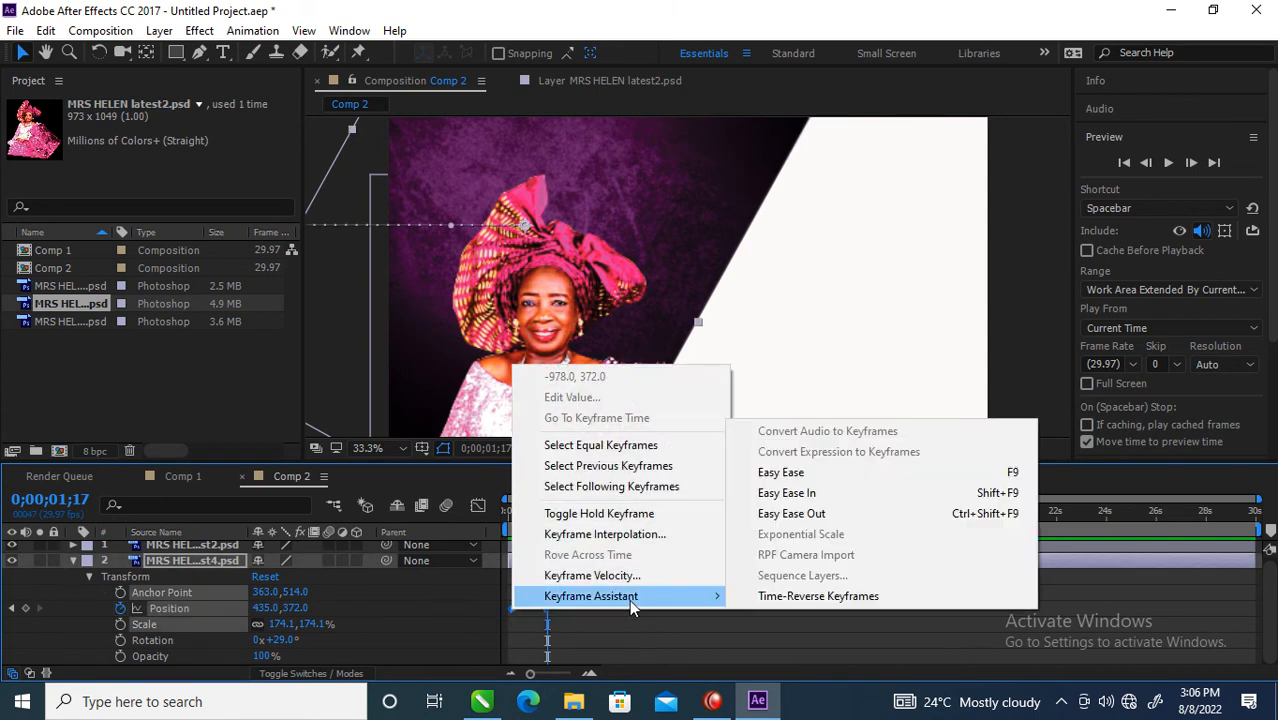
click(785, 475)
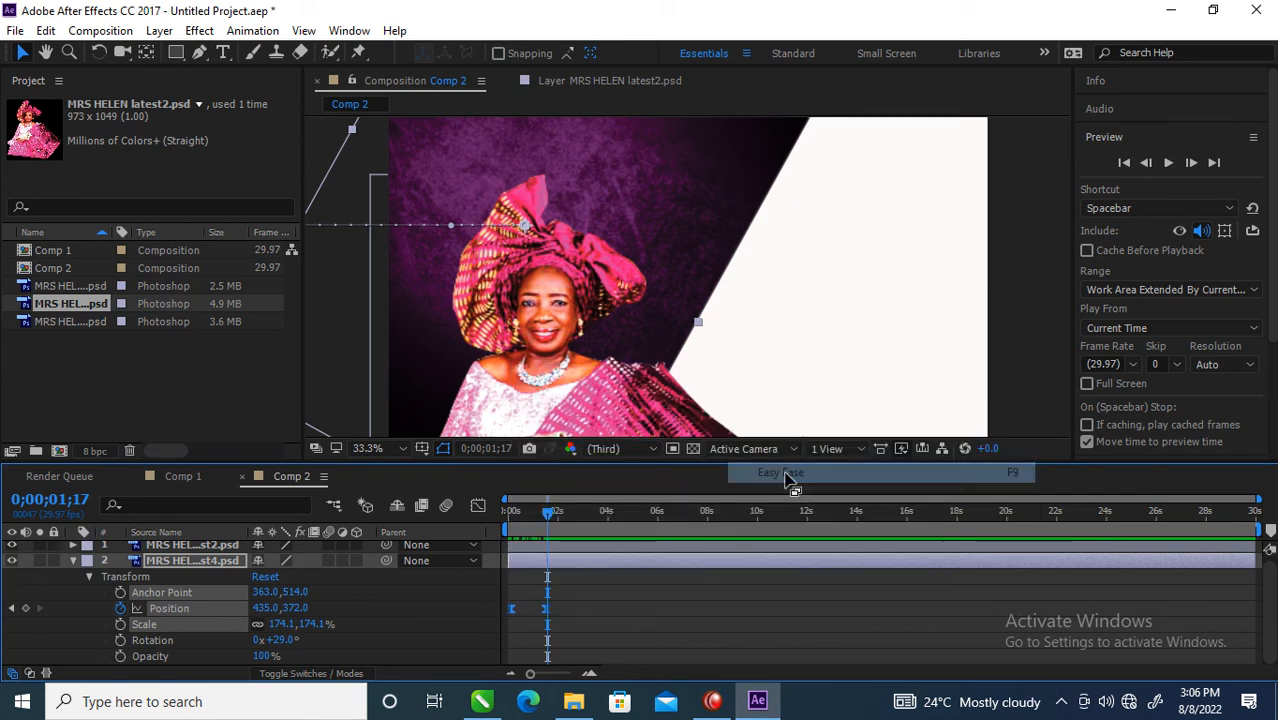
mouse_move(553, 510)
mouse_down()
mouse_move(512, 518)
mouse_move(544, 514)
mouse_move(514, 521)
mouse_move(532, 518)
mouse_up()
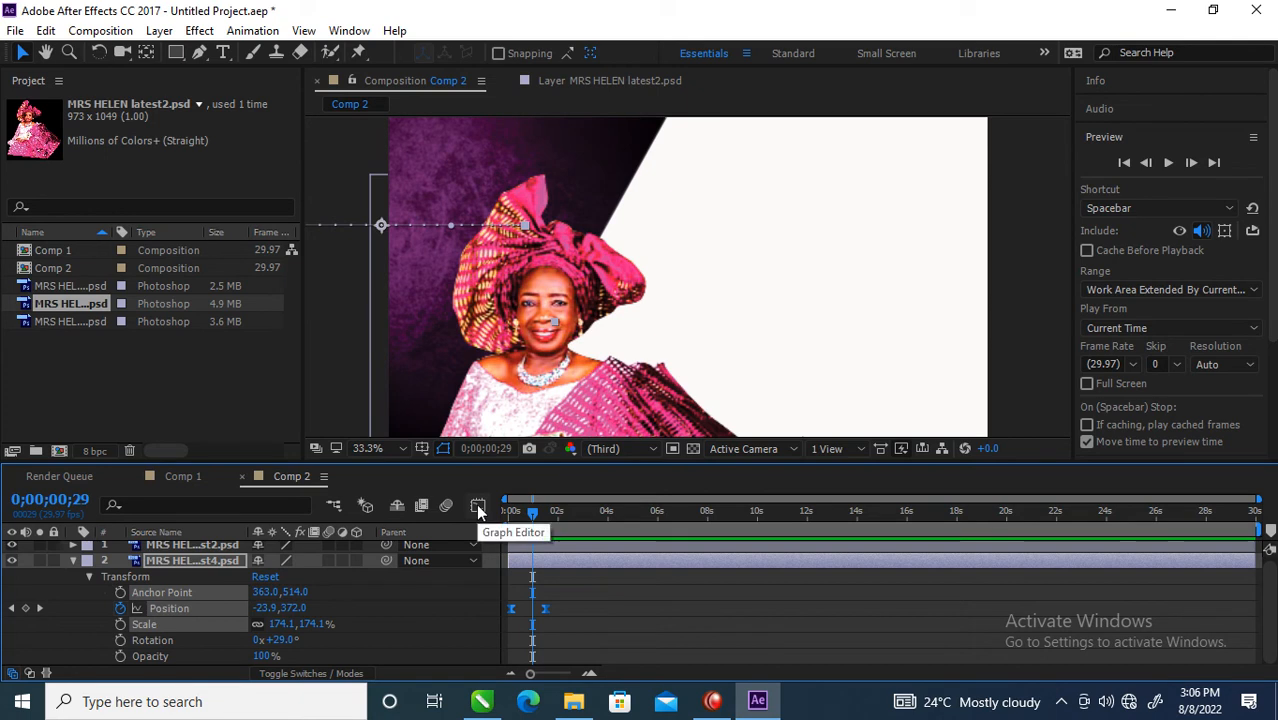
In the Graph Editor, pull the background's Position ease handles together to form a sharp speed peak mid-move, and return to the layer view
click(583, 651)
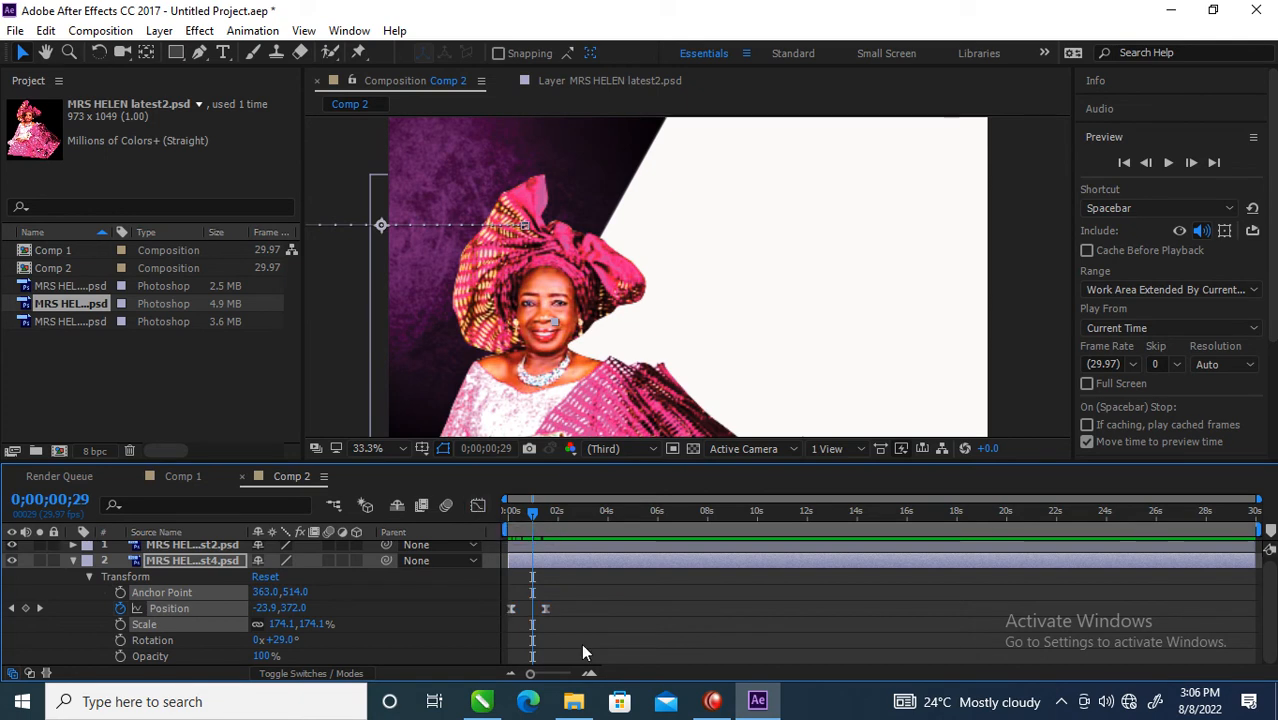
click(476, 507)
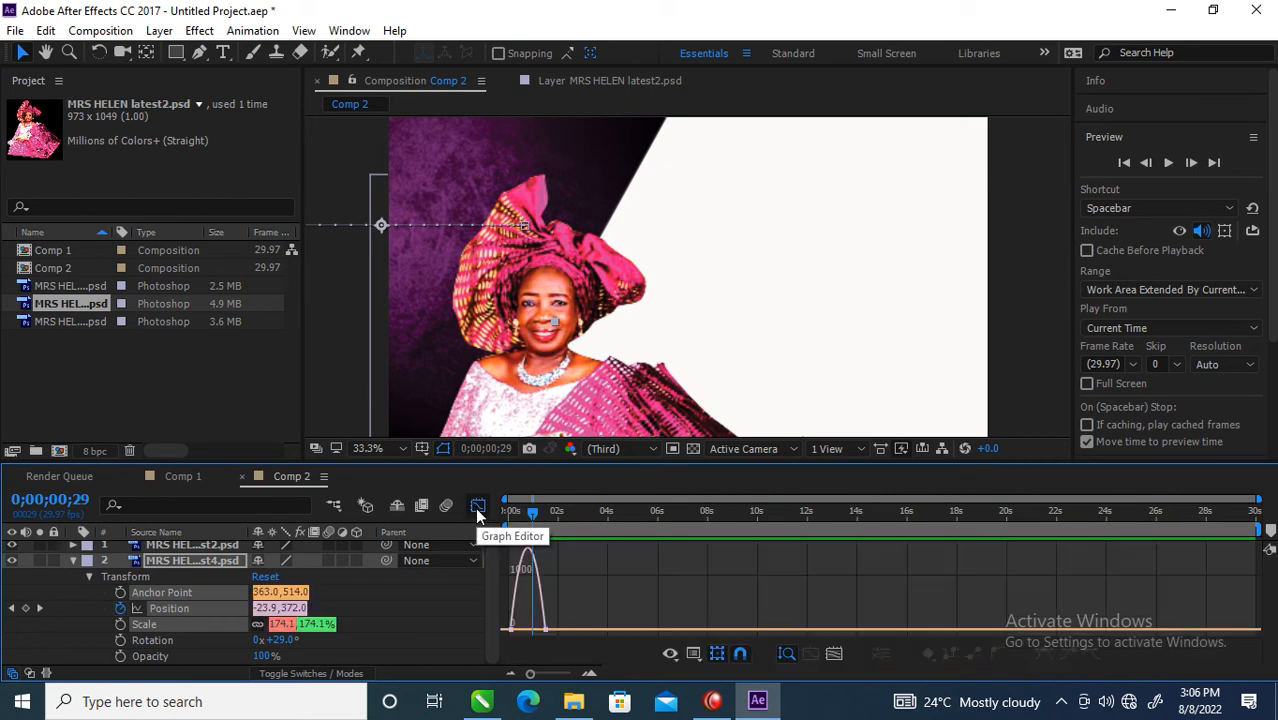
drag(545, 635, 556, 675)
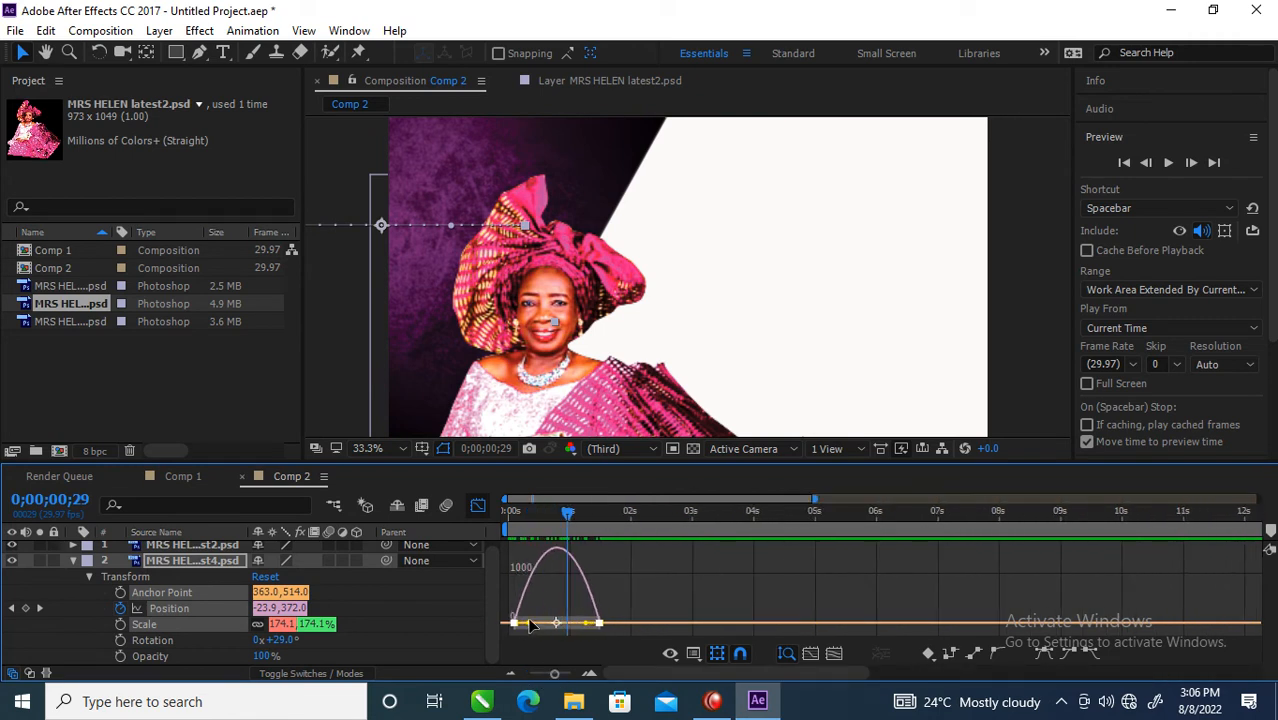
drag(532, 627, 578, 628)
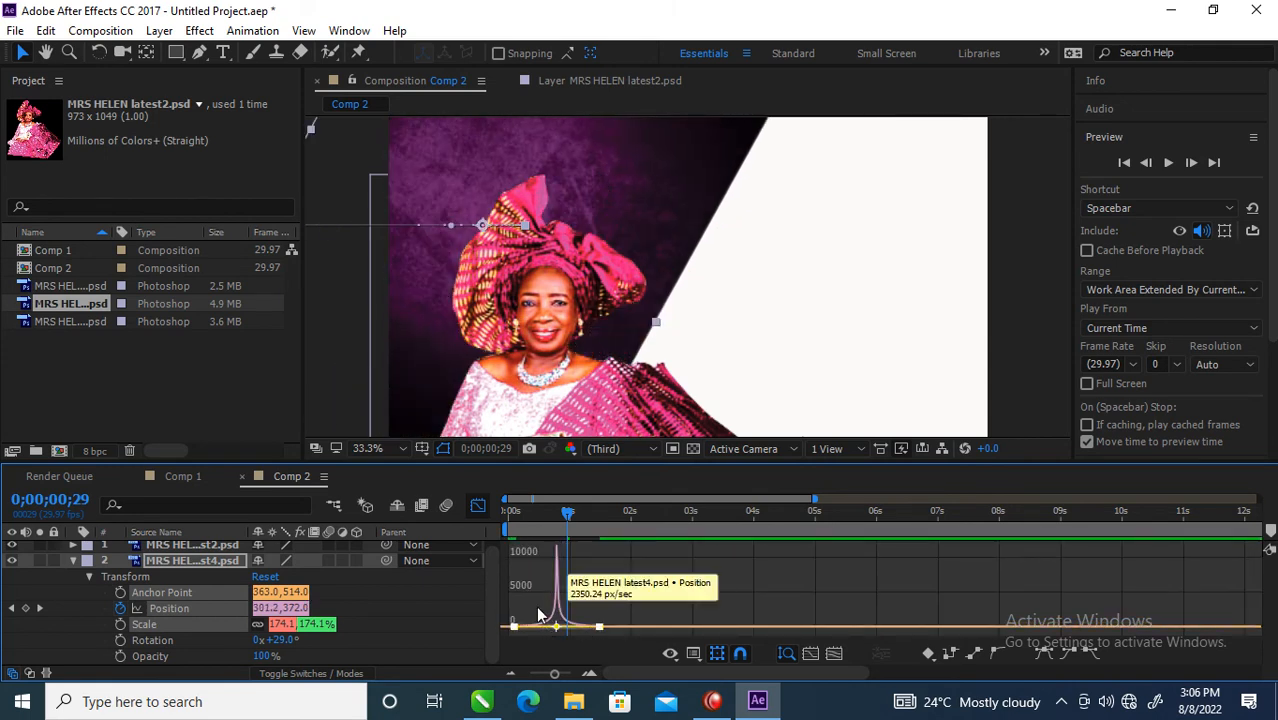
click(478, 505)
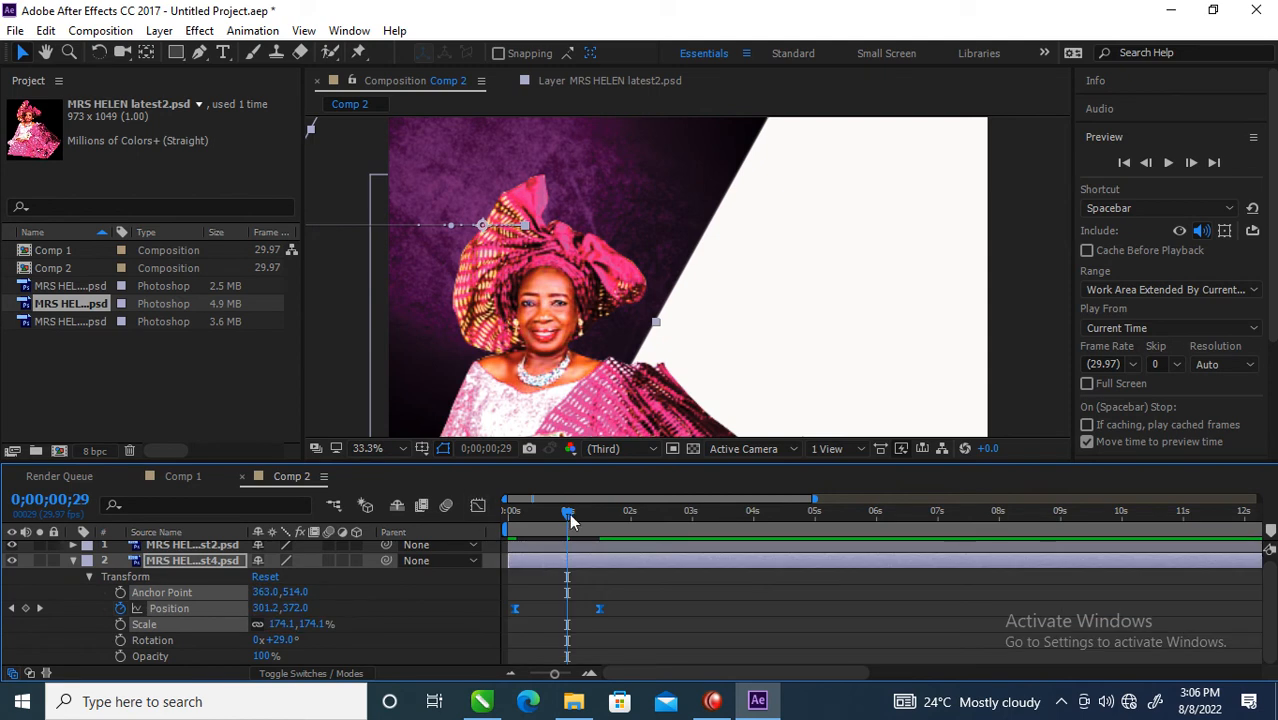
Preview the background's slide-in from 0;00;00;00 to 0;00;01;14
drag(567, 511, 486, 515)
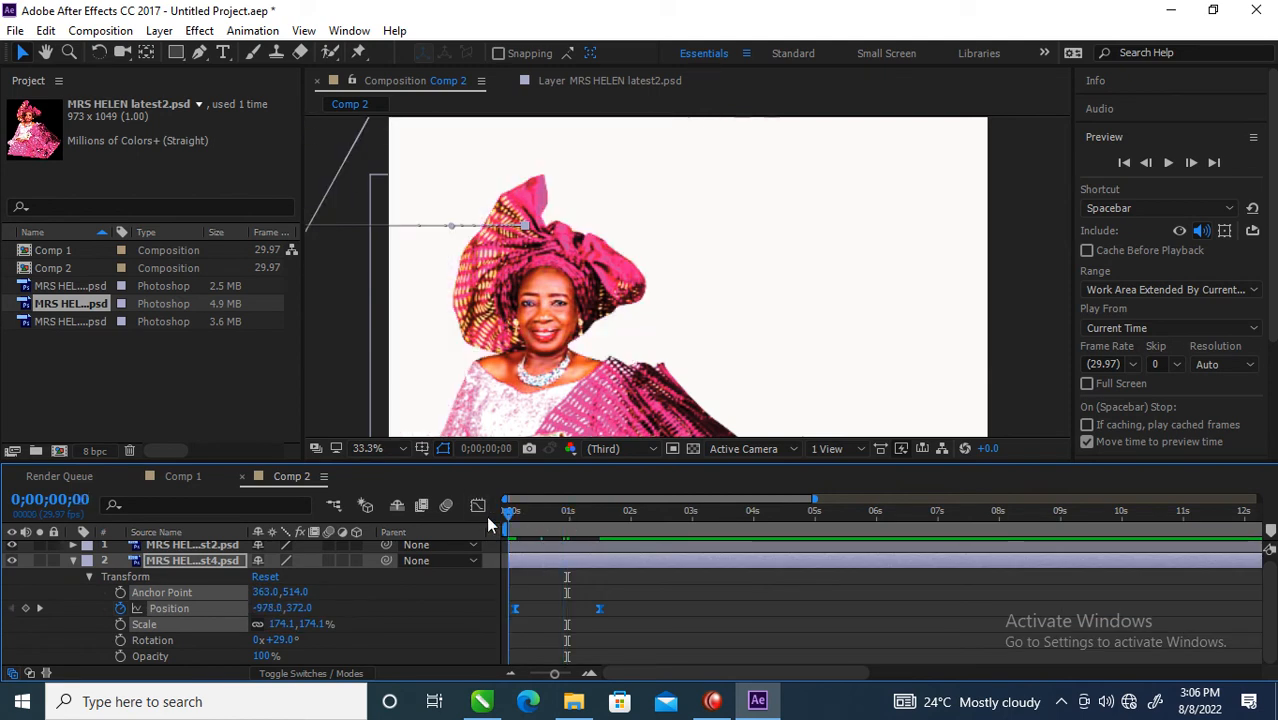
click(1168, 163)
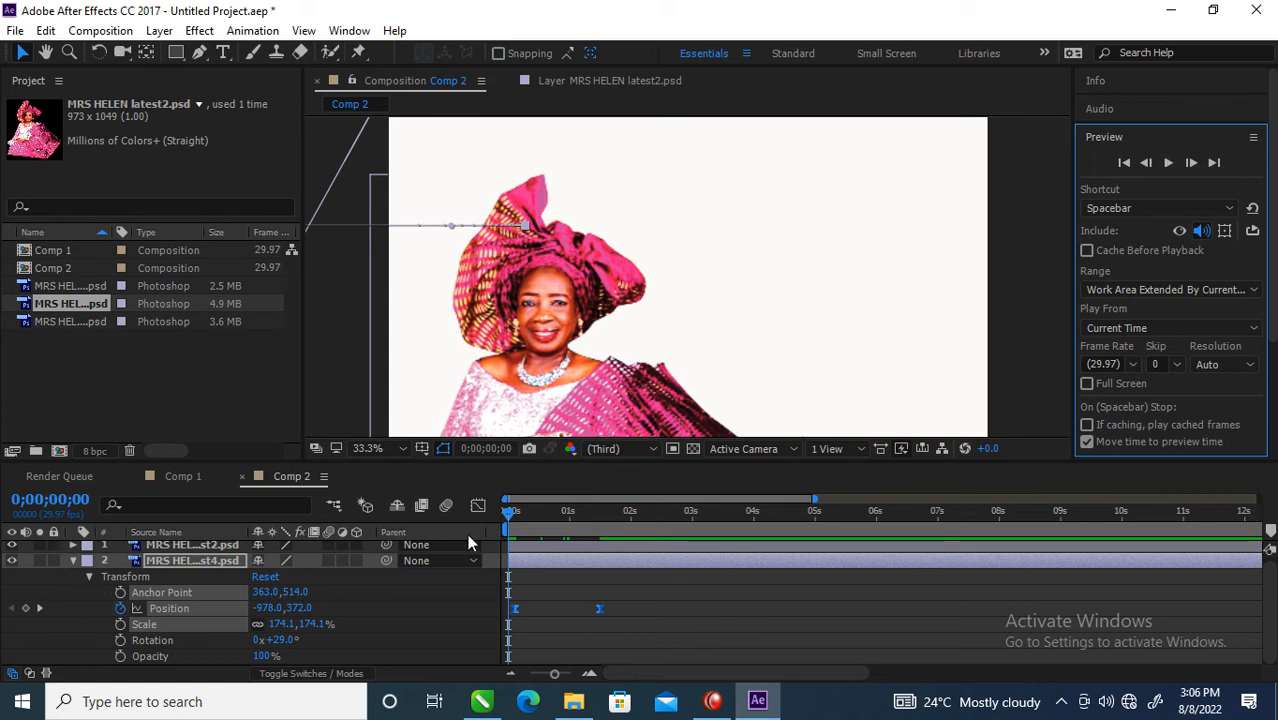
drag(511, 515, 601, 545)
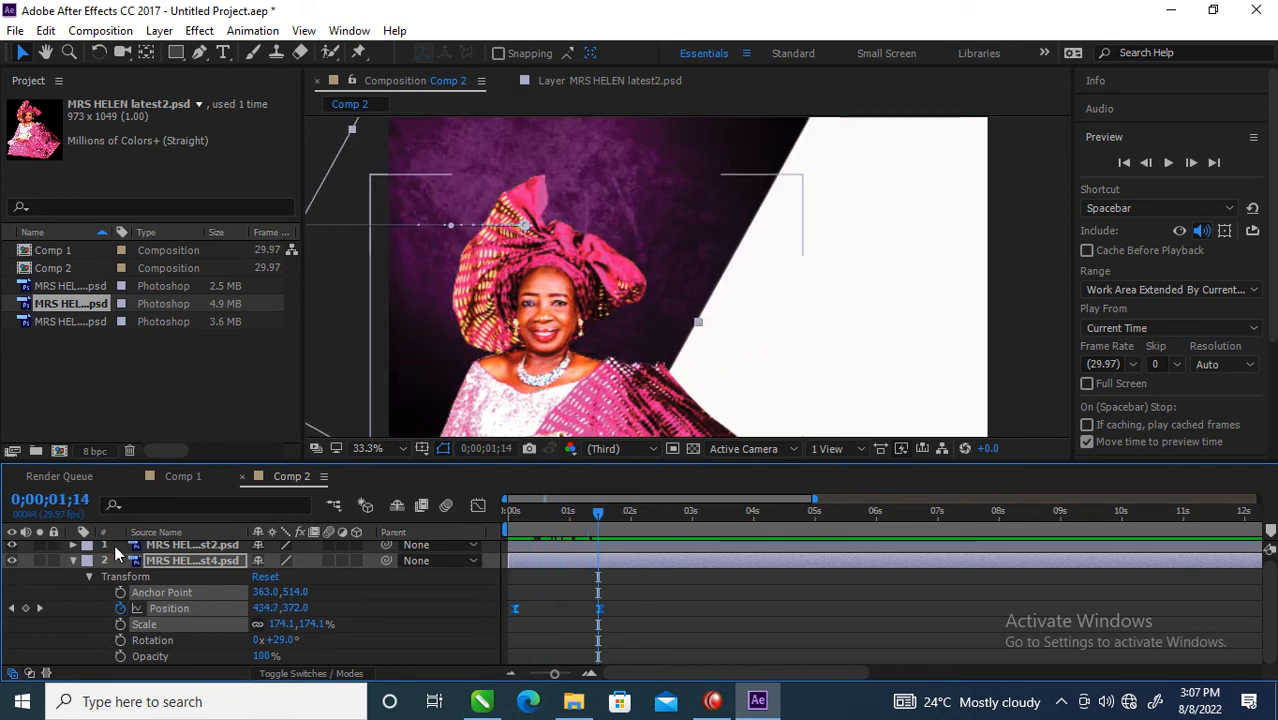
At 0;00;00;17, turn on Position keyframing for the portrait cutout layer
click(71, 562)
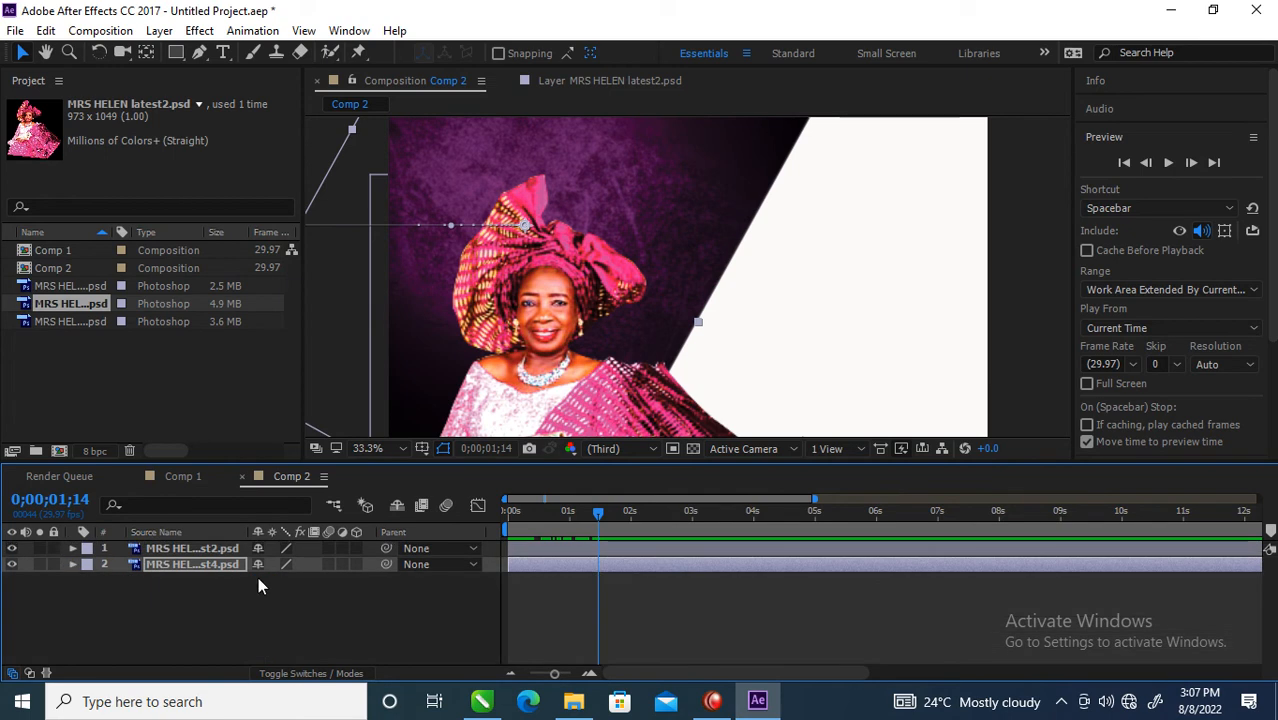
drag(551, 676, 530, 676)
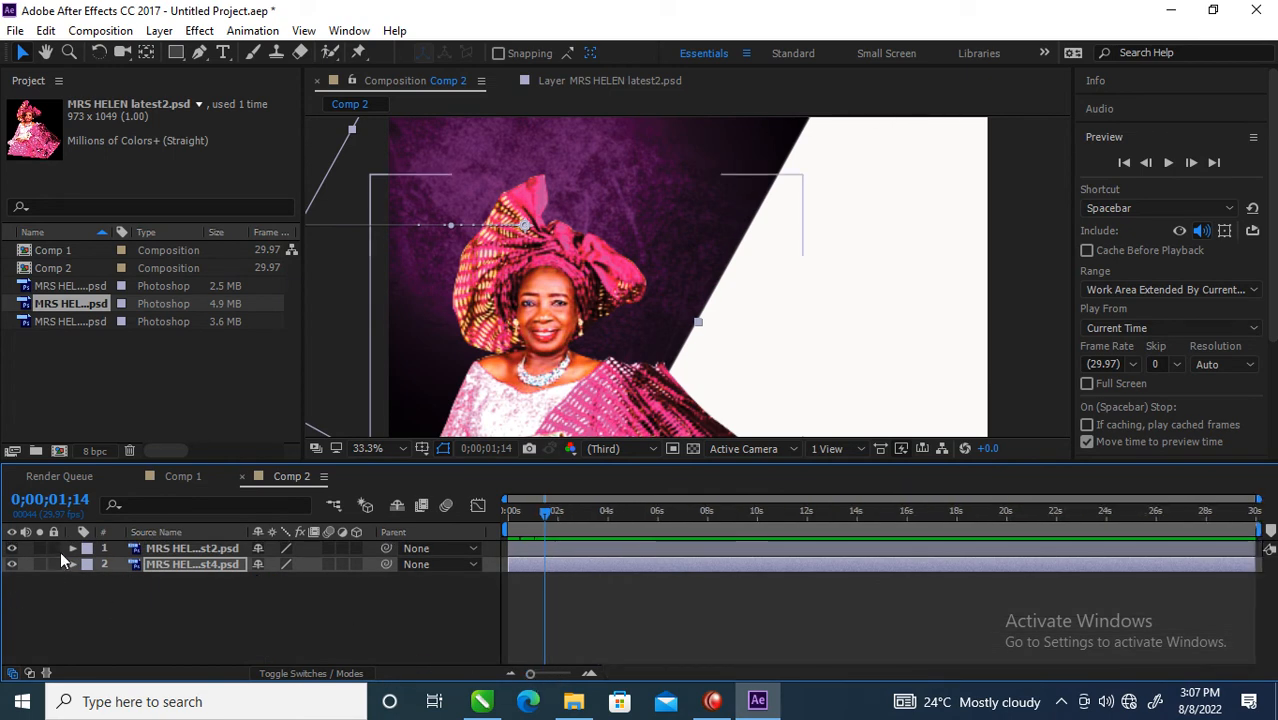
click(179, 551)
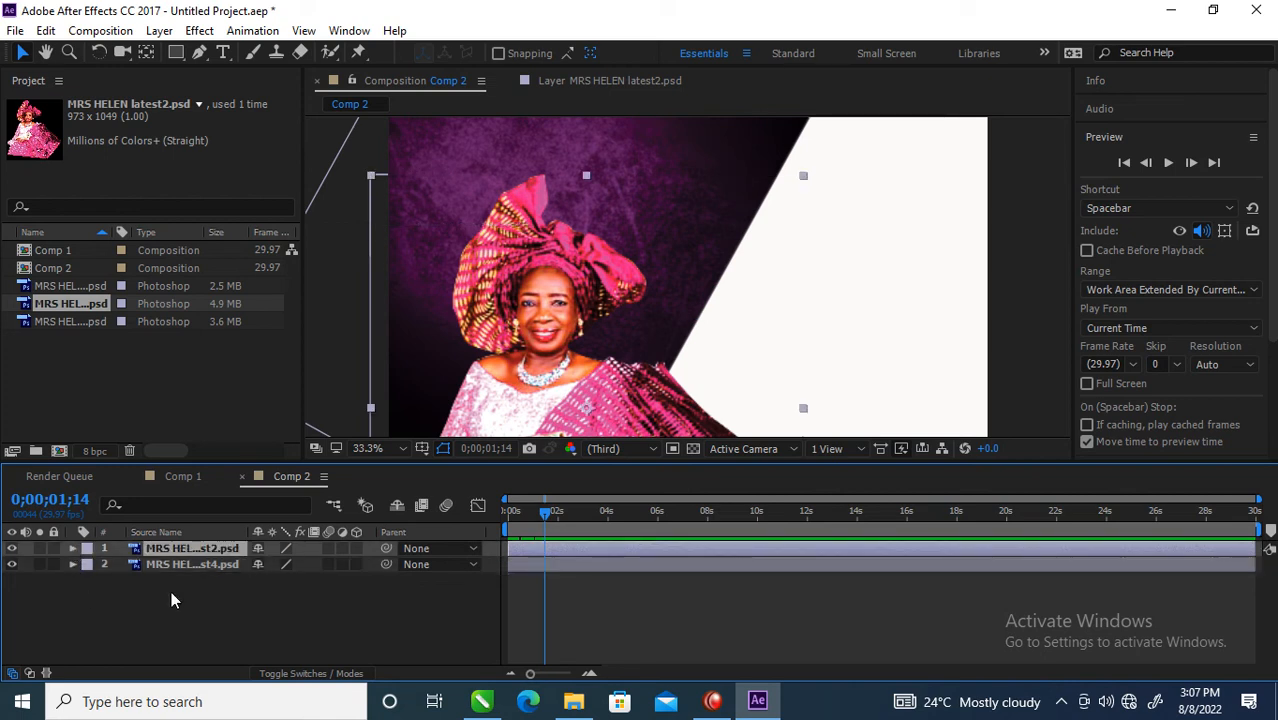
click(543, 514)
mouse_move(543, 514)
mouse_down()
mouse_move(516, 521)
mouse_move(524, 530)
mouse_up()
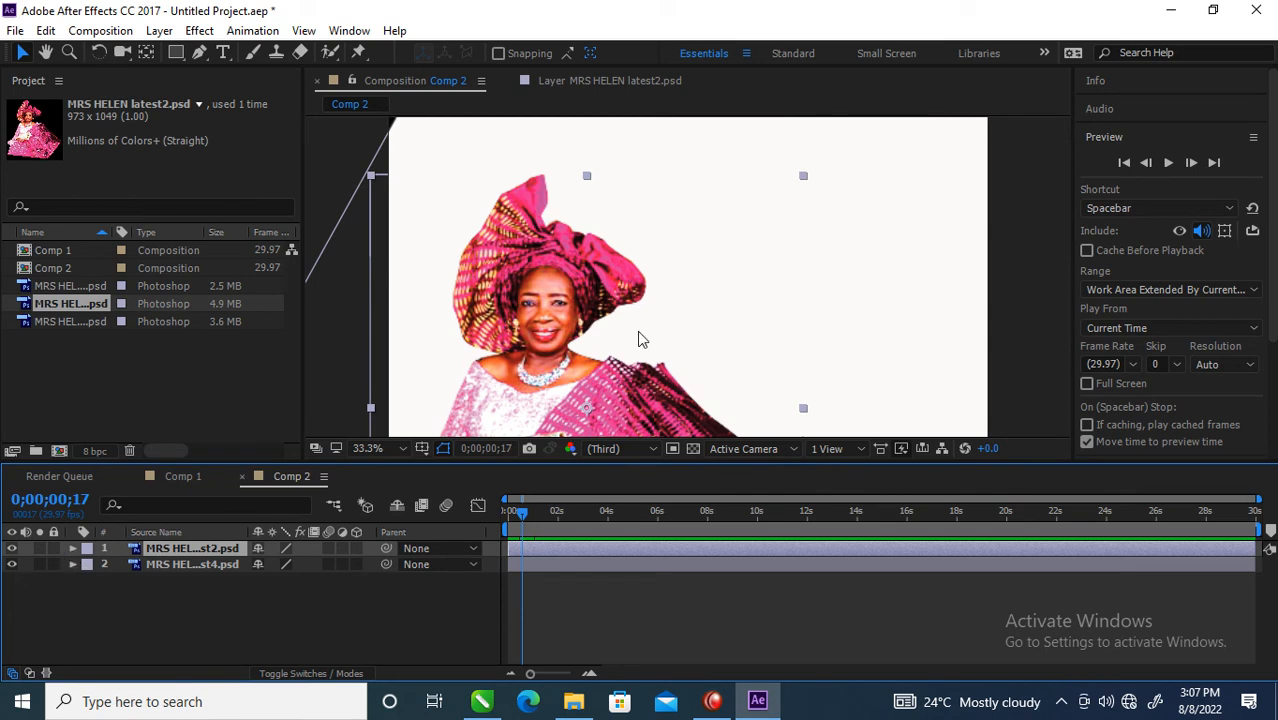
click(572, 316)
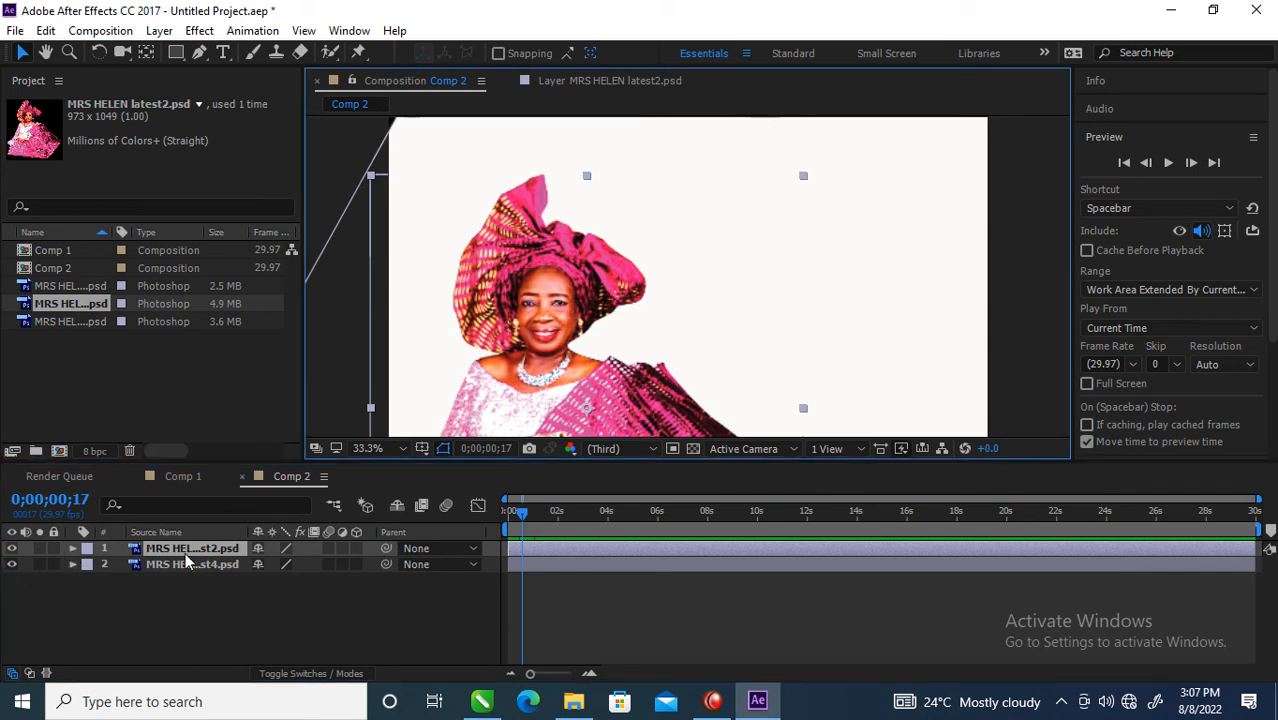
click(74, 552)
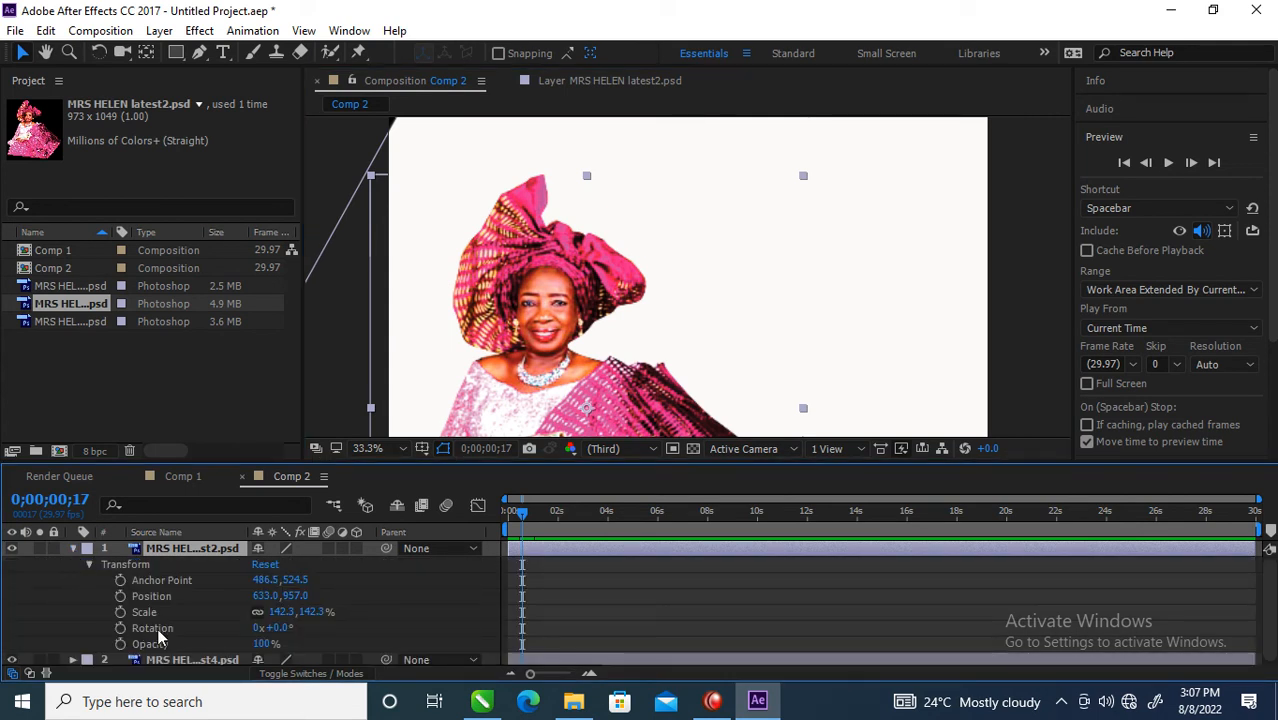
click(120, 597)
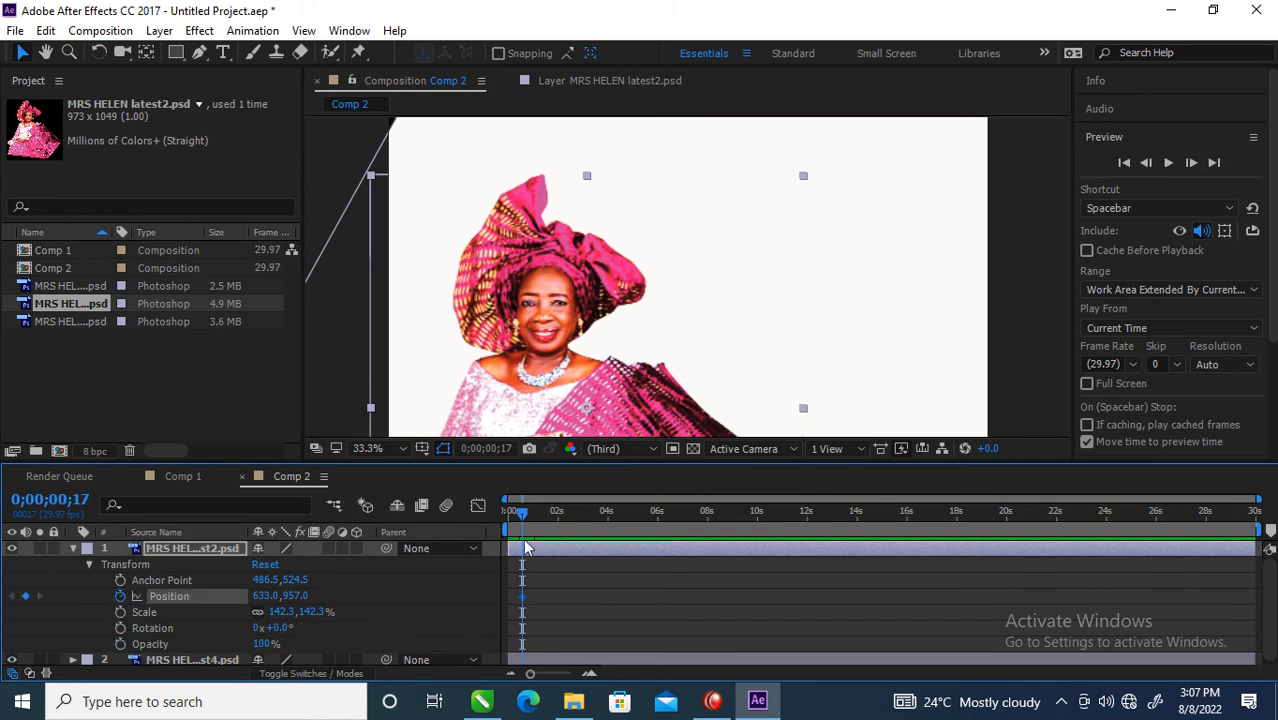
Move the portrait's Position keyframe to about 2 seconds and place the portrait below the frame at 633, 1908 at 0;00;00;17
mouse_move(531, 604)
drag(531, 604, 556, 604)
drag(548, 250, 533, 525)
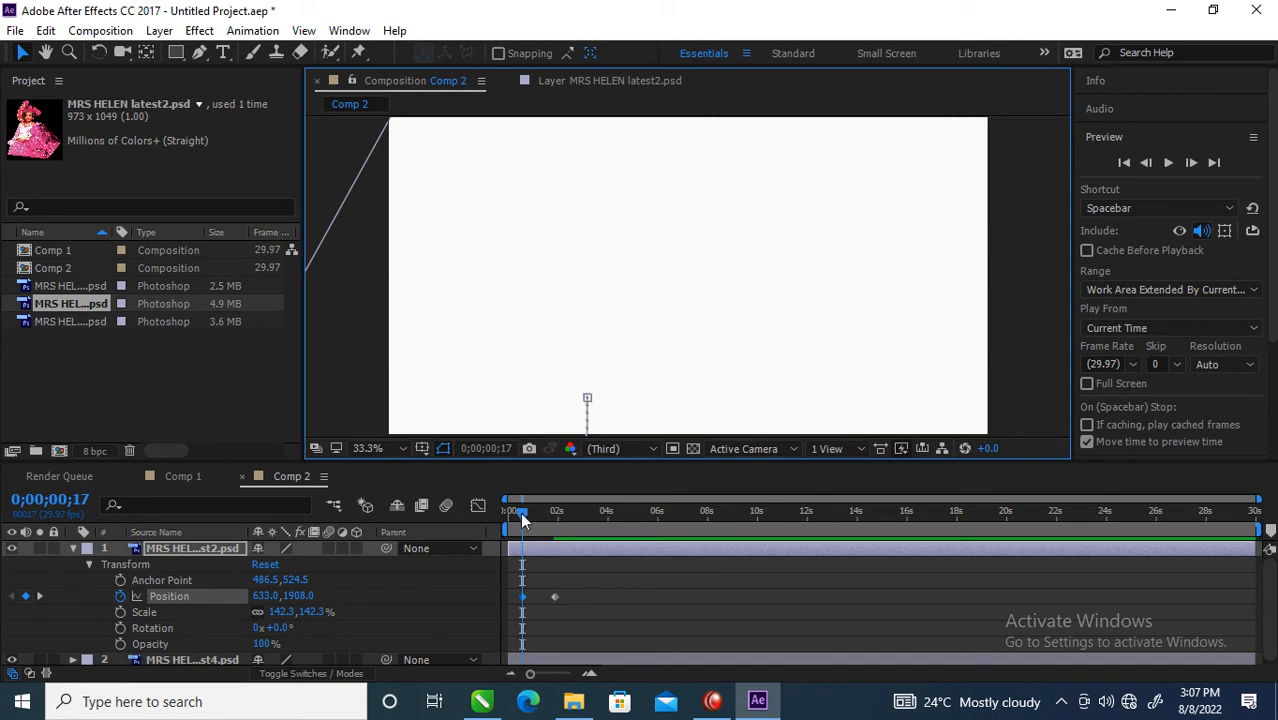
Scrub the portrait's rise to 0;00;02;05 and apply Easy Ease to both of its Position keyframes
drag(523, 511, 563, 548)
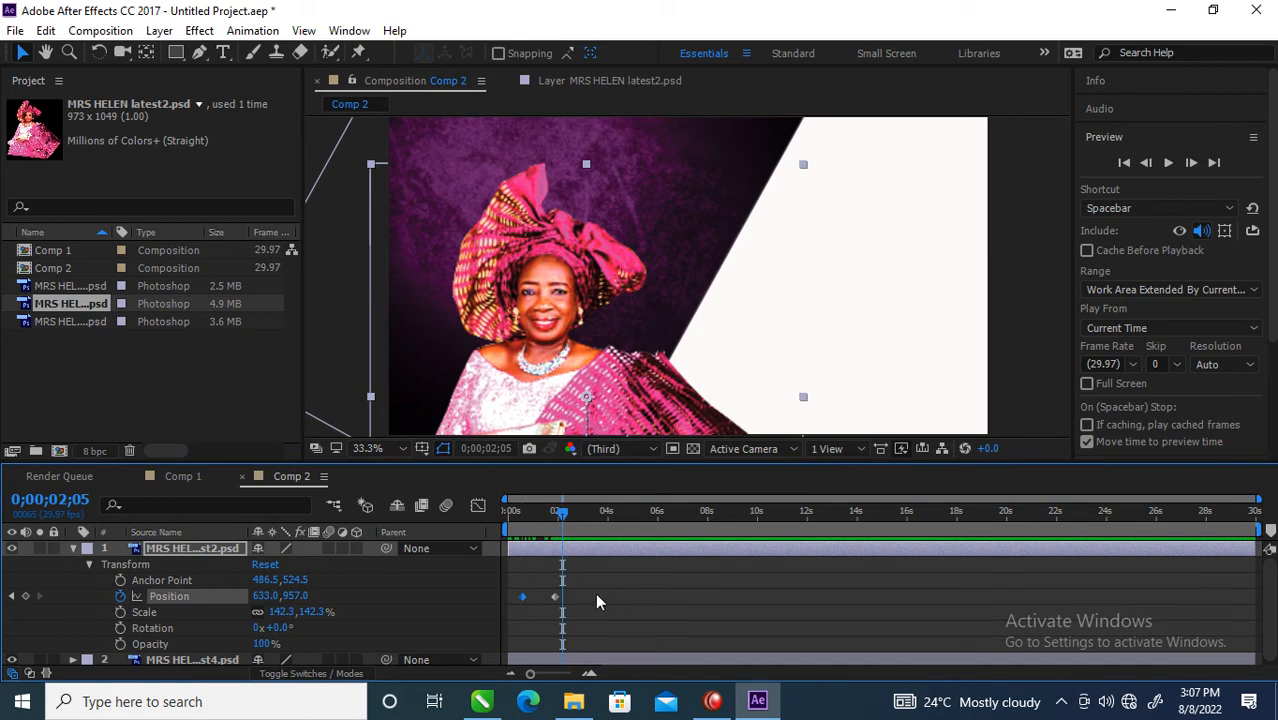
drag(593, 592, 511, 606)
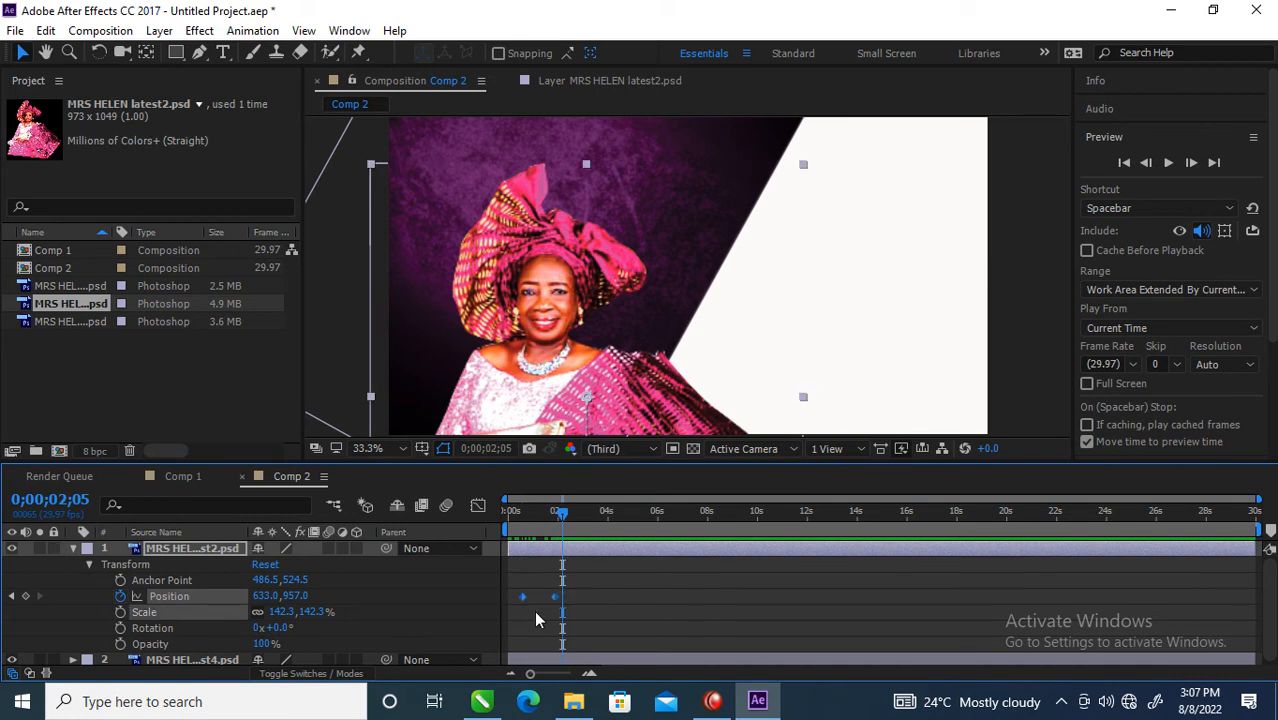
right_click(556, 598)
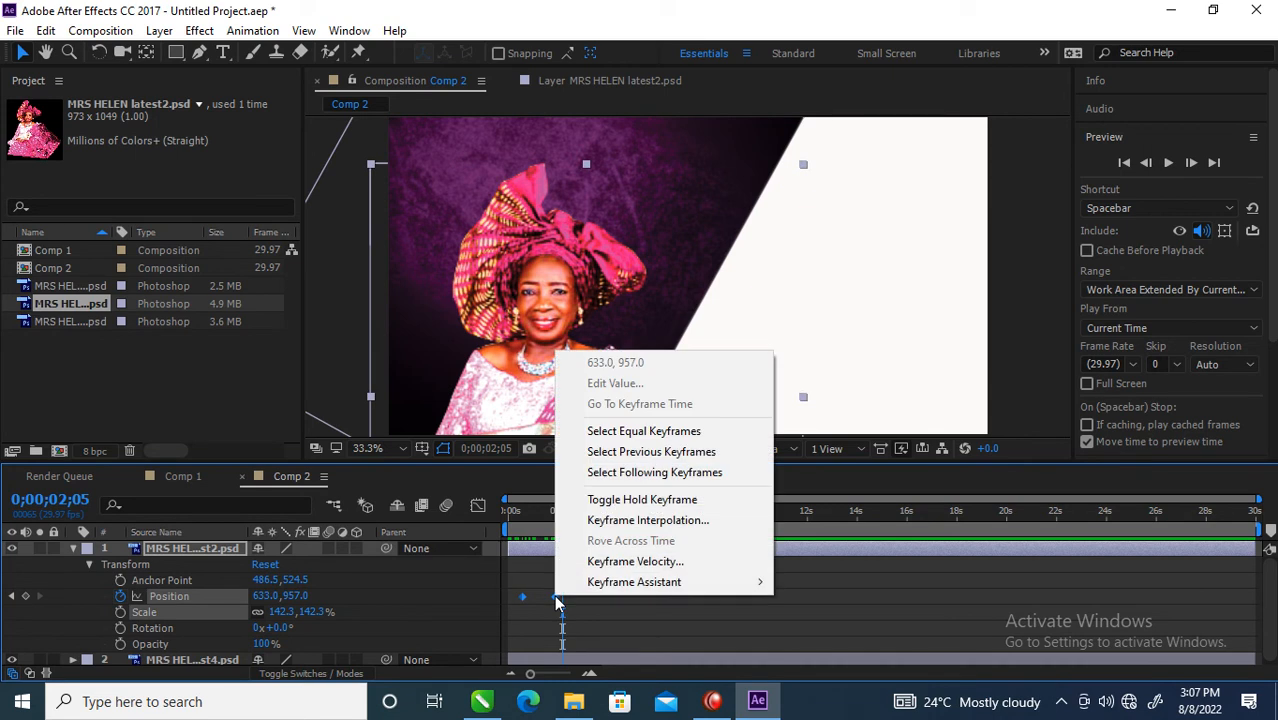
mouse_move(613, 583)
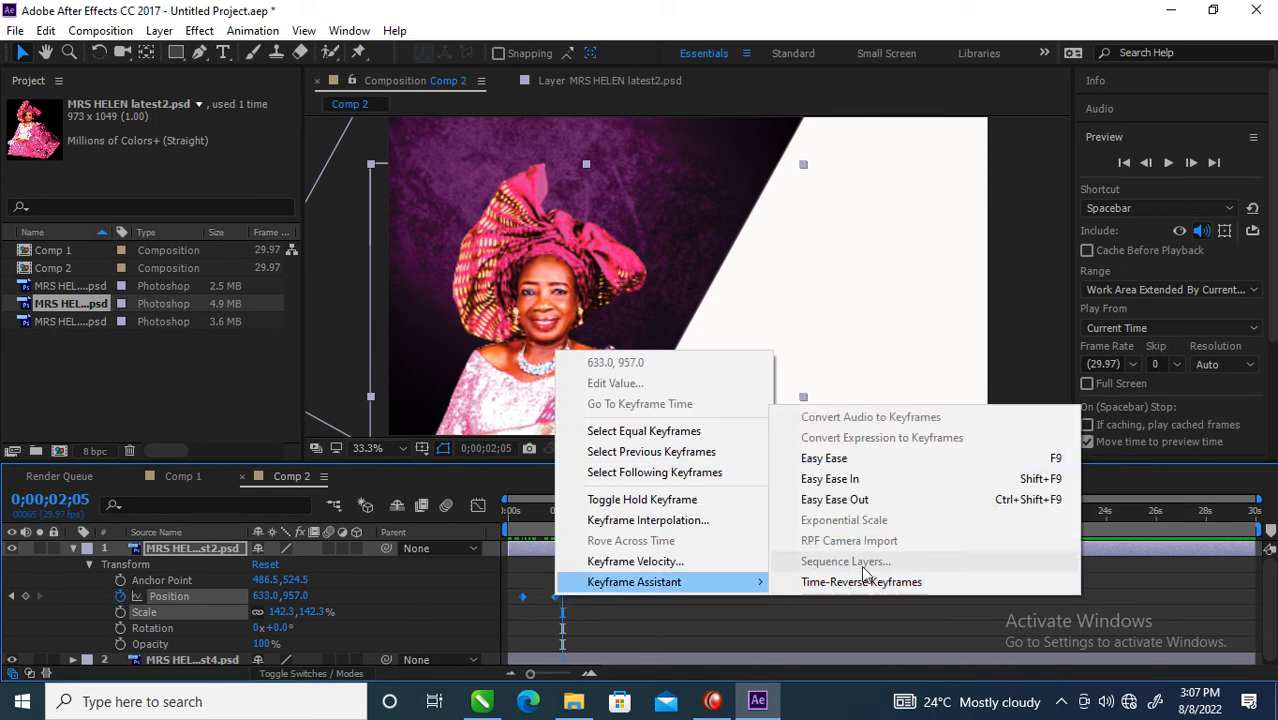
click(841, 459)
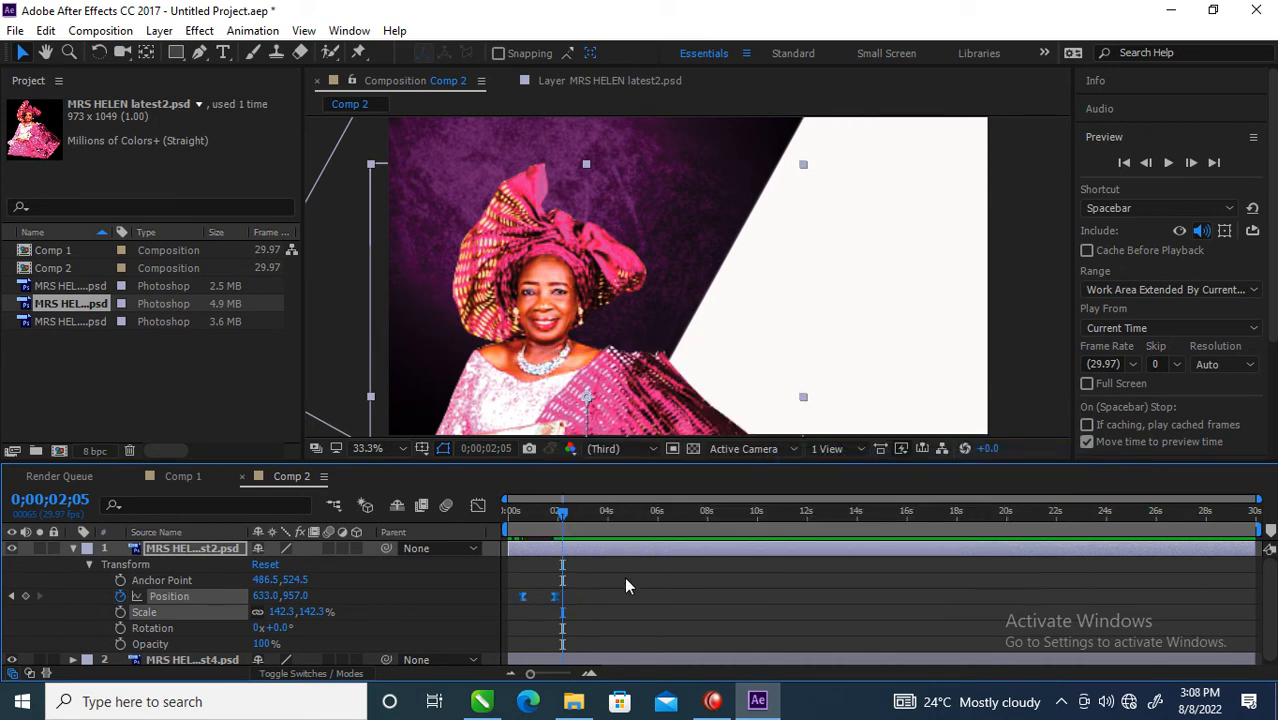
In the Graph Editor, lengthen the first ease handle of the portrait's Position curve, and return to the layer view at 0;00;01;27
click(478, 506)
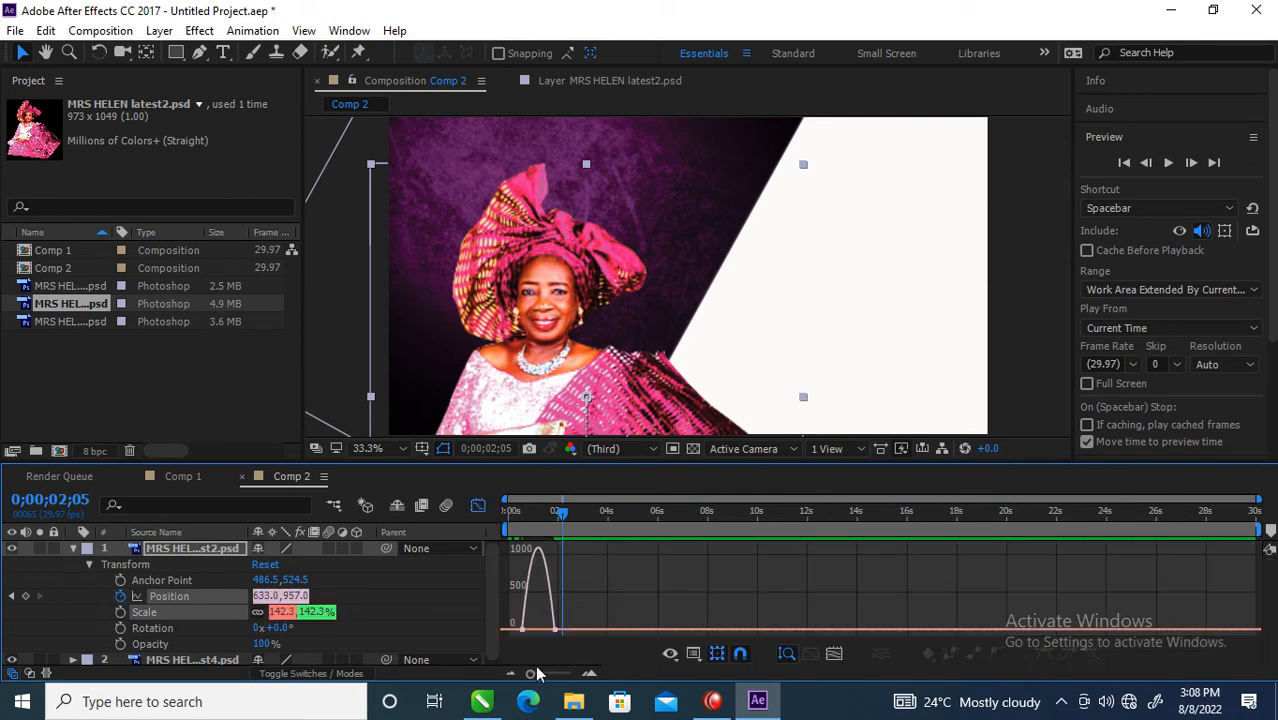
drag(530, 674, 558, 674)
drag(756, 570, 538, 597)
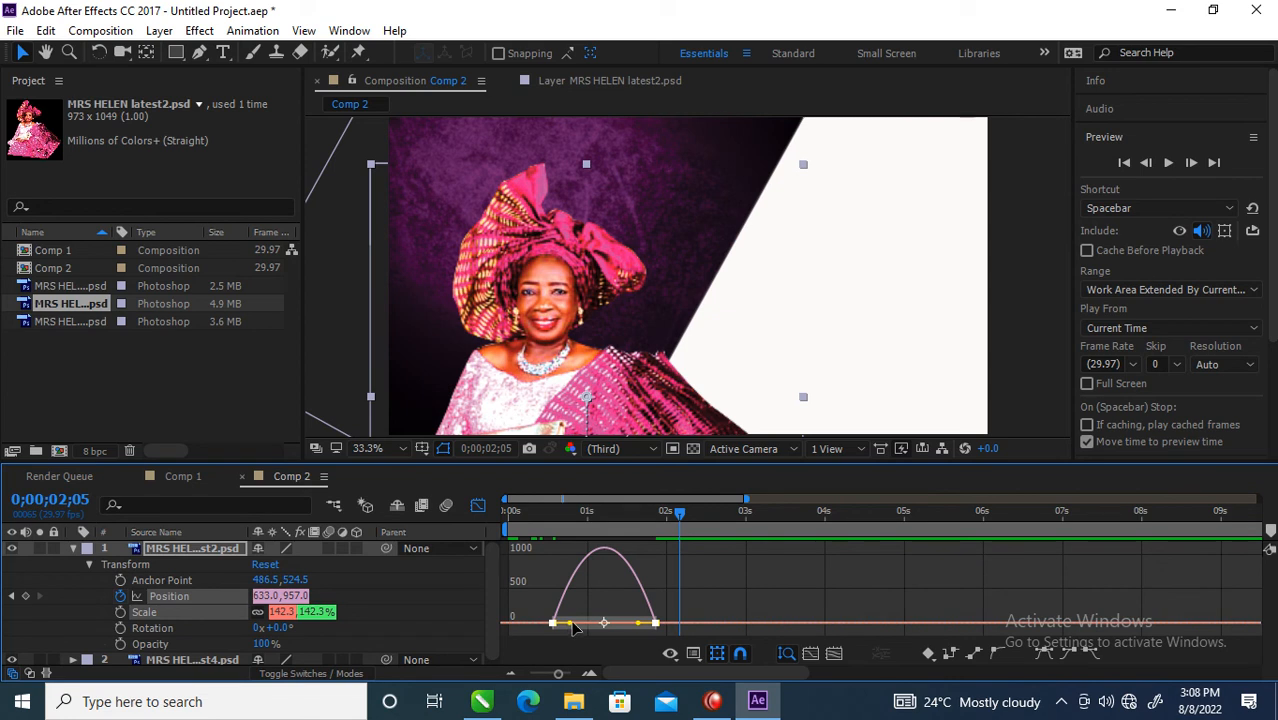
mouse_move(570, 627)
mouse_down()
mouse_move(700, 624)
mouse_move(589, 629)
mouse_up()
click(478, 506)
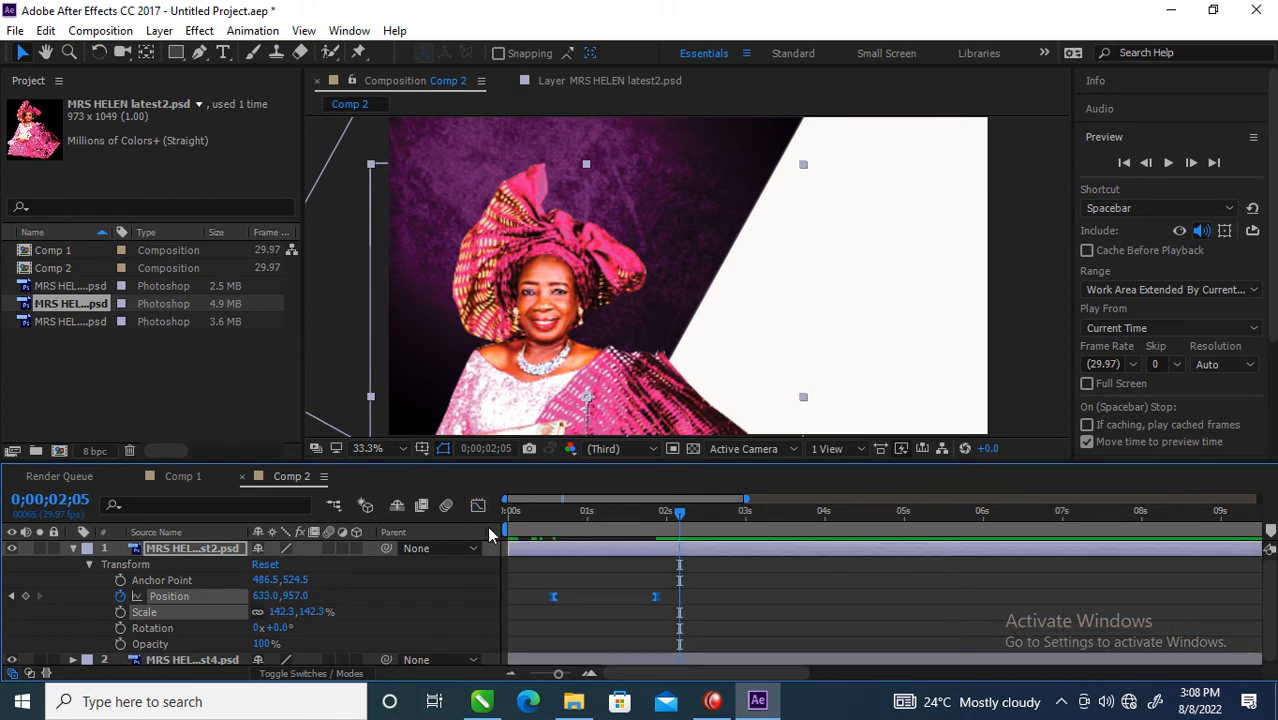
drag(680, 522, 656, 548)
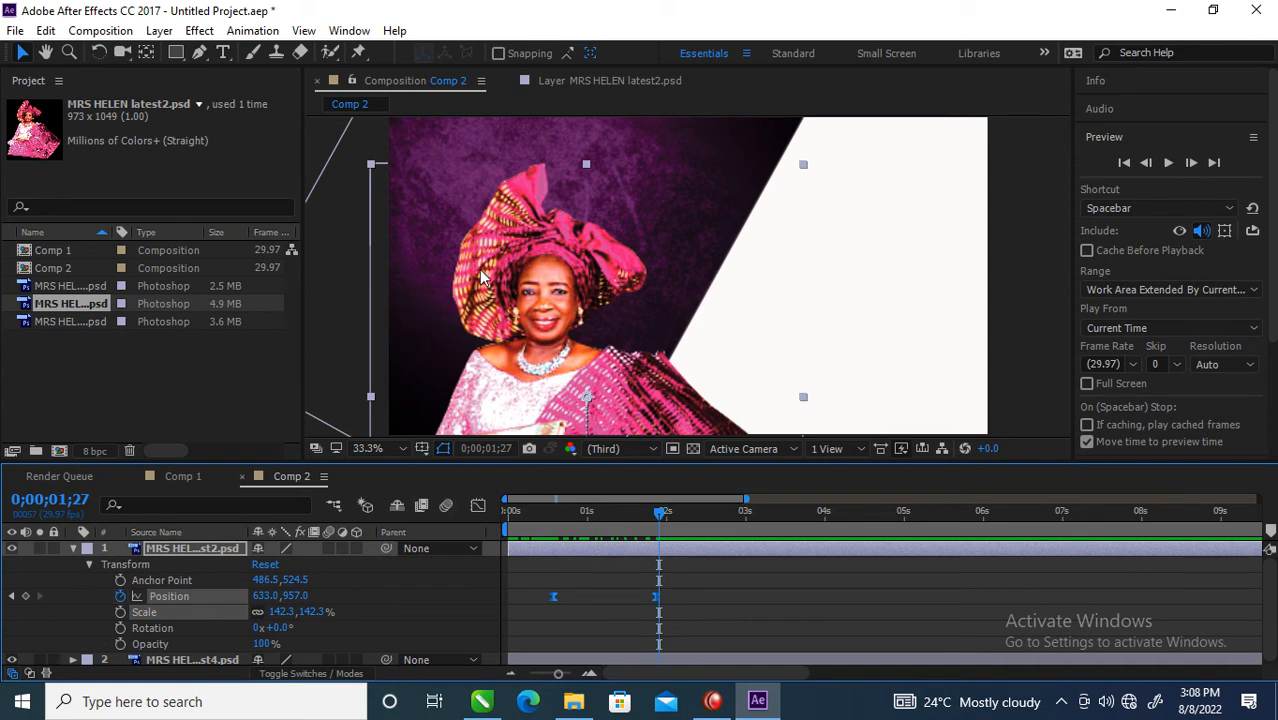
Create a text layer reading "CELEBRATION OF LIFE" above the portrait's head
click(73, 548)
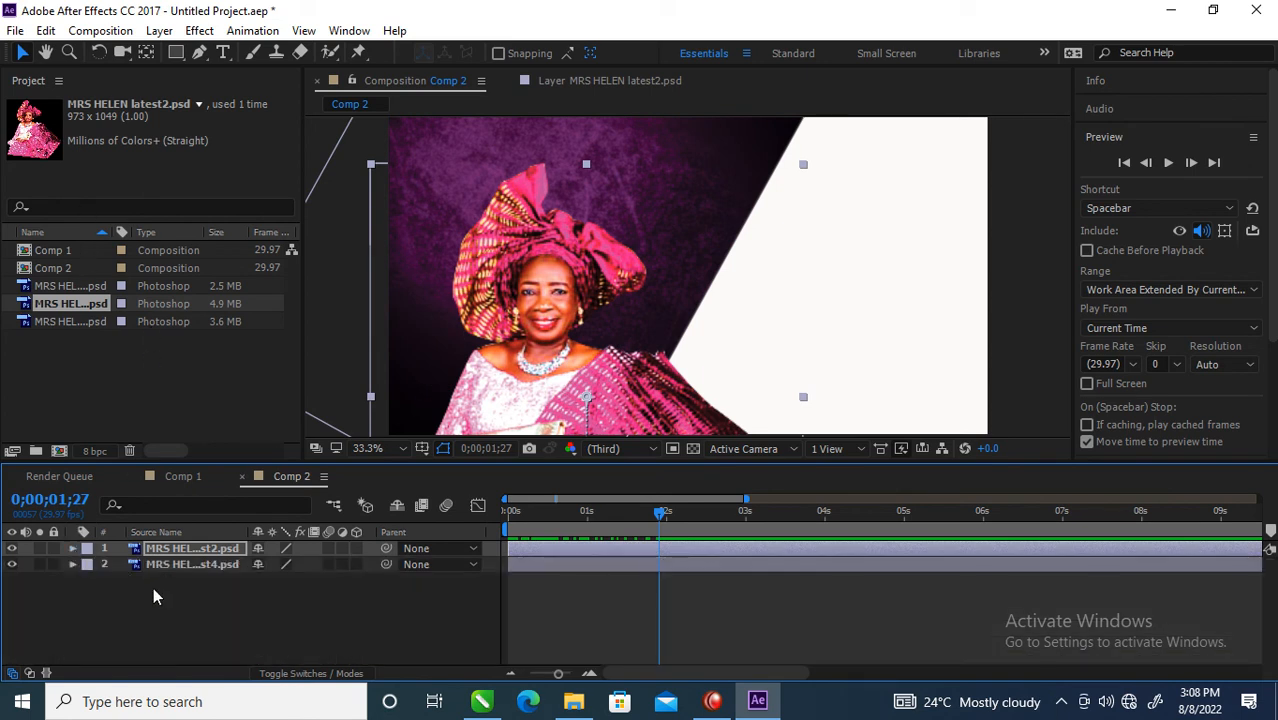
click(224, 55)
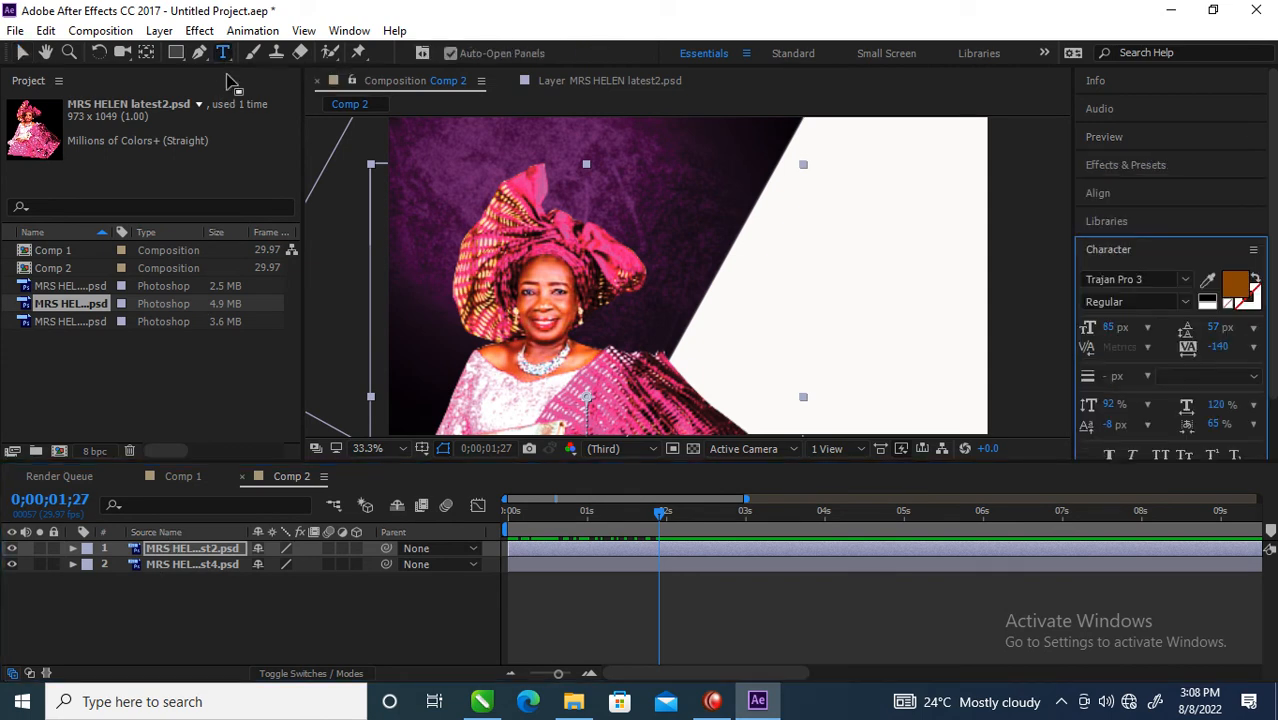
click(472, 150)
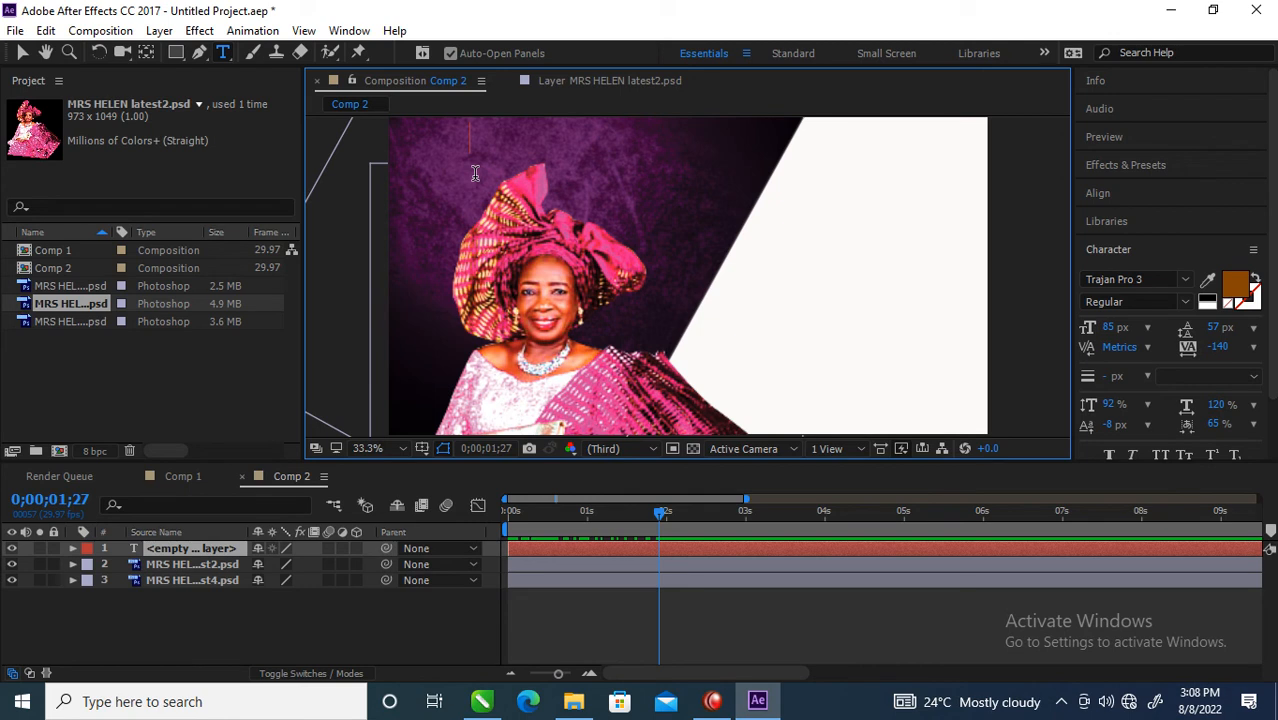
text(CELE)
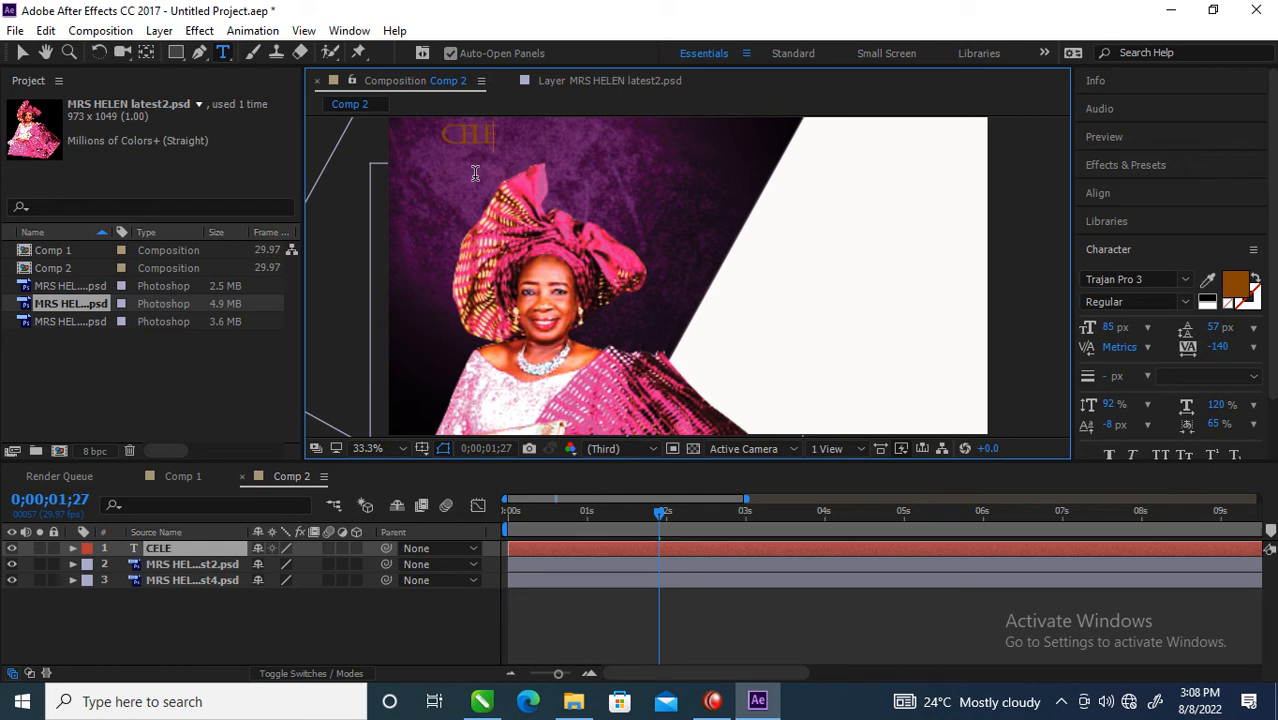
text(BR)
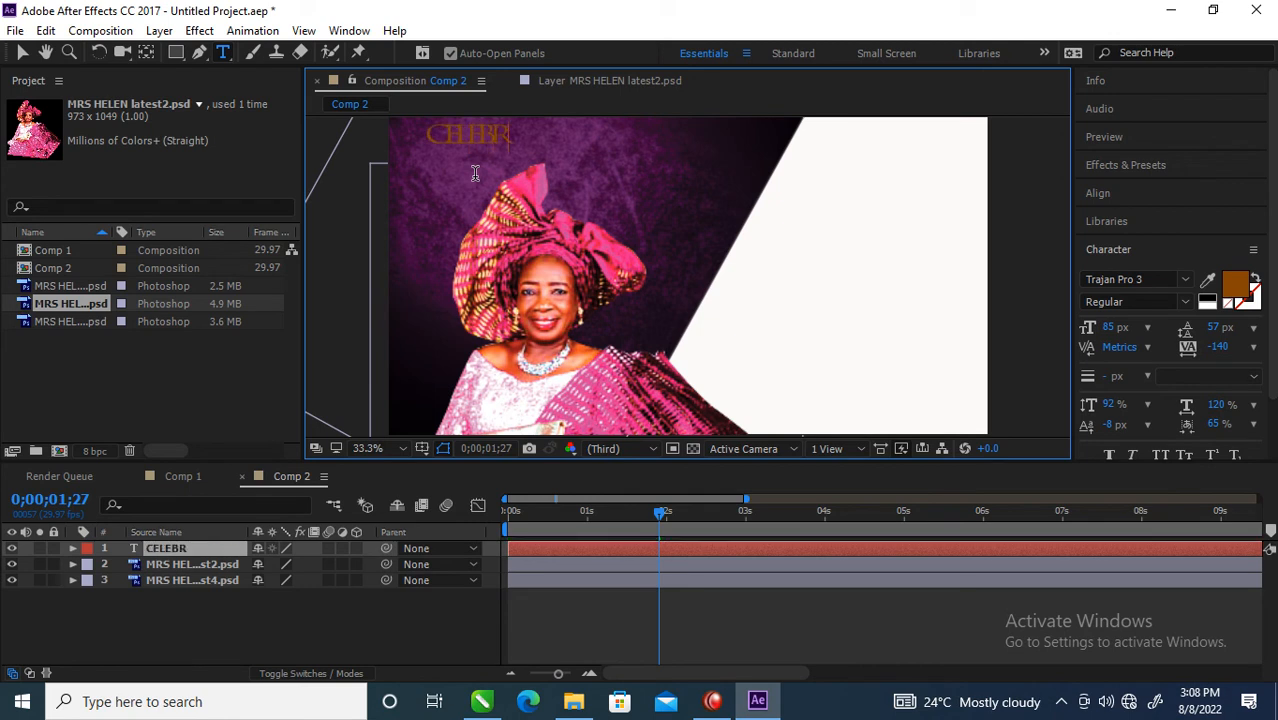
text(ATIO)
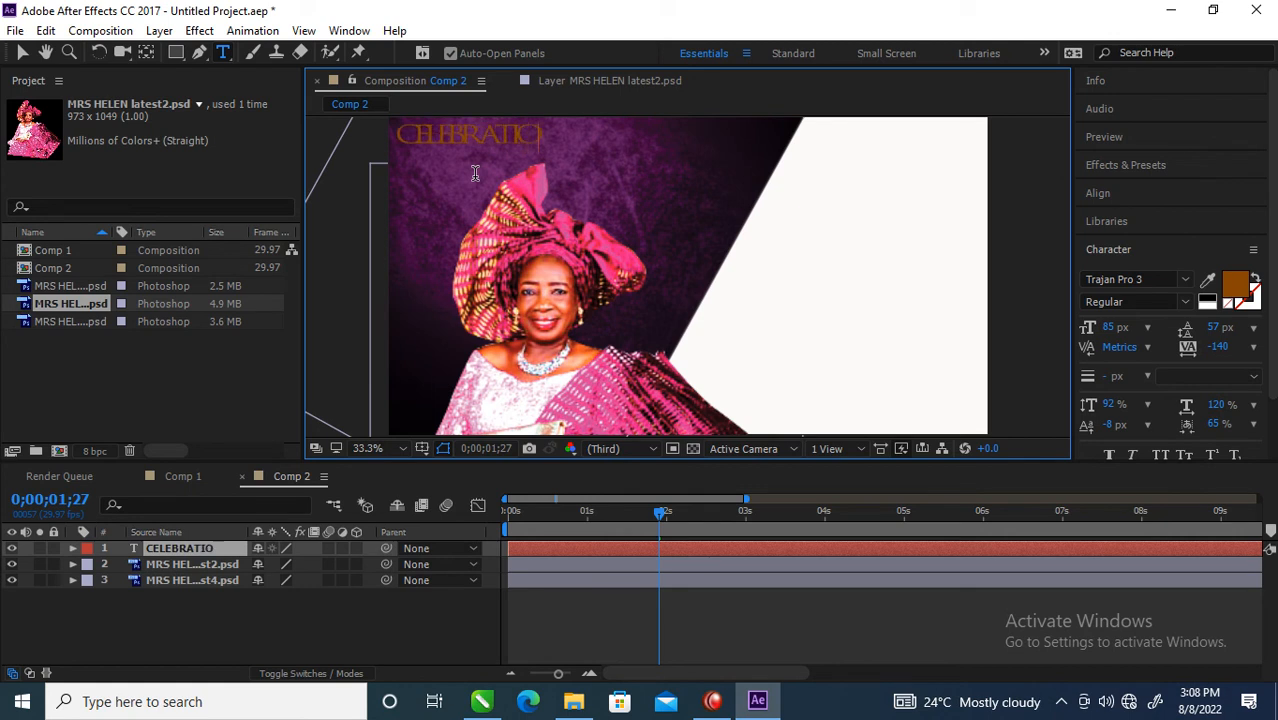
text(N OF LIFE)
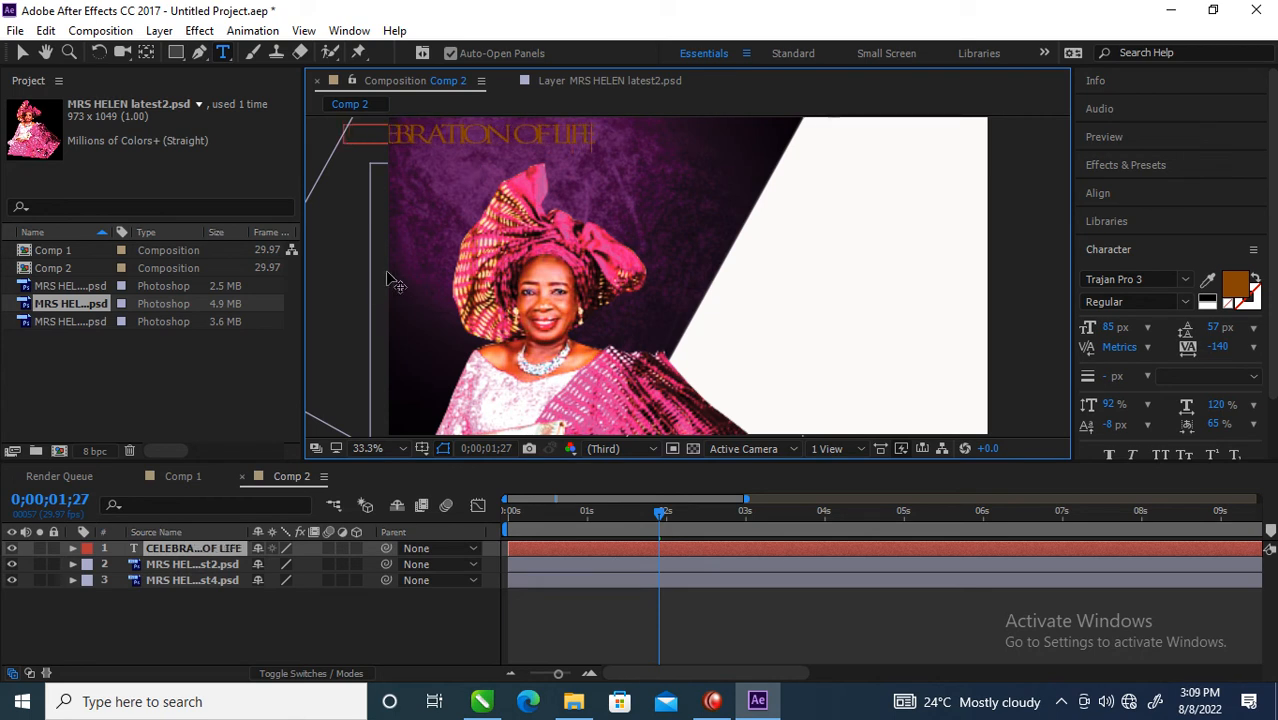
Set the whole title's fill colour to white and its tracking to 37
key(ctrl+a)
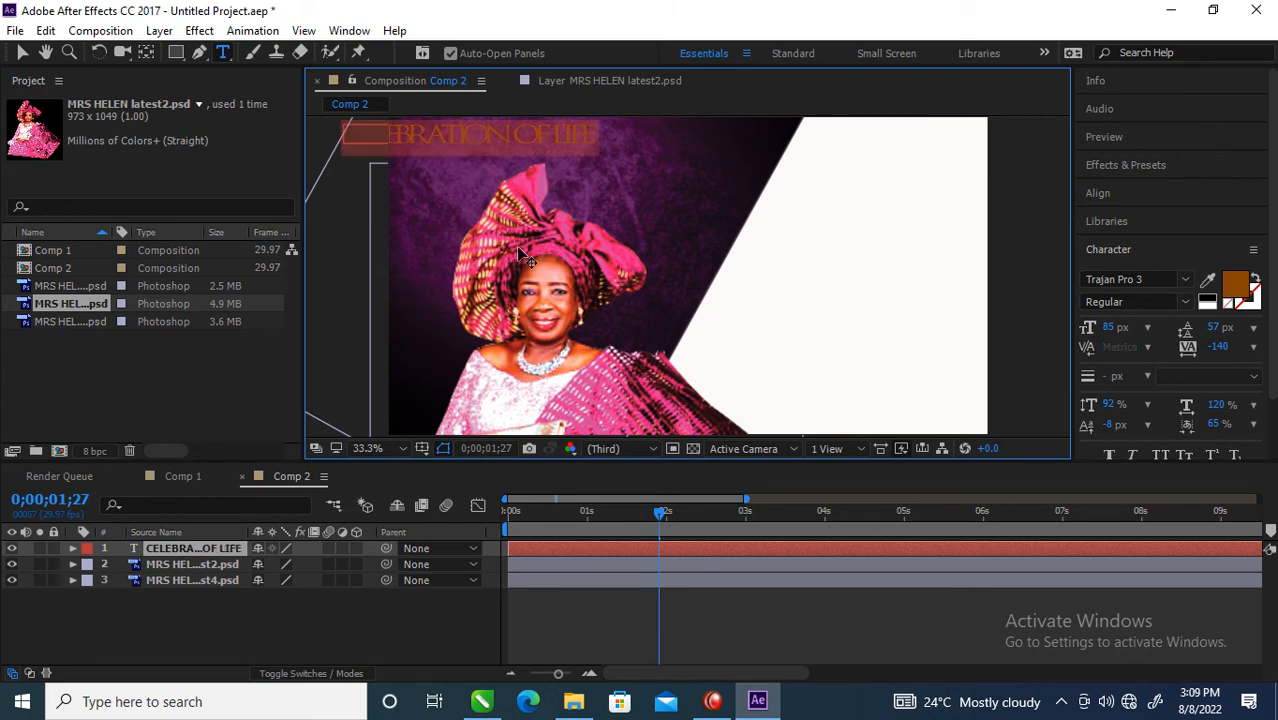
click(1236, 285)
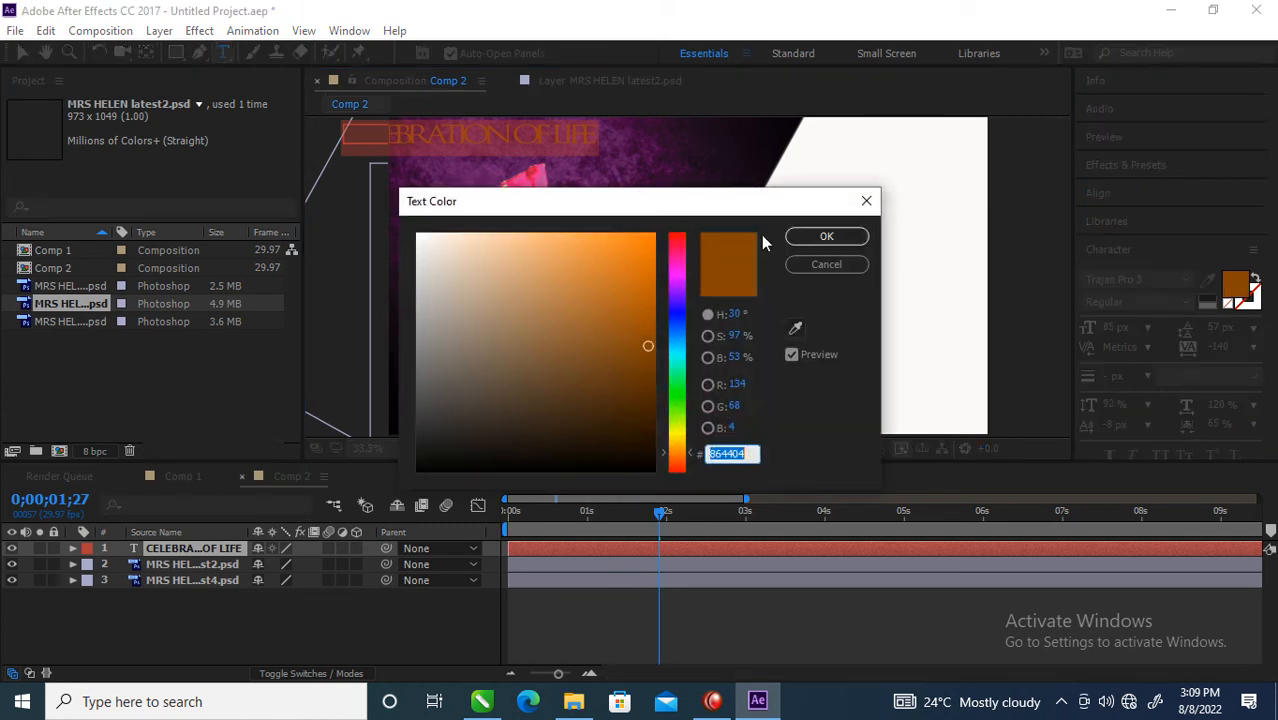
click(419, 236)
click(825, 237)
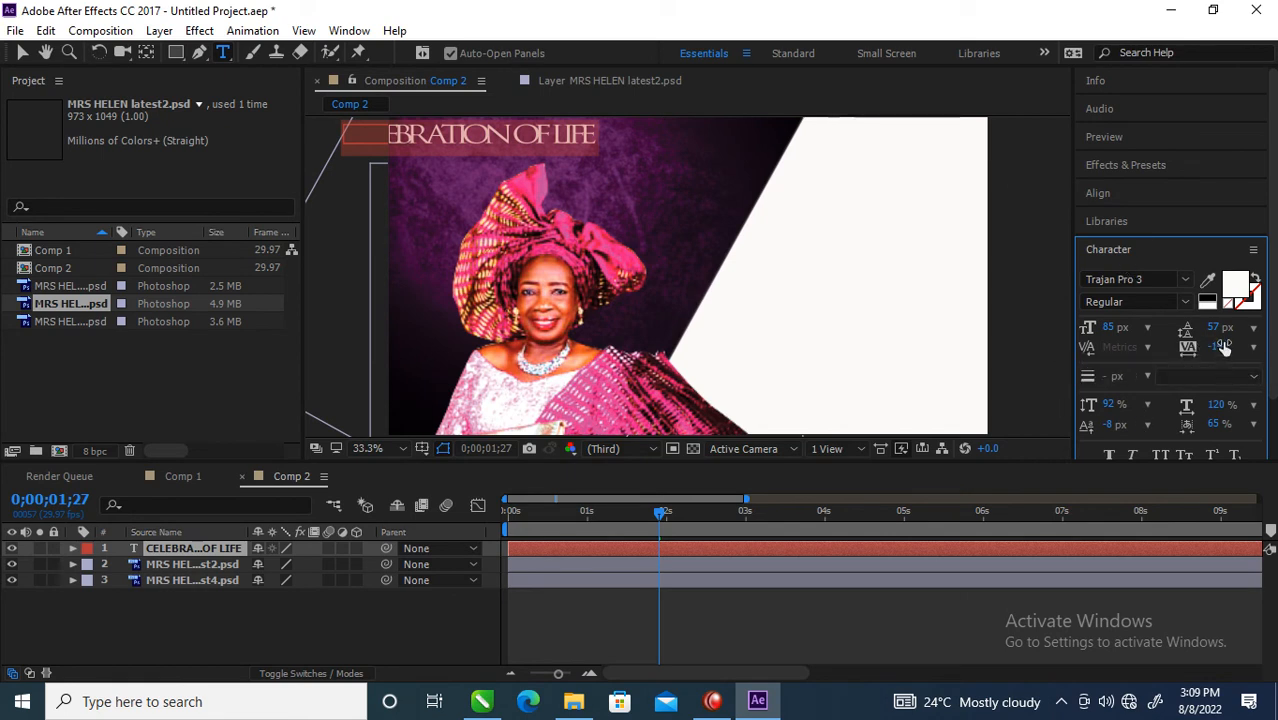
drag(1218, 347, 1272, 349)
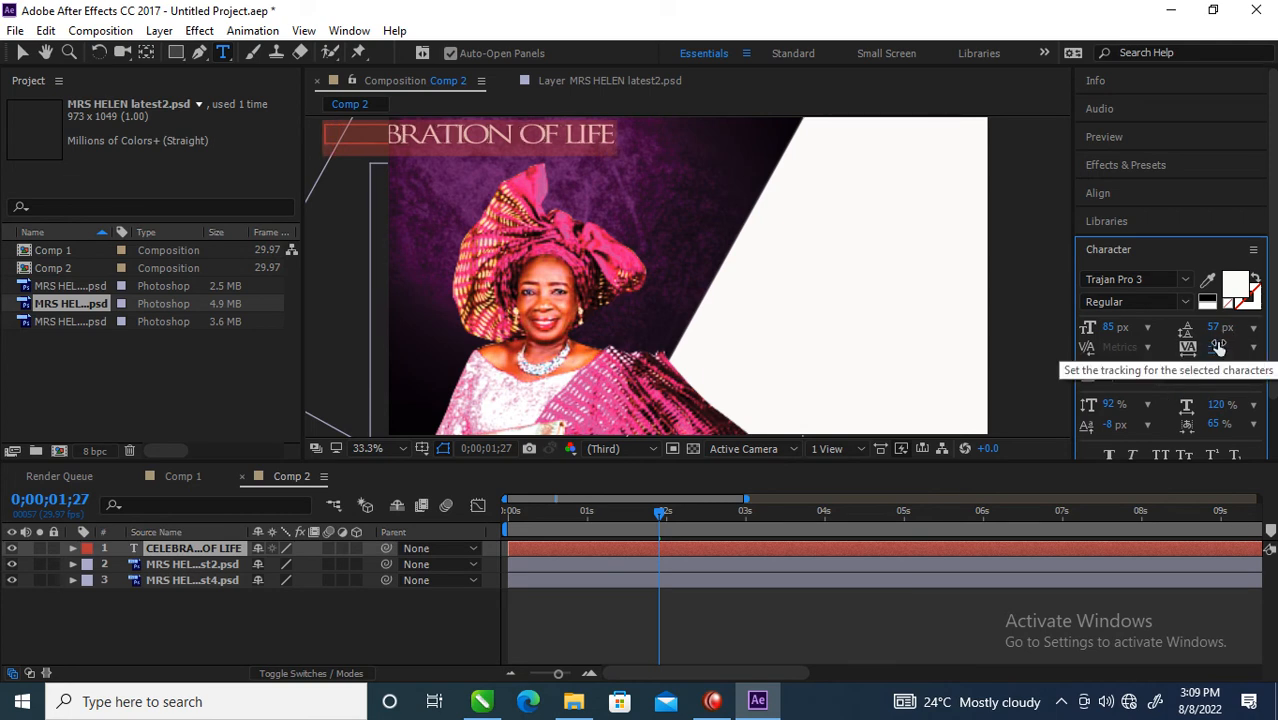
drag(1218, 347, 1268, 350)
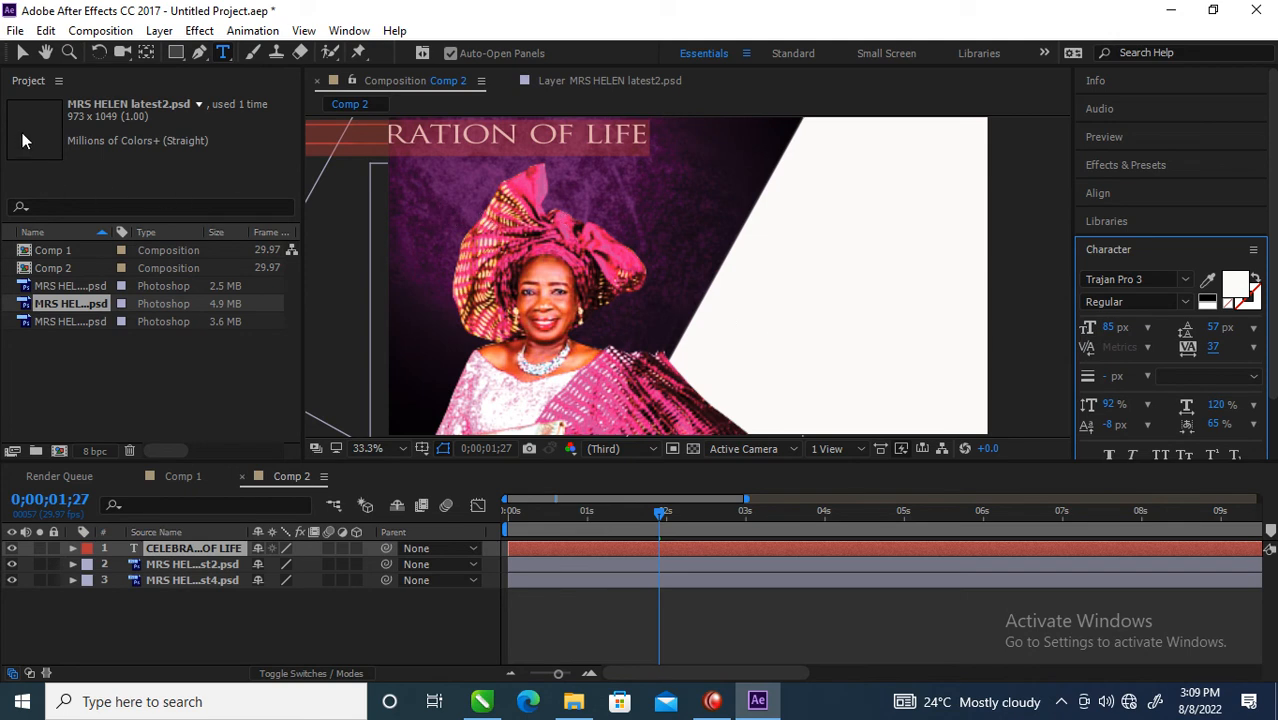
Scale the title down and move it fully inside the purple area above the portrait
click(22, 52)
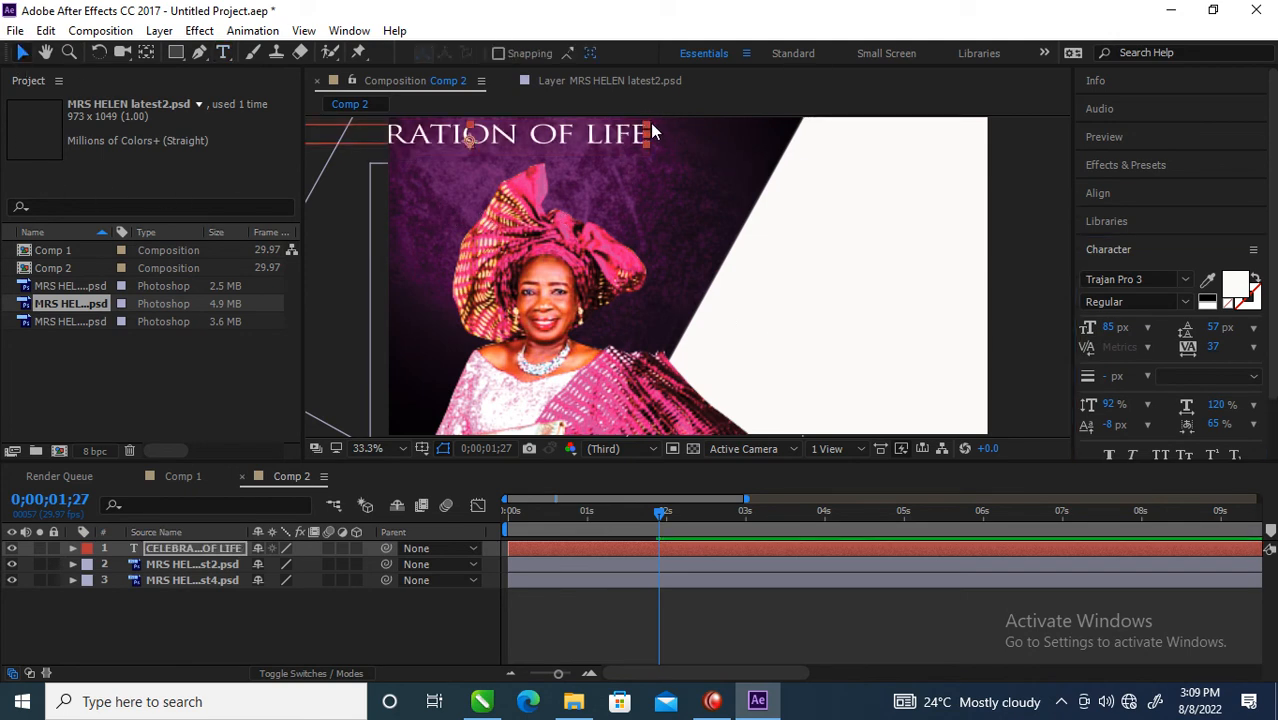
click(603, 127)
drag(603, 127, 500, 145)
key(Caps_Lock)
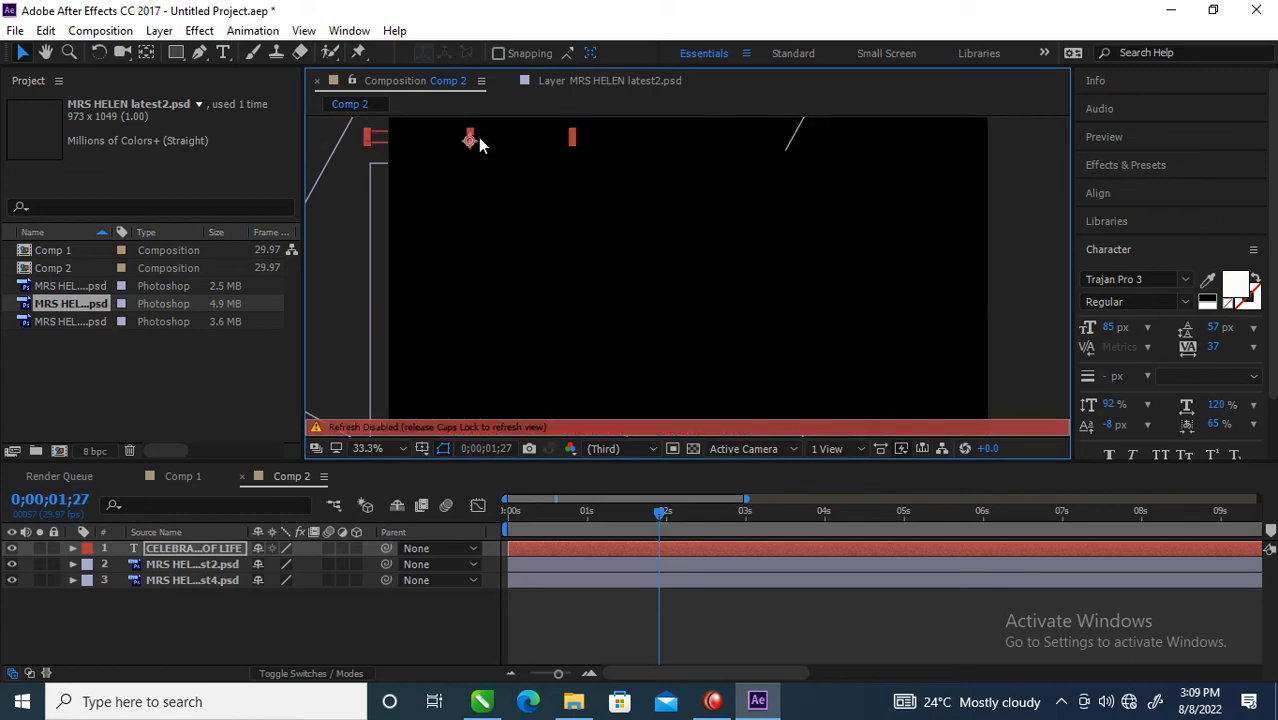
key(Caps_Lock)
drag(504, 139, 557, 140)
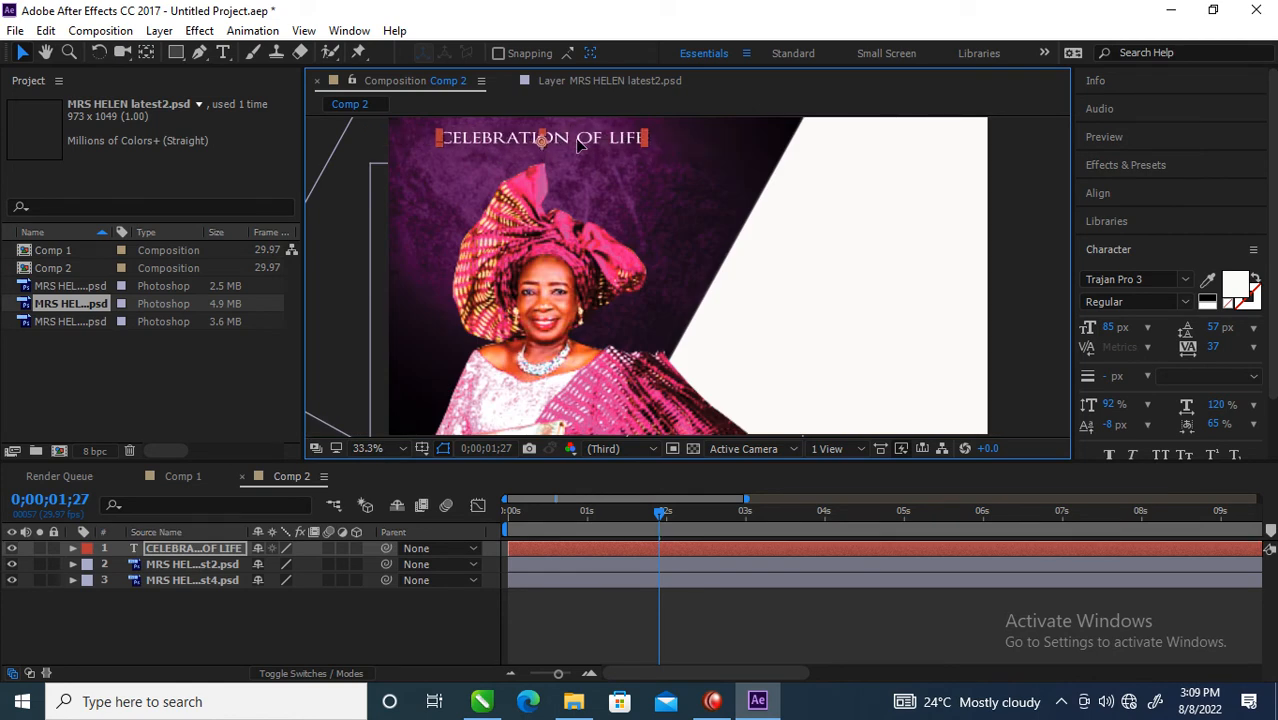
Enlarge the title and position it across the upper purple background, just above the portrait's headwrap
drag(646, 155, 697, 181)
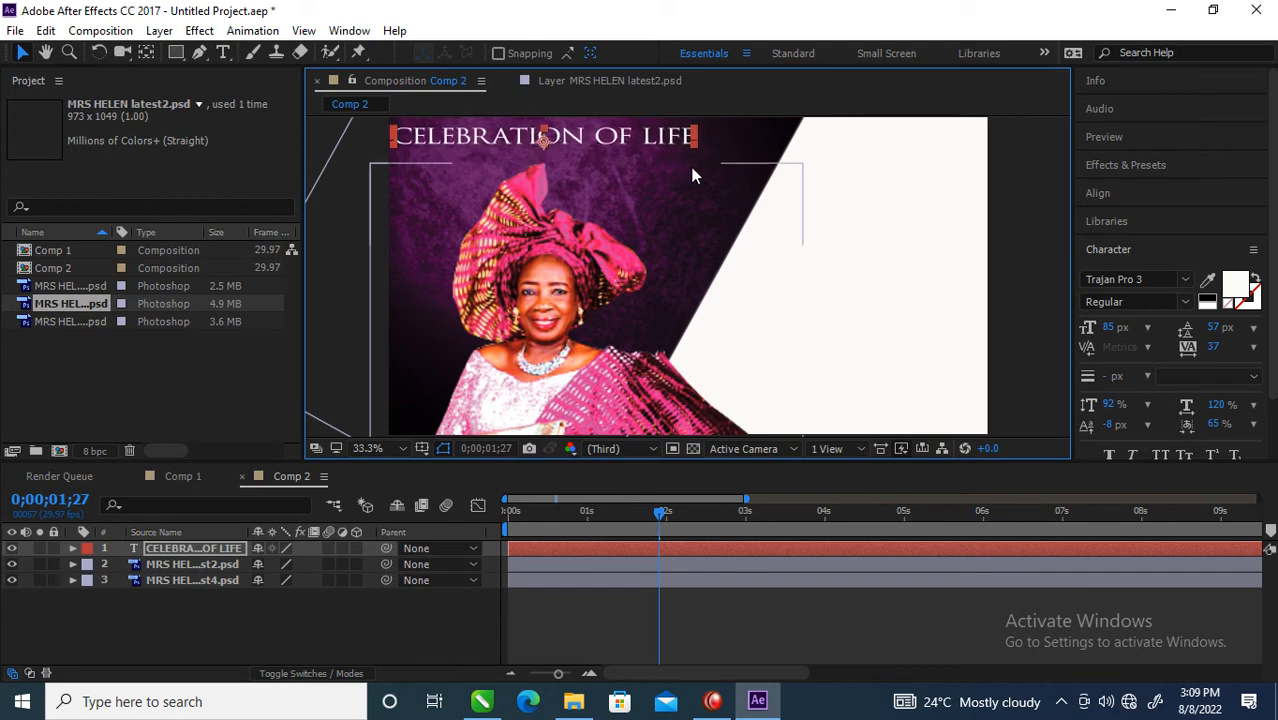
drag(684, 135, 888, 144)
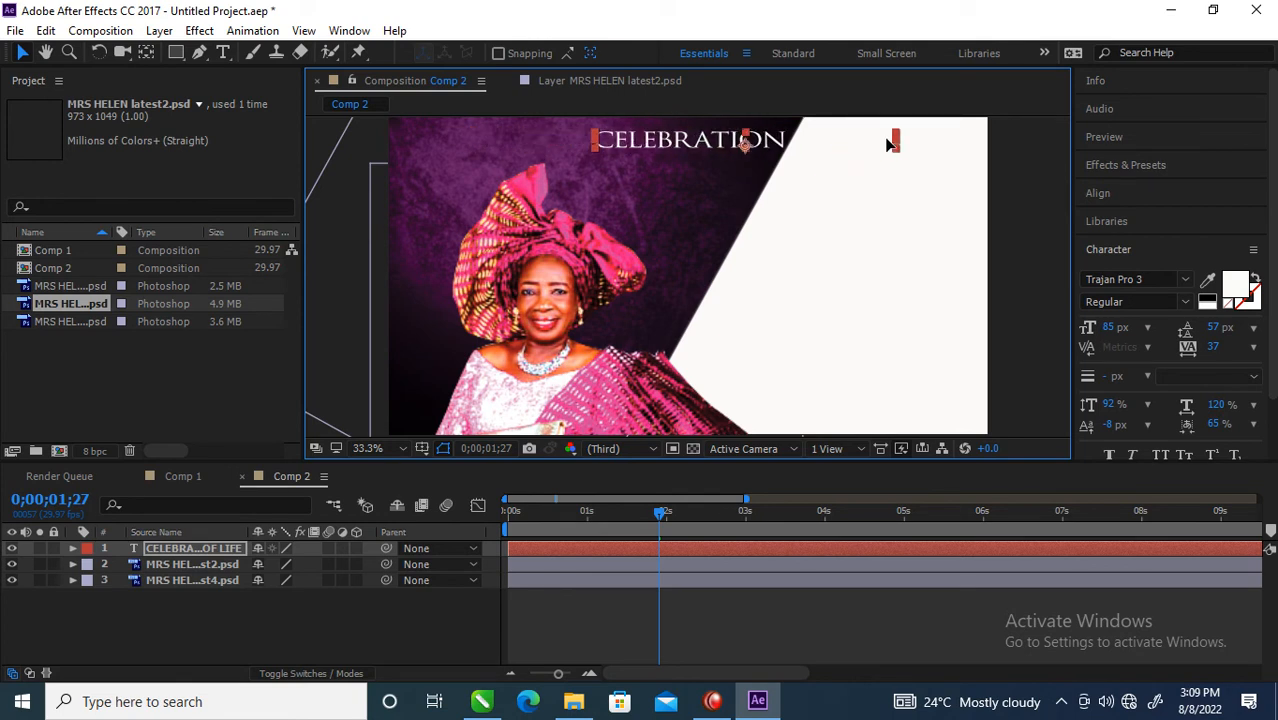
drag(888, 144, 750, 153)
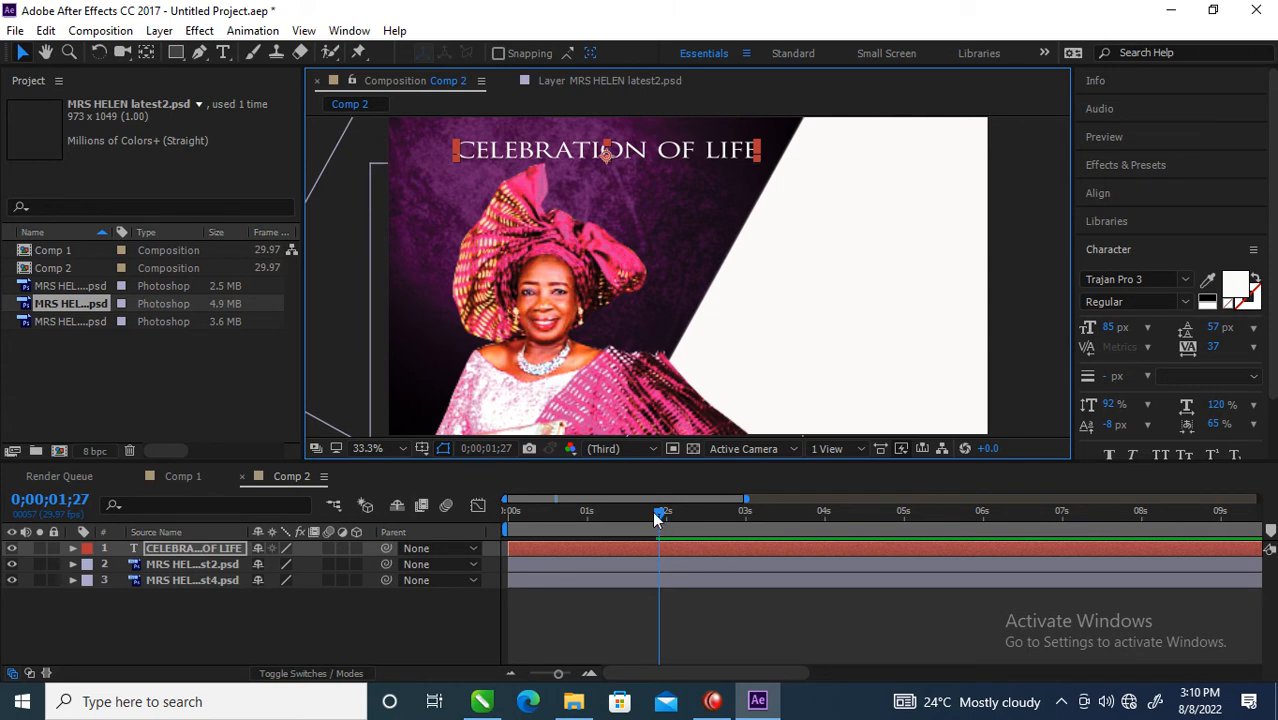
Move the current time to 0;00;01;07 and add a Position text animator to the "CELEBRATION OF LIFE" layer
drag(657, 511, 604, 535)
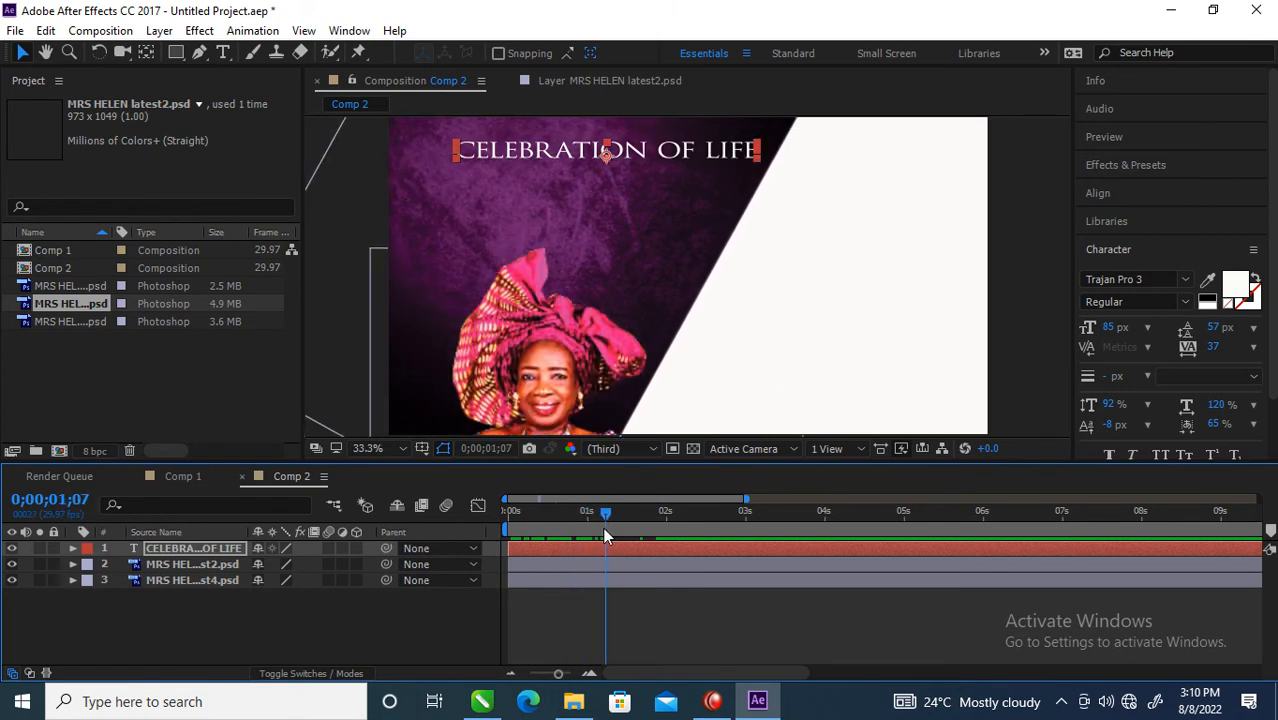
click(72, 549)
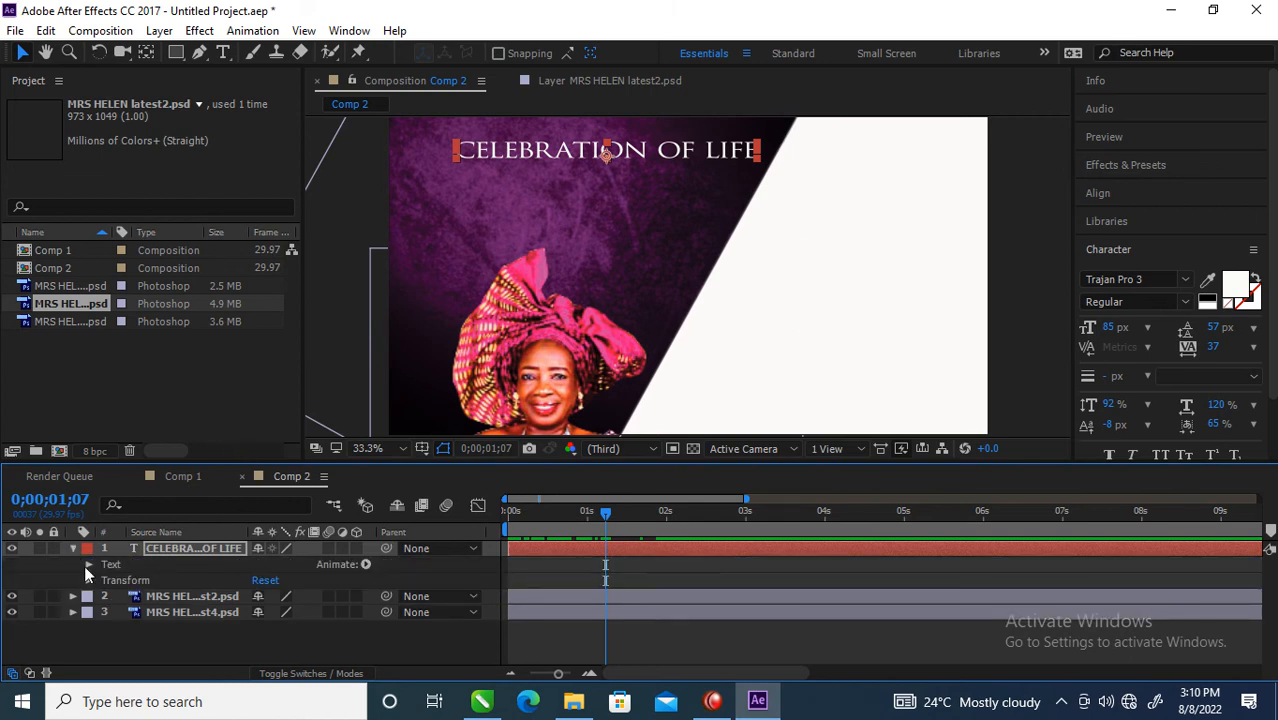
click(88, 564)
click(88, 564)
key(F2)
click(366, 565)
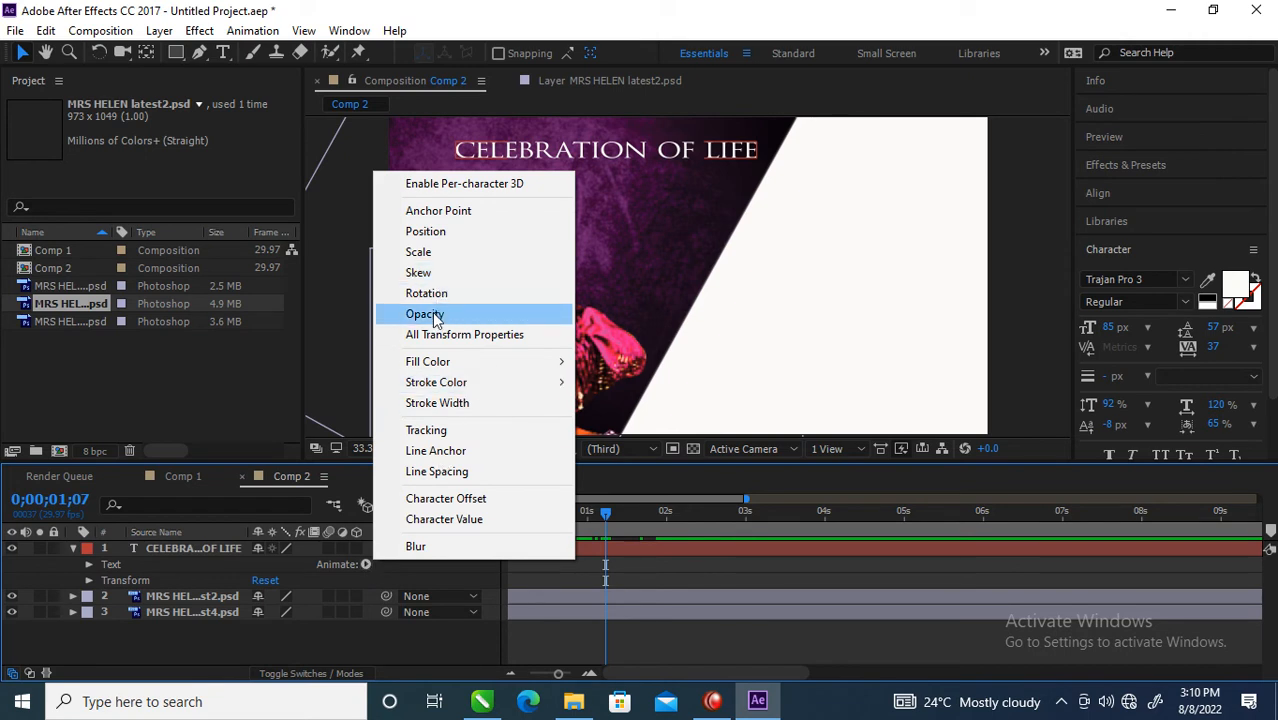
click(435, 236)
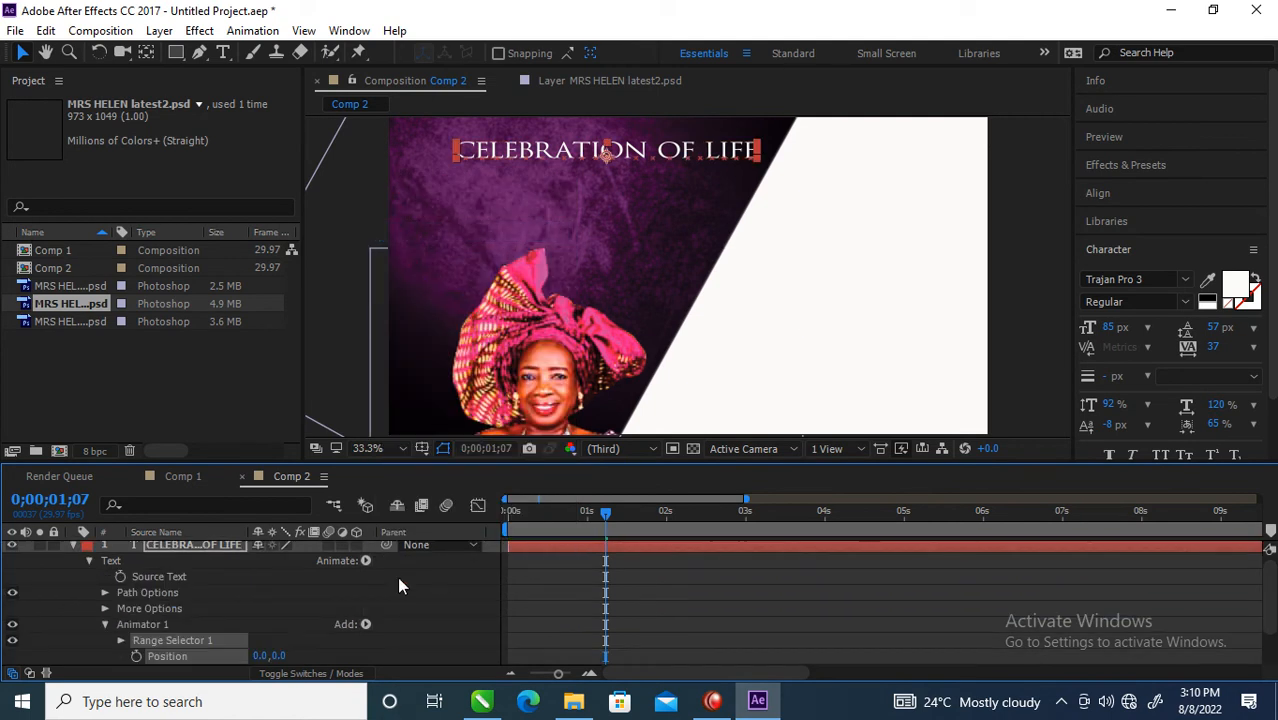
Add Tracking and Opacity properties to the title's Animator 1
click(364, 624)
mouse_move(465, 631)
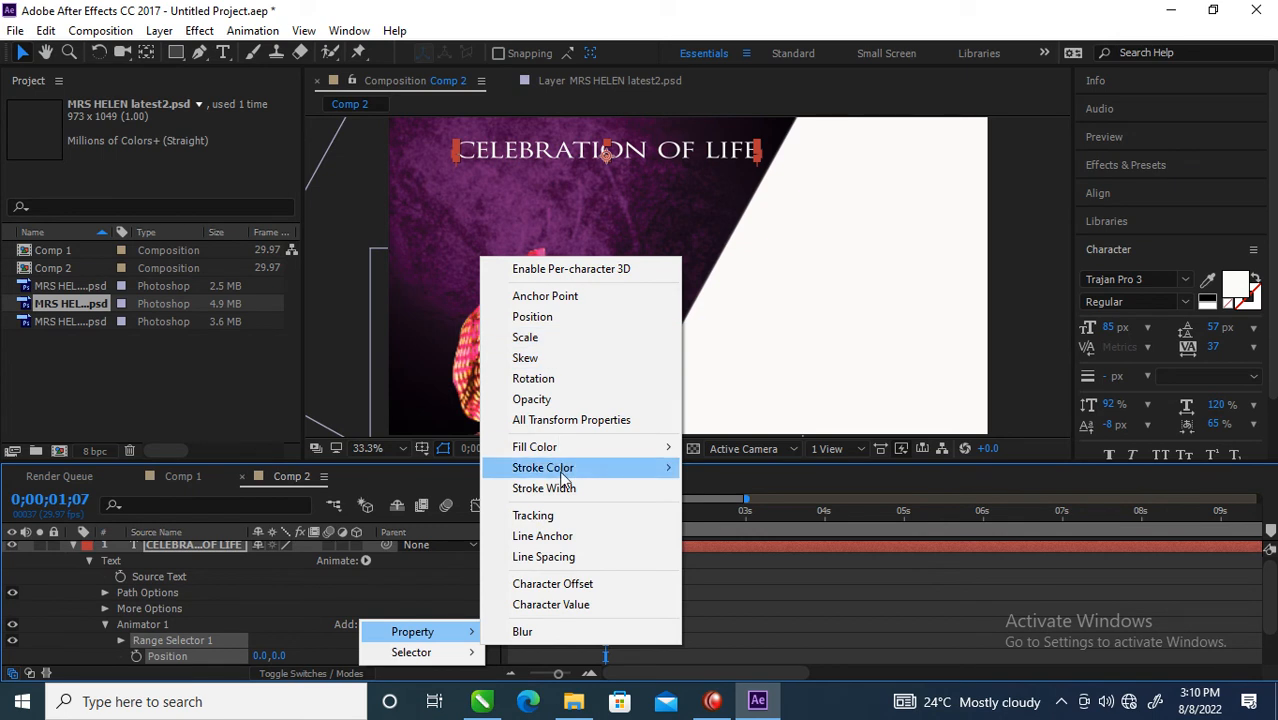
click(557, 516)
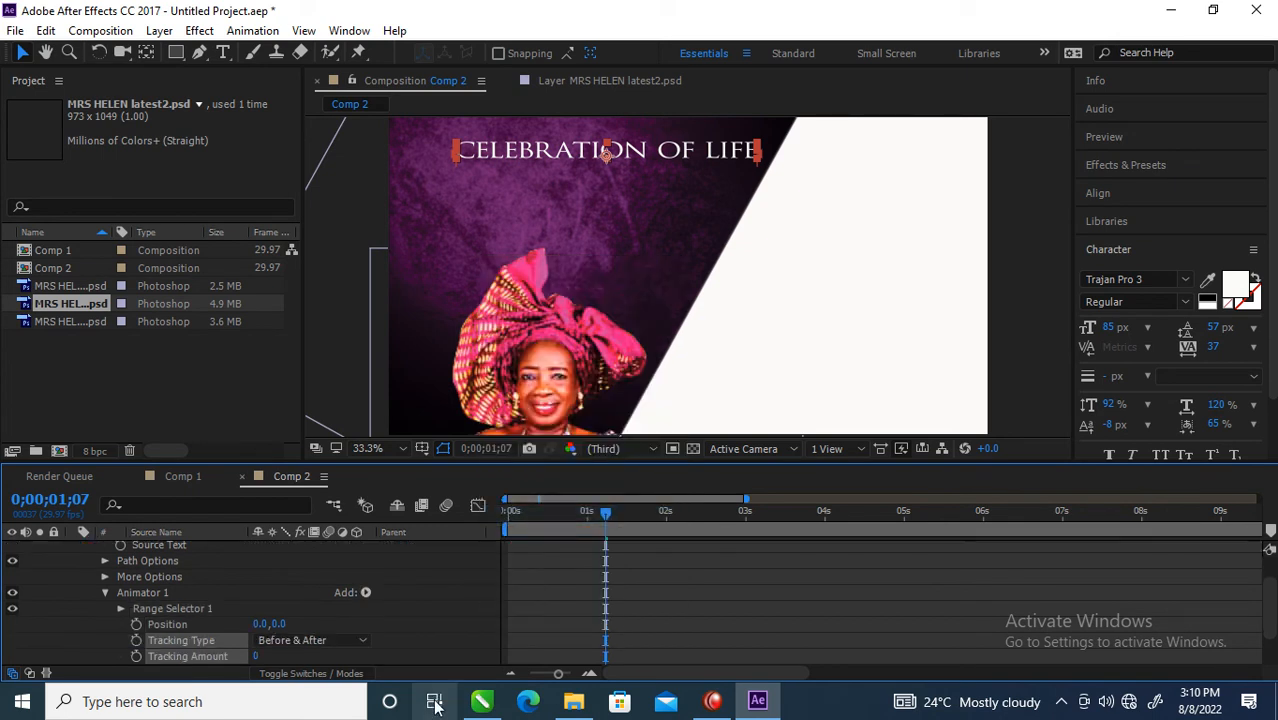
click(368, 591)
mouse_move(420, 600)
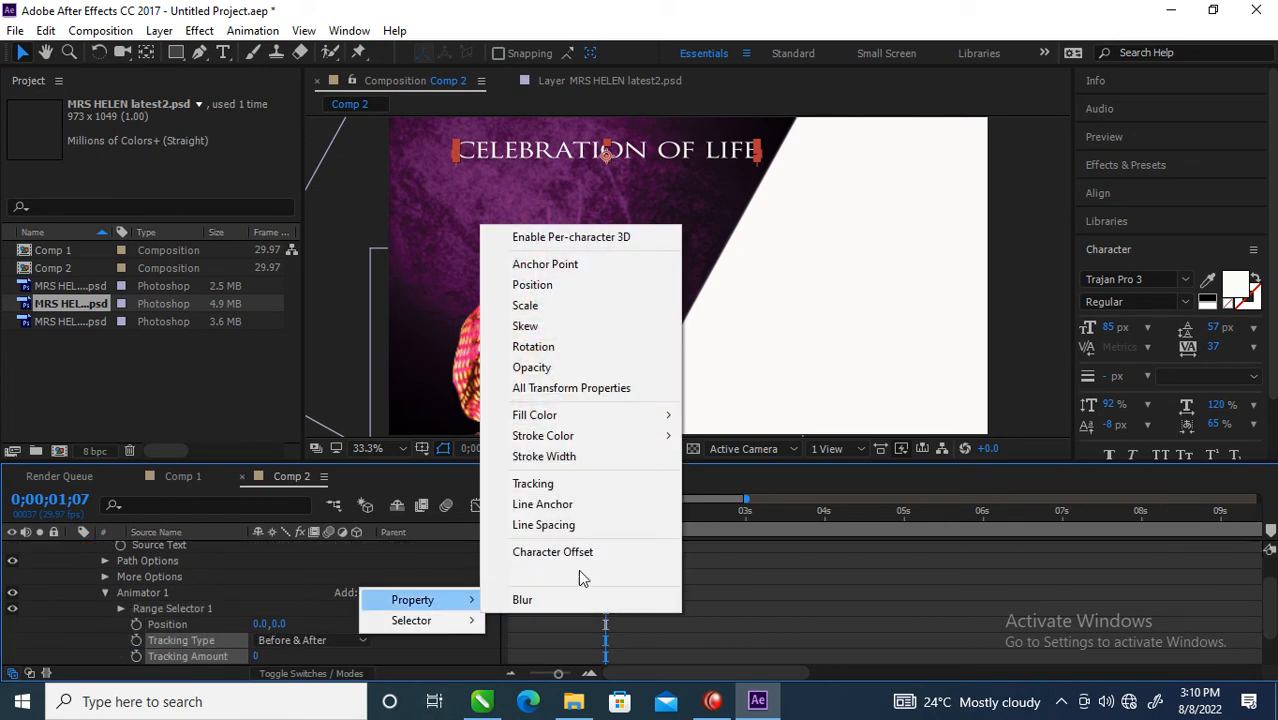
click(531, 367)
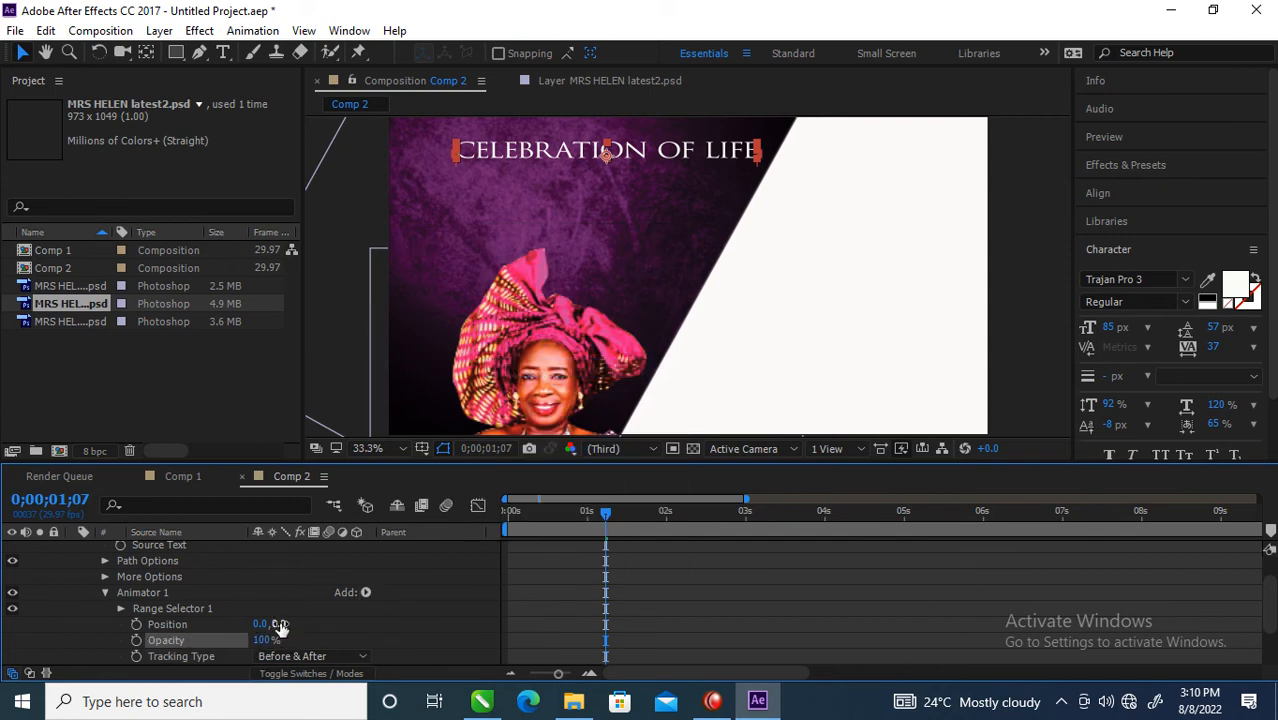
Set the title animator's Position to 0.0, 74.0, Tracking Amount to 6 and Opacity to 0%
drag(280, 623, 348, 625)
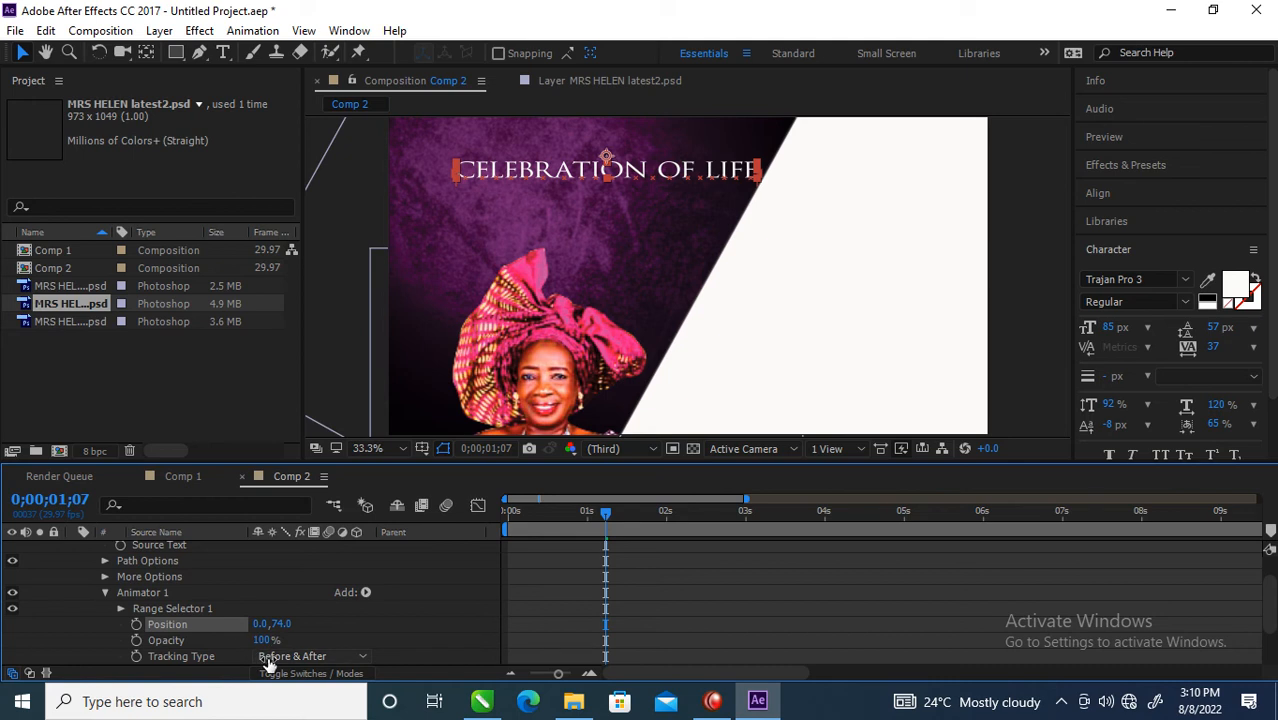
scroll(425, 640, down, 1)
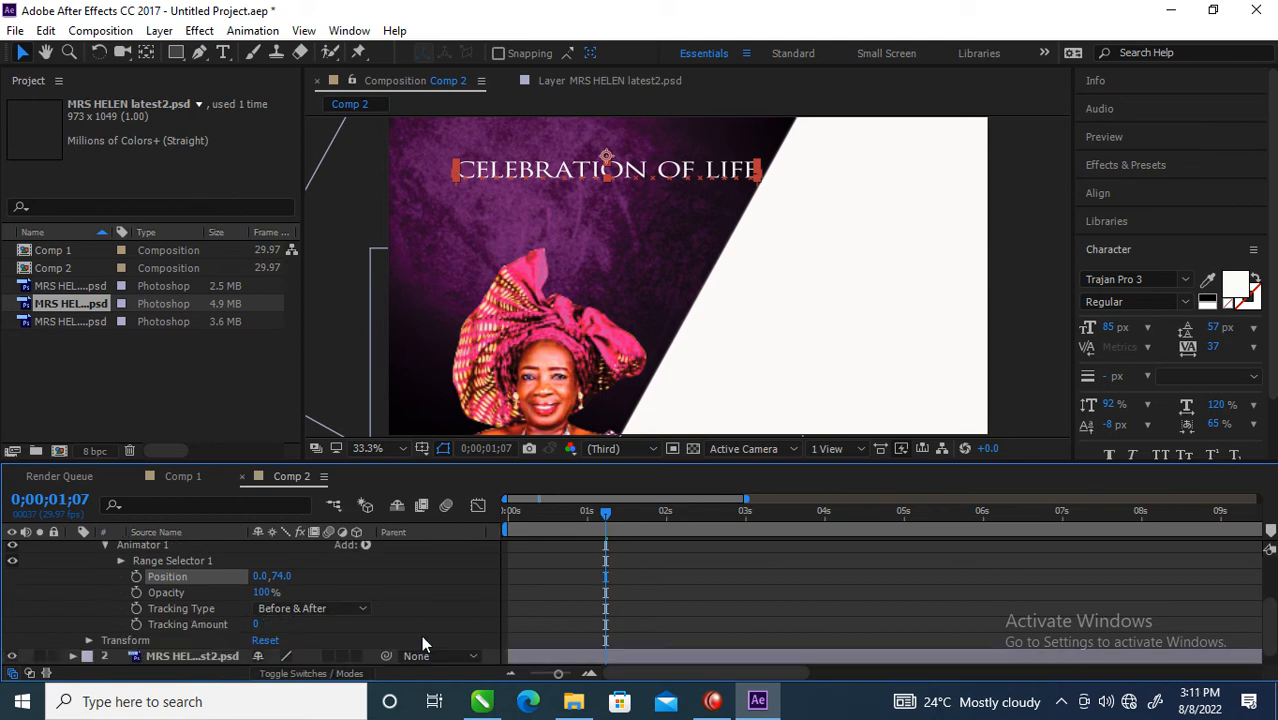
drag(256, 626, 260, 624)
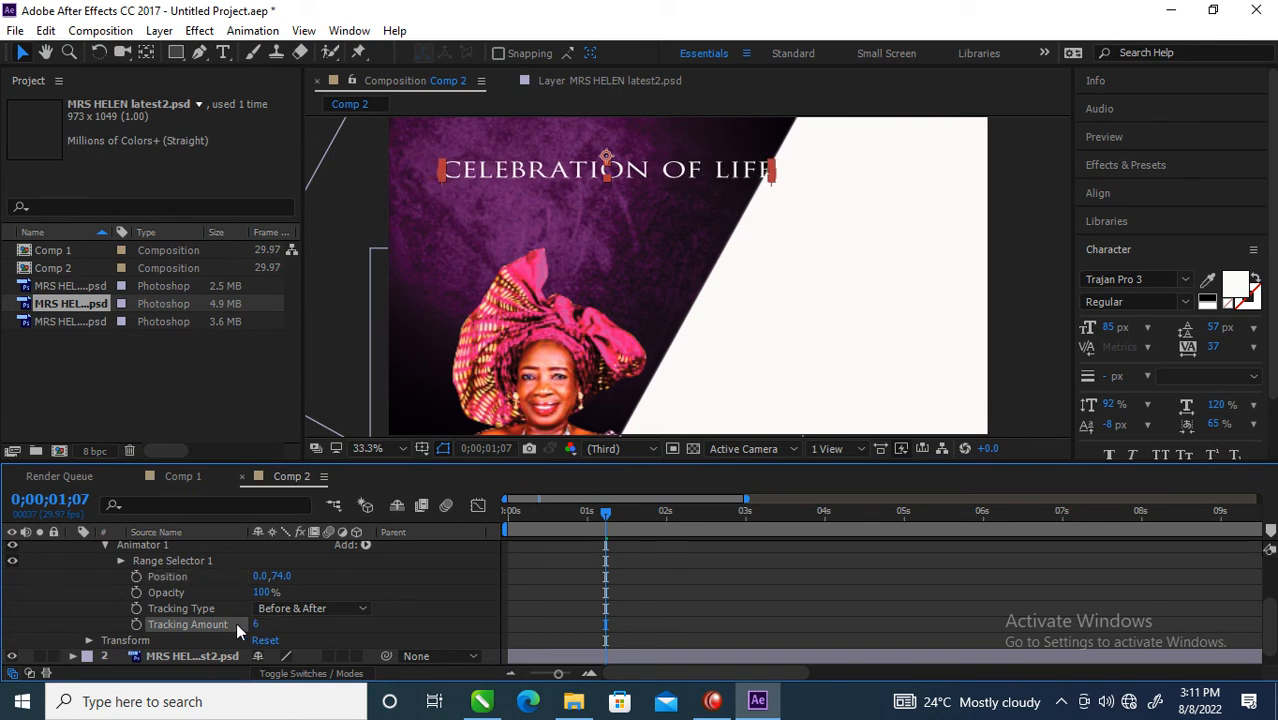
drag(264, 594, 256, 608)
click(257, 595)
text(0)
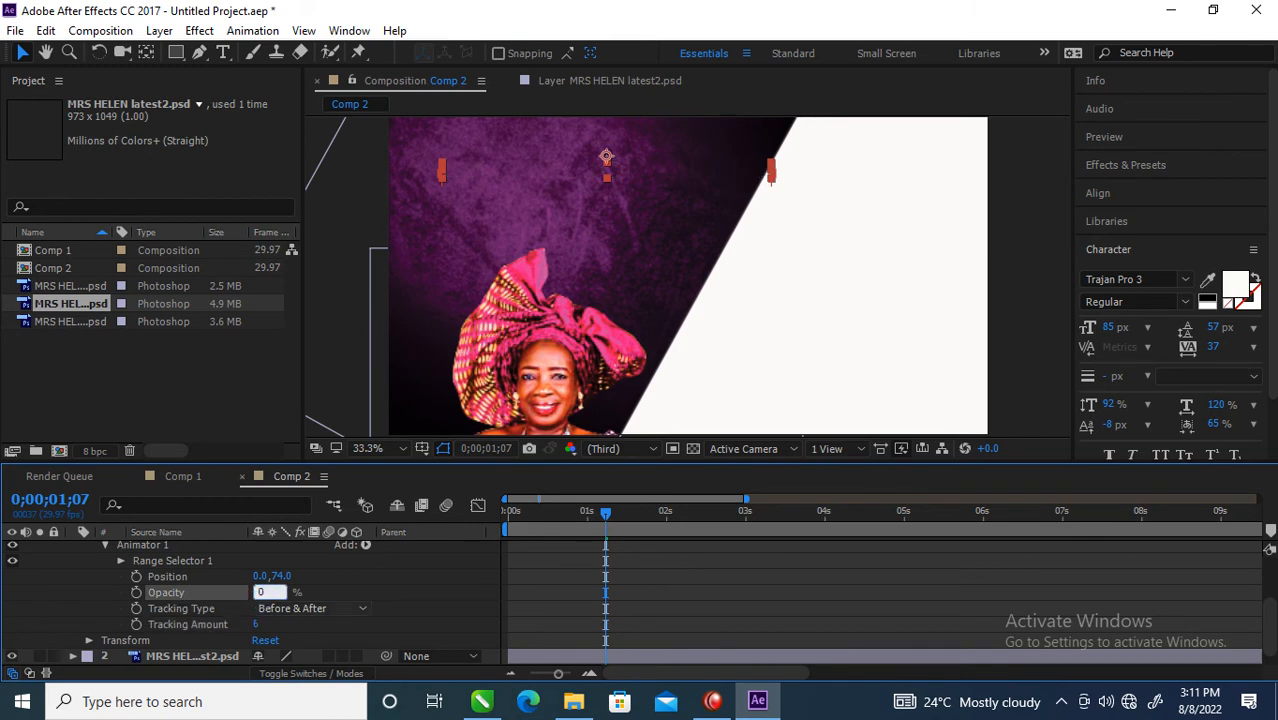
Keyframe the title's Range Selector 1 Start at 0% on 0;00;01;07 and at 100% on 0;00;01;19
click(119, 560)
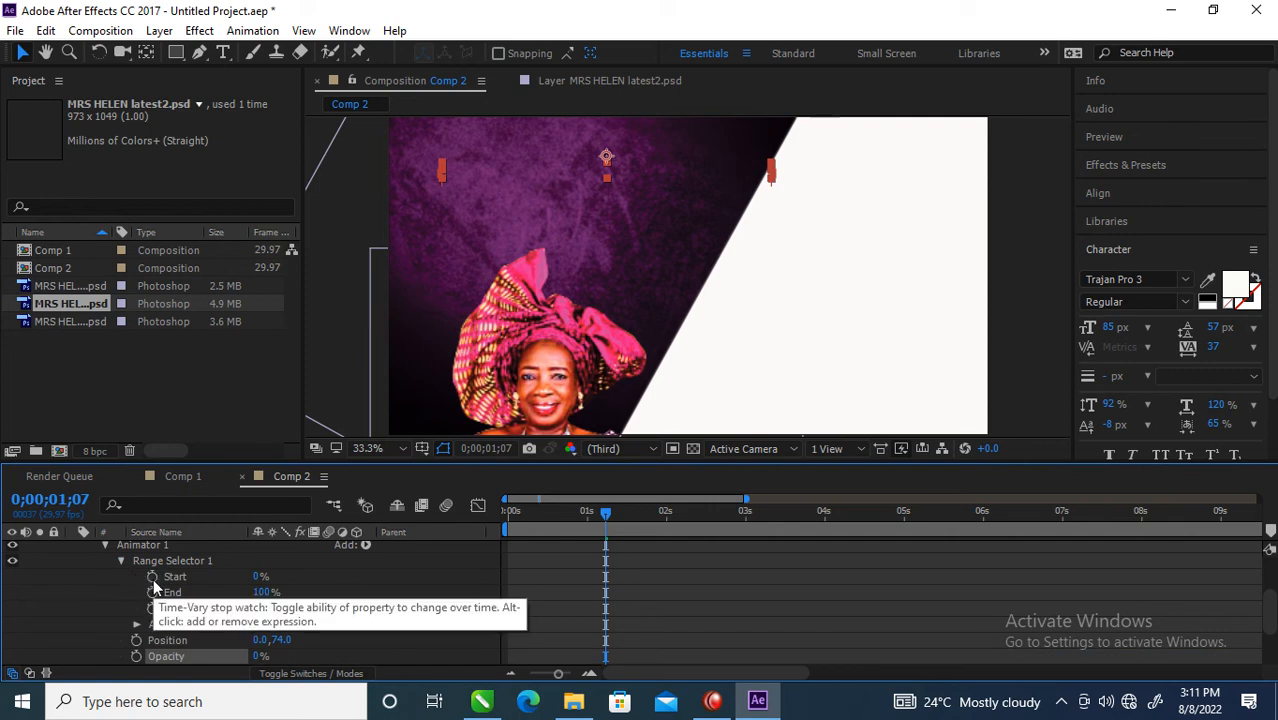
click(152, 580)
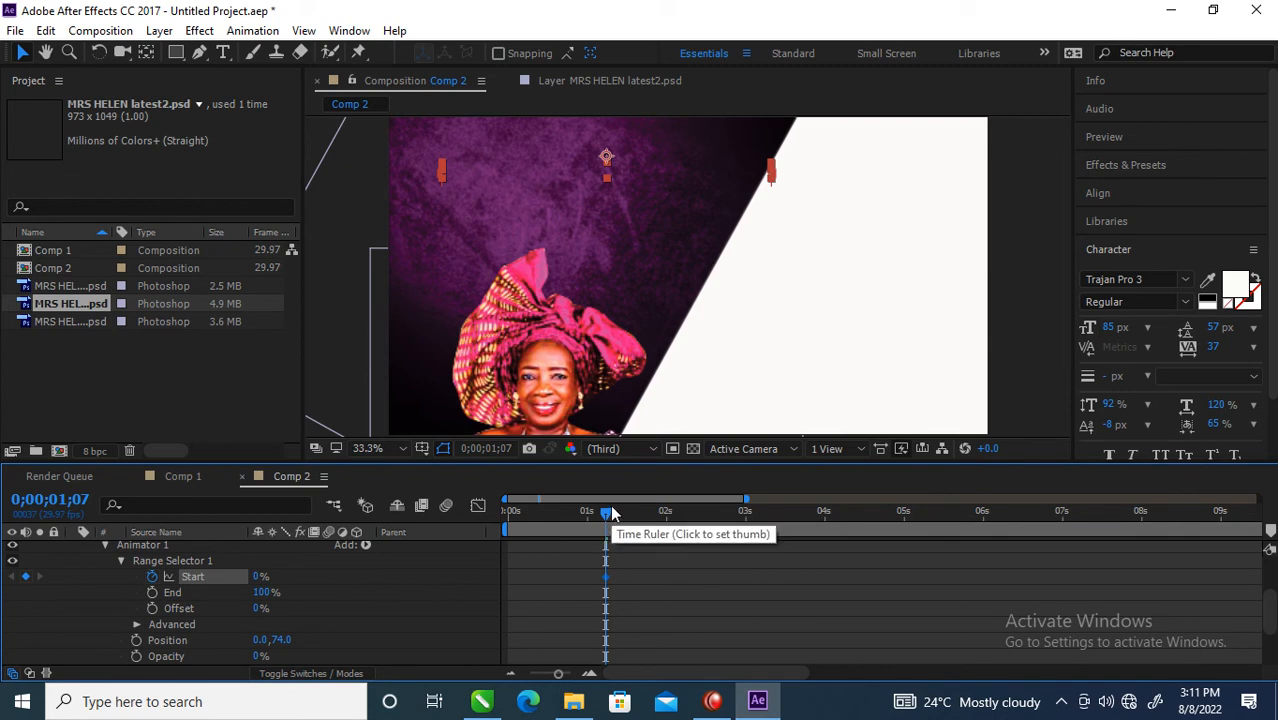
drag(610, 518, 641, 524)
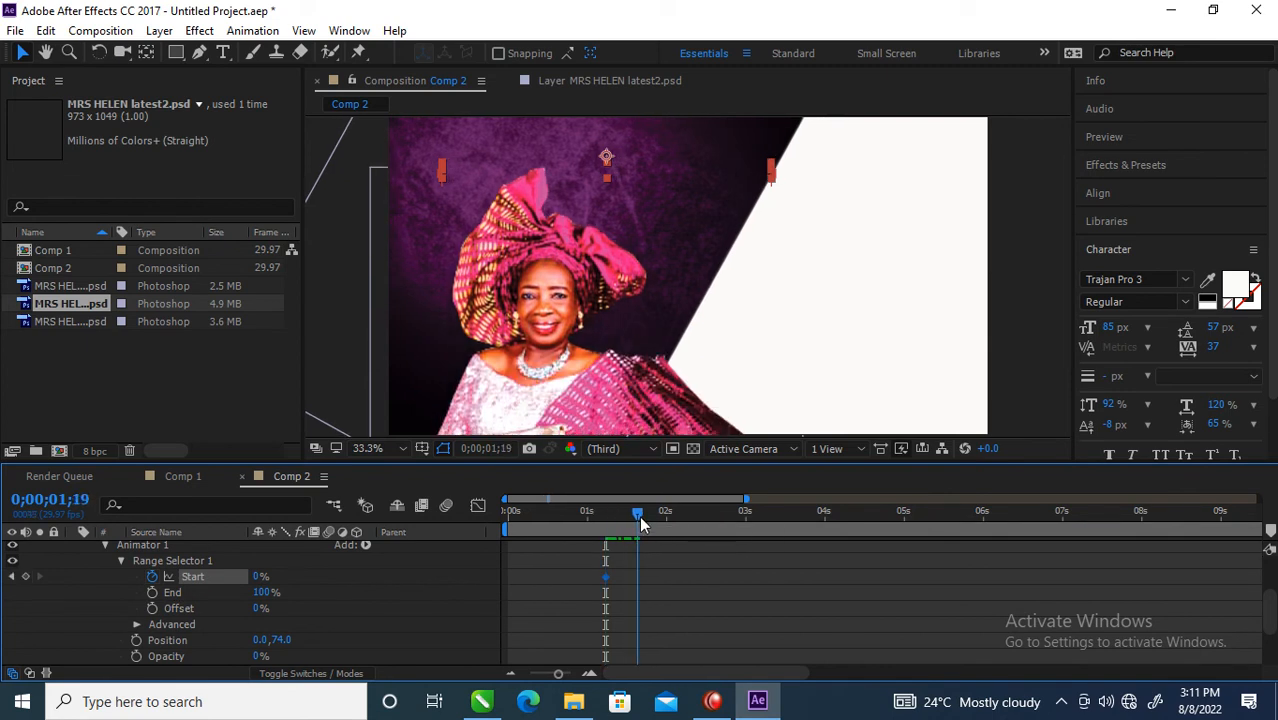
click(259, 576)
text(100)
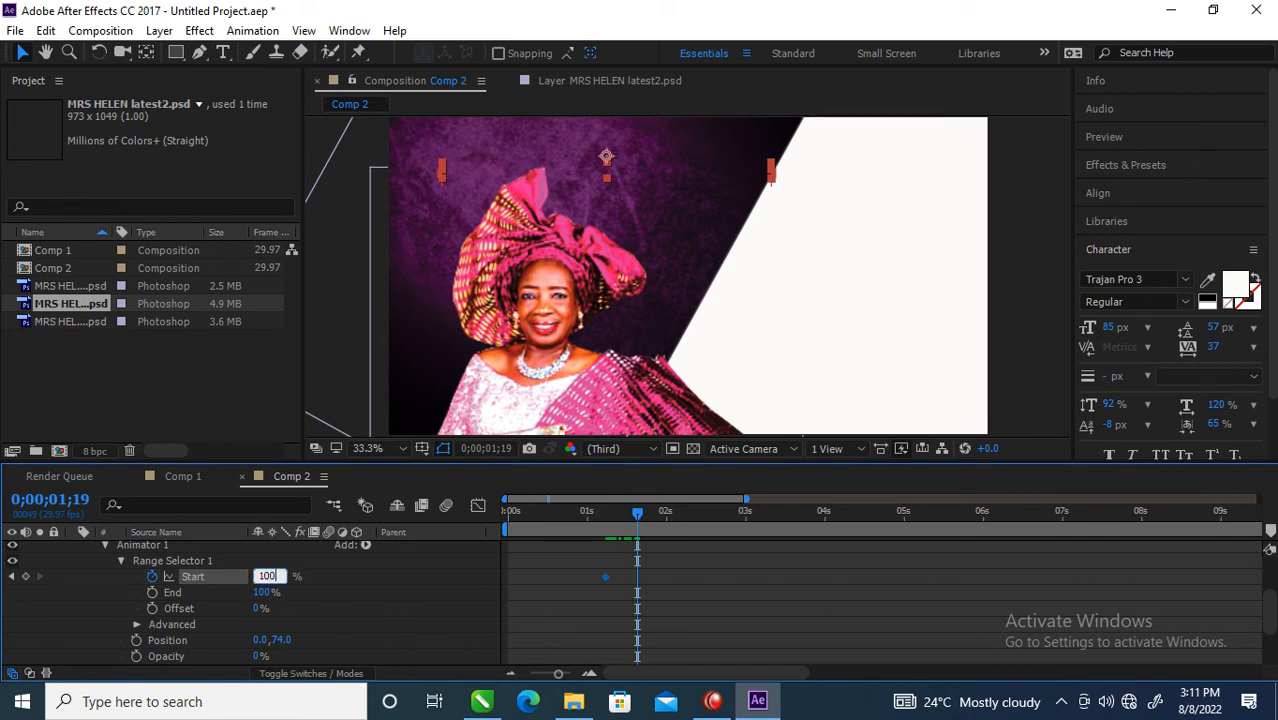
key(Return)
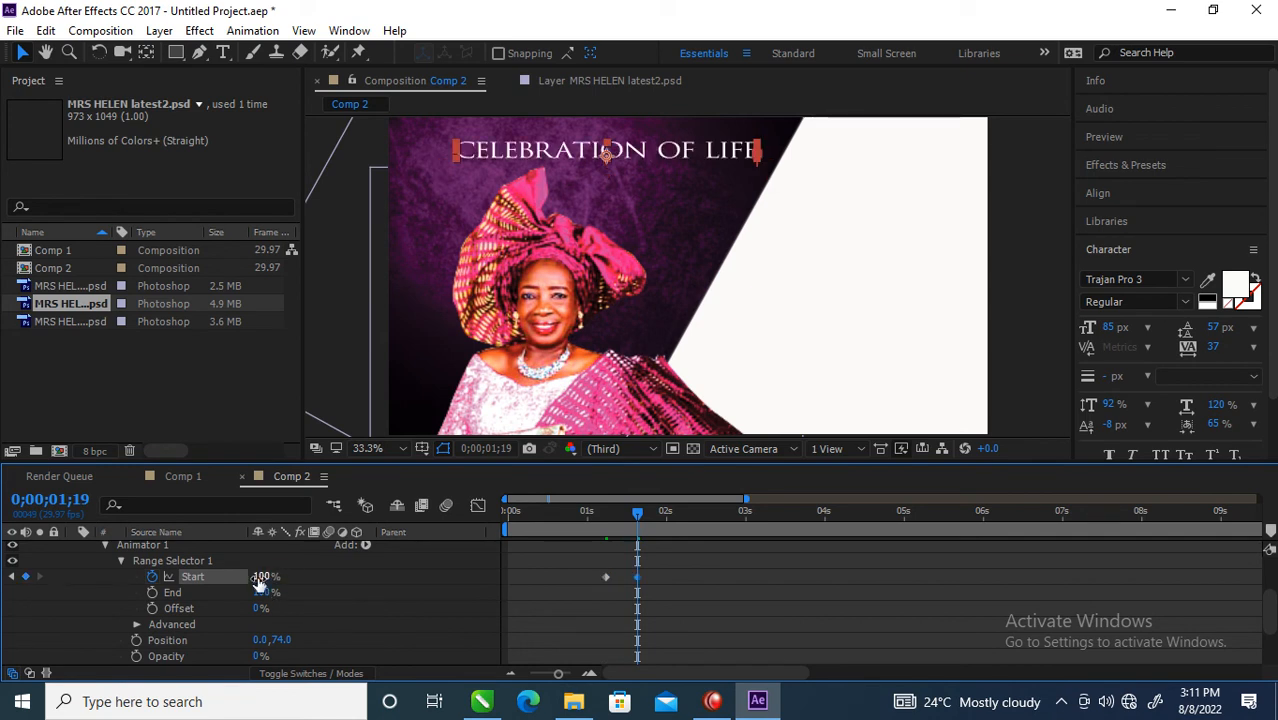
Scrub through the title reveal and apply Easy Ease to both Range Selector Start keyframes
drag(638, 515, 658, 553)
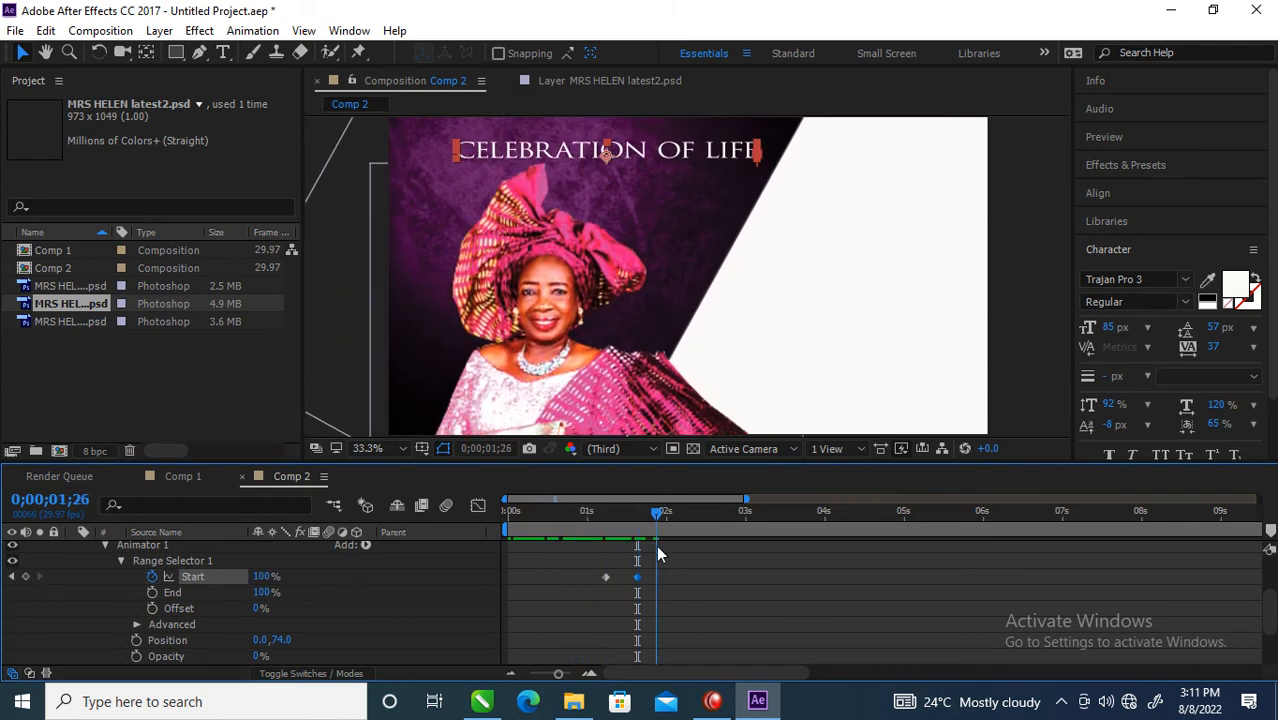
drag(685, 572, 584, 597)
right_click(605, 578)
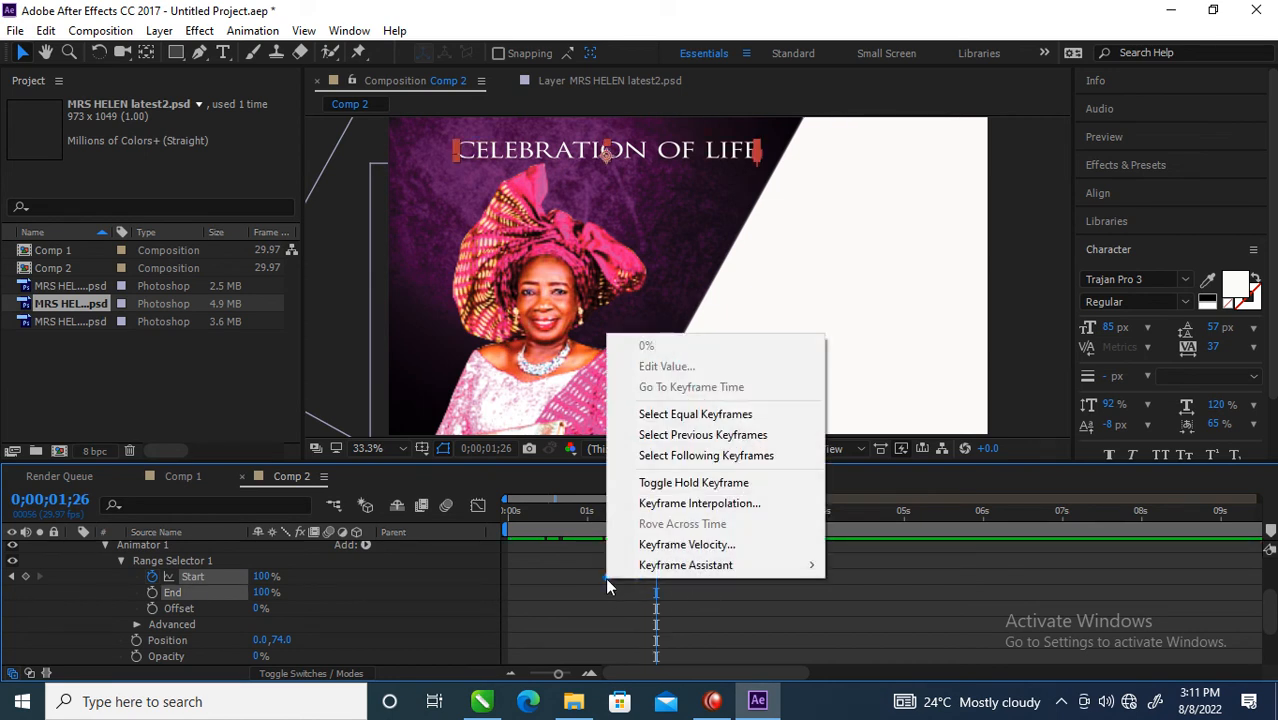
mouse_move(686, 570)
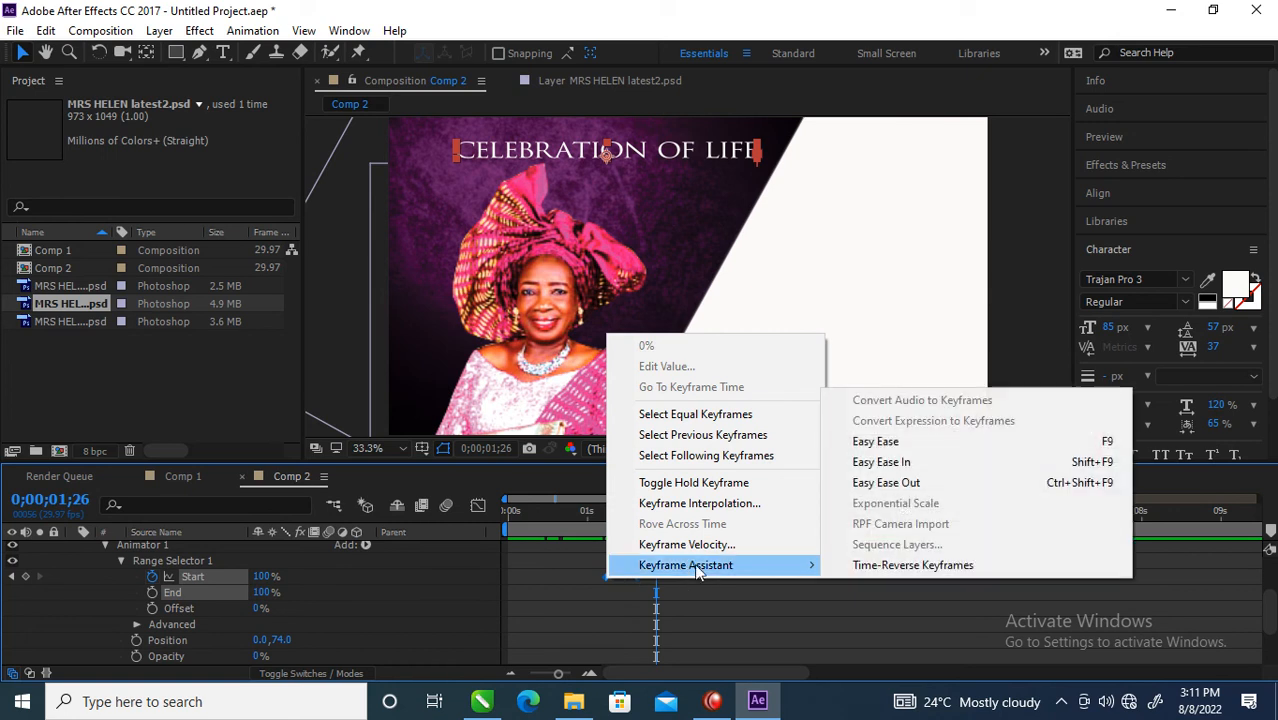
click(875, 446)
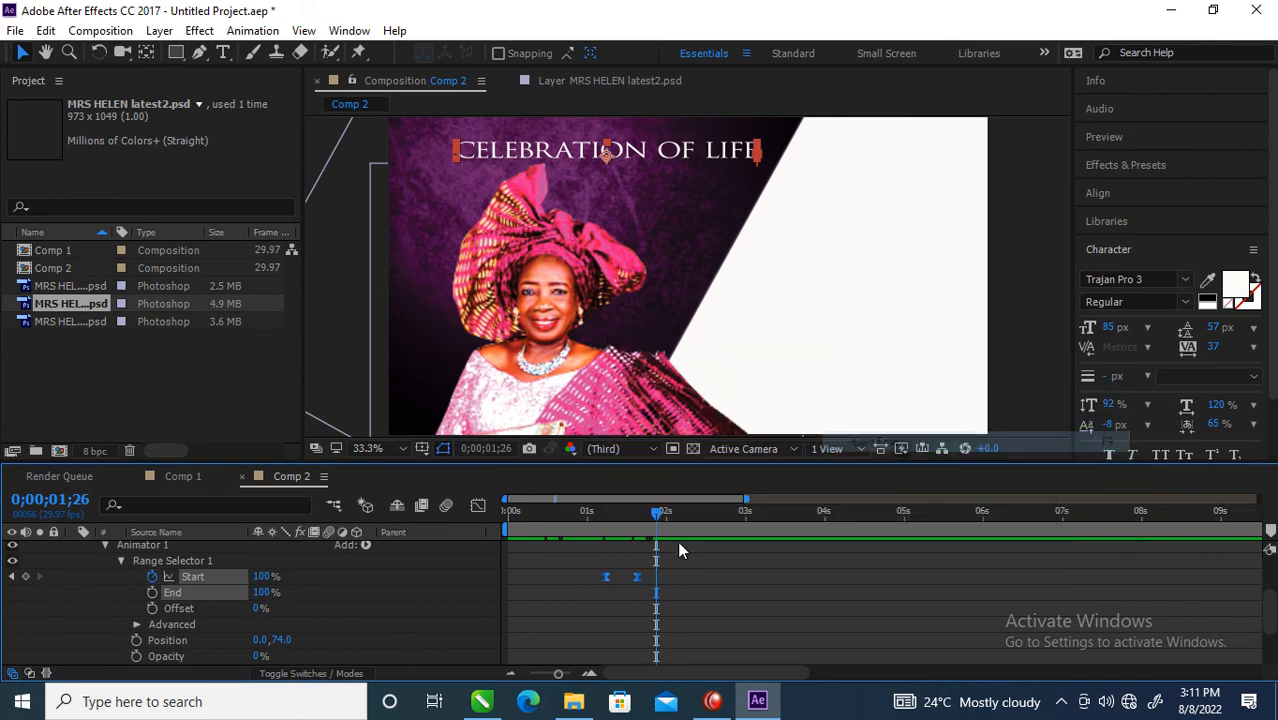
Increase the influence of both Start keyframes to 100% in the speed graph, and scrub the timeline to 0;00;03;03
click(480, 504)
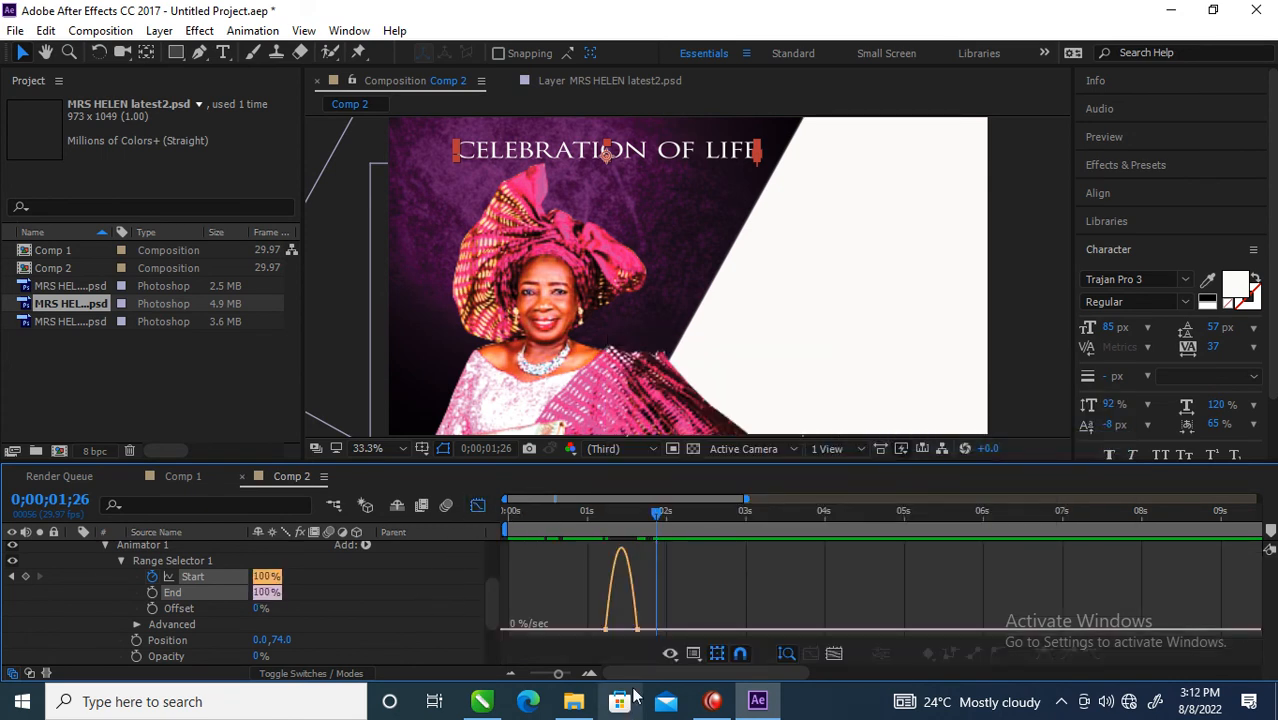
drag(558, 673, 569, 675)
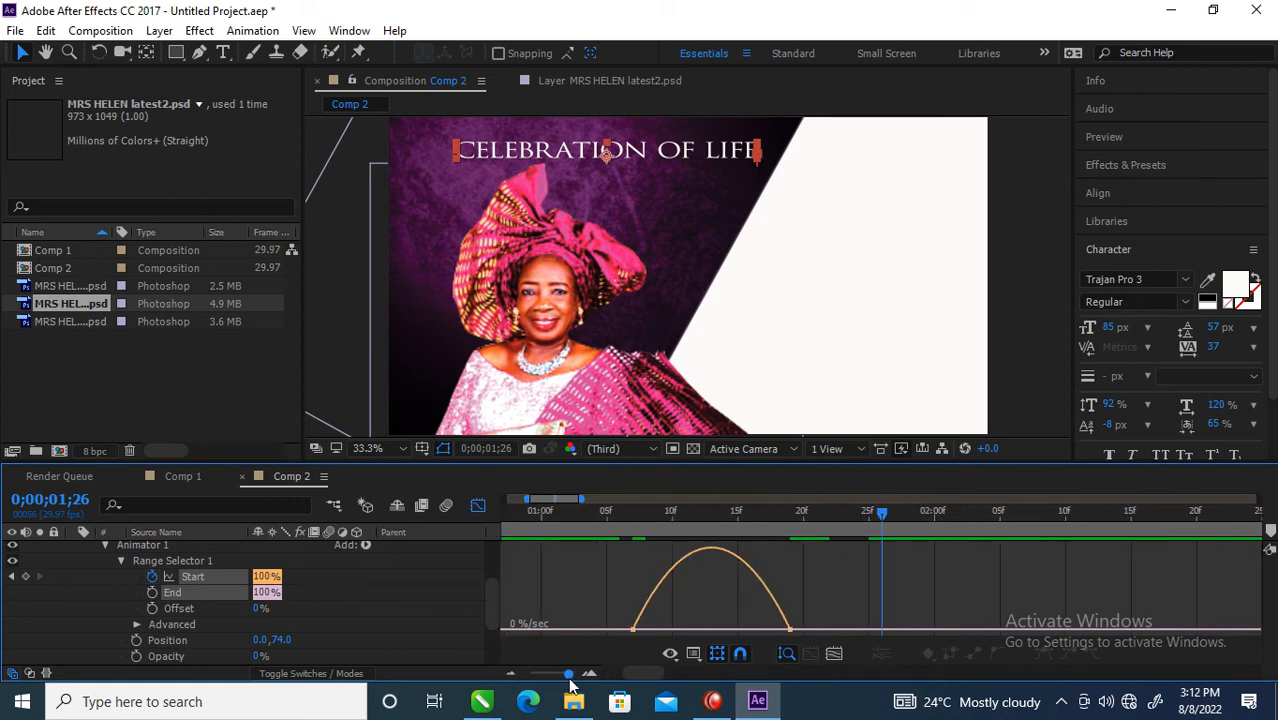
drag(599, 608, 801, 625)
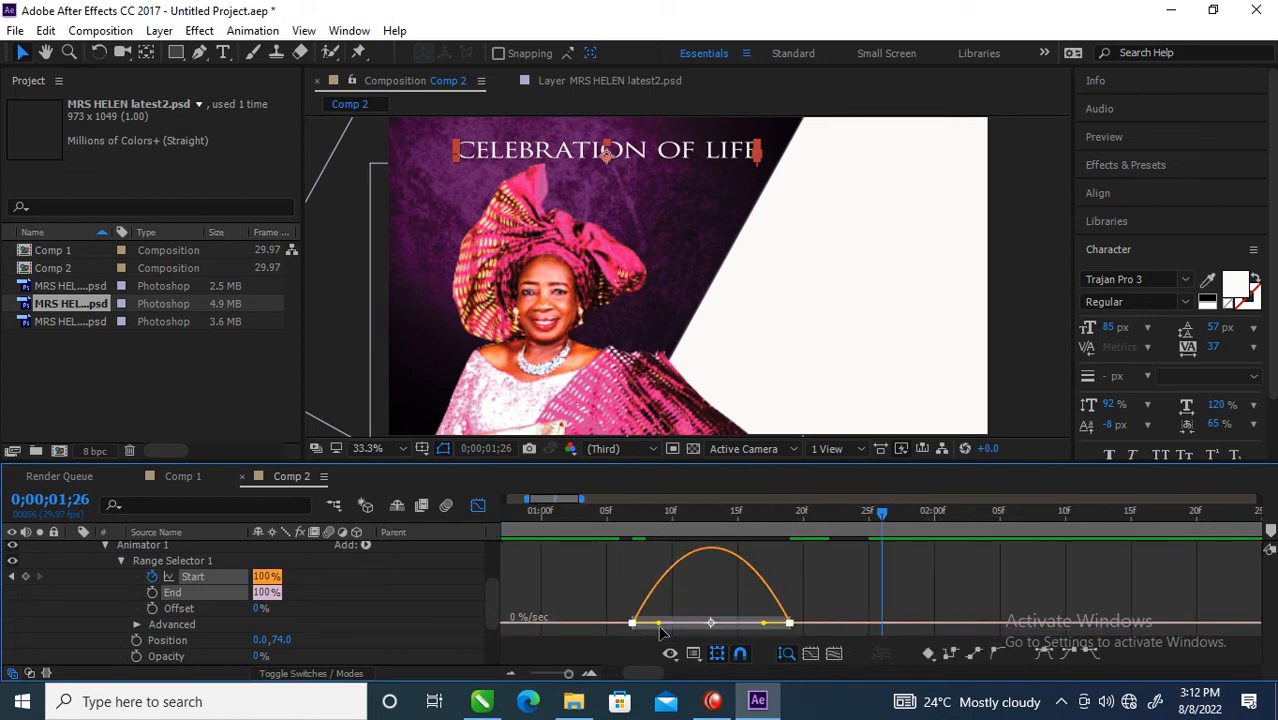
drag(659, 623, 702, 626)
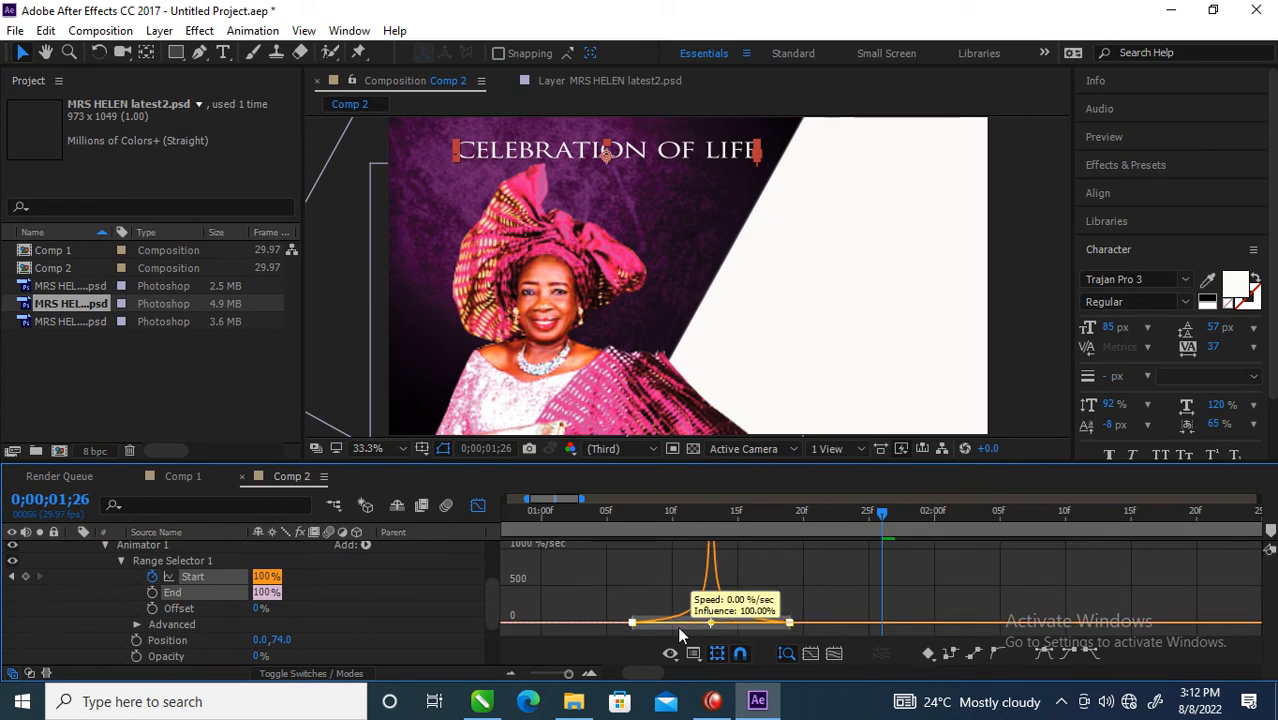
click(477, 506)
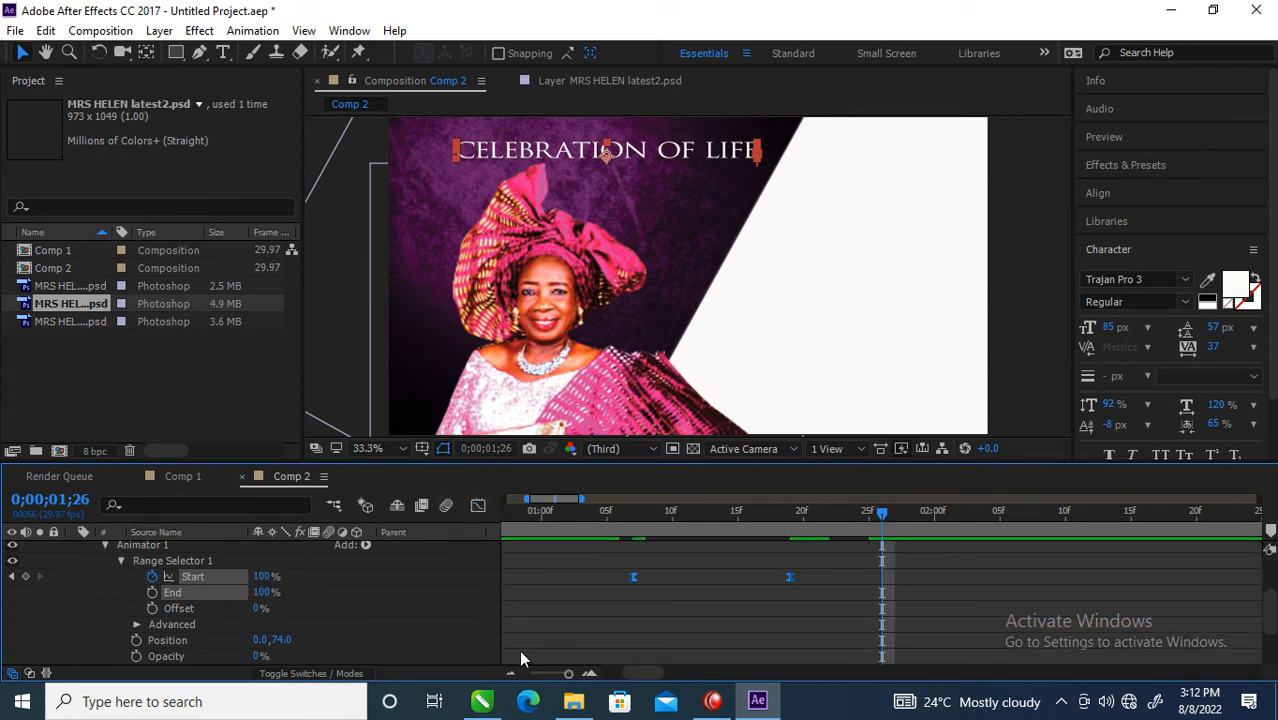
drag(882, 518, 1115, 512)
drag(513, 519, 603, 543)
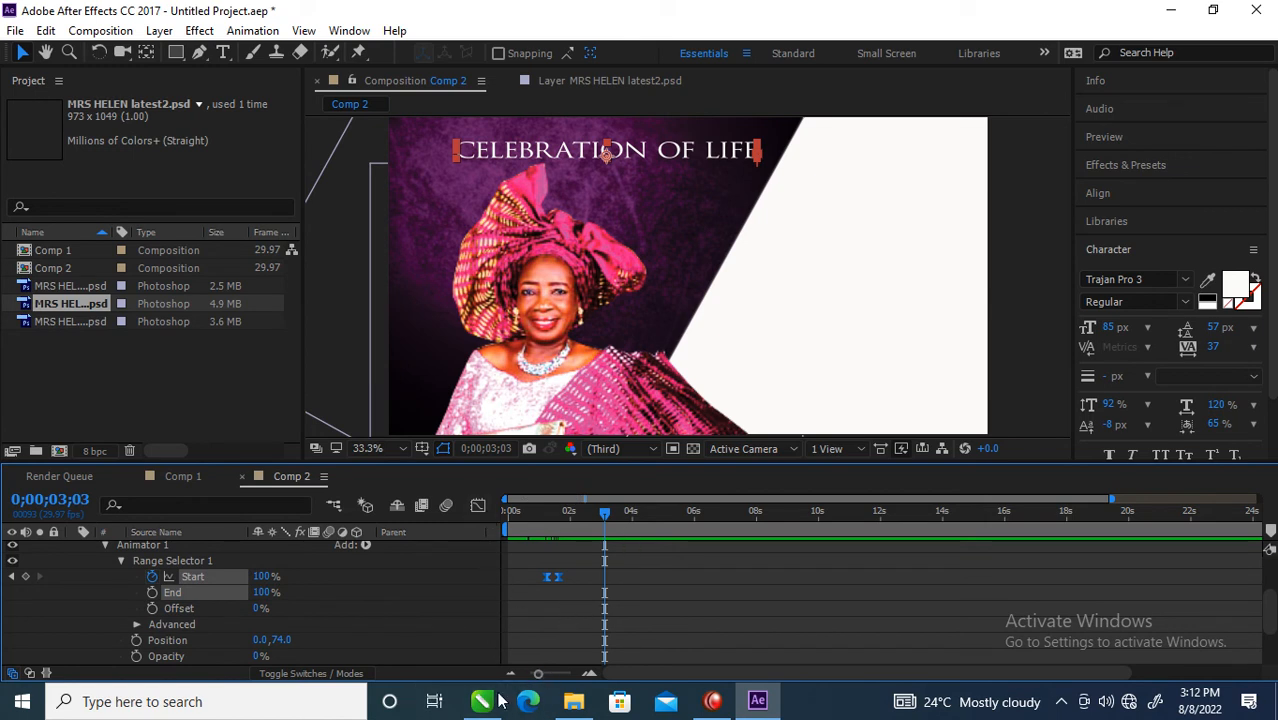
Switch to the MRS HELEN latest.cdr document in CorelDRAW and copy the two-line full-name heading above the date of passing
mouse_move(481, 704)
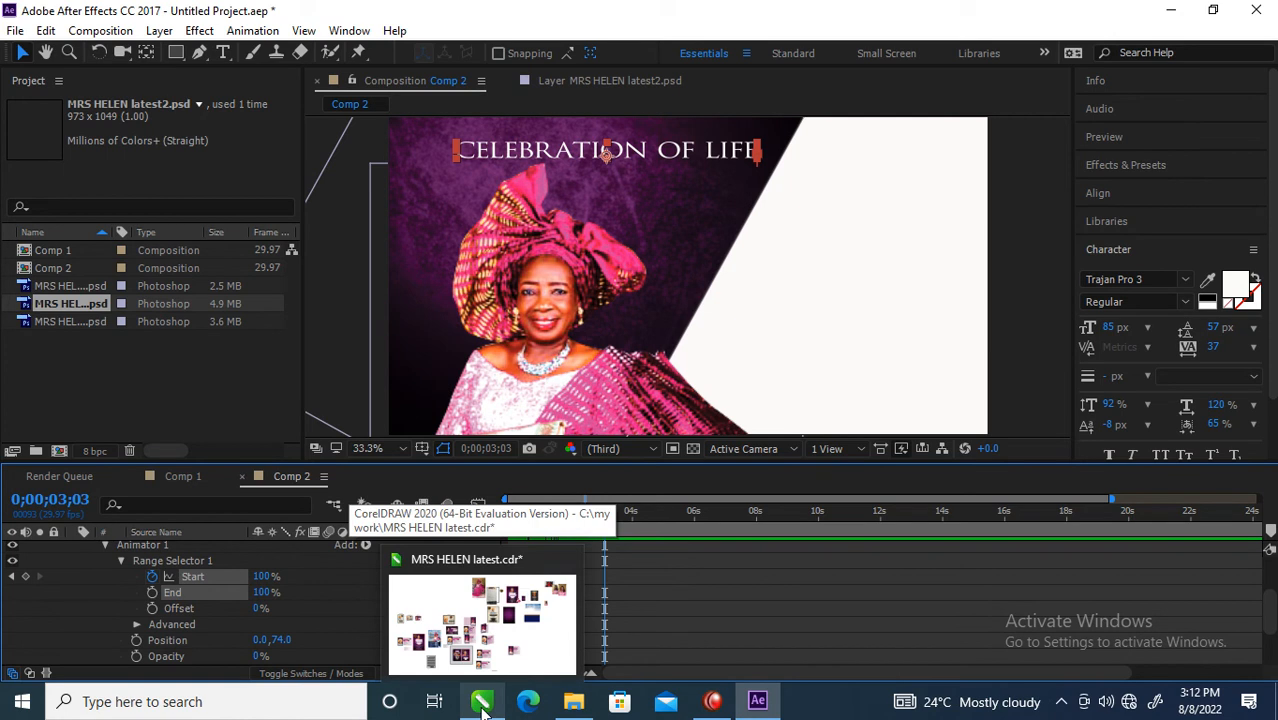
click(484, 612)
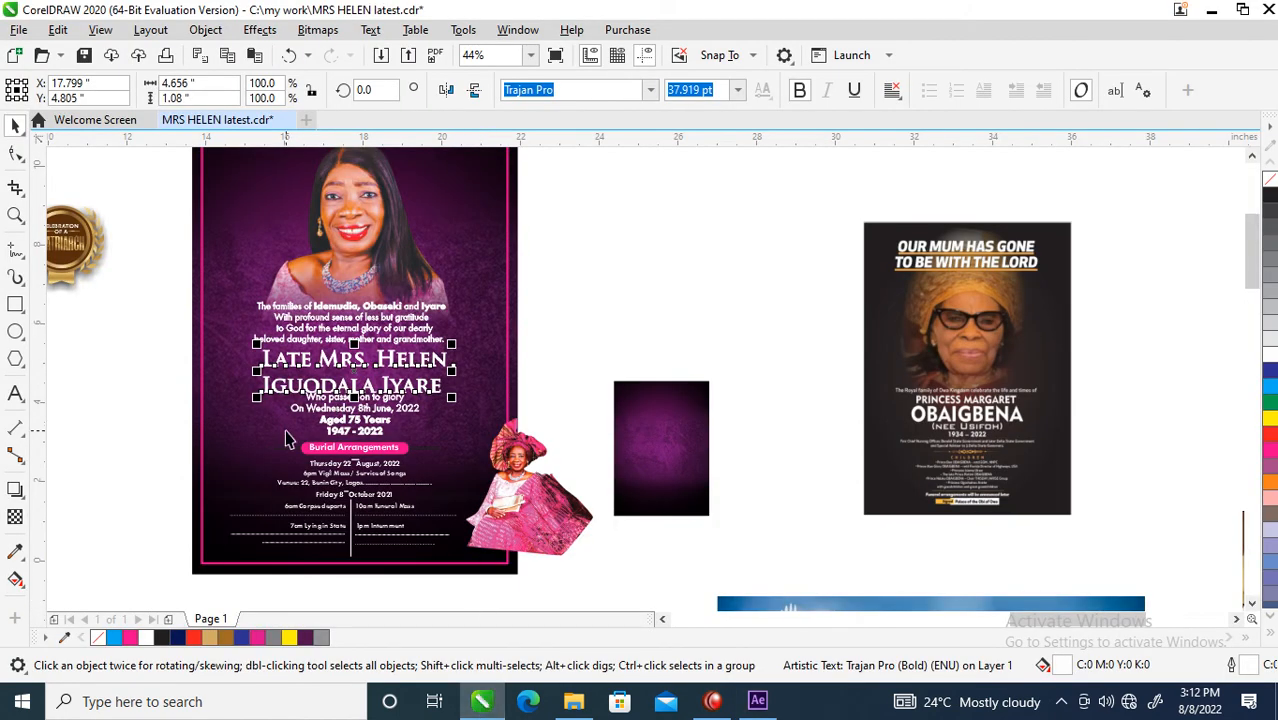
key(z)
drag(200, 330, 676, 514)
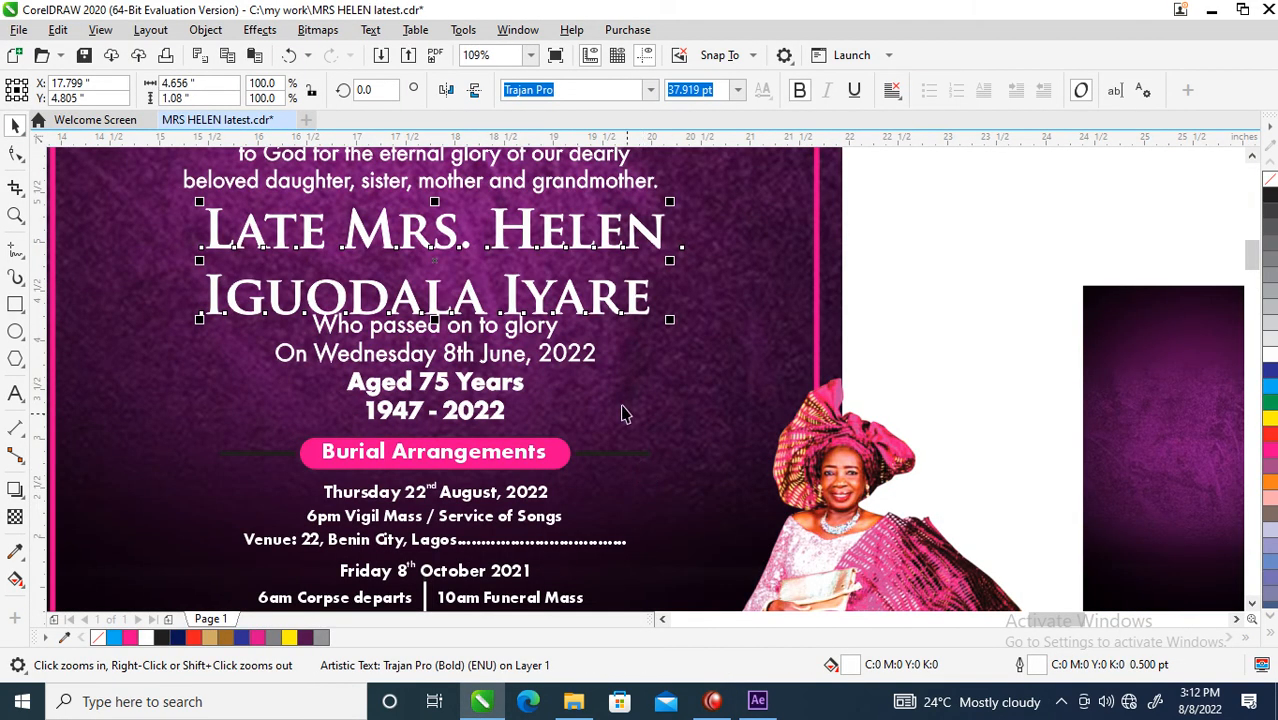
key(space)
double_click(449, 231)
drag(213, 222, 676, 272)
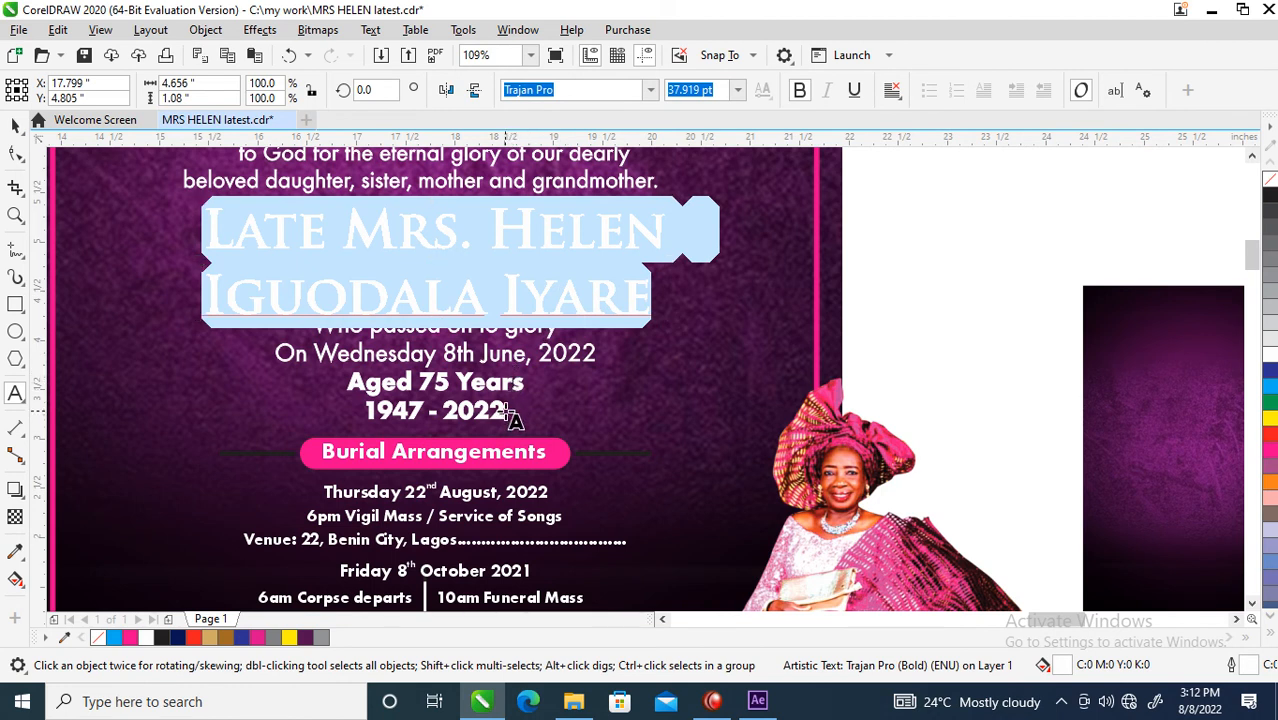
Return to After Effects and paste the copied full name as a new text layer beside the portrait, over the diagonal background edge
click(758, 702)
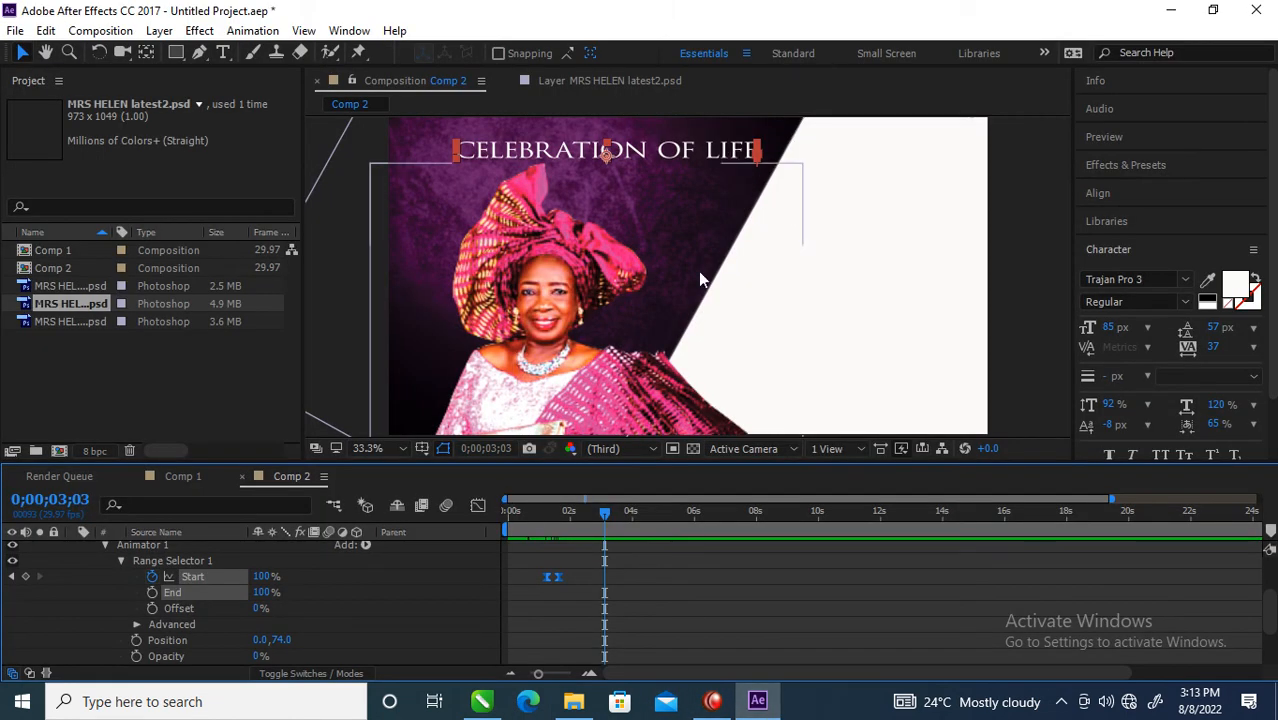
click(223, 52)
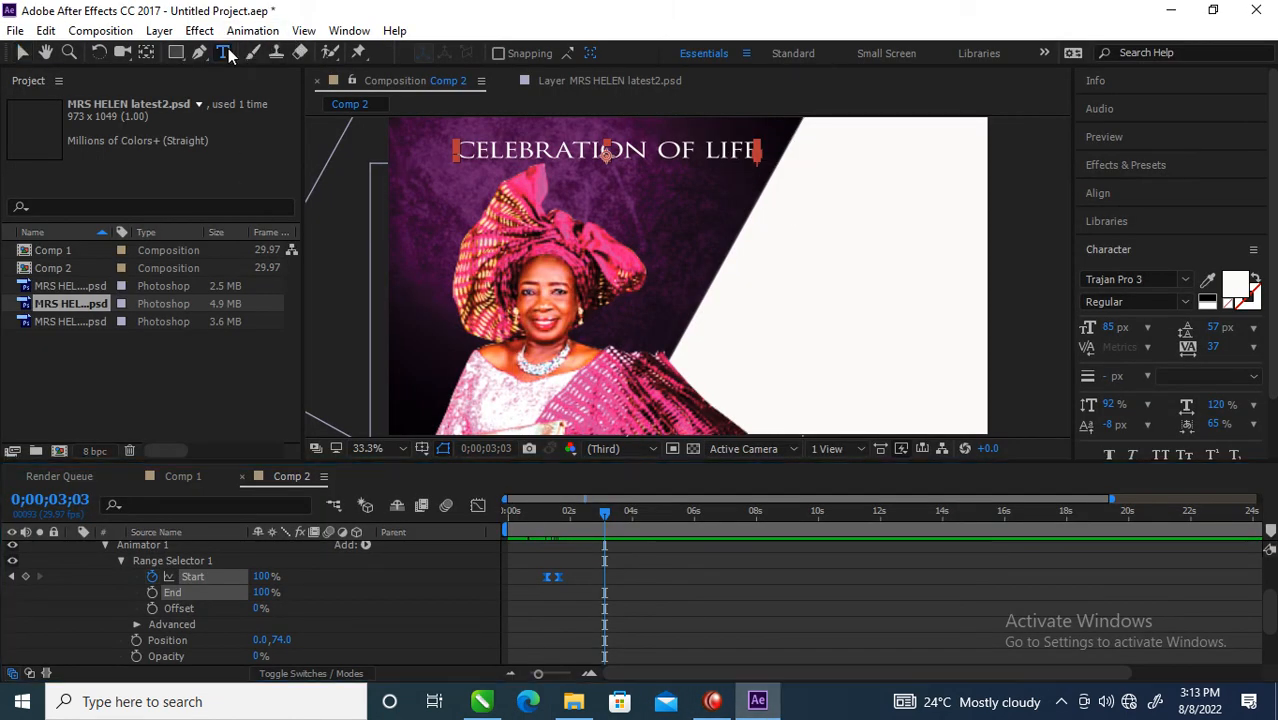
click(763, 253)
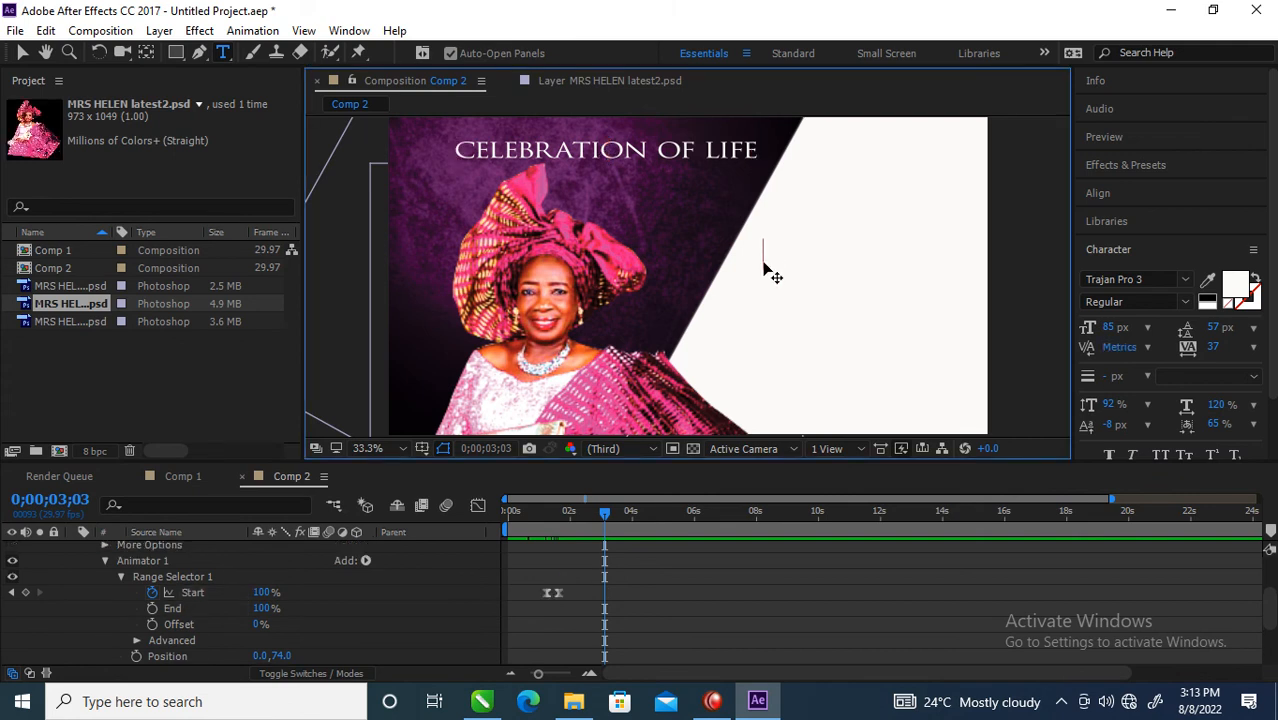
key(ctrl+v)
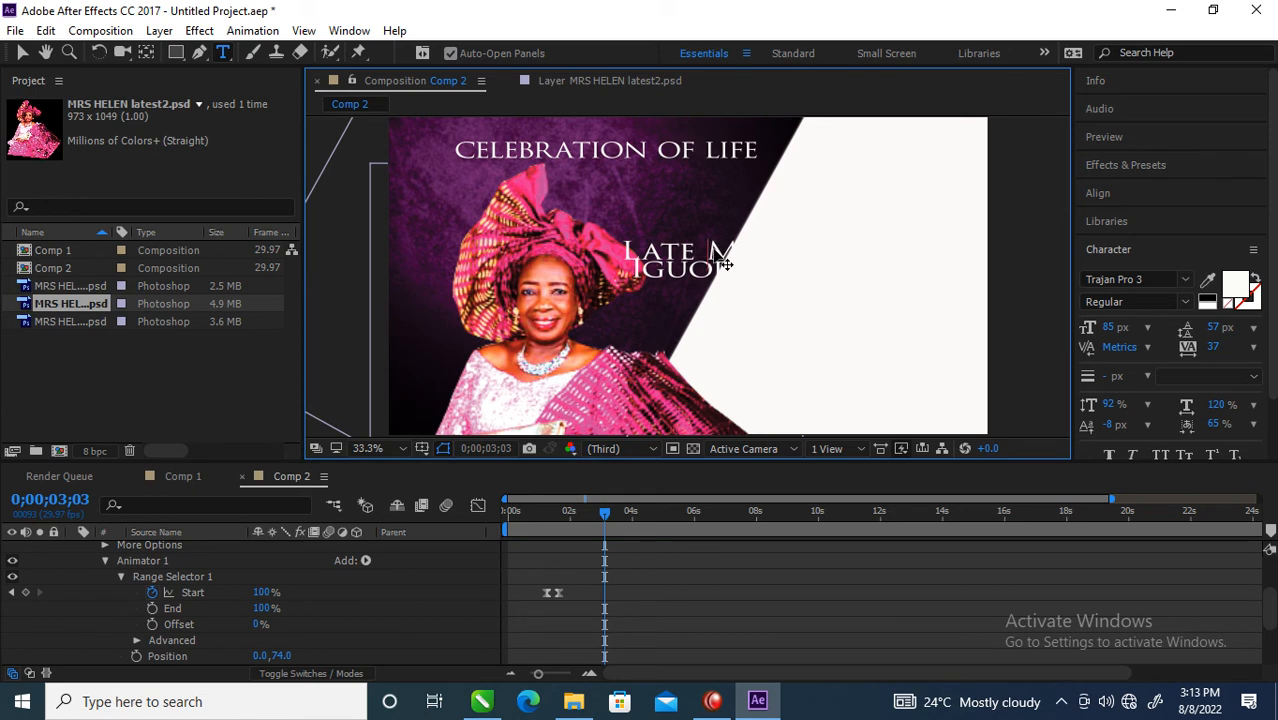
Recolor all of the honoree's name text to dark purple 310243
key(ctrl+a)
click(1235, 288)
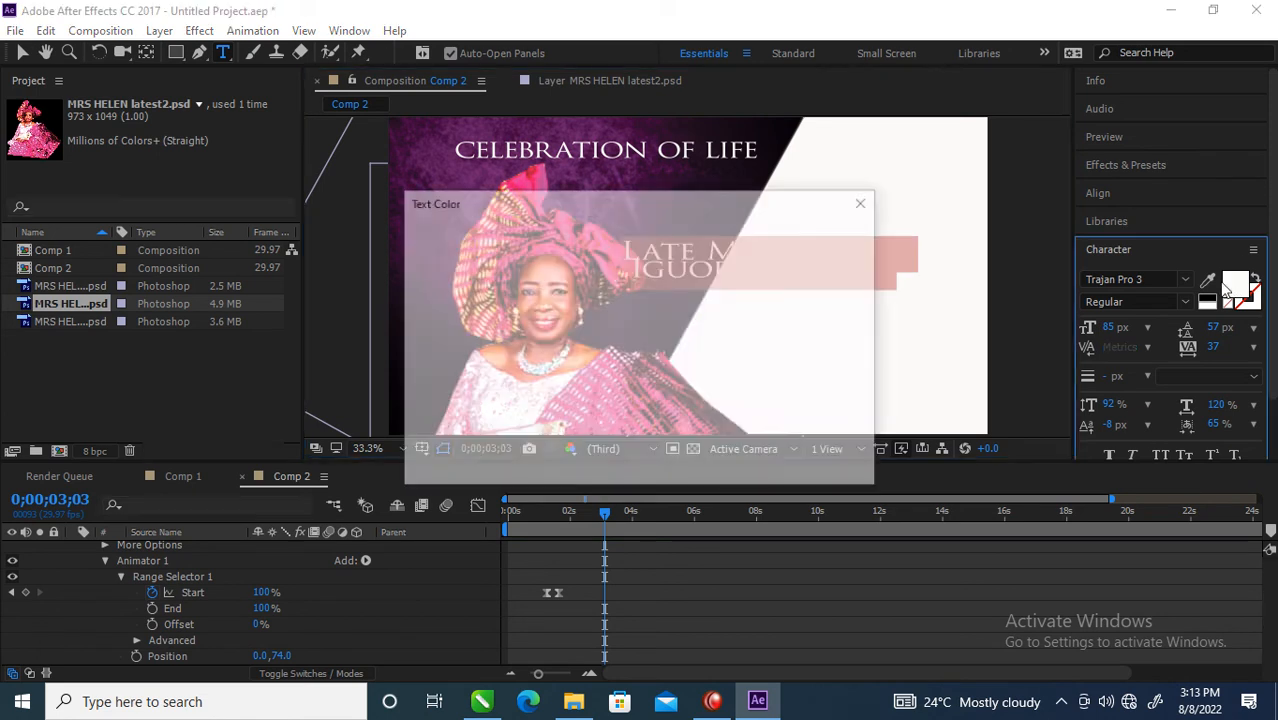
click(676, 284)
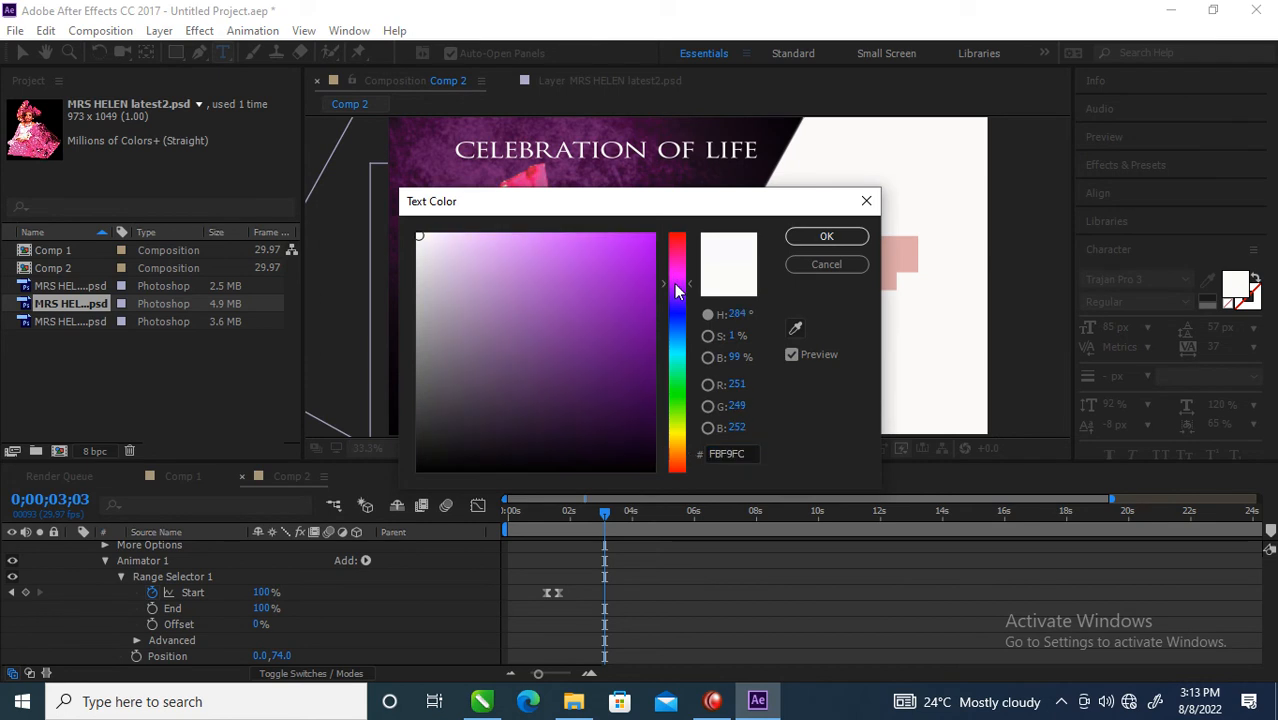
click(648, 408)
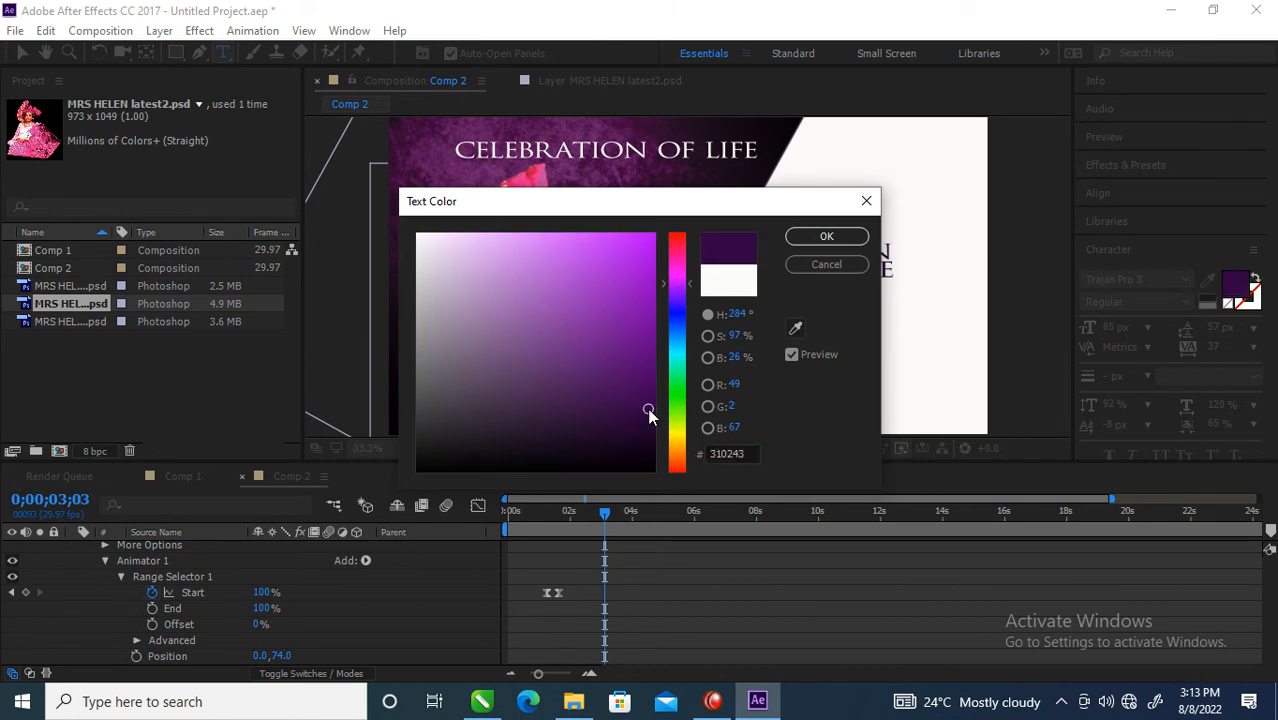
click(826, 236)
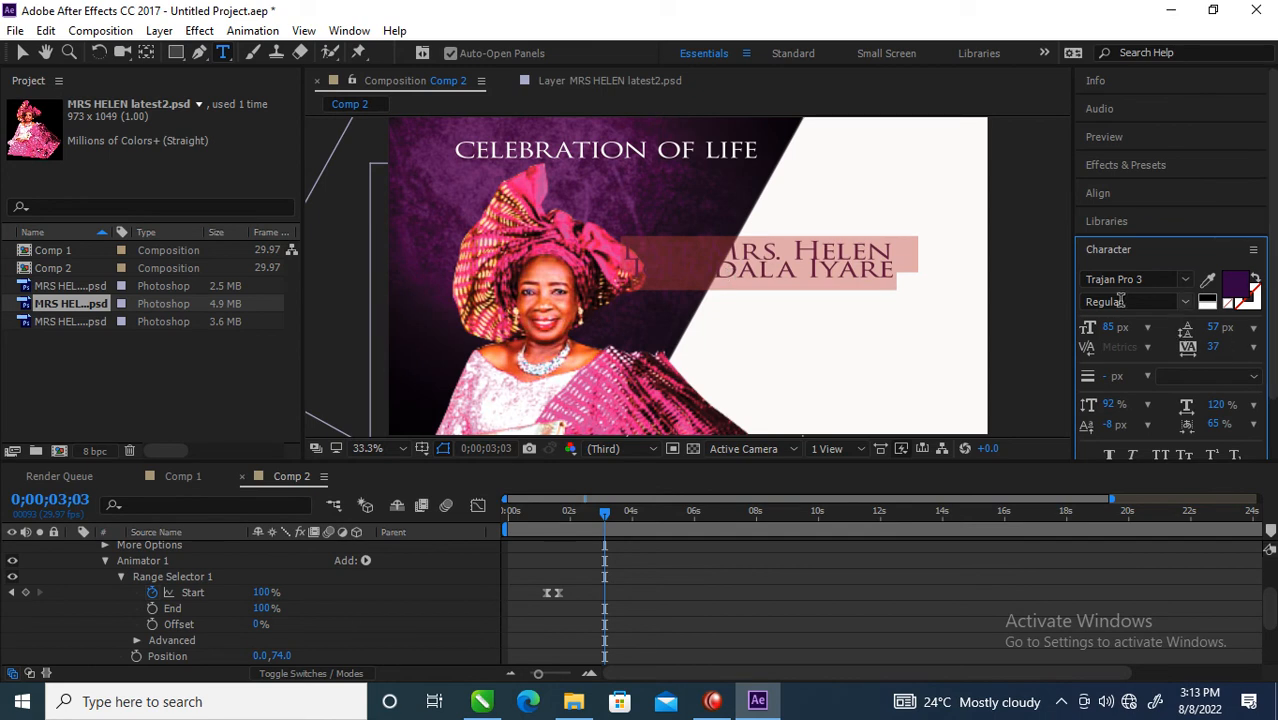
Set the whole name text's tsume to 100% and its leading to 79 px
click(1185, 284)
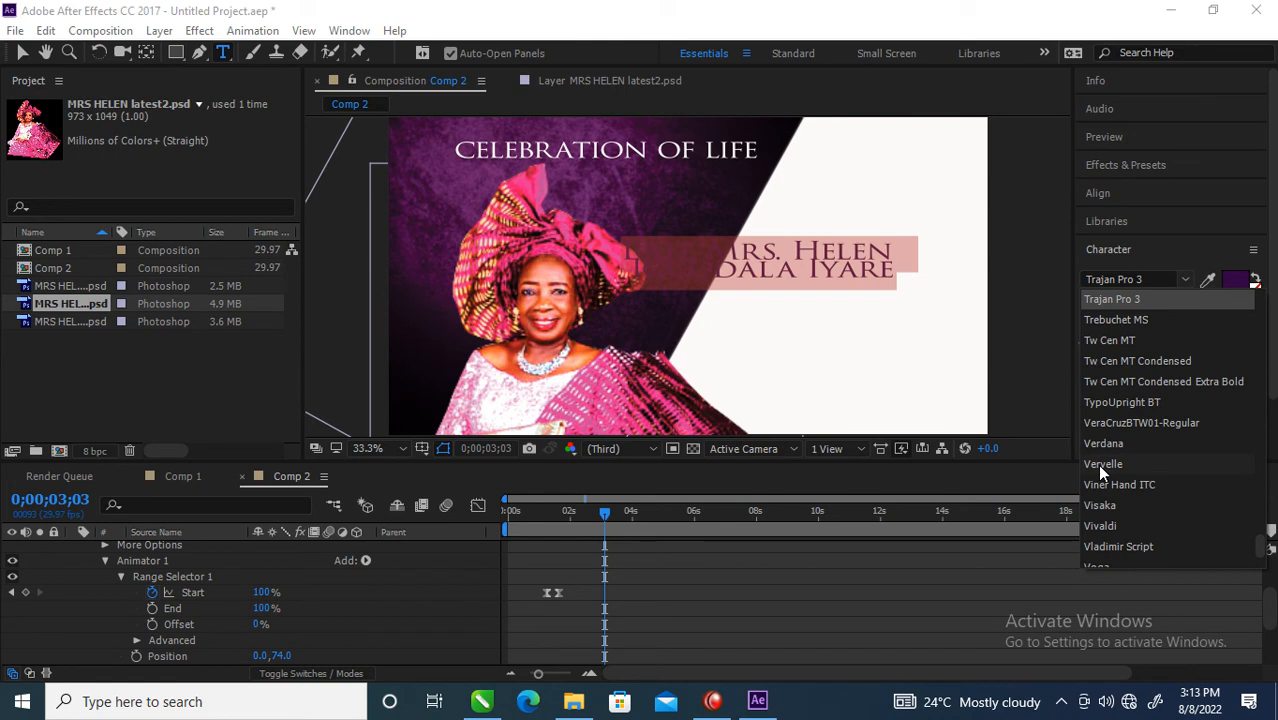
click(879, 252)
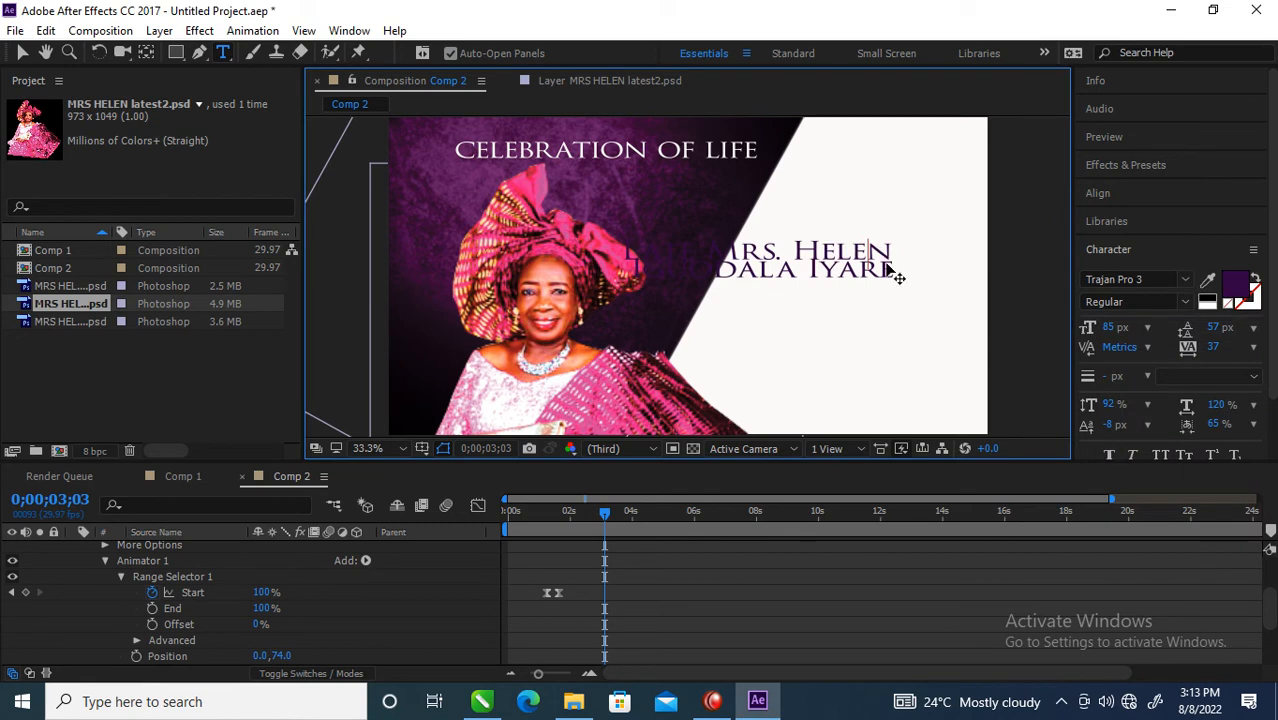
key(ctrl+a)
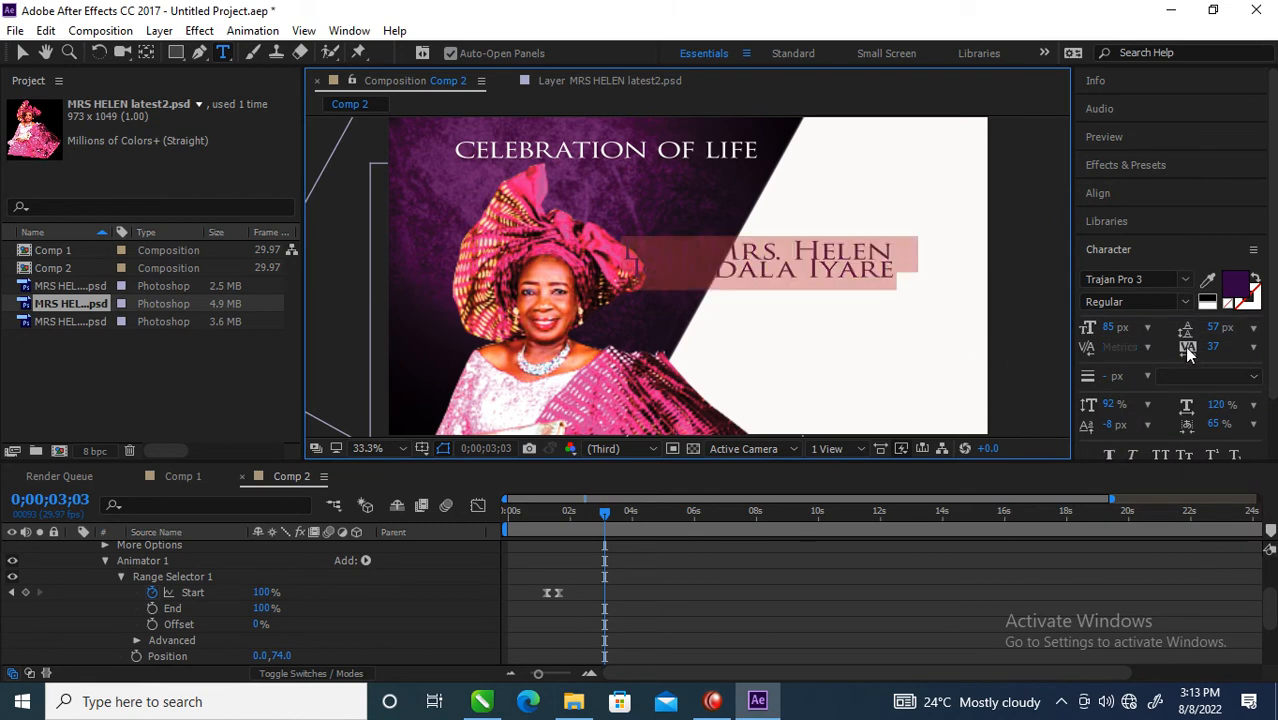
drag(1215, 424, 1274, 426)
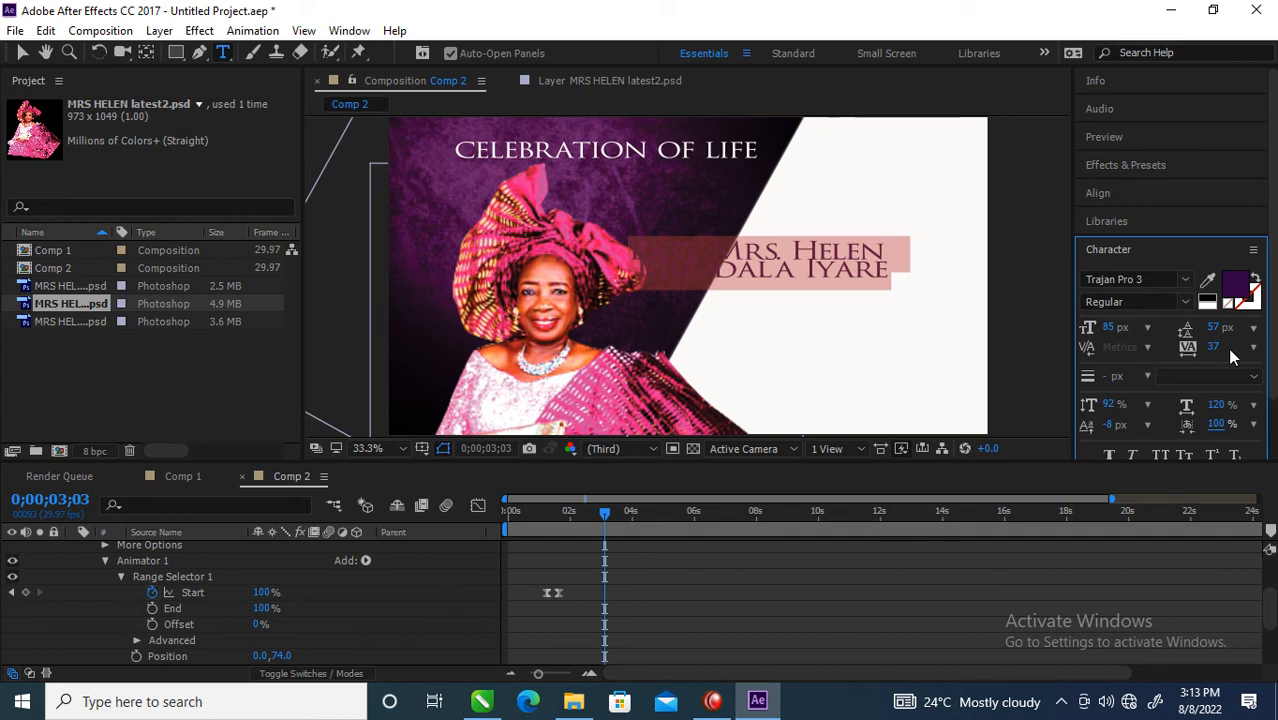
drag(1212, 327, 1260, 327)
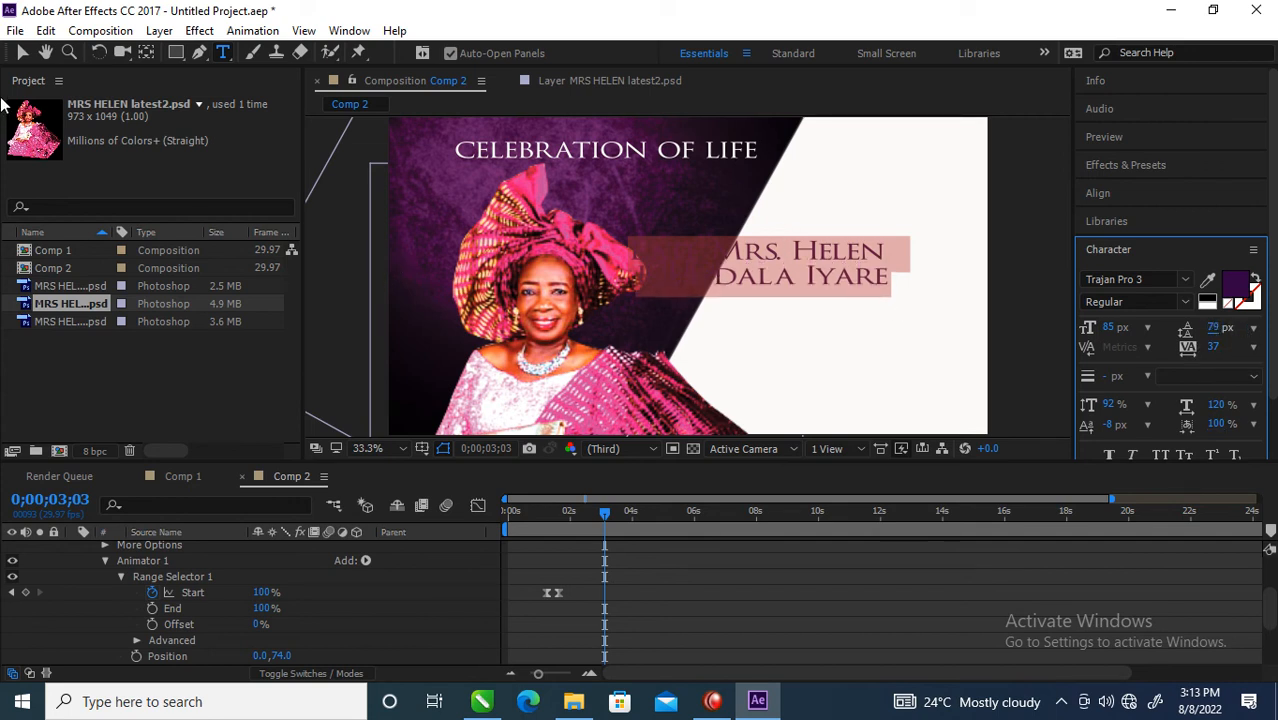
Move the name text onto the white area and remove the stray space at the end of its first line, keeping two lines
click(22, 52)
drag(840, 255, 922, 300)
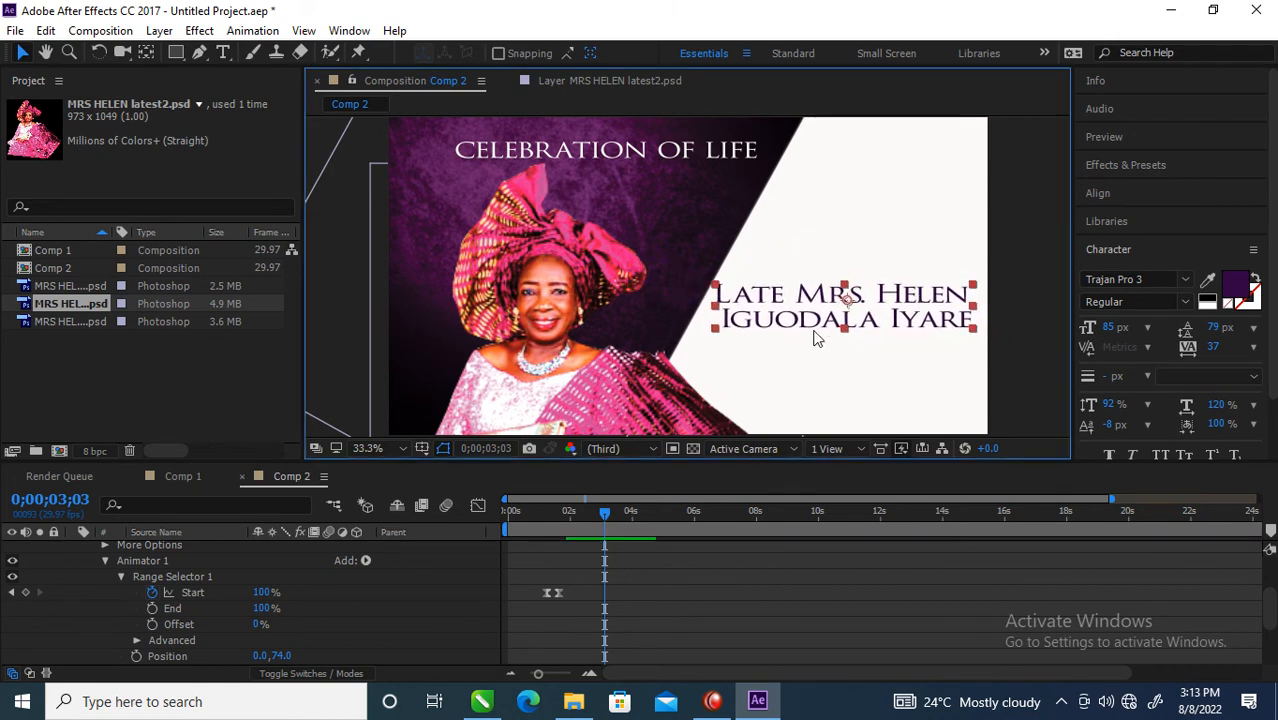
click(229, 54)
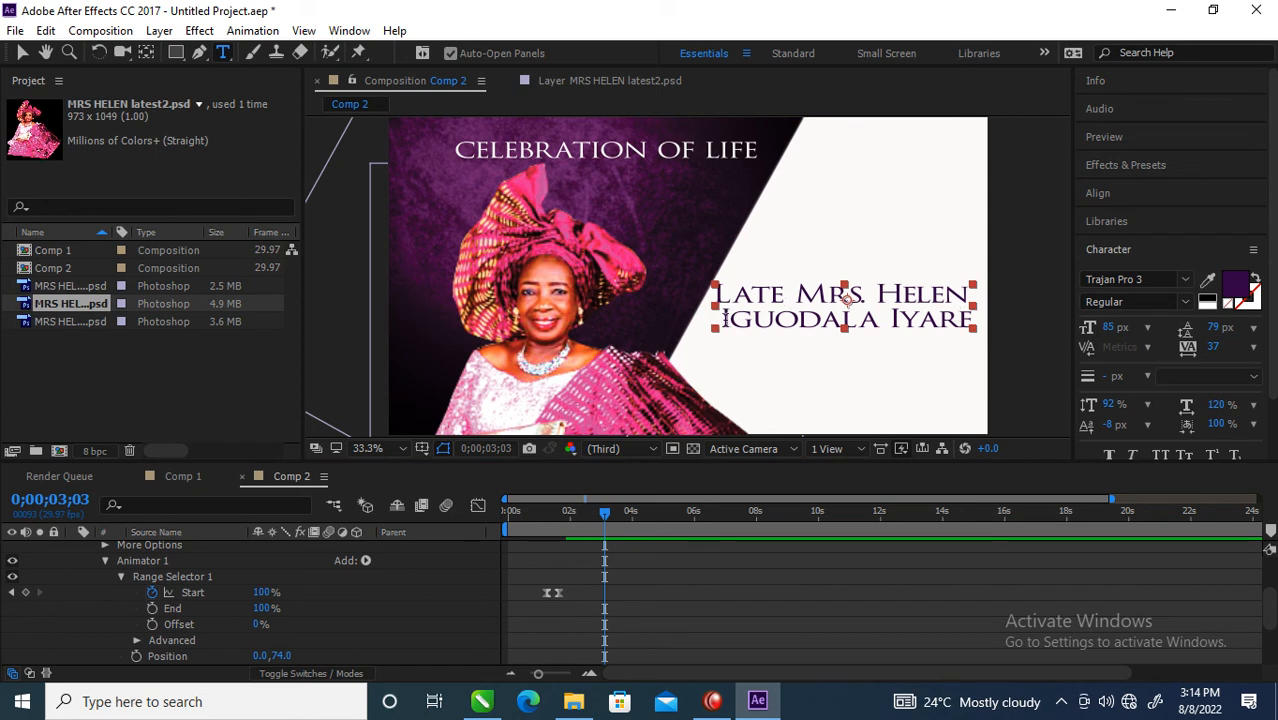
click(724, 318)
key(BackSpace)
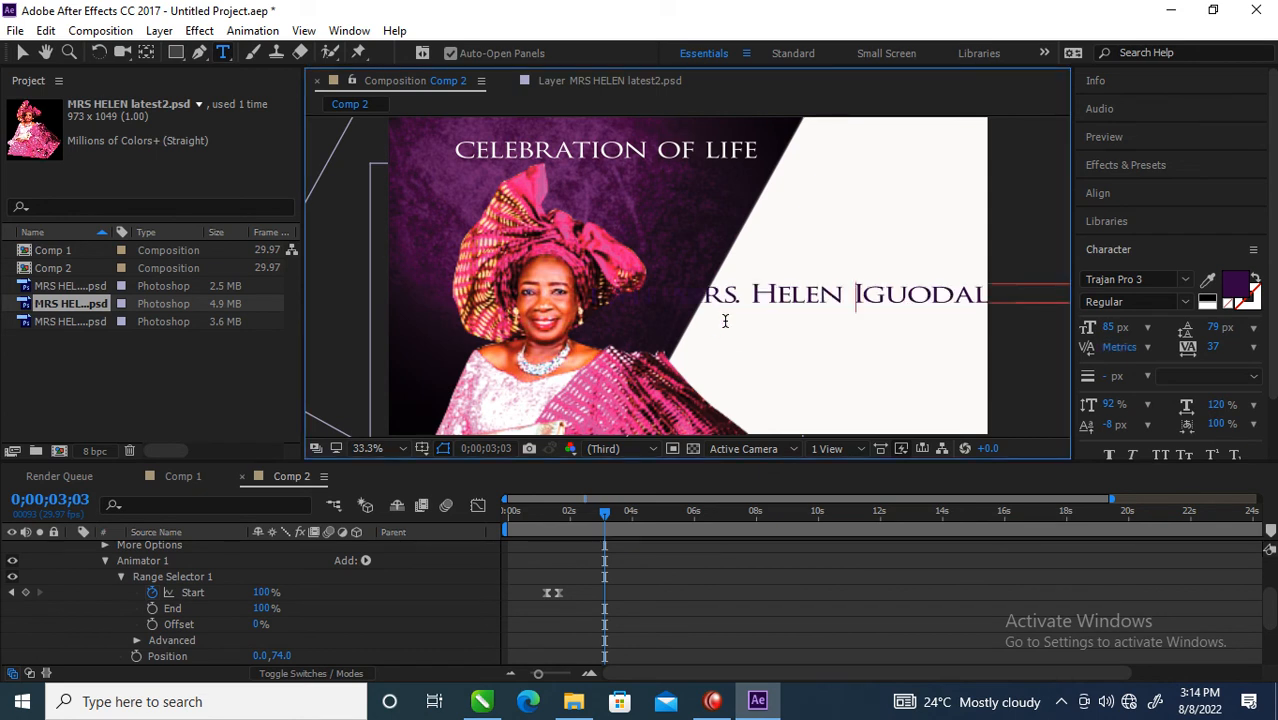
key(BackSpace)
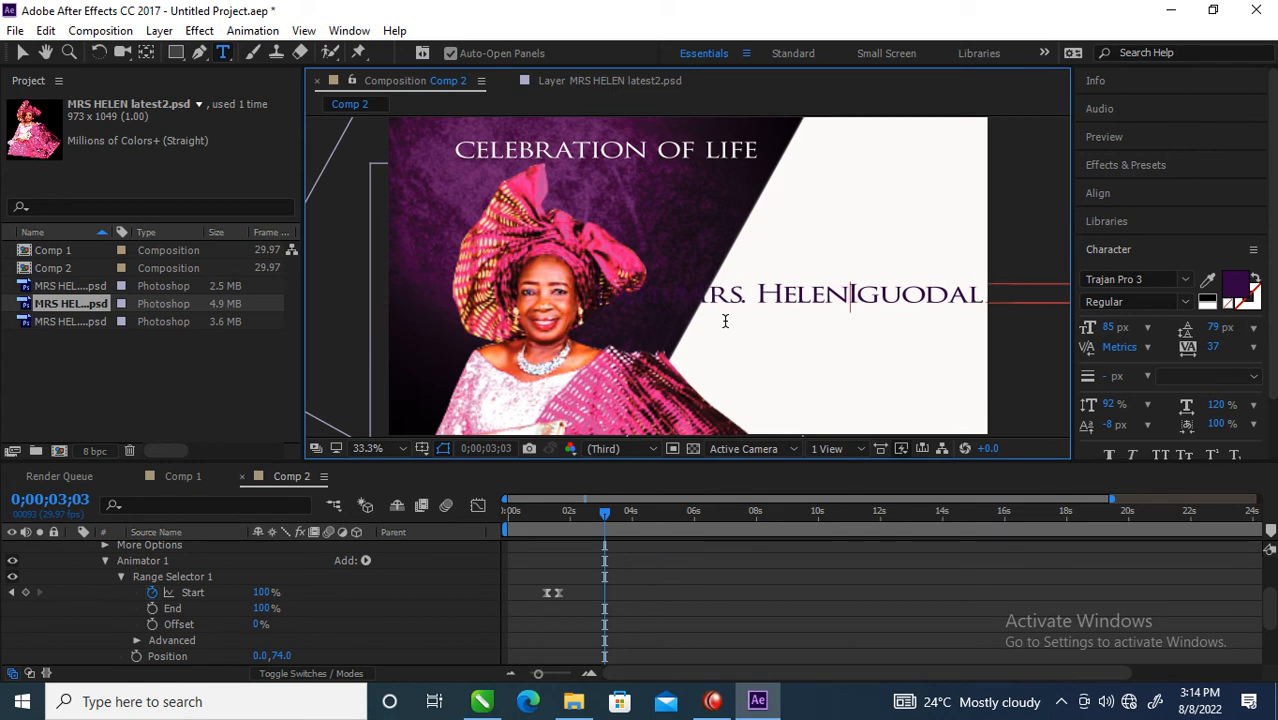
key(Return)
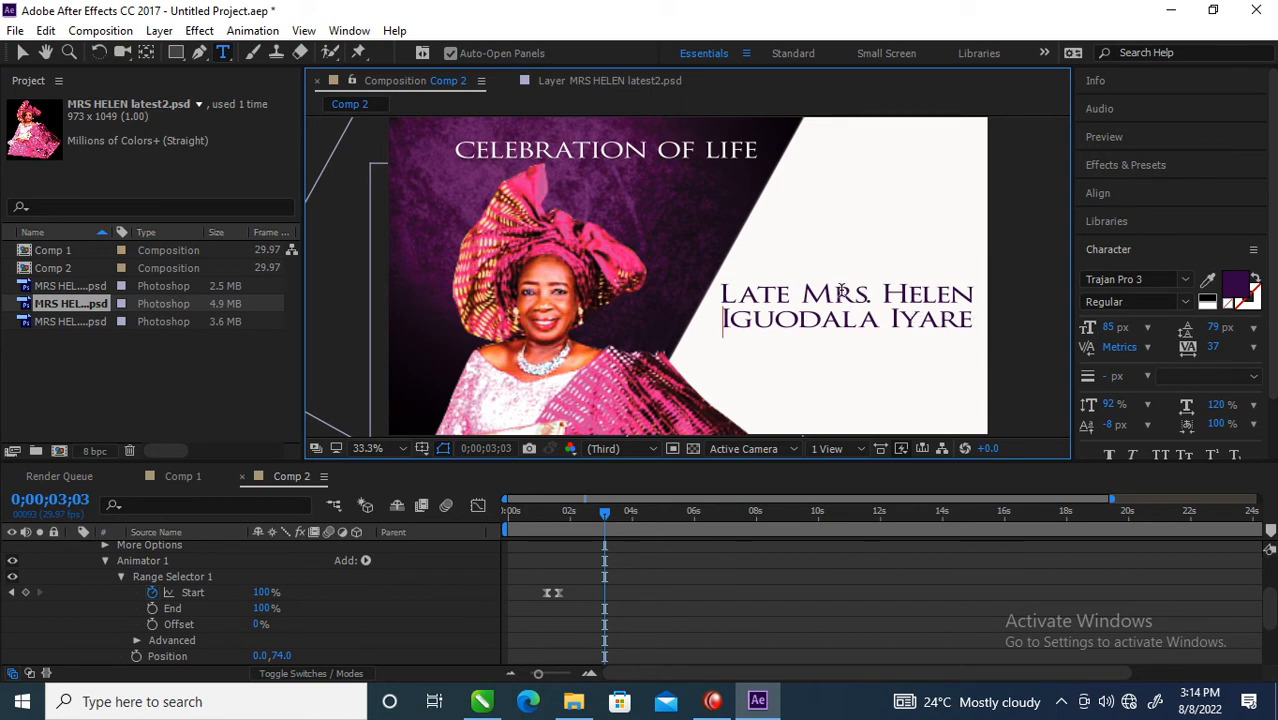
Delete the "Late Mrs." prefix from the first line of the name text
click(884, 296)
key(BackSpace)
key(BackSpace)
key(BackSpace)
key(BackSpace)
key(BackSpace)
key(BackSpace)
key(BackSpace)
key(BackSpace)
key(BackSpace)
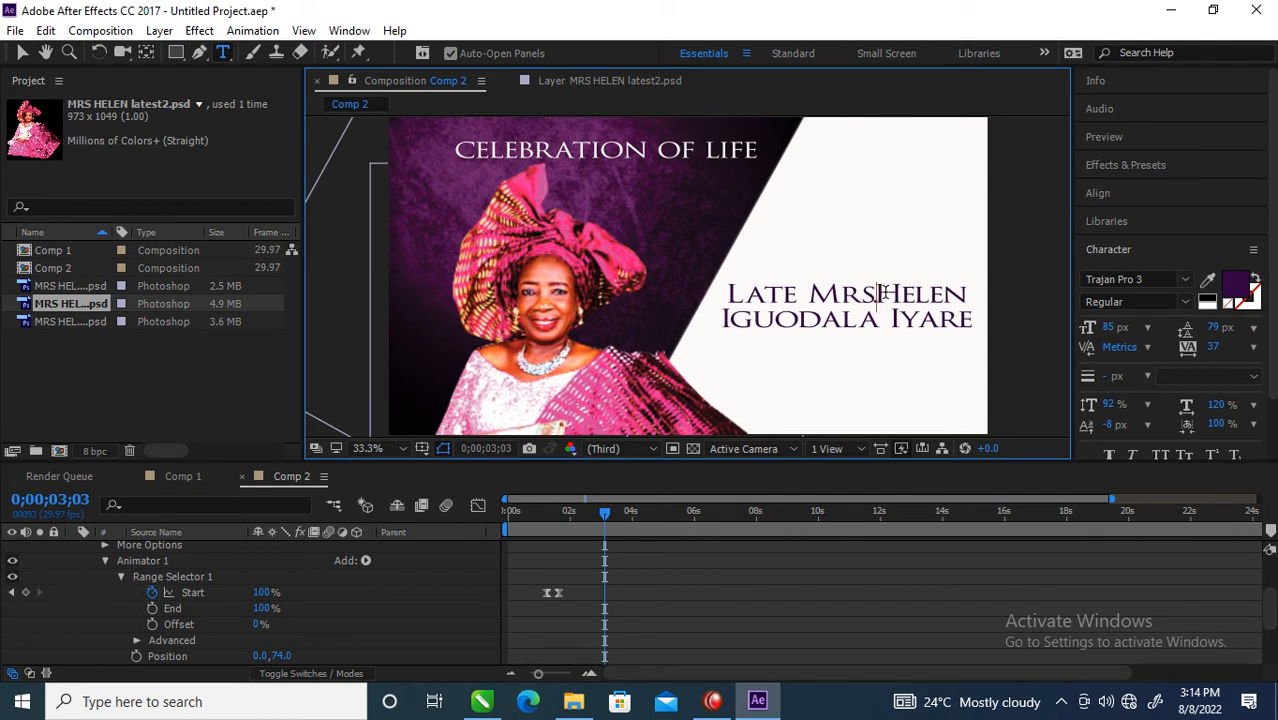
key(BackSpace)
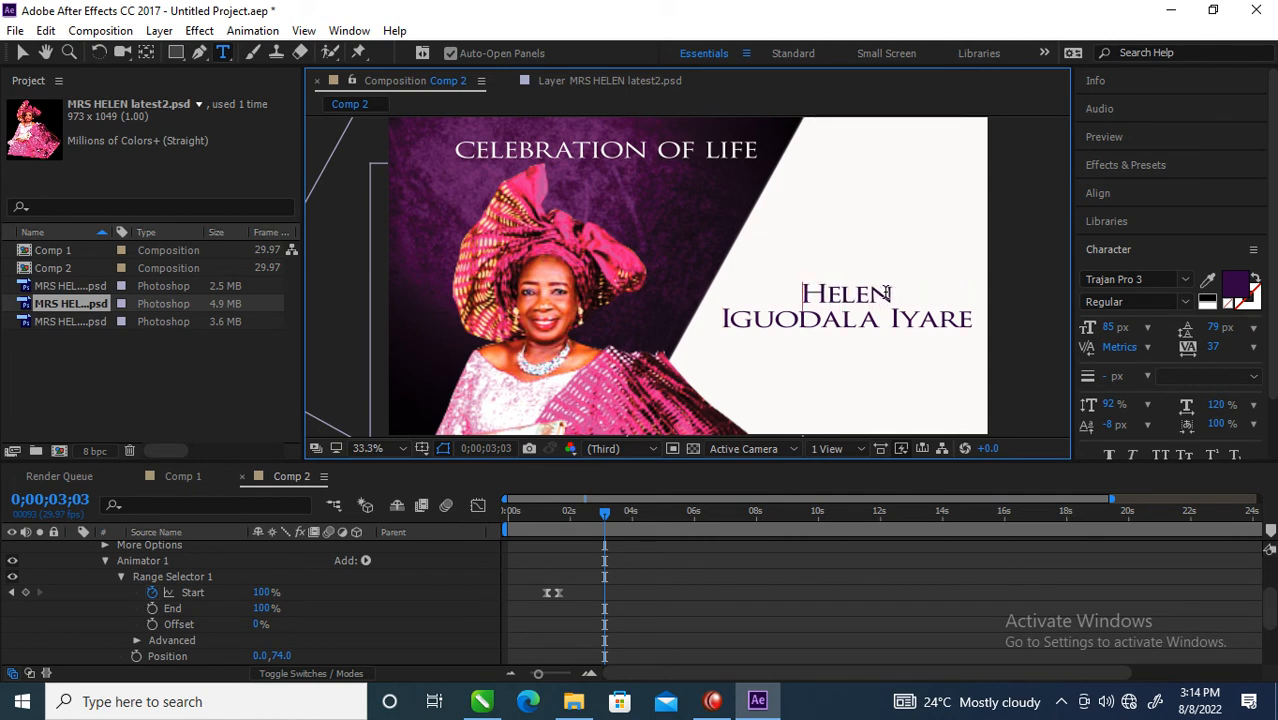
Set the first name's font size to 236 px and scale the whole name layer down slightly within the white area
drag(895, 295, 777, 280)
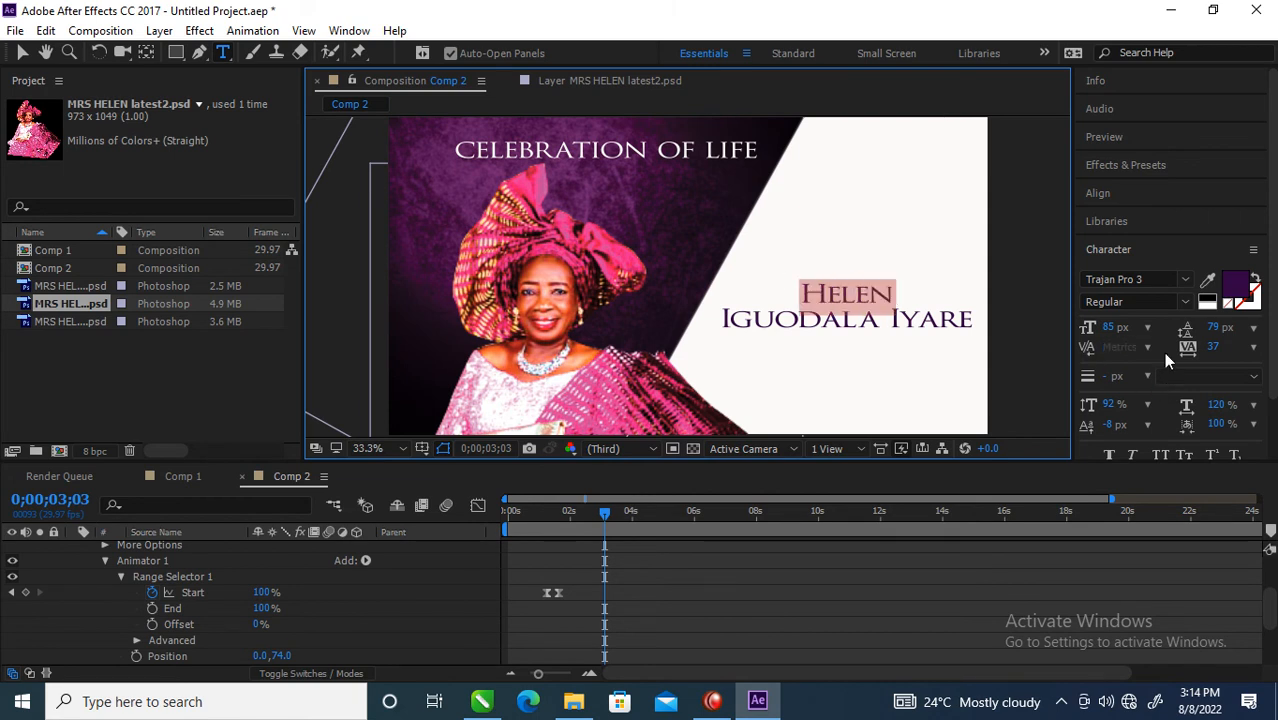
drag(1112, 327, 1257, 327)
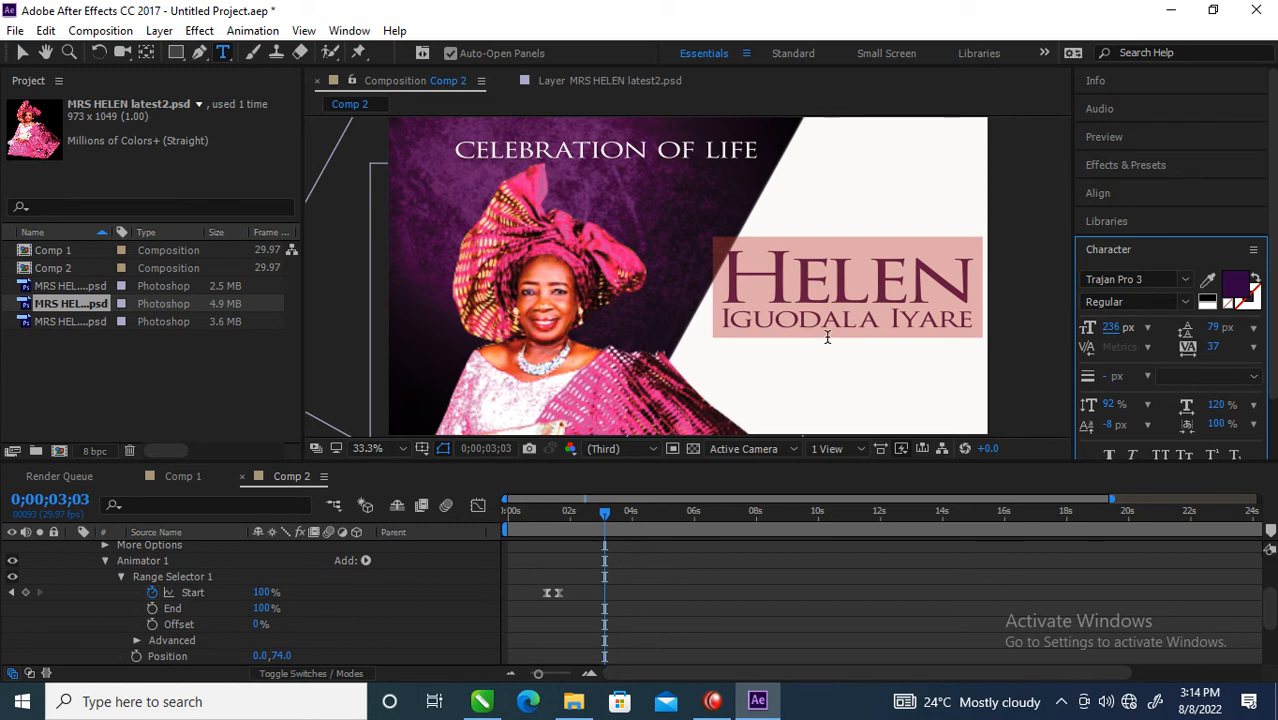
click(833, 292)
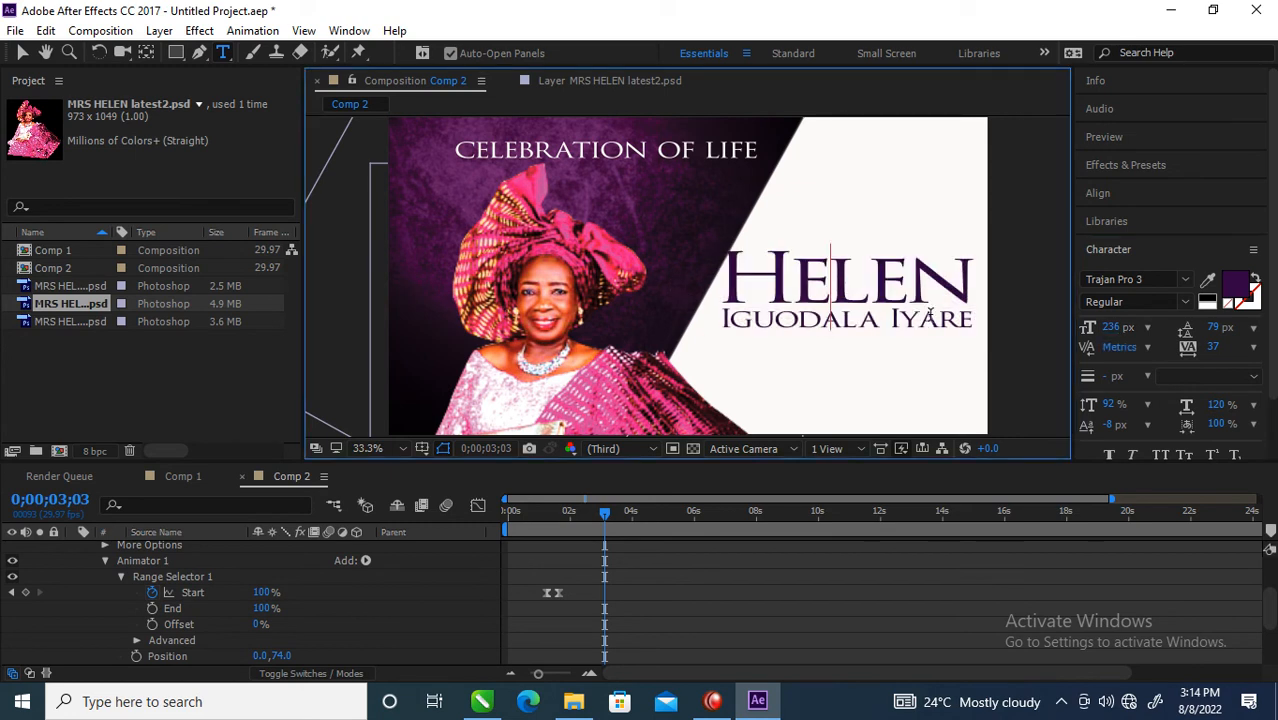
click(22, 52)
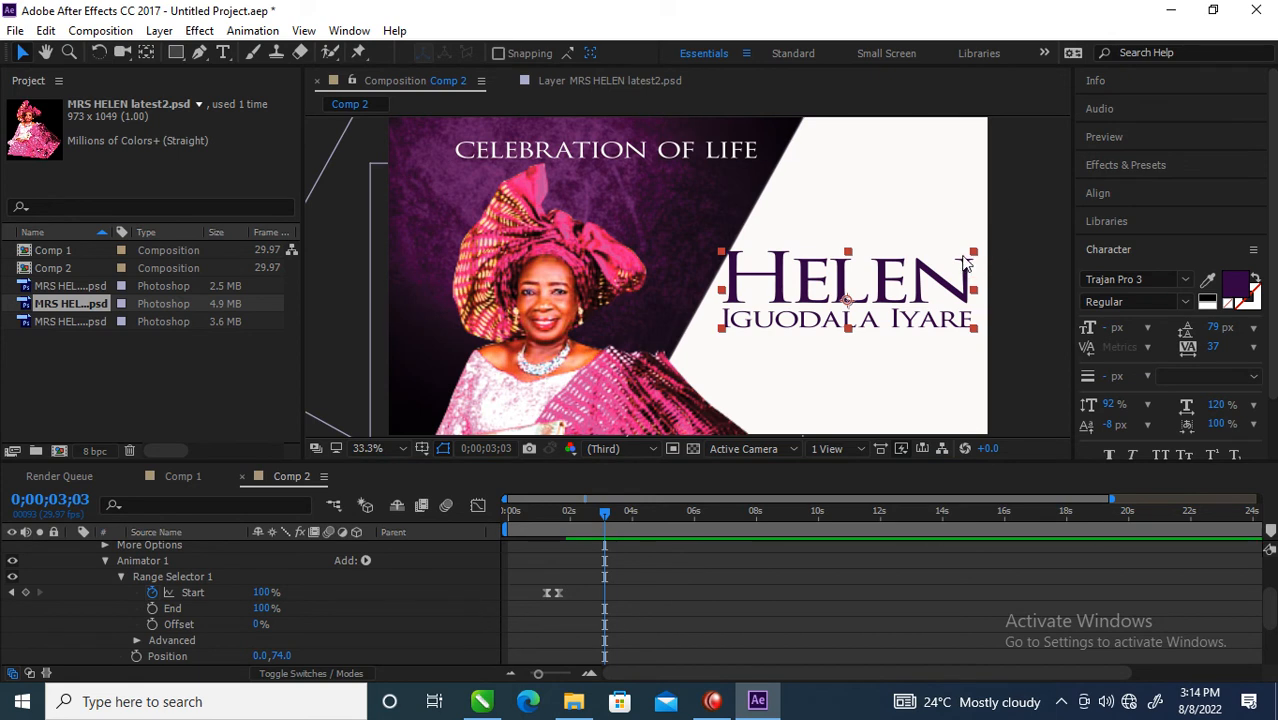
drag(974, 252, 940, 257)
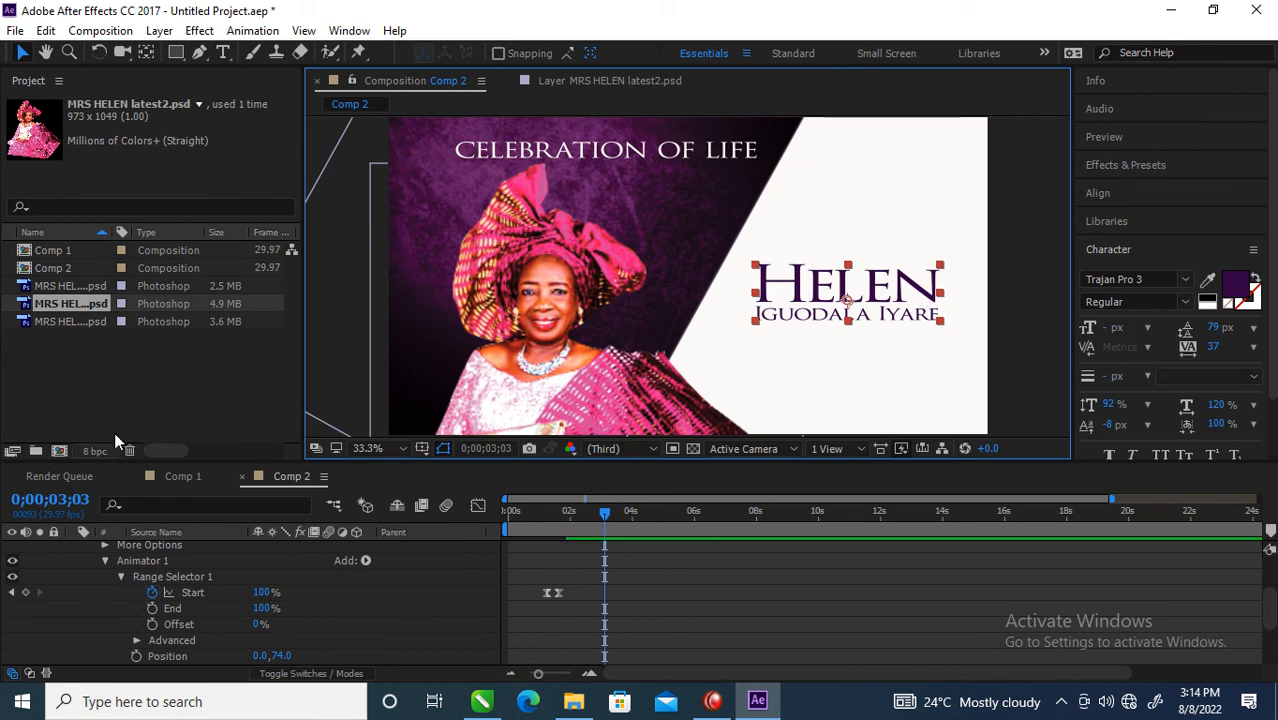
Collapse the CELEBRATION OF LIFE layer and add a Position text animator to the name layer
scroll(192, 594, up, 3)
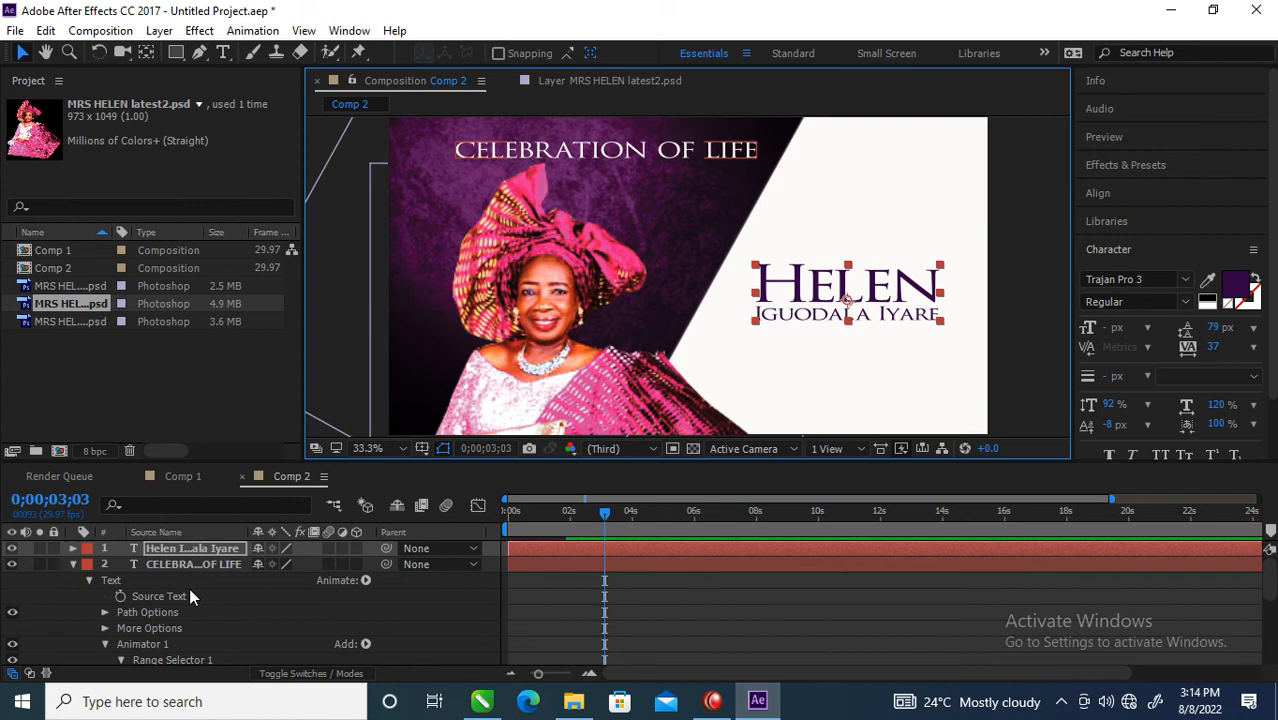
click(73, 558)
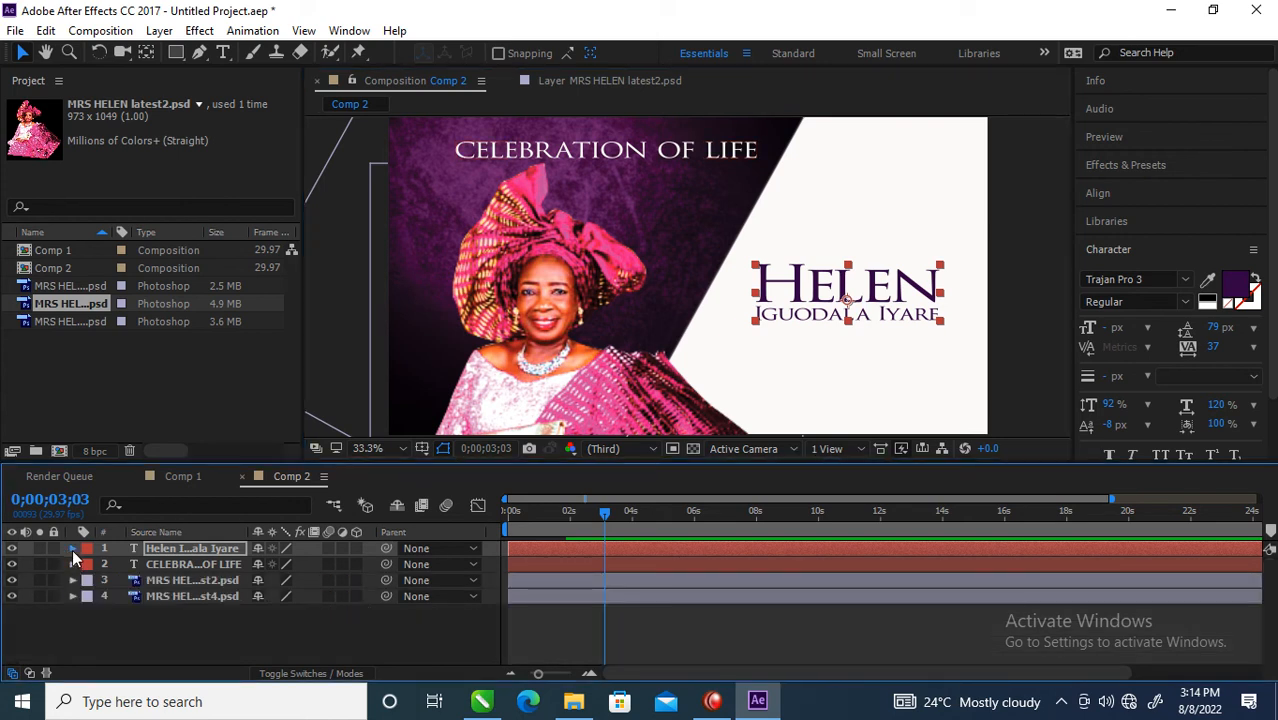
click(72, 549)
click(366, 564)
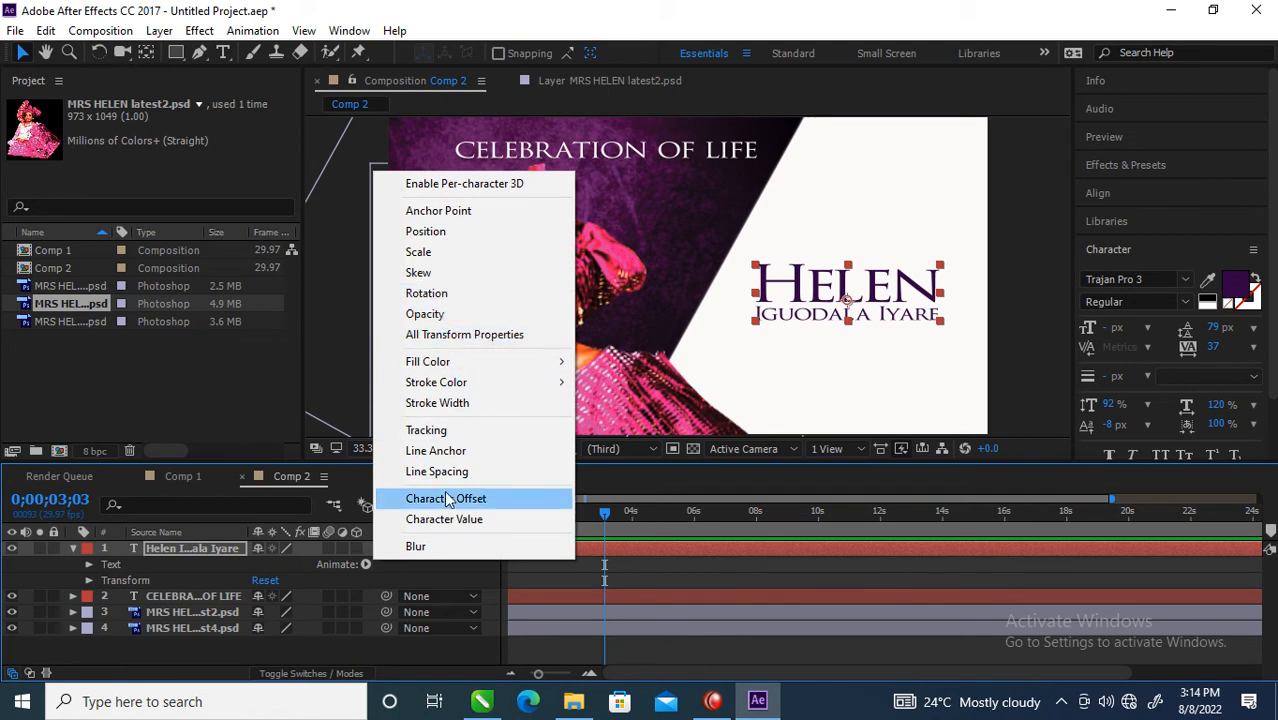
click(440, 232)
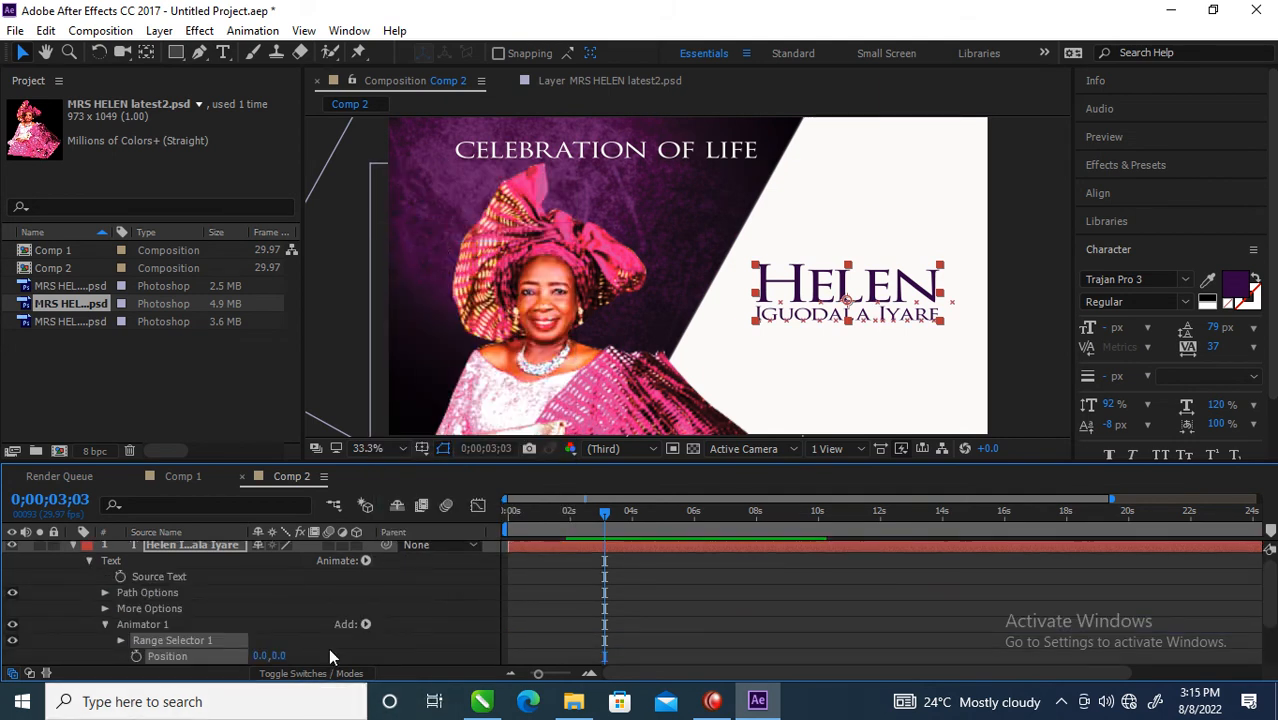
Add Opacity and Tracking properties to the name layer's Animator 1
click(367, 623)
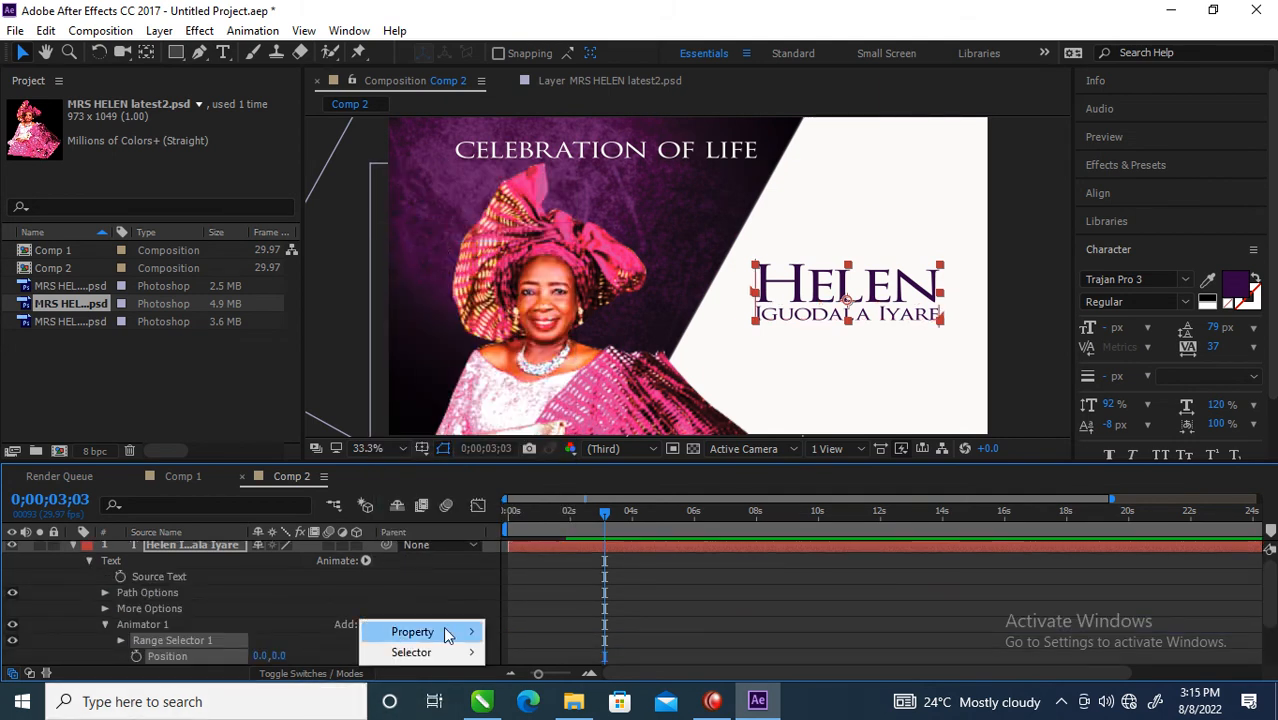
mouse_move(443, 634)
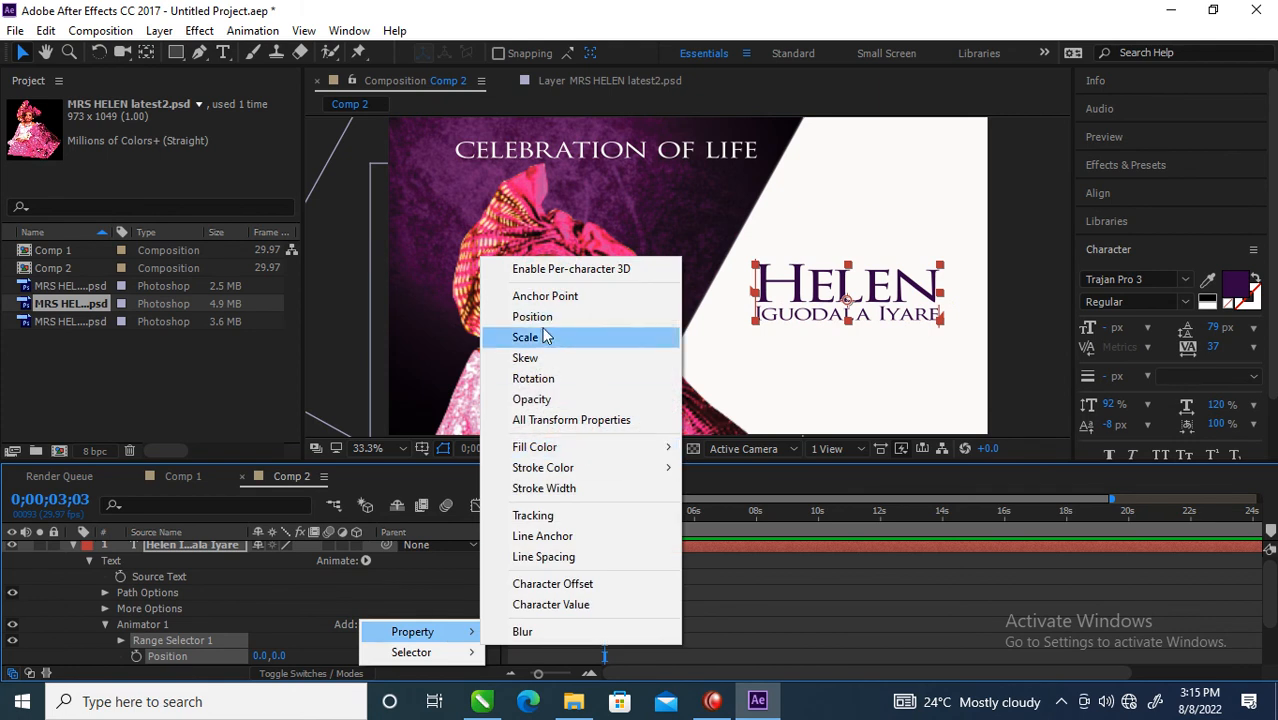
click(545, 402)
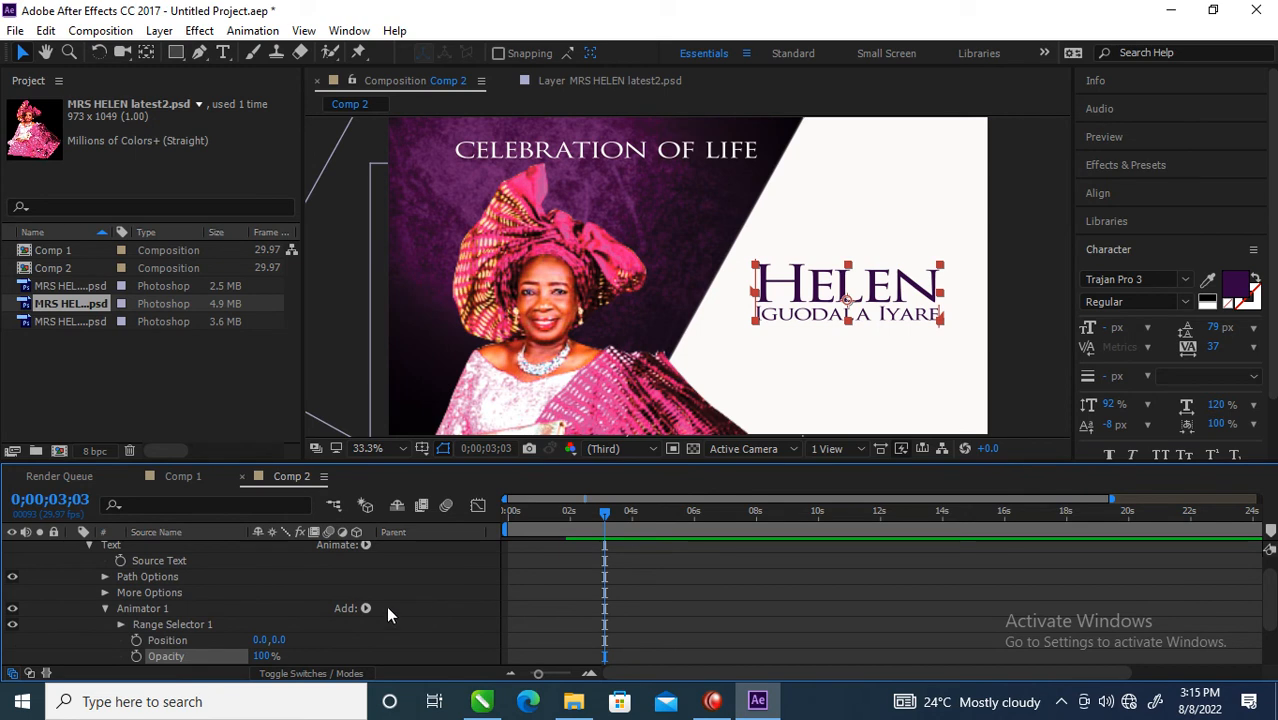
click(365, 608)
mouse_move(476, 615)
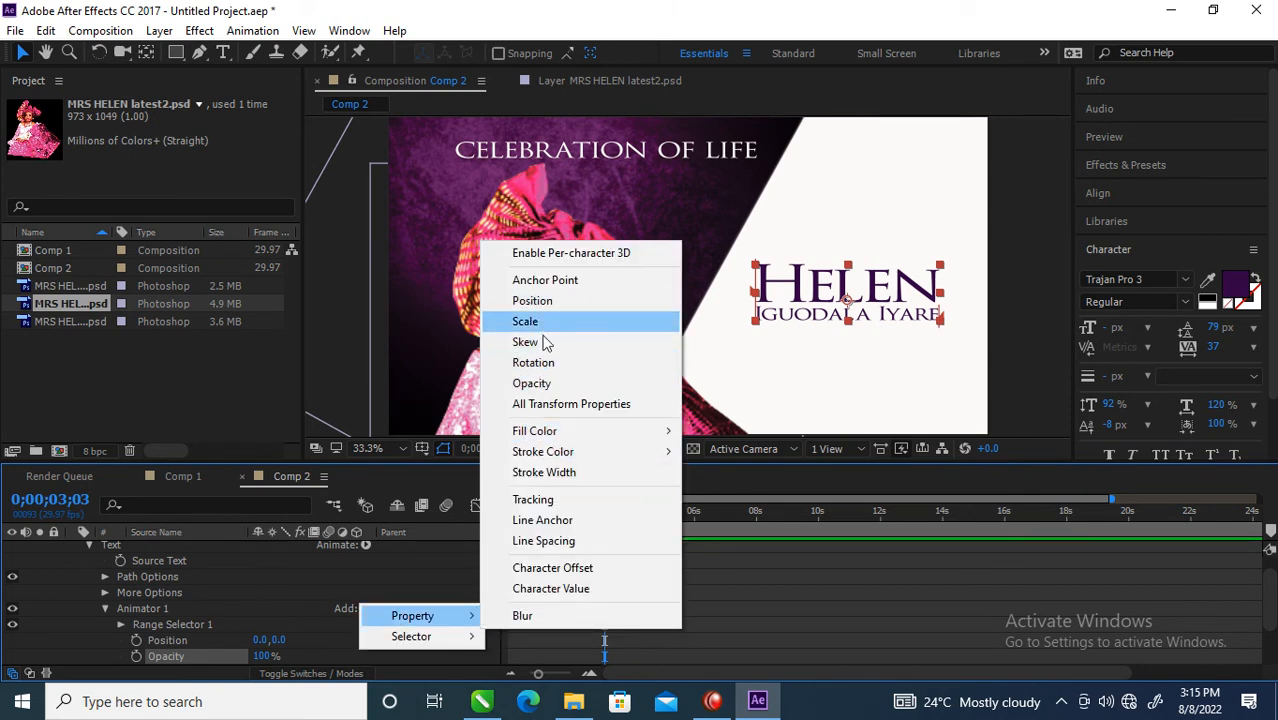
click(538, 500)
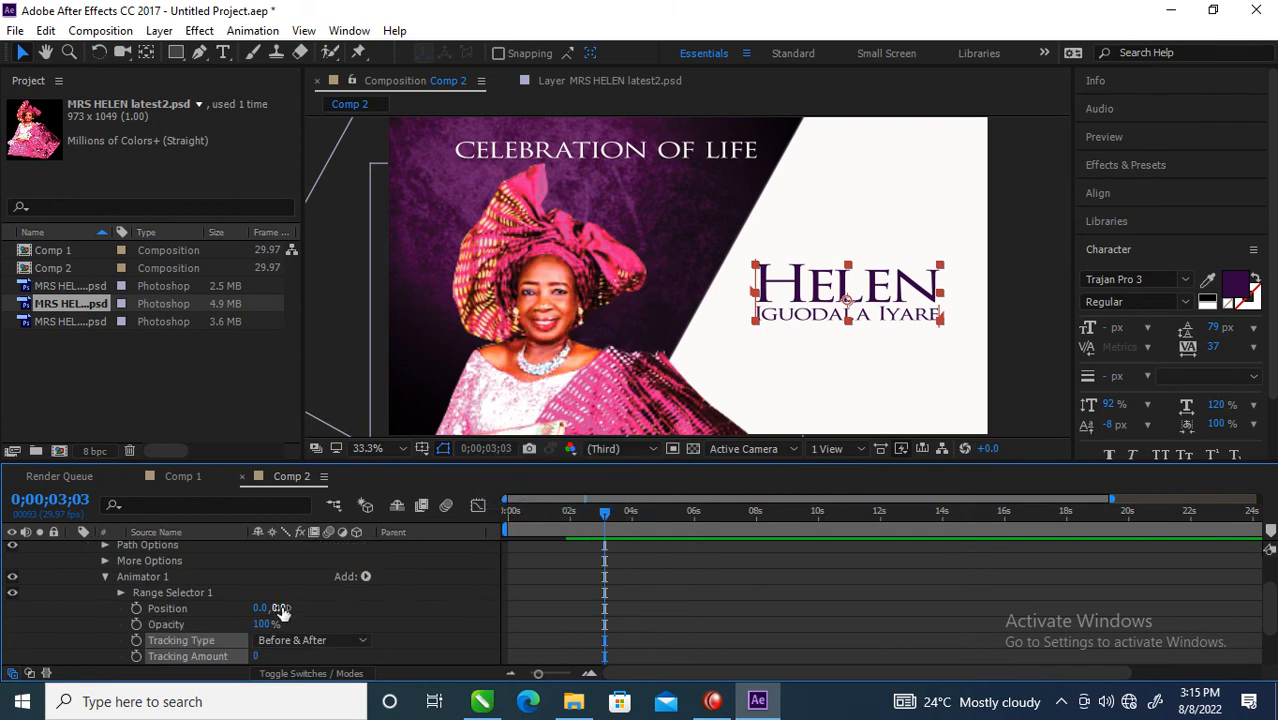
Set the name animator's Position to 0.0,101.0, Tracking Amount to 21 and Opacity to 0%
drag(281, 610, 369, 616)
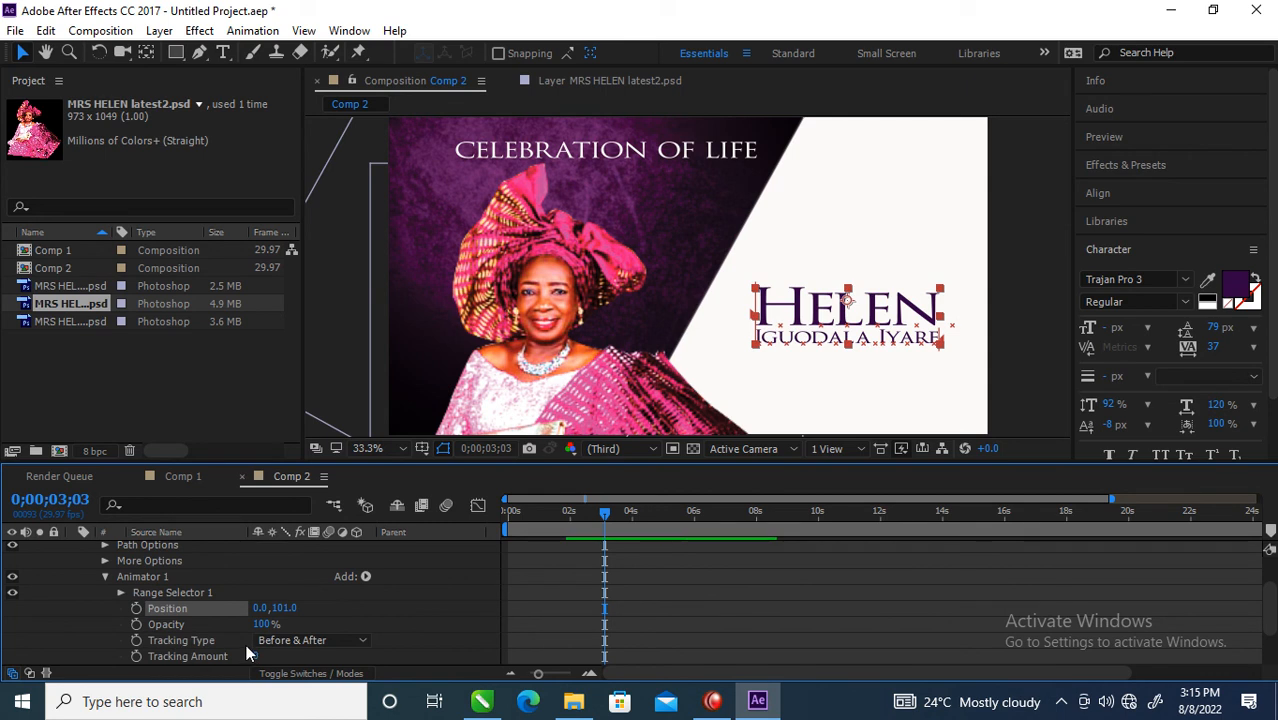
drag(261, 656, 276, 655)
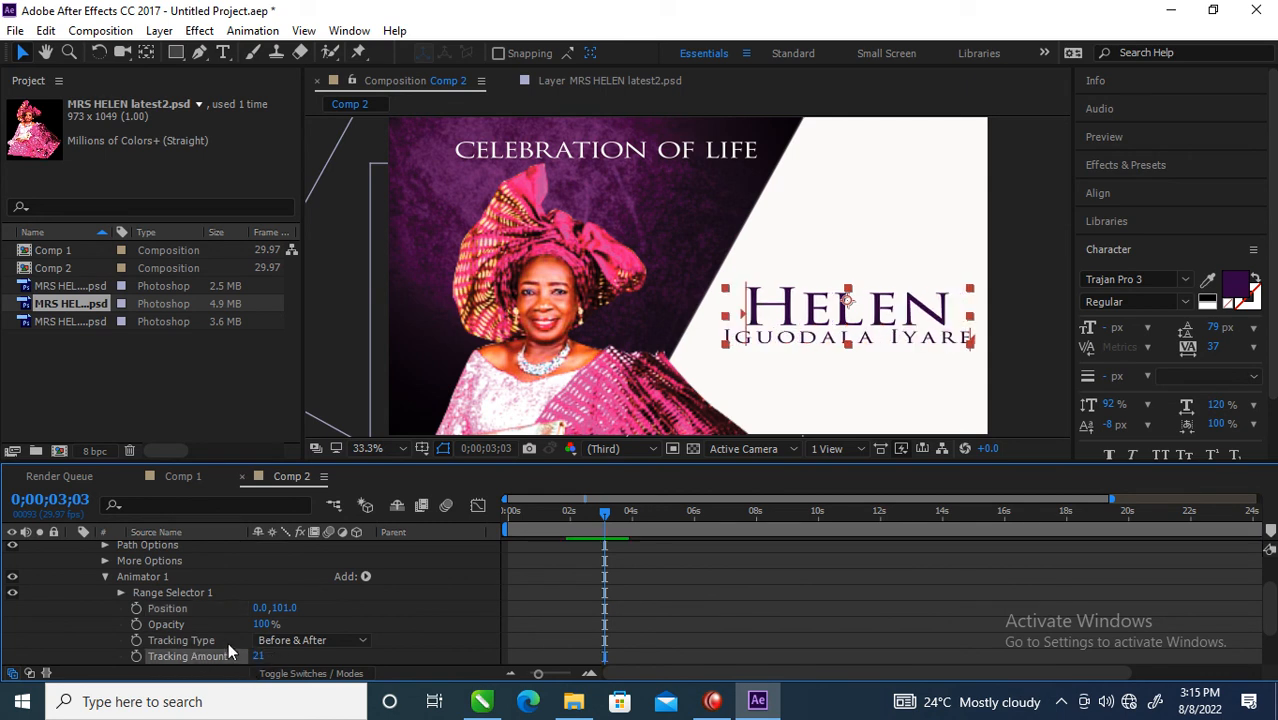
click(260, 624)
text(0)
key(Return)
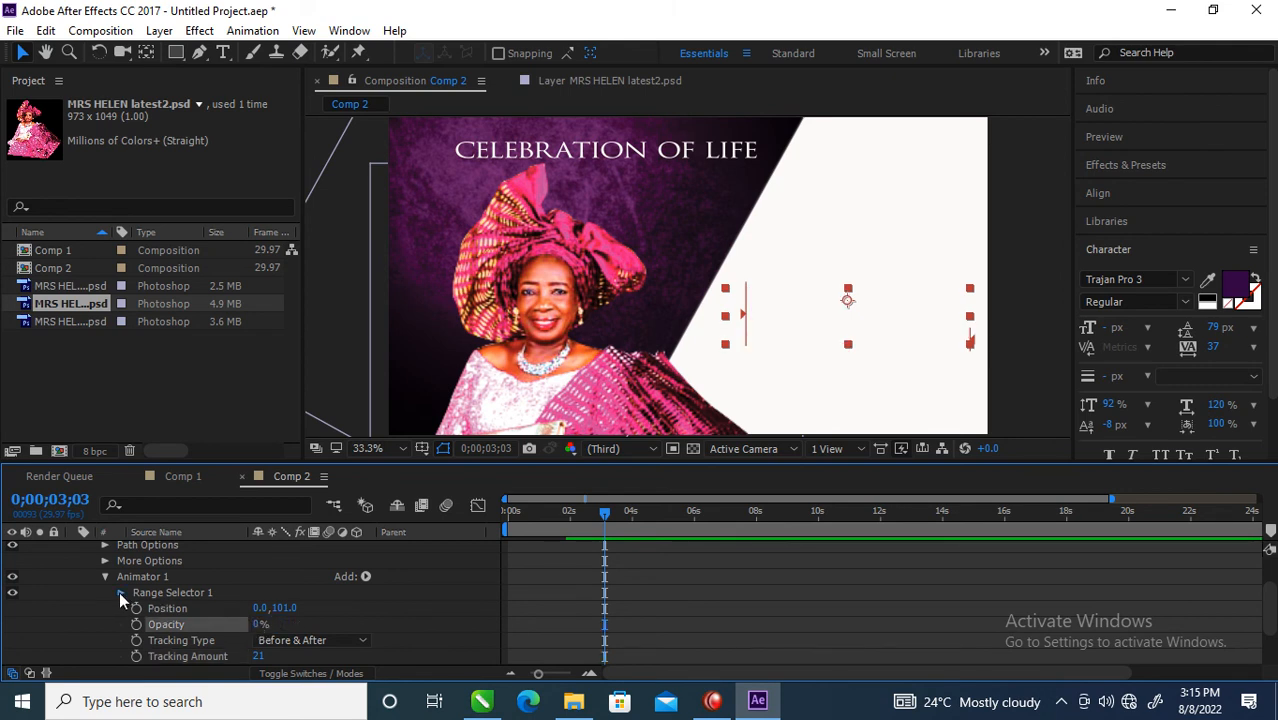
Keyframe the name animator's Range Selector Start from 0% at 0;00;01;08 to 100% at 0;00;02;10
click(120, 592)
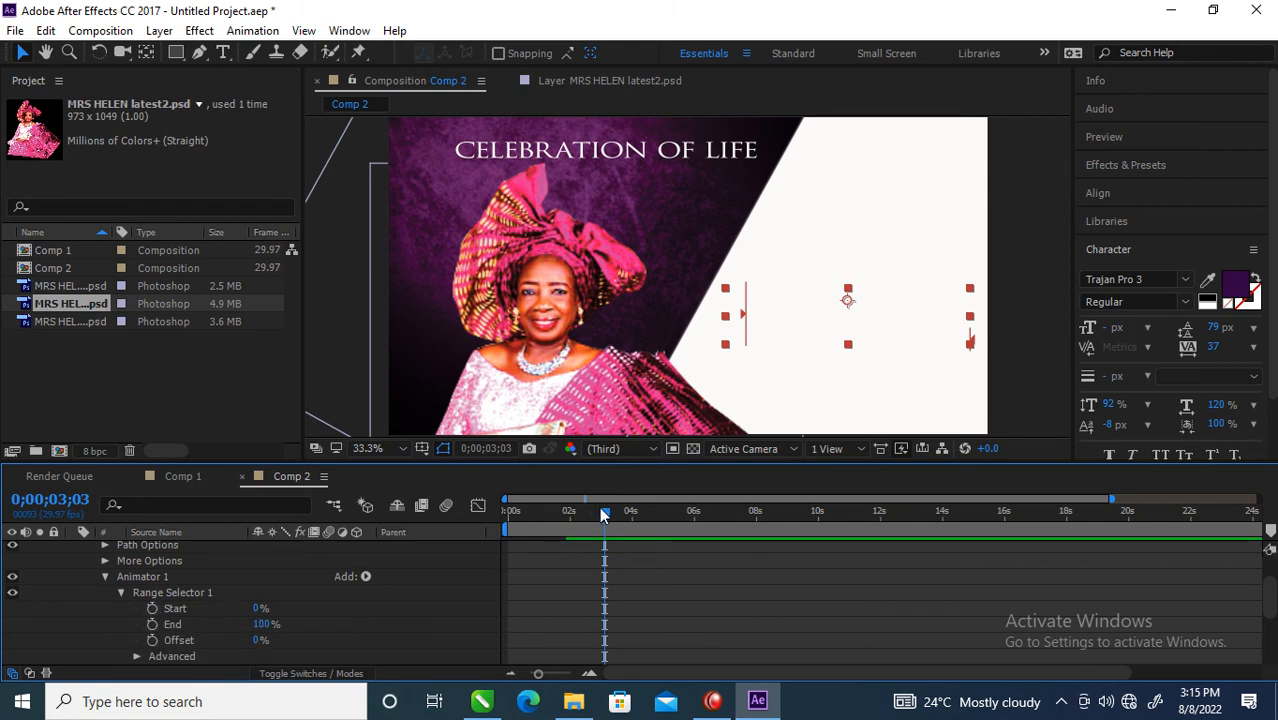
drag(597, 512, 548, 521)
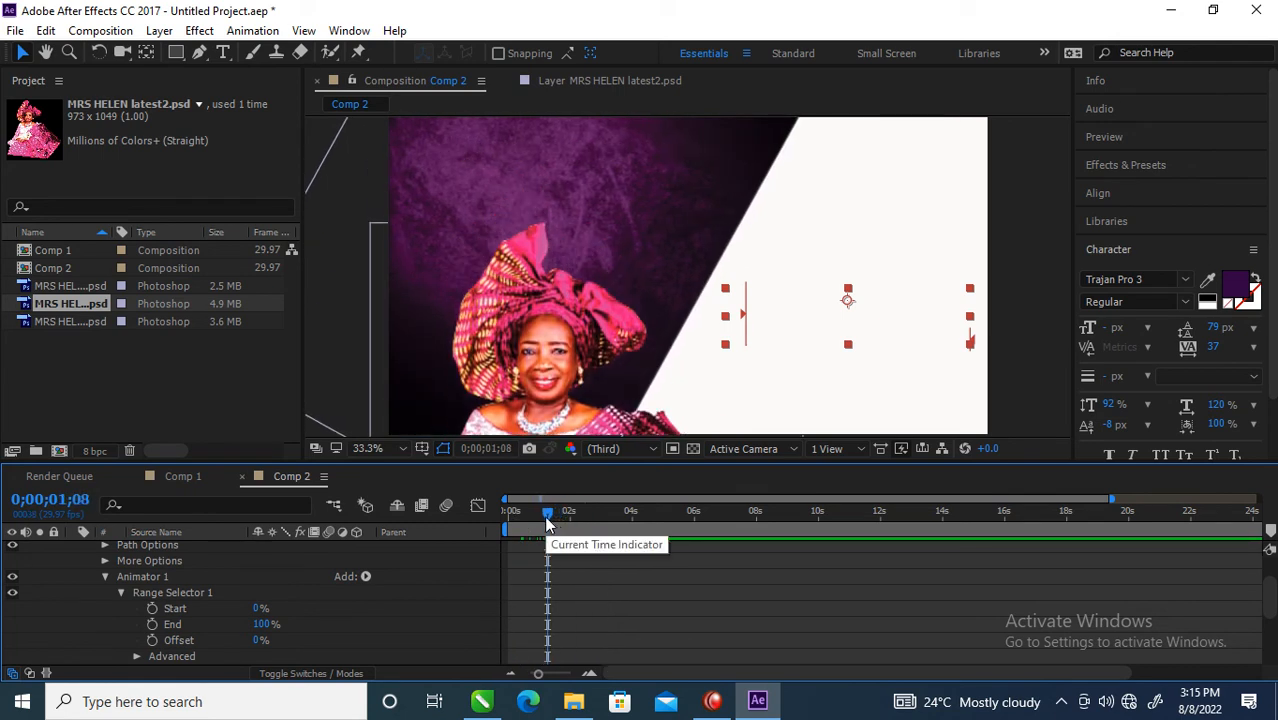
click(153, 609)
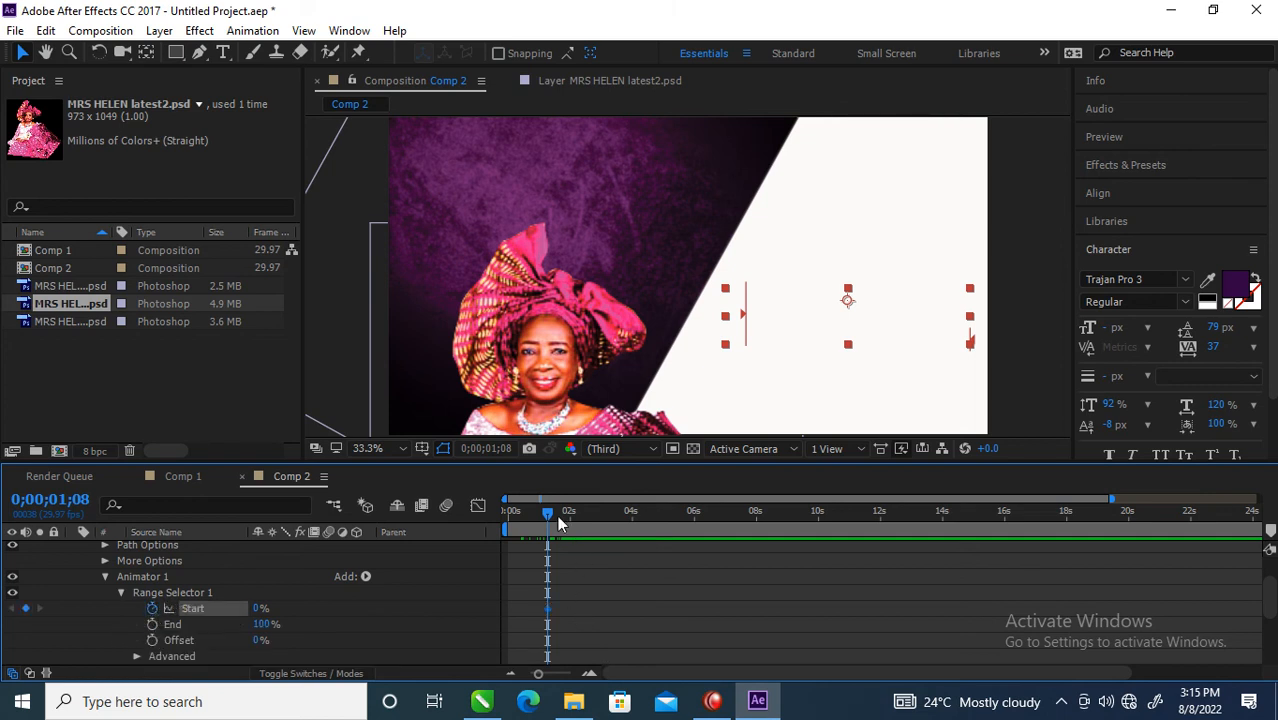
drag(546, 509, 581, 515)
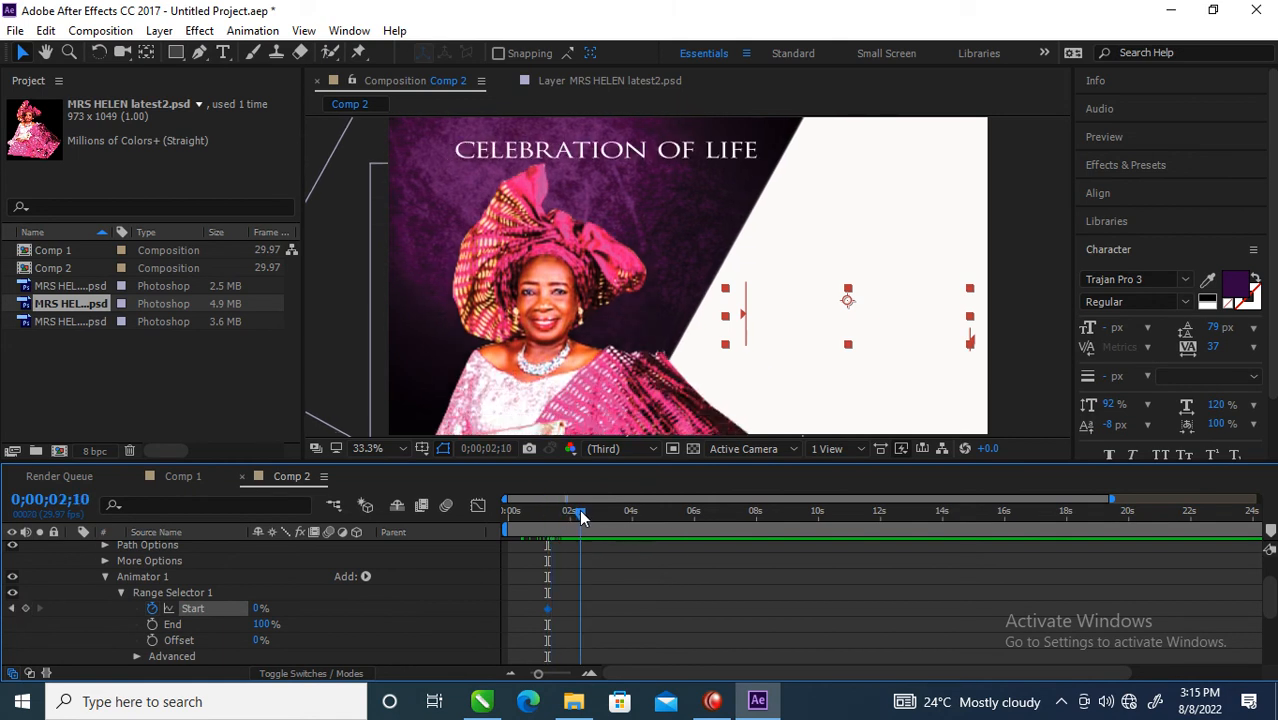
click(259, 608)
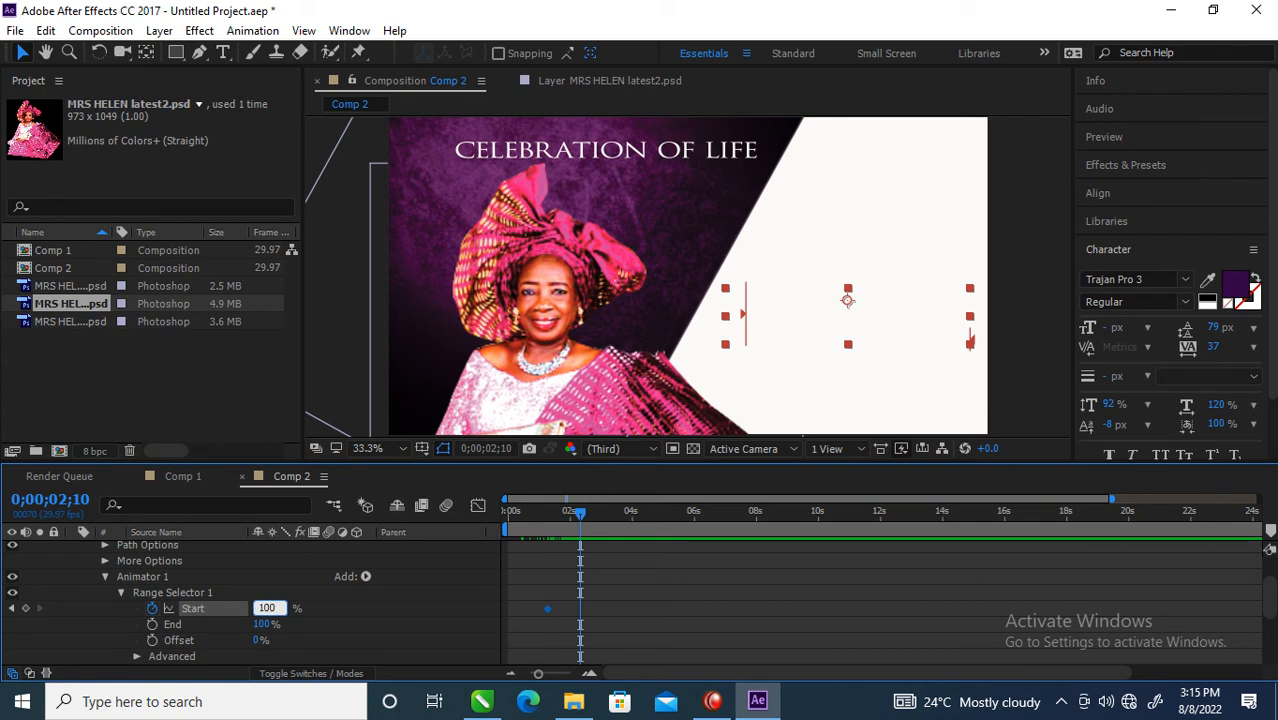
text(100)
key(Return)
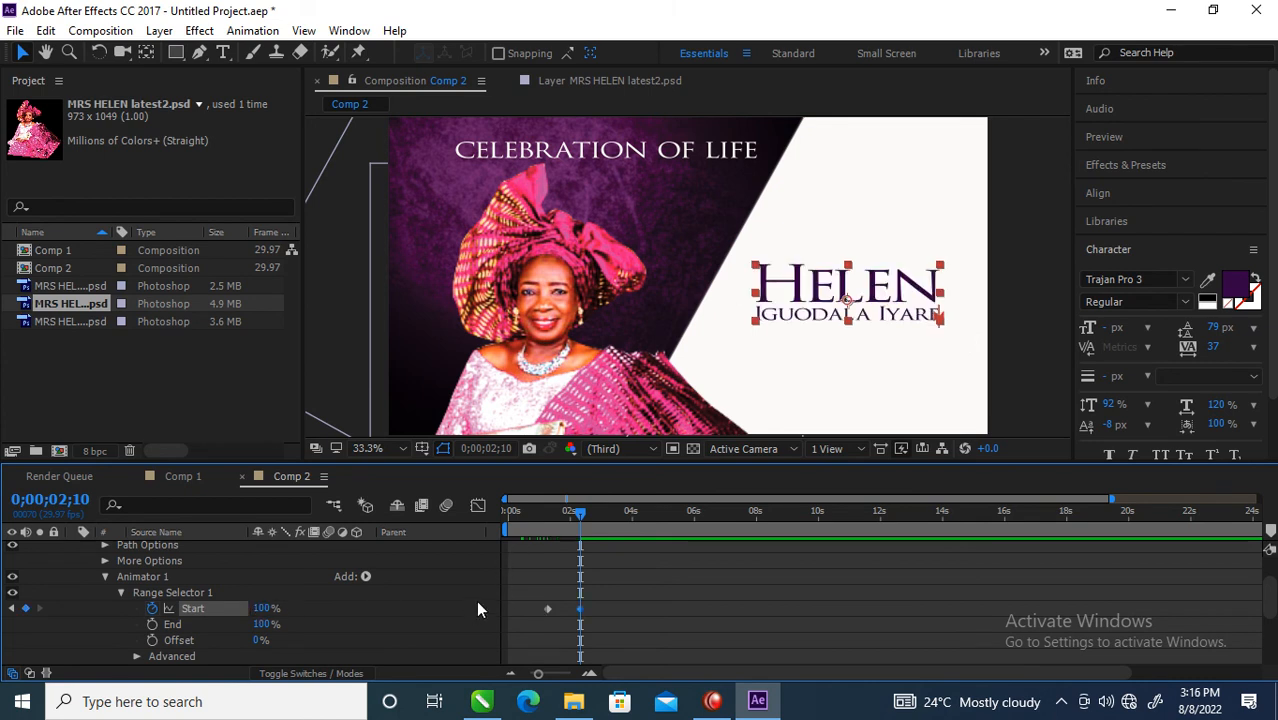
Apply Easy Ease to both Range Selector Start keyframes of the name layer
drag(530, 517, 594, 534)
drag(631, 602, 543, 609)
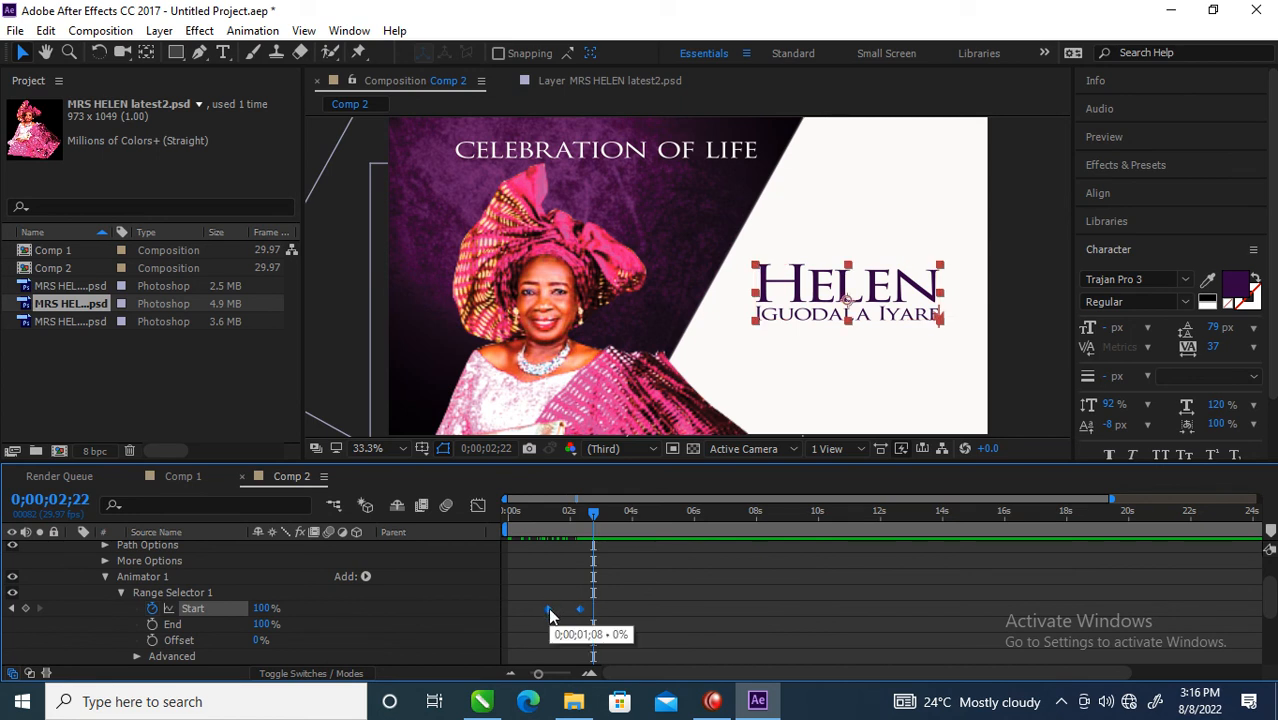
right_click(549, 611)
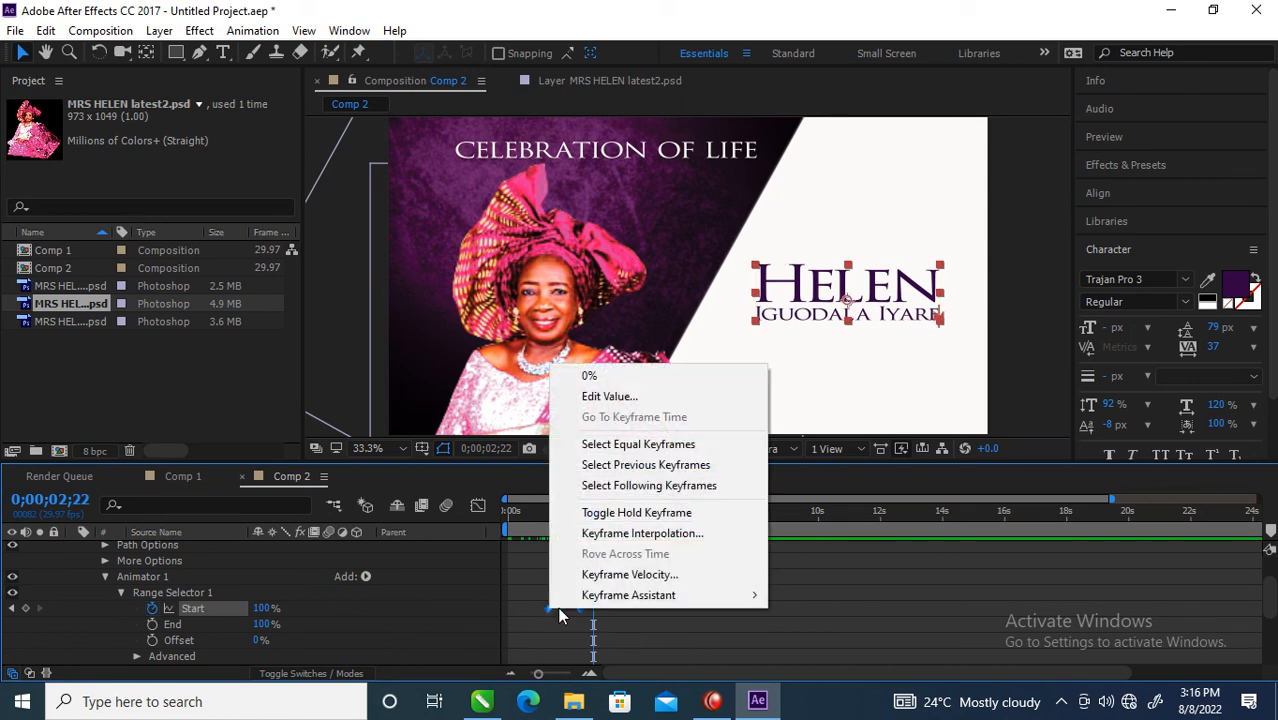
mouse_move(643, 604)
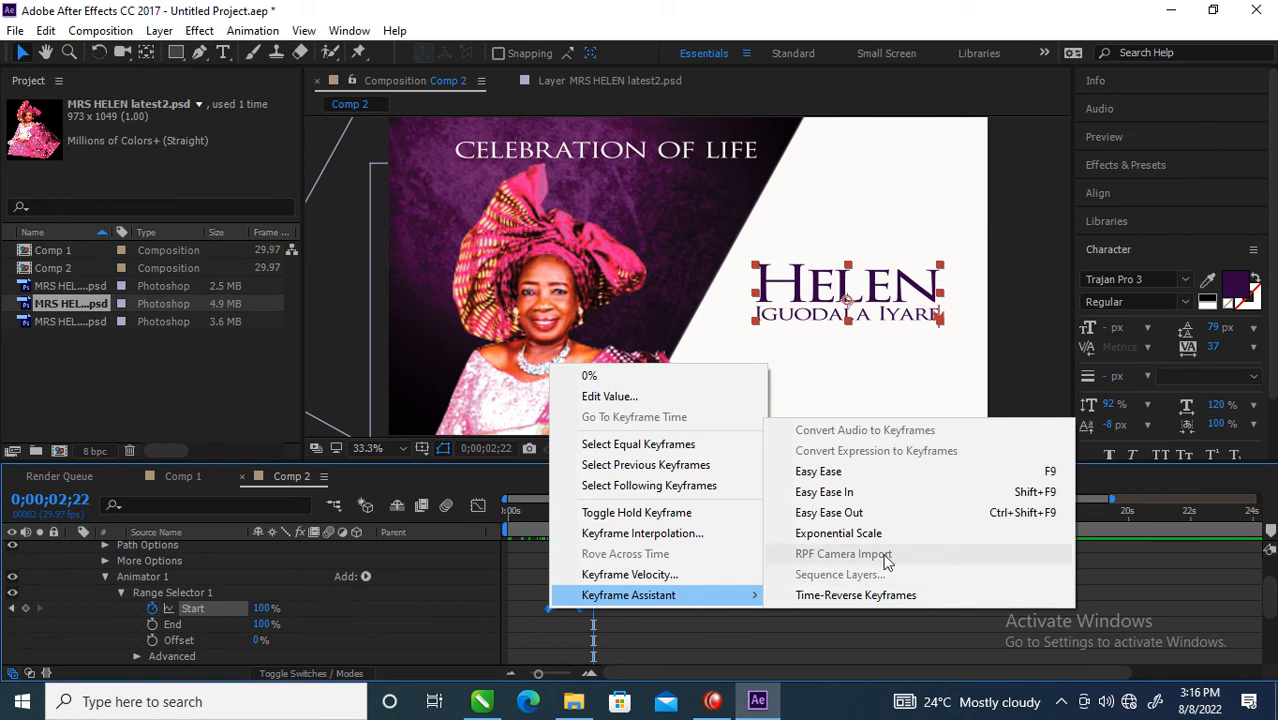
click(818, 471)
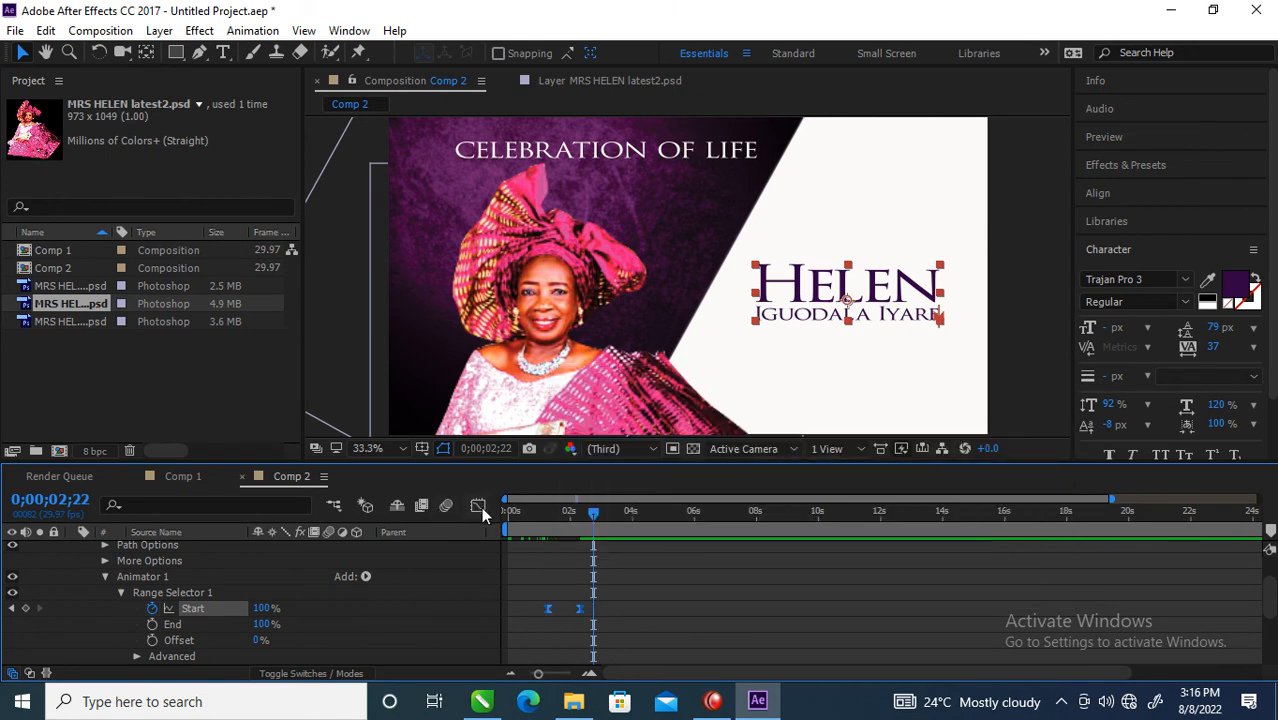
Reshape the Start keyframes' speed graph into a sharp central peak with 100% influence and return to the layer view
click(479, 506)
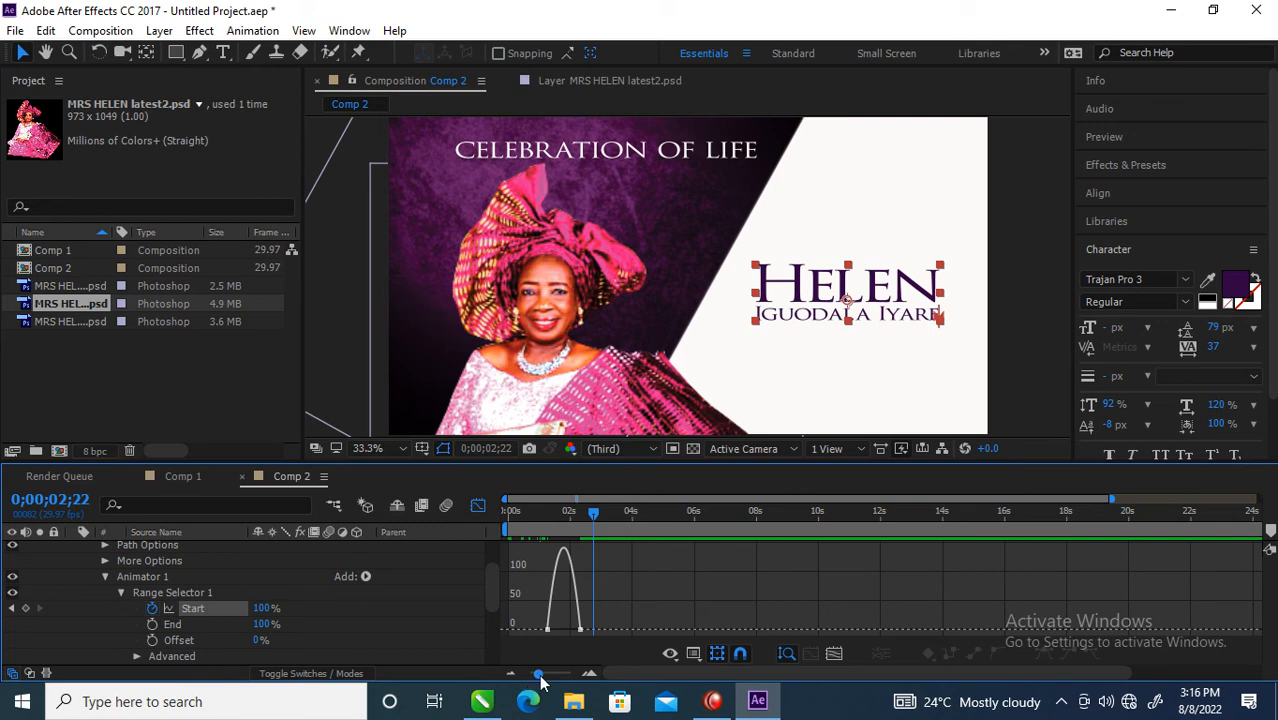
drag(546, 676, 552, 673)
drag(700, 545, 606, 628)
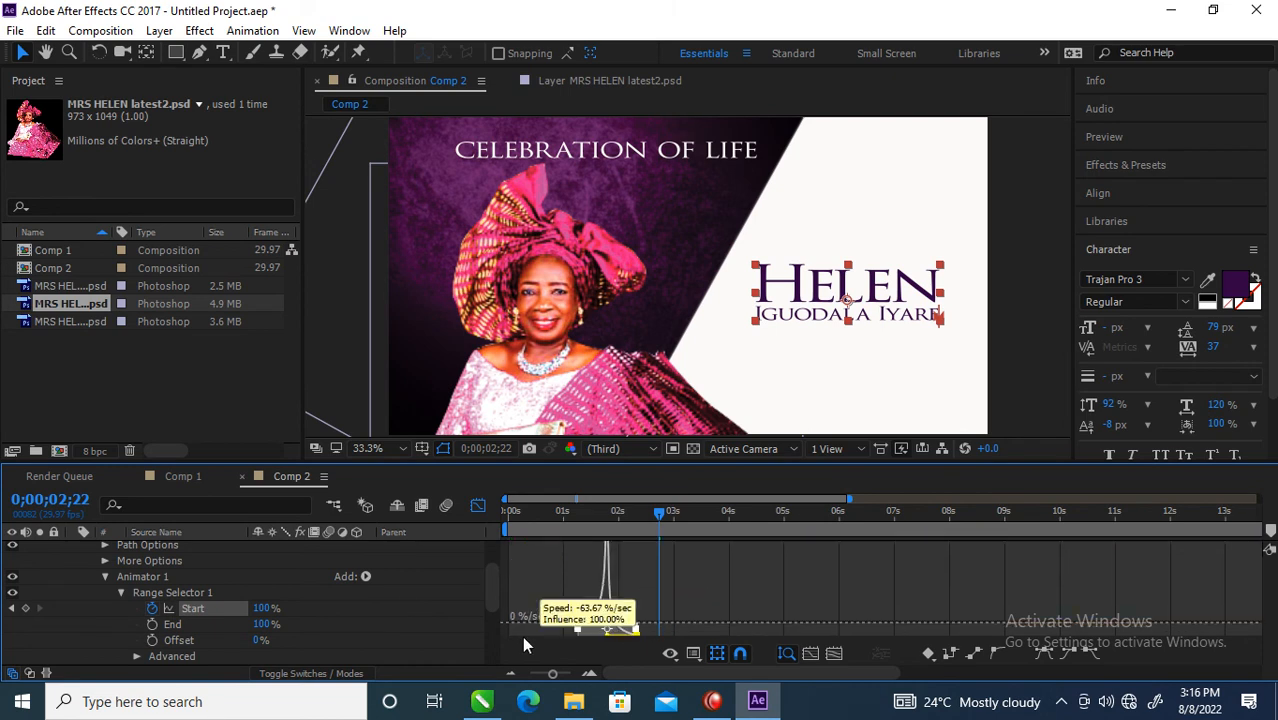
click(477, 506)
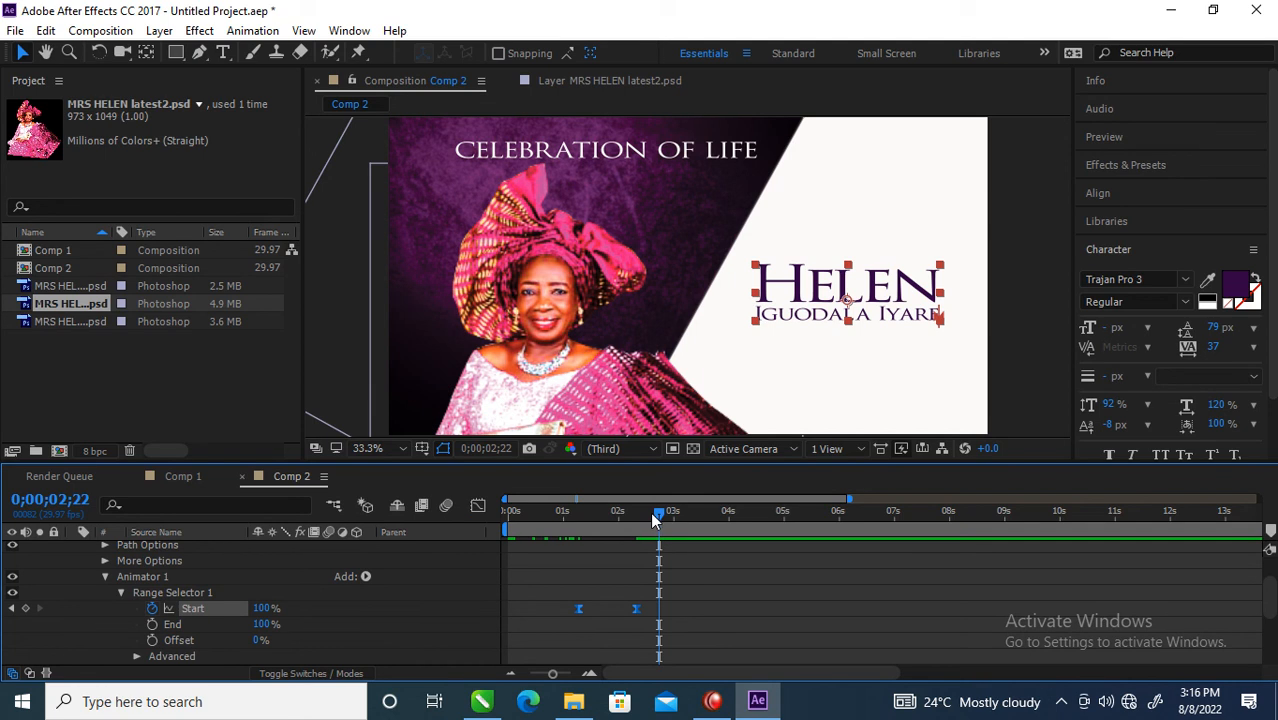
drag(658, 519, 636, 535)
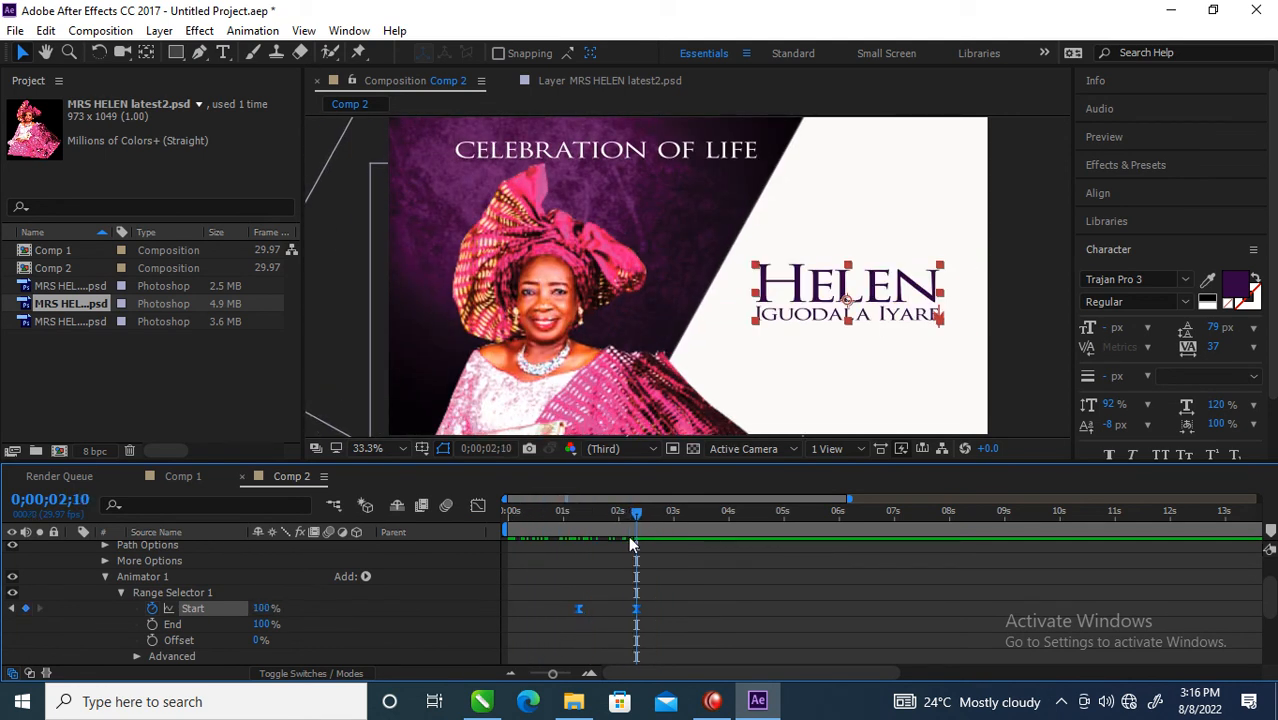
Collapse the name layer and add the gold CELEBRATION OF A MATRIARCH badge image as the topmost layer
click(63, 285)
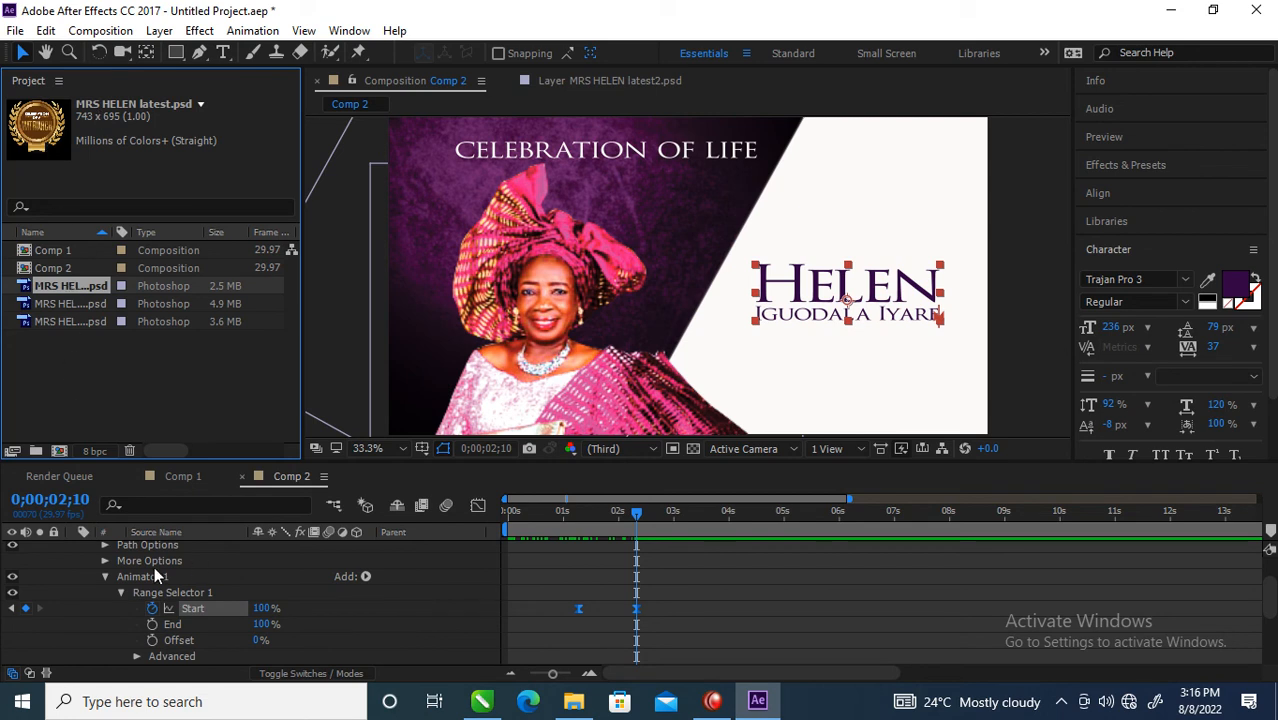
scroll(175, 561, up, 2)
click(71, 547)
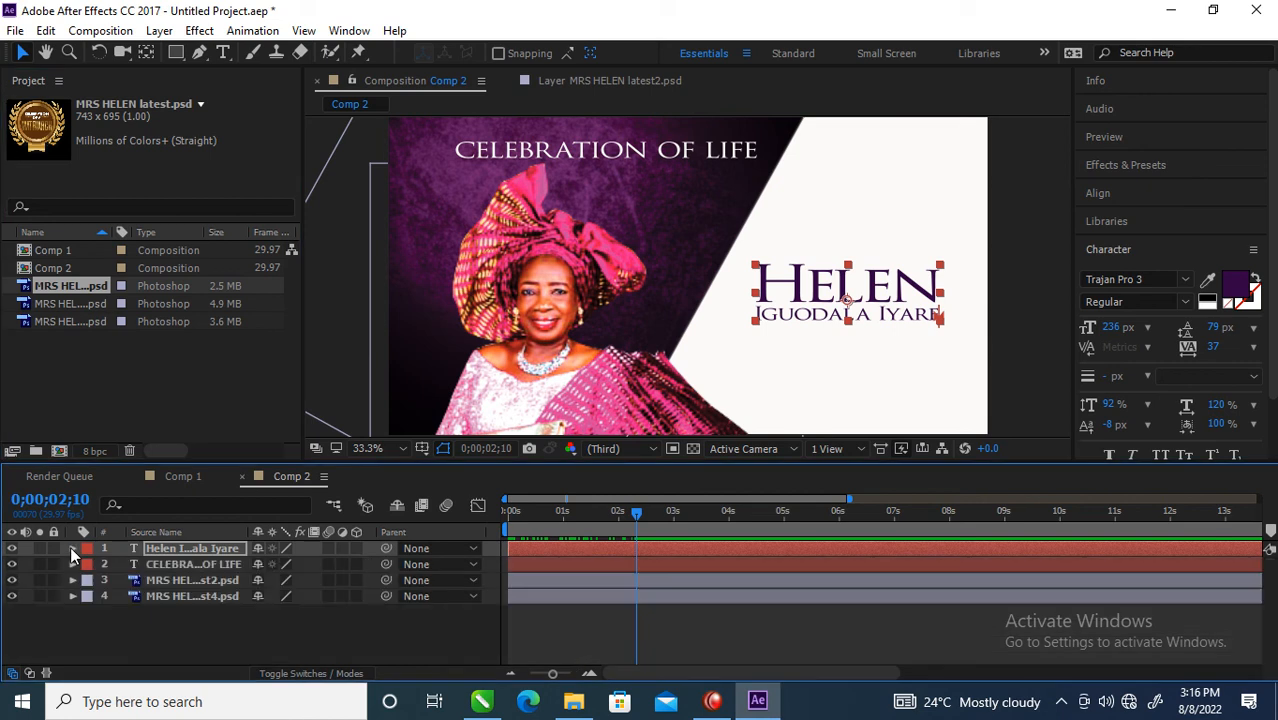
drag(59, 284, 160, 549)
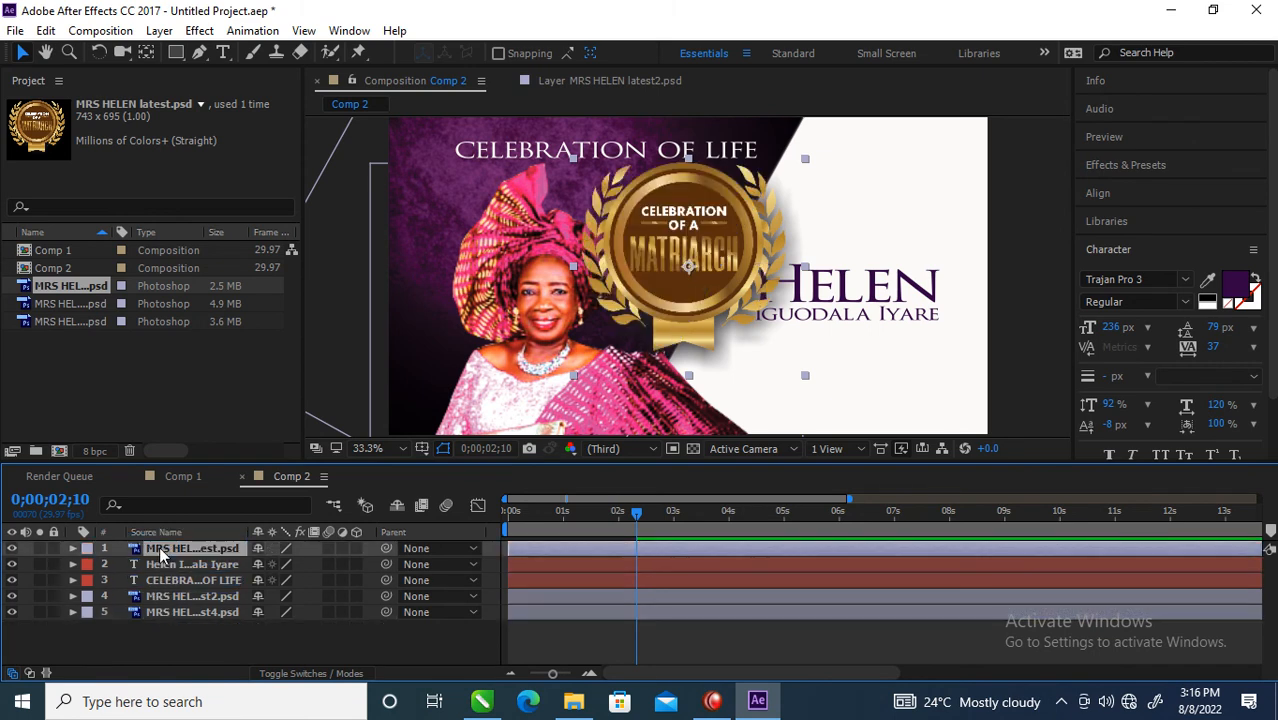
Scale the badge down to about 54% and place it above the name in the white area, at about 1557,315
click(808, 166)
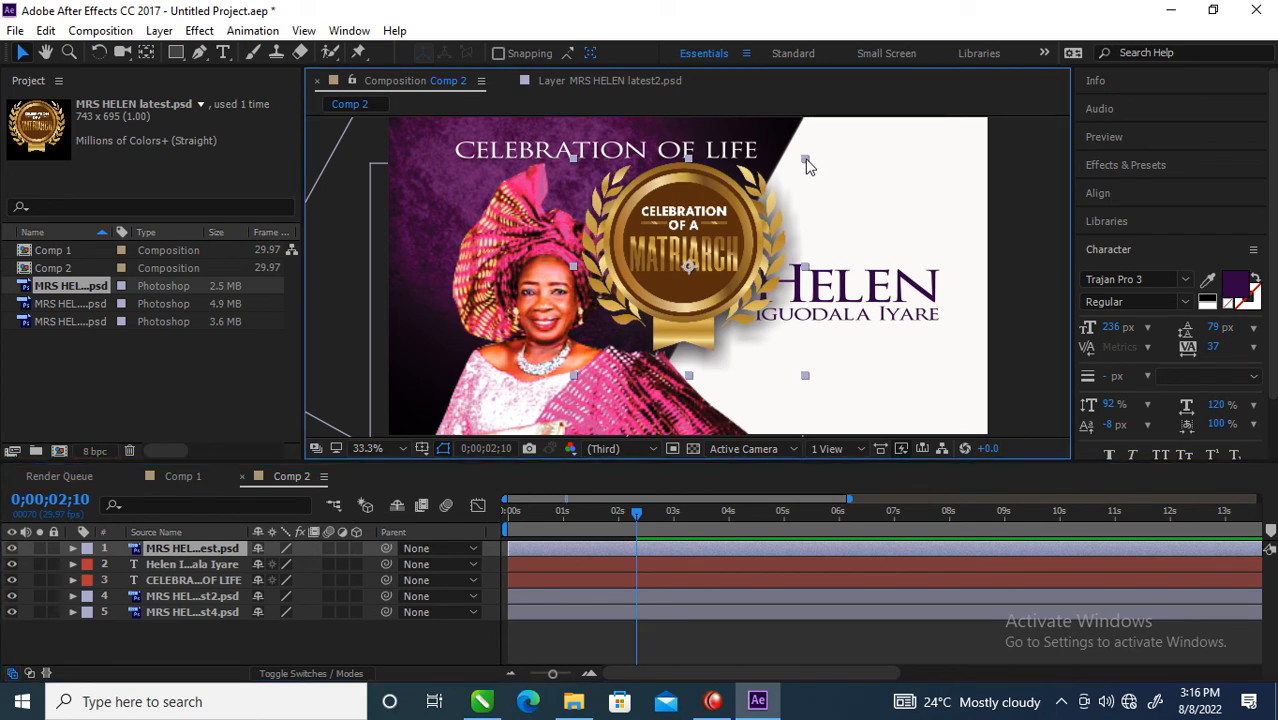
drag(808, 166, 900, 169)
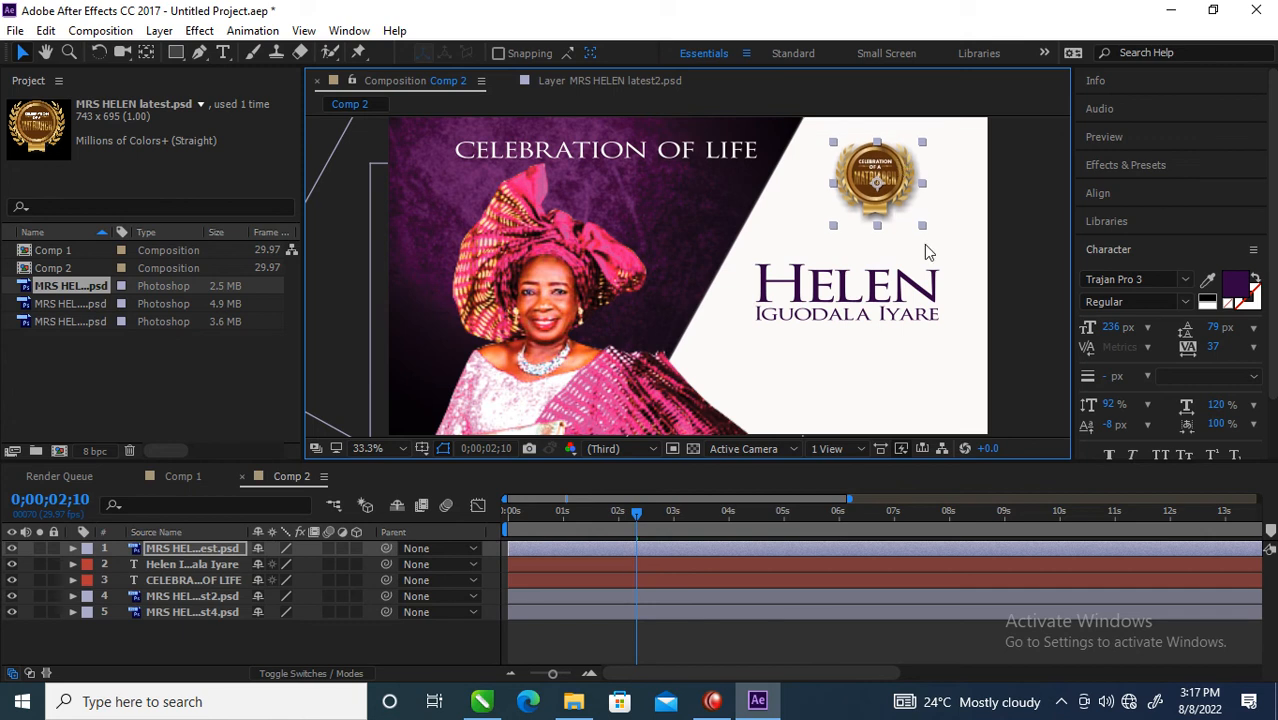
drag(924, 232, 944, 254)
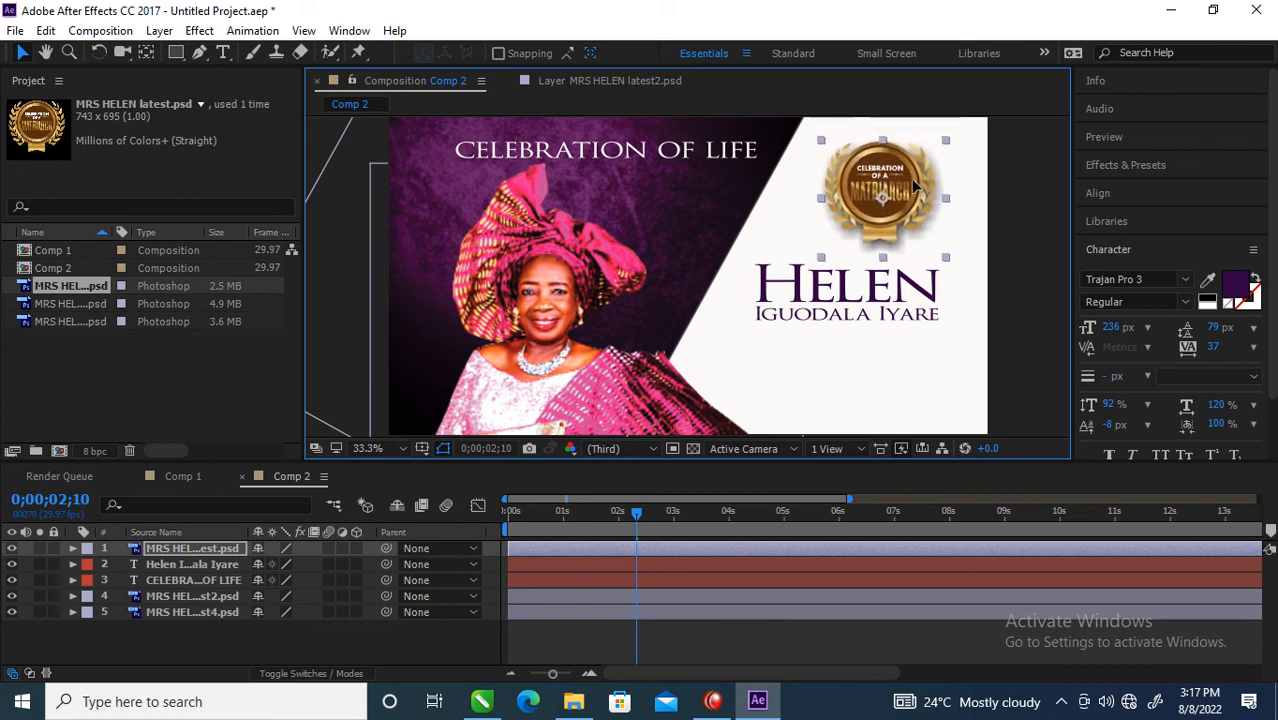
mouse_move(905, 182)
mouse_down()
mouse_move(690, 176)
mouse_move(918, 184)
mouse_up()
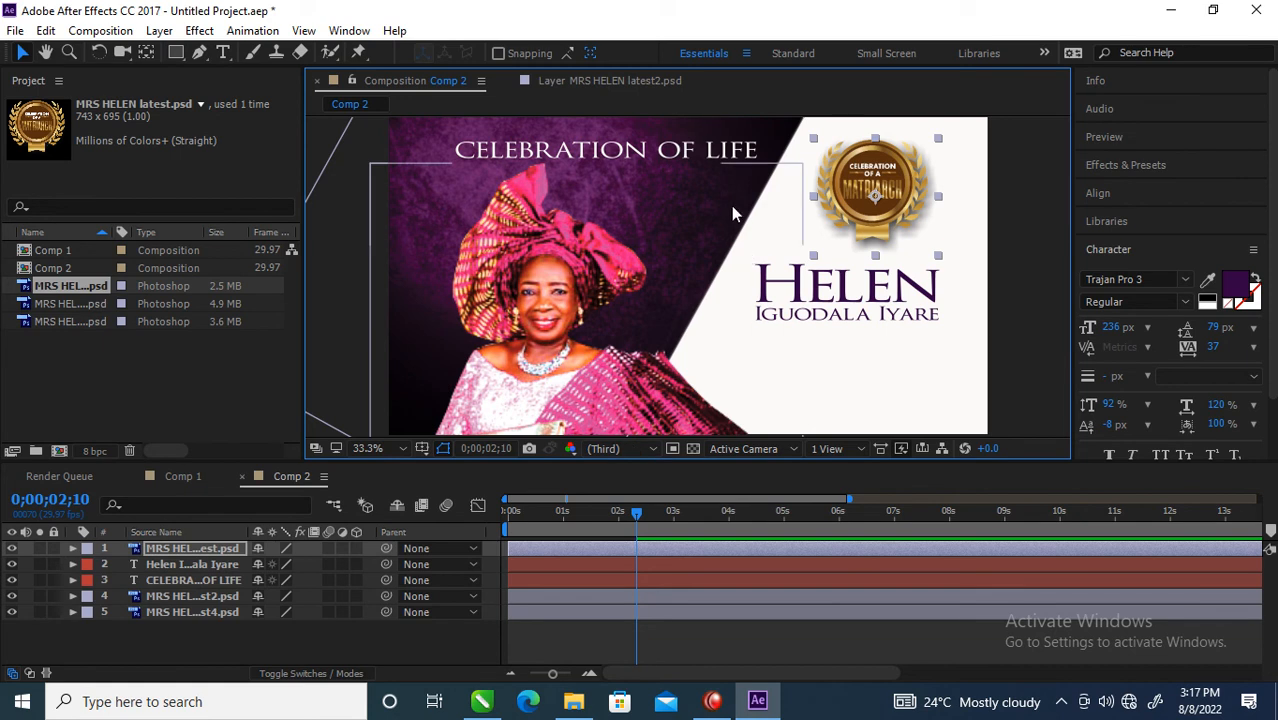
Keyframe the badge's Position to drop from 1557,-231 above the frame at 0;00;01;01 to 1557,315 at about 0;00;01;20
drag(639, 512, 514, 518)
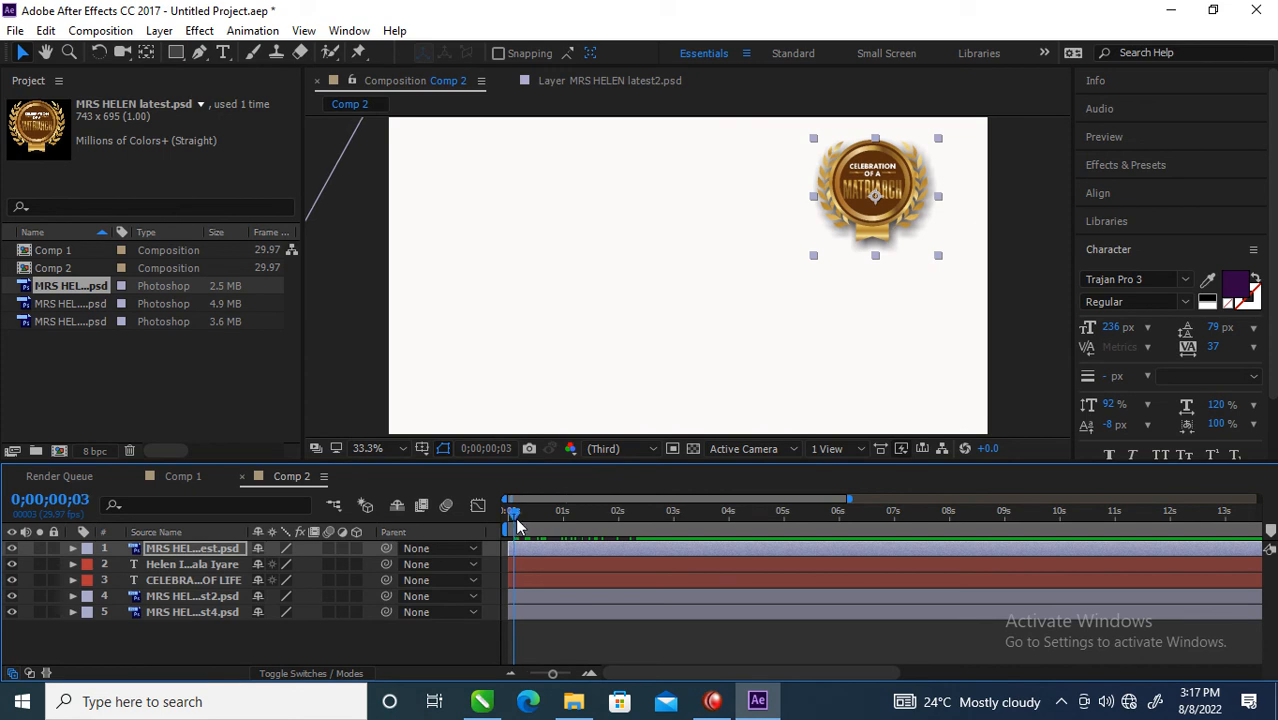
drag(517, 527, 571, 549)
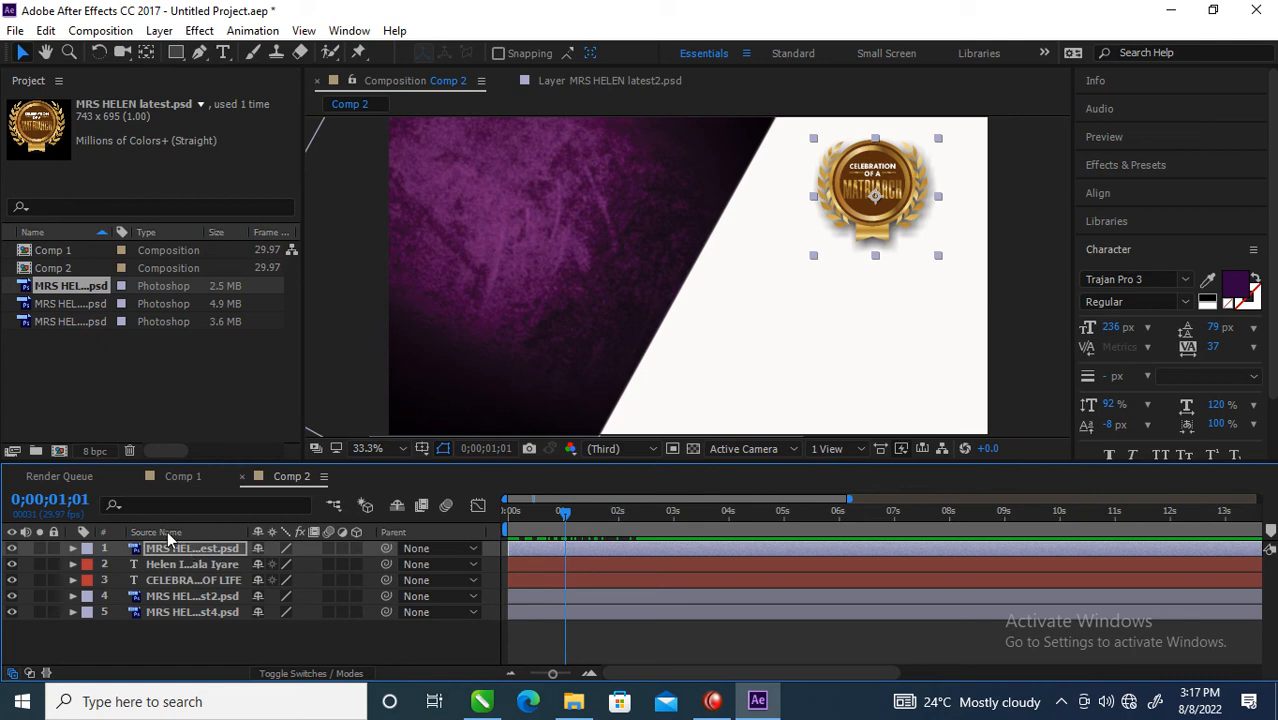
click(72, 549)
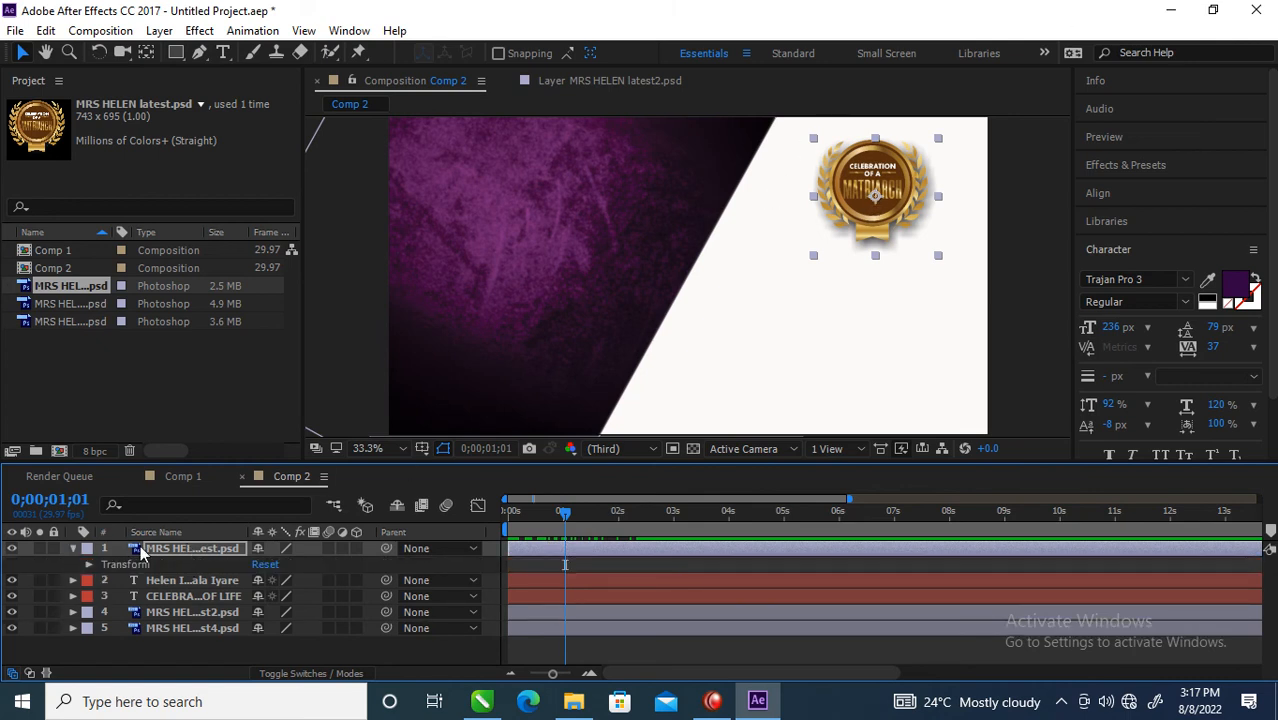
click(89, 565)
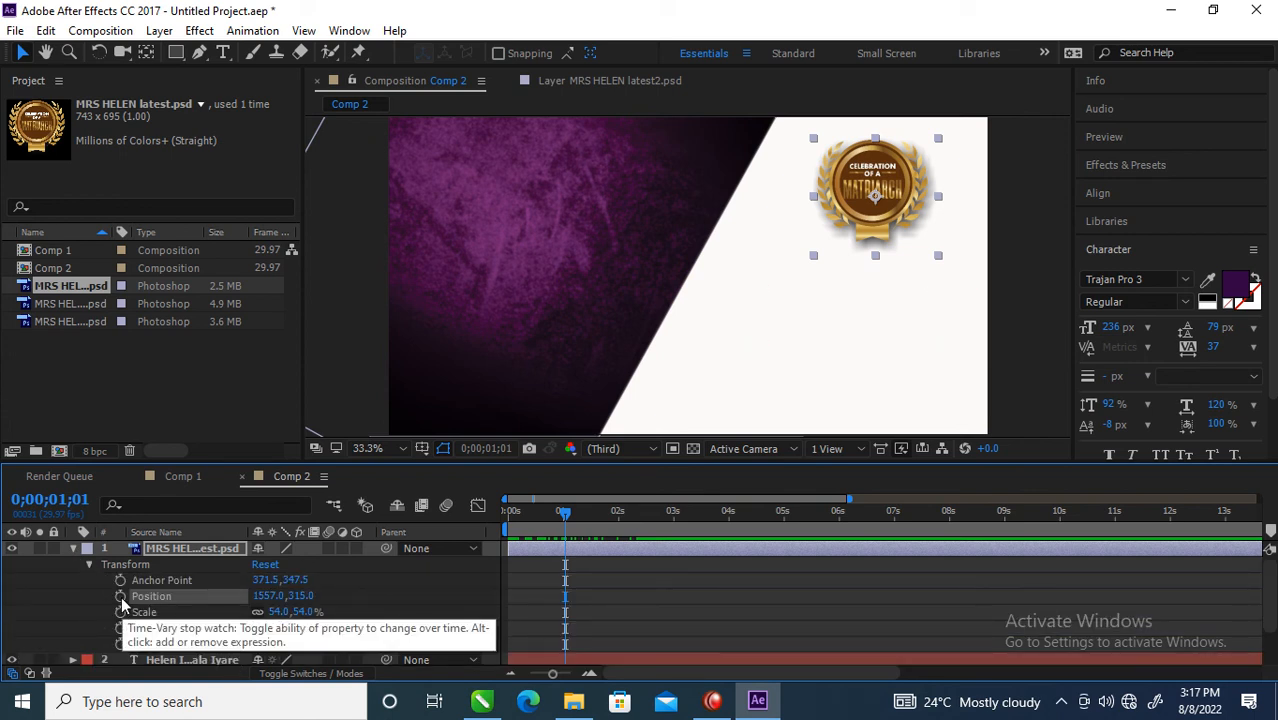
click(121, 598)
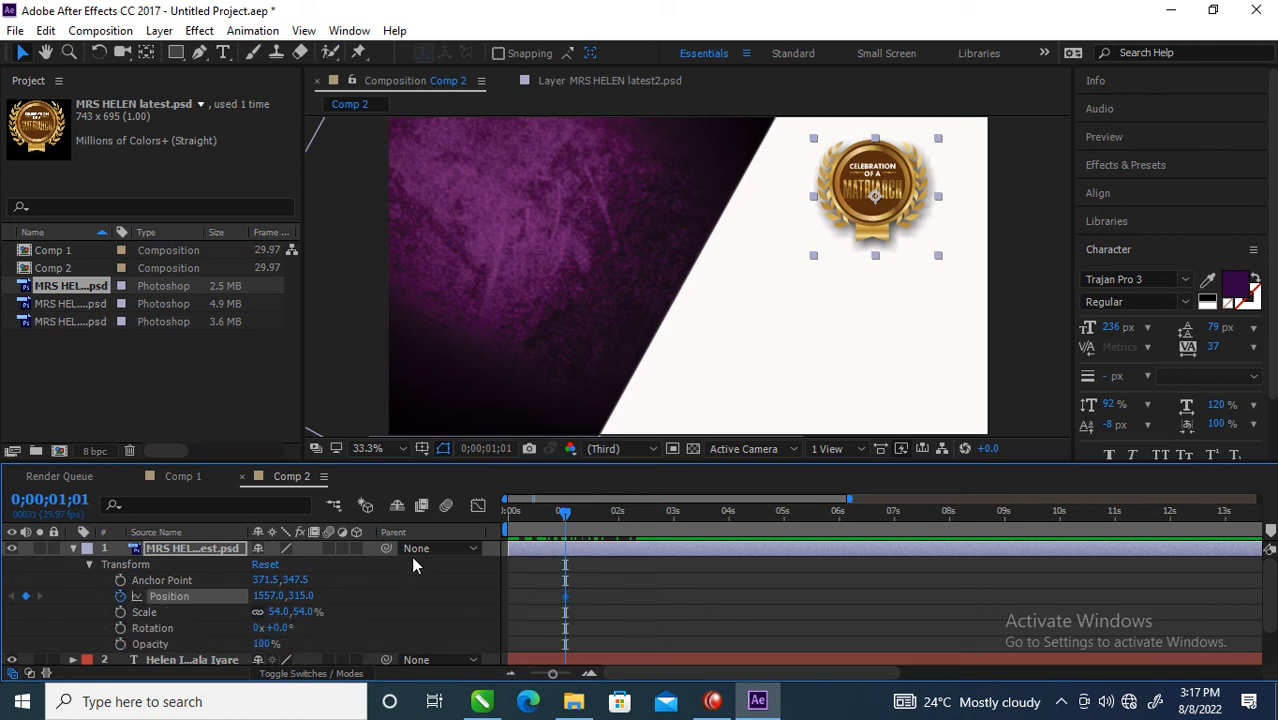
drag(567, 598, 603, 600)
drag(906, 207, 909, 71)
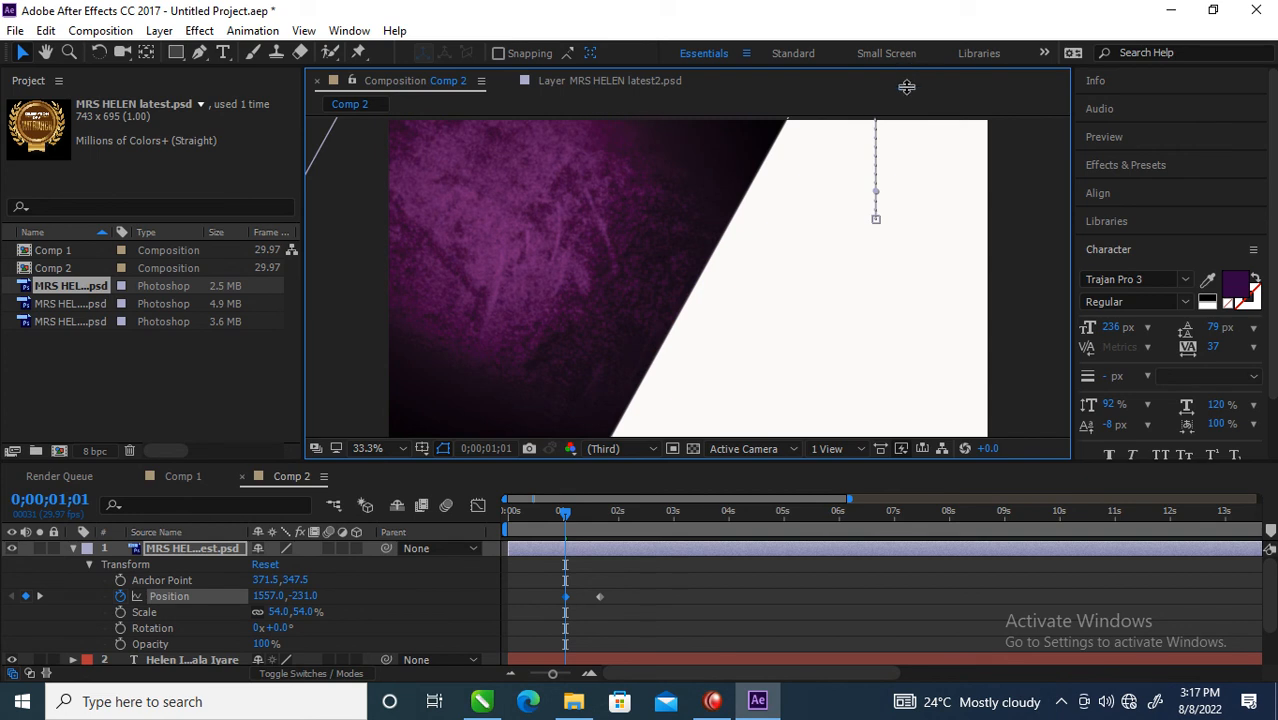
Apply Easy Ease to both Position keyframes of the badge layer
drag(566, 517, 620, 528)
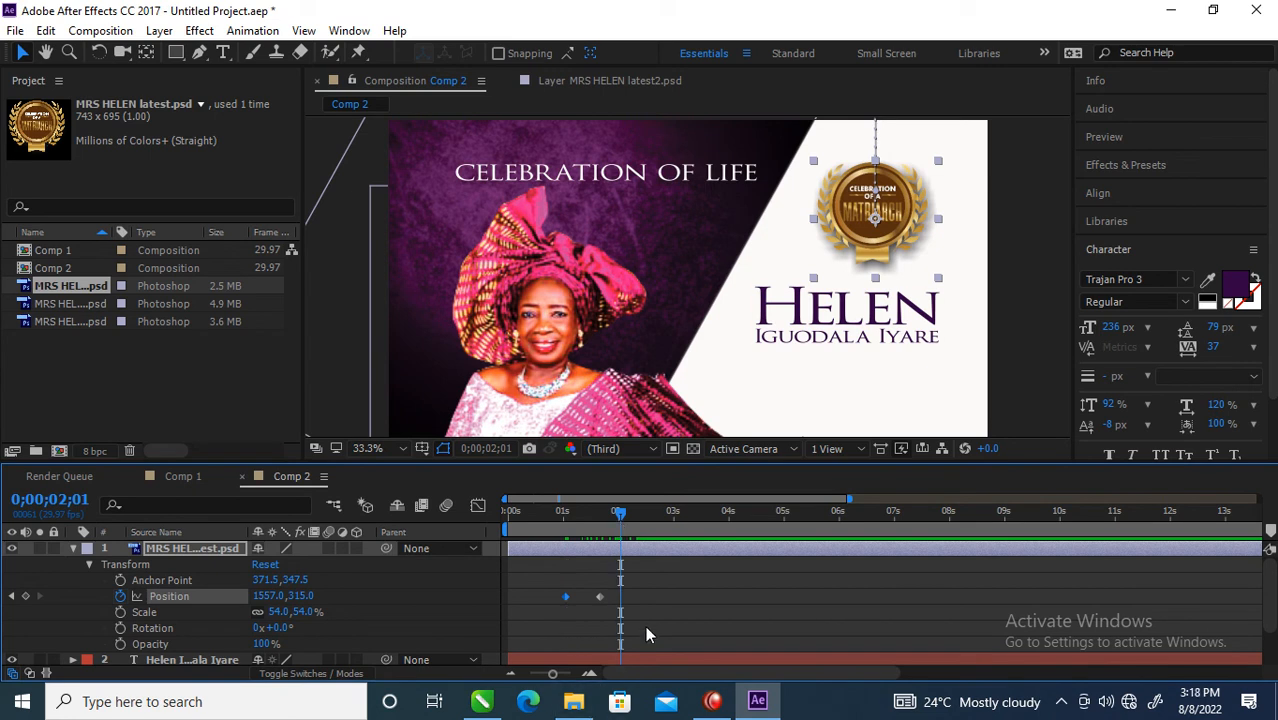
click(652, 590)
drag(654, 588, 567, 602)
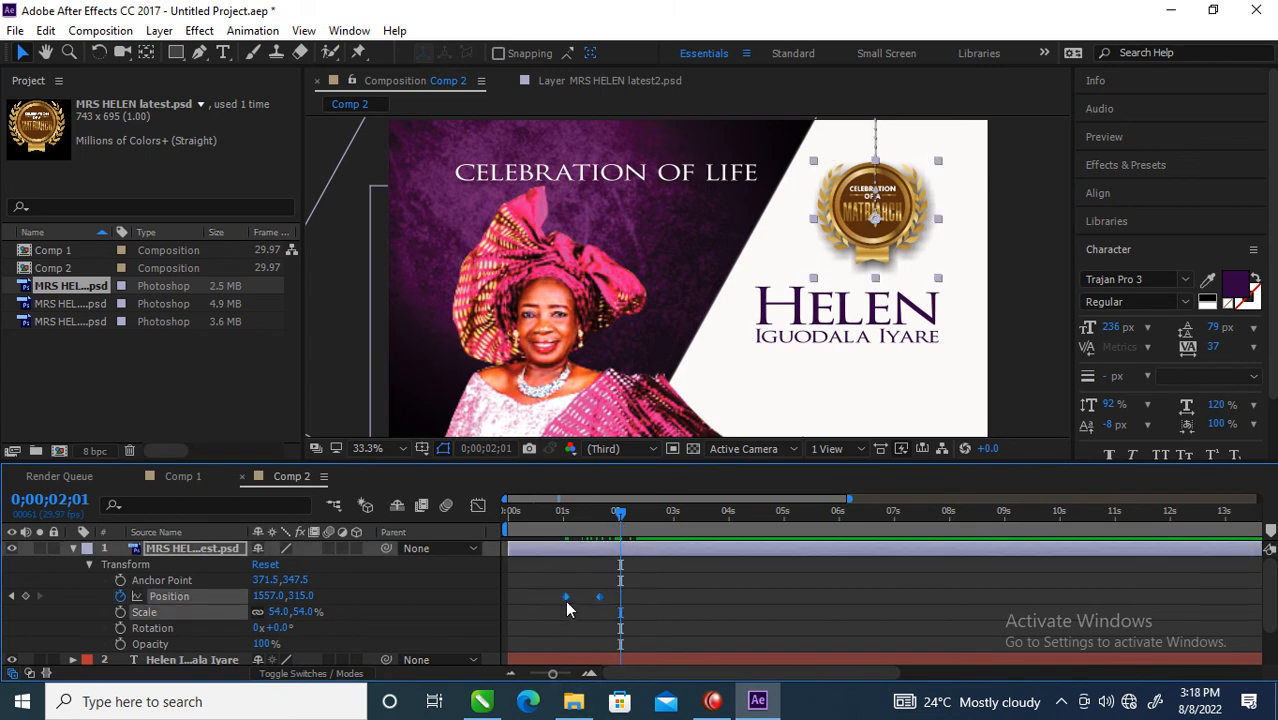
right_click(564, 598)
mouse_move(677, 588)
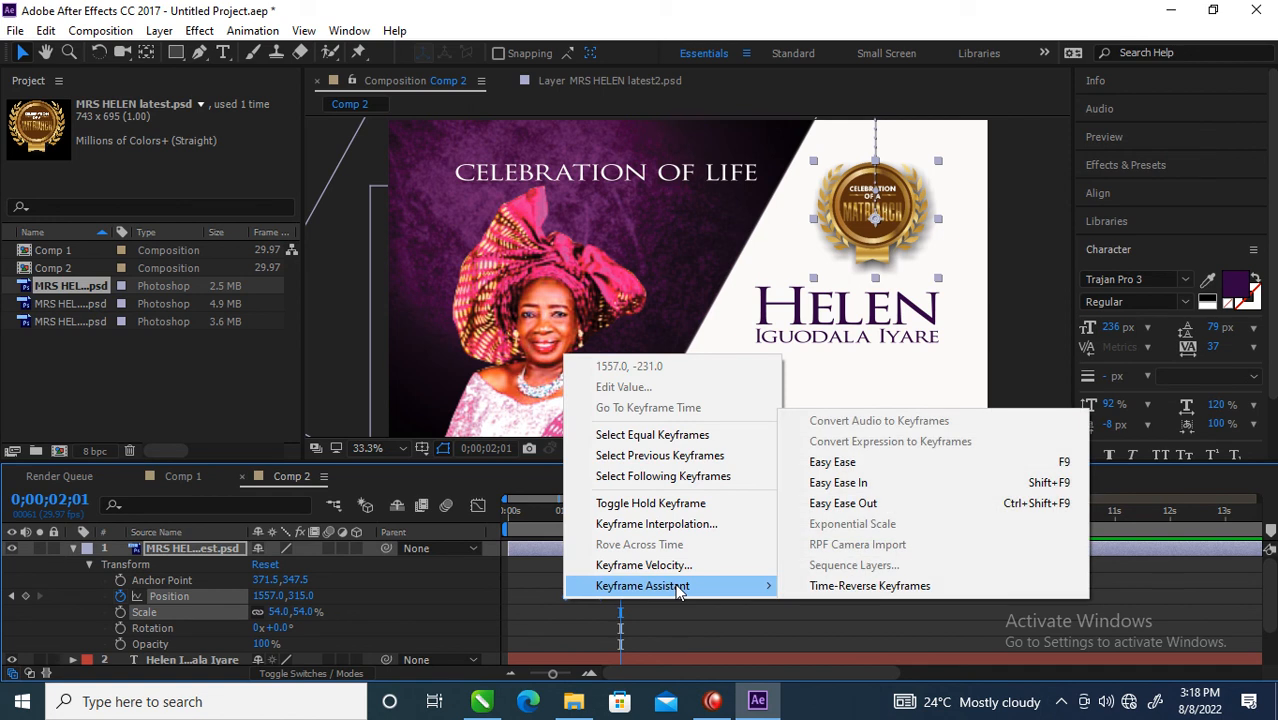
click(841, 466)
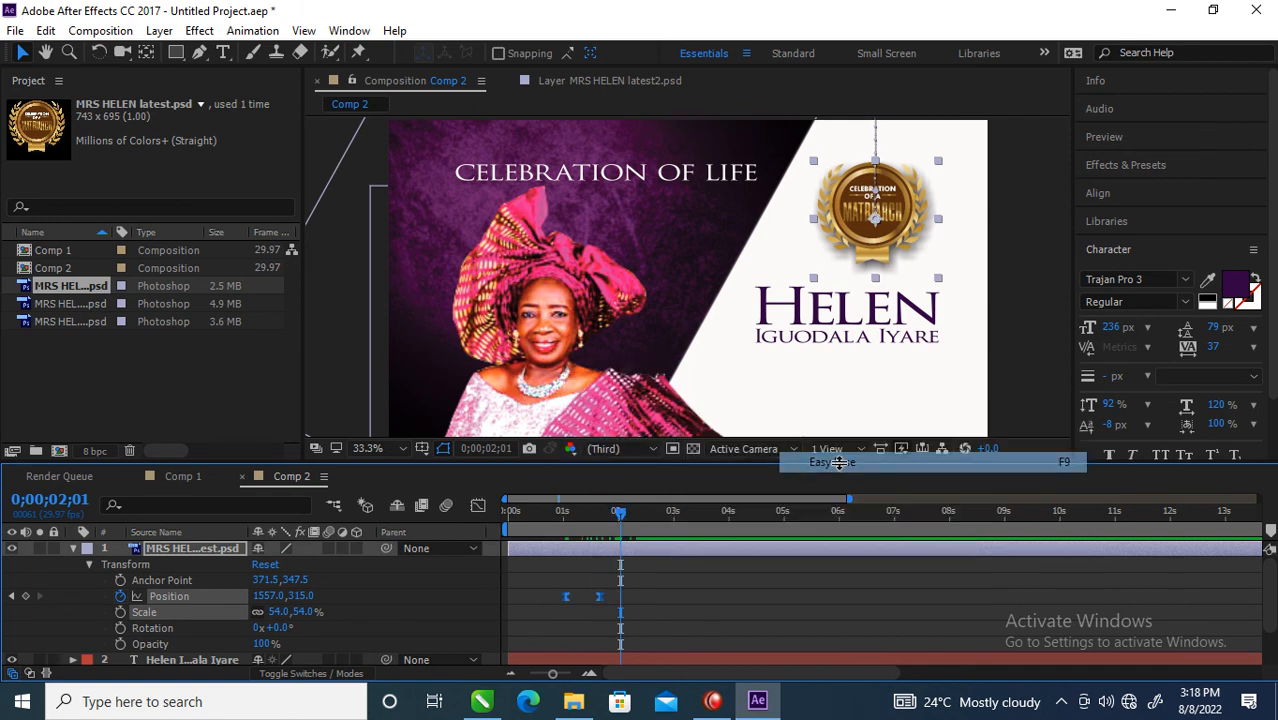
Reshape the badge Position keyframes' speed graph into a sharp central peak by lengthening the easing on both keyframes
click(478, 506)
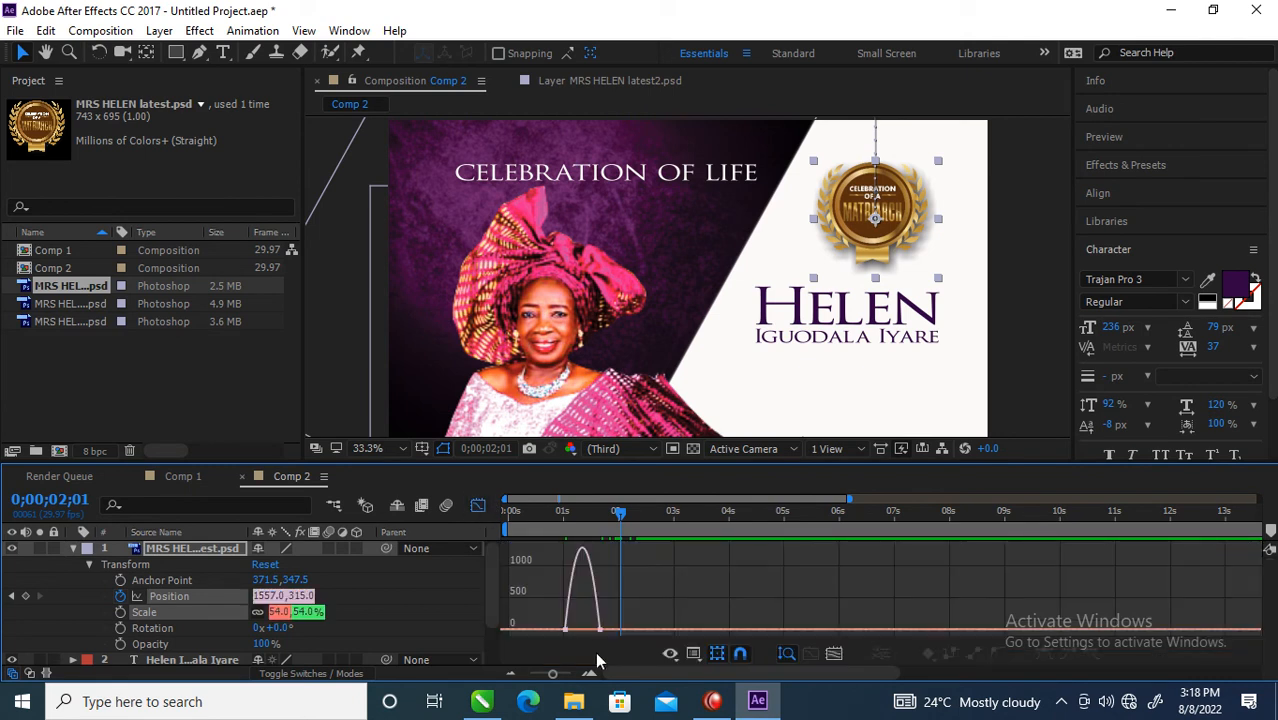
drag(552, 674, 560, 674)
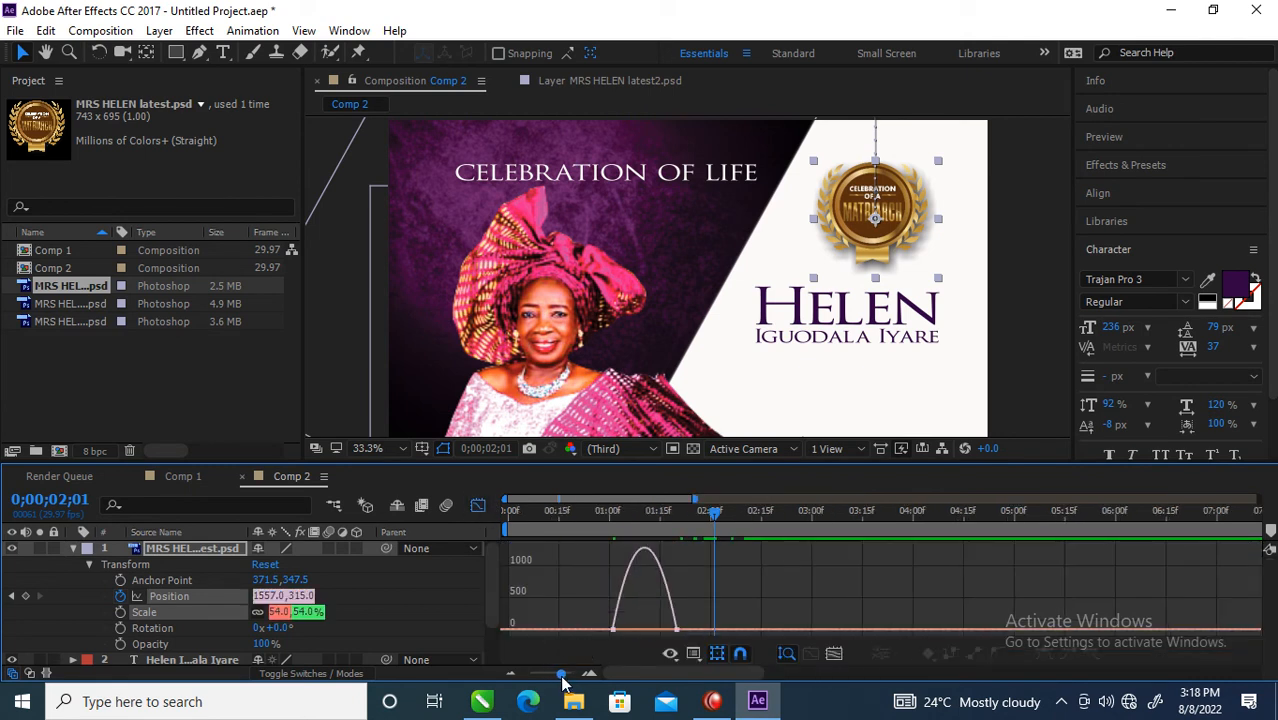
drag(576, 610, 700, 634)
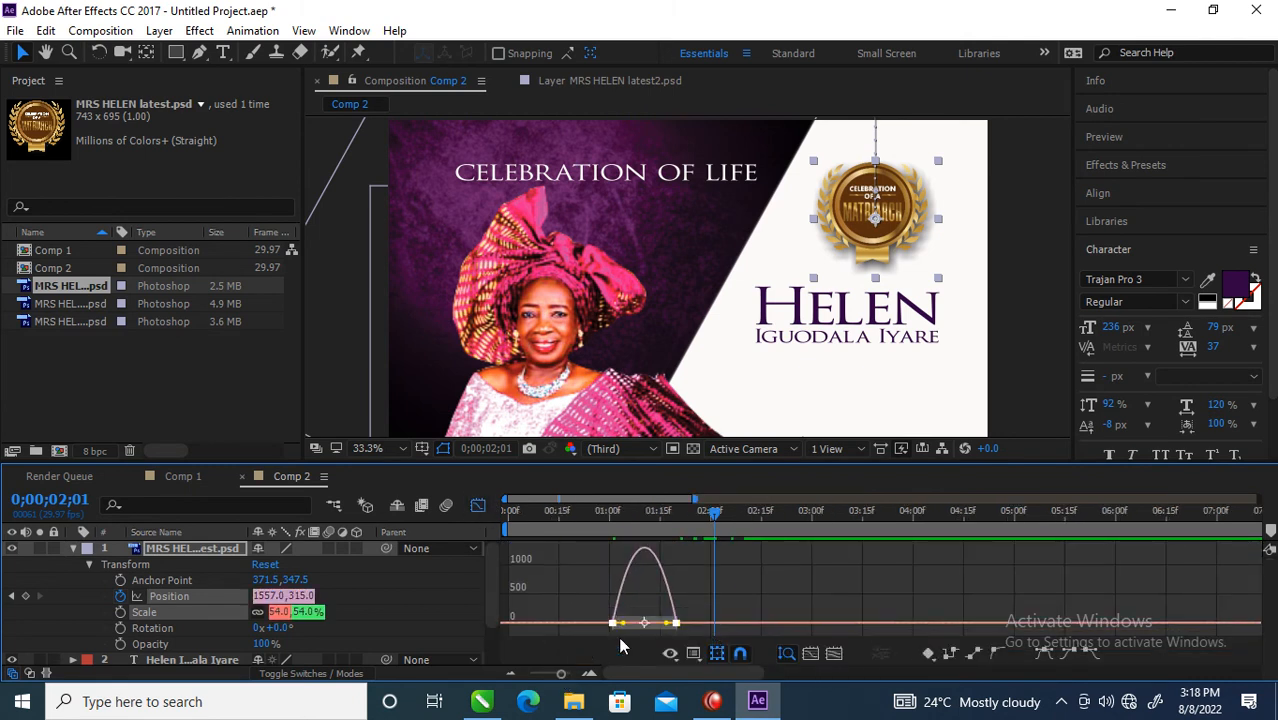
drag(626, 622, 601, 633)
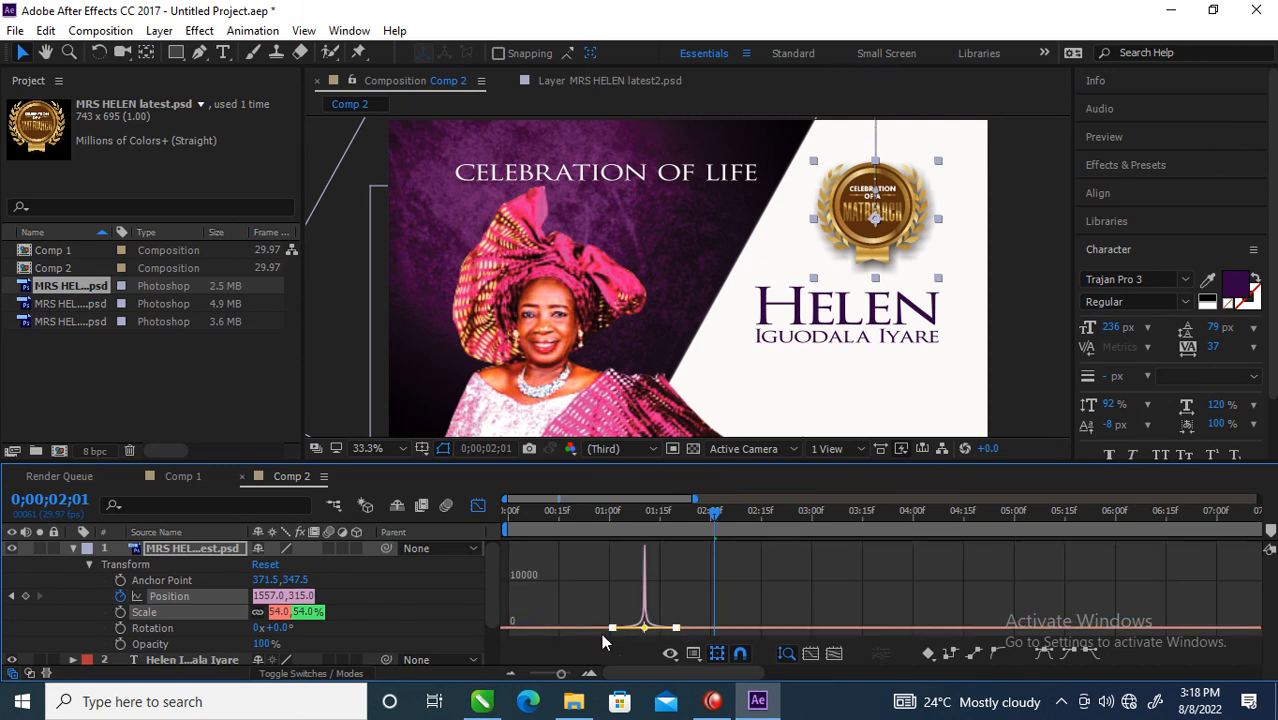
Leave the graph view, move the current time to 0;00;02;04 and collapse the badge layer's properties
click(476, 506)
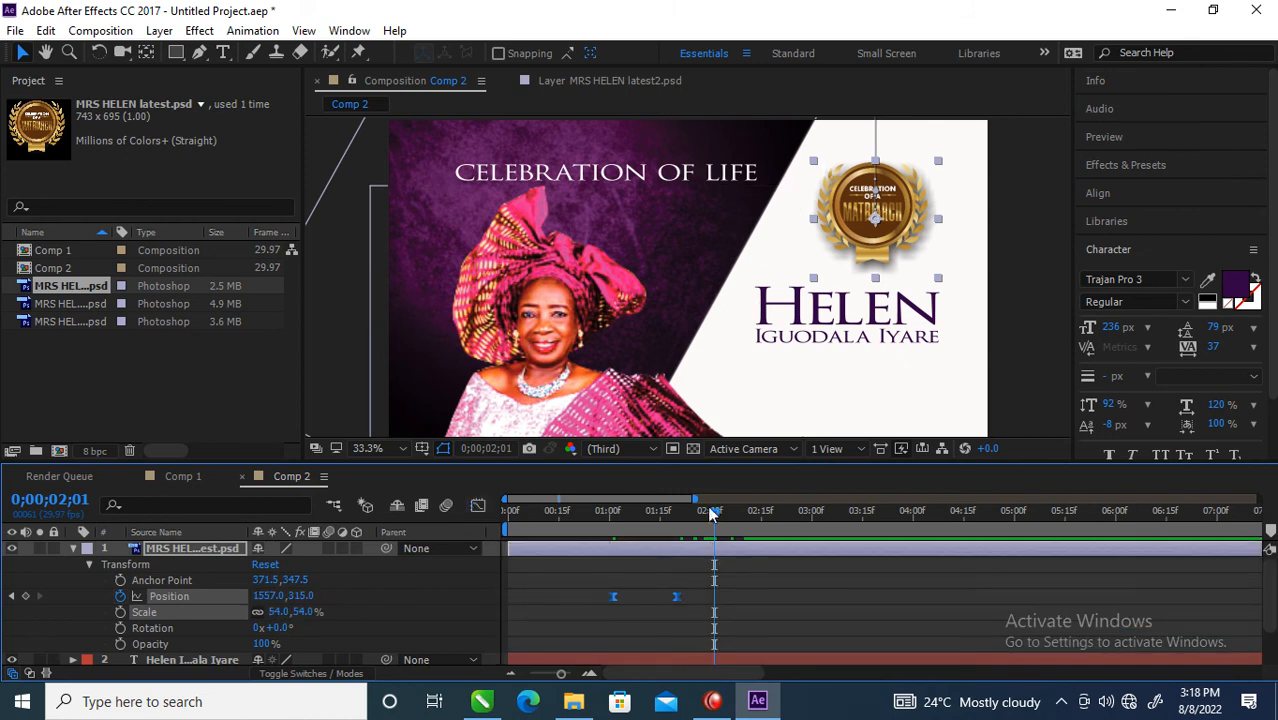
drag(708, 507, 725, 556)
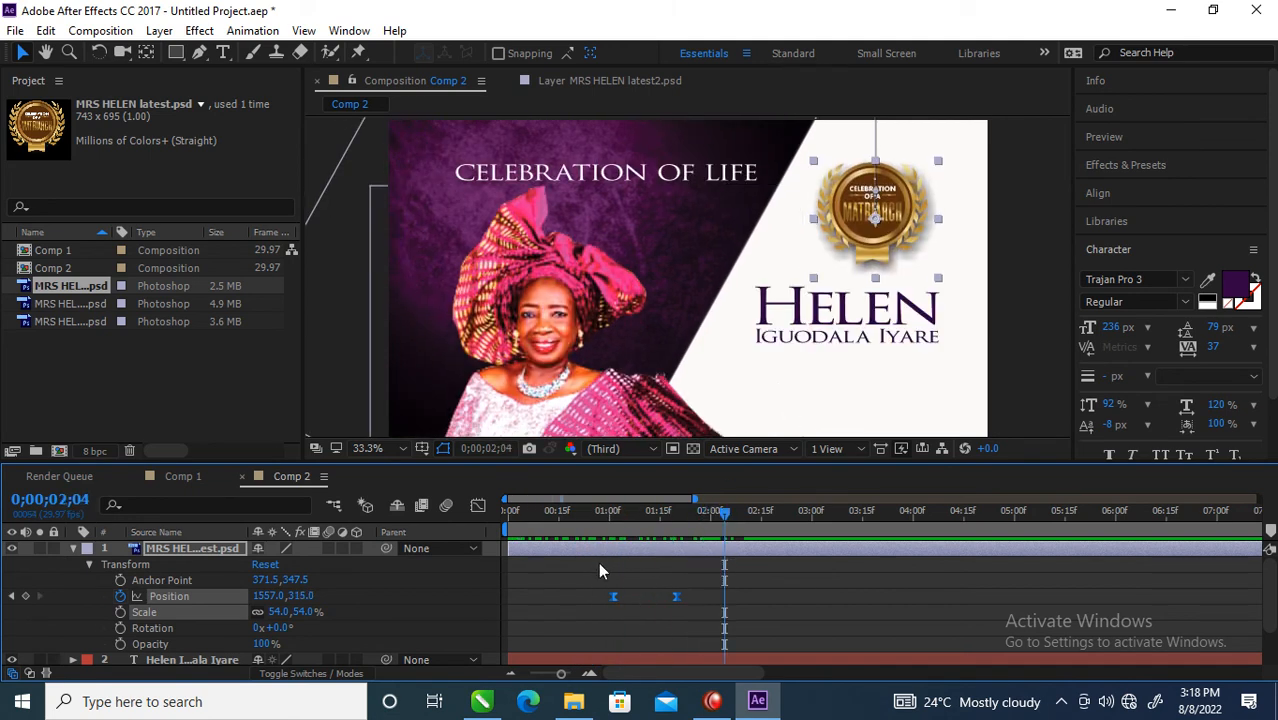
click(73, 548)
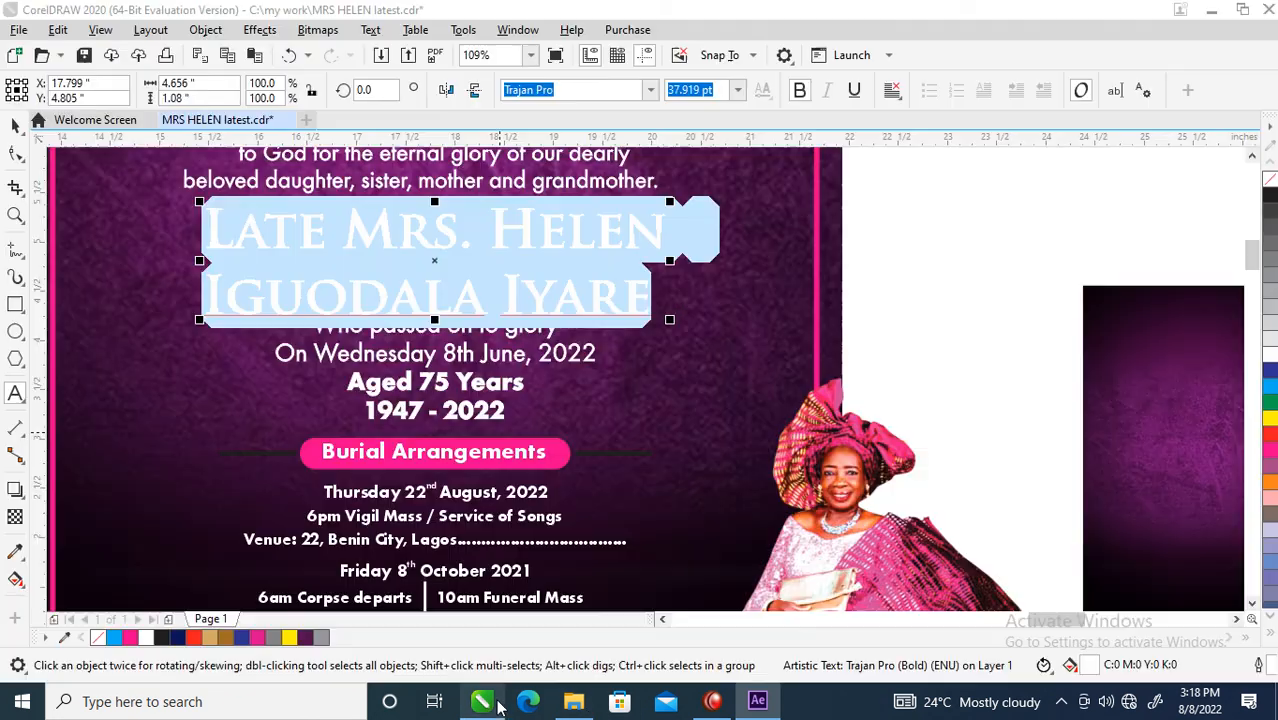
In CorelDRAW, combine the "Aged 75 Years" line and the life-years line below it into one text object and copy its full text
click(481, 701)
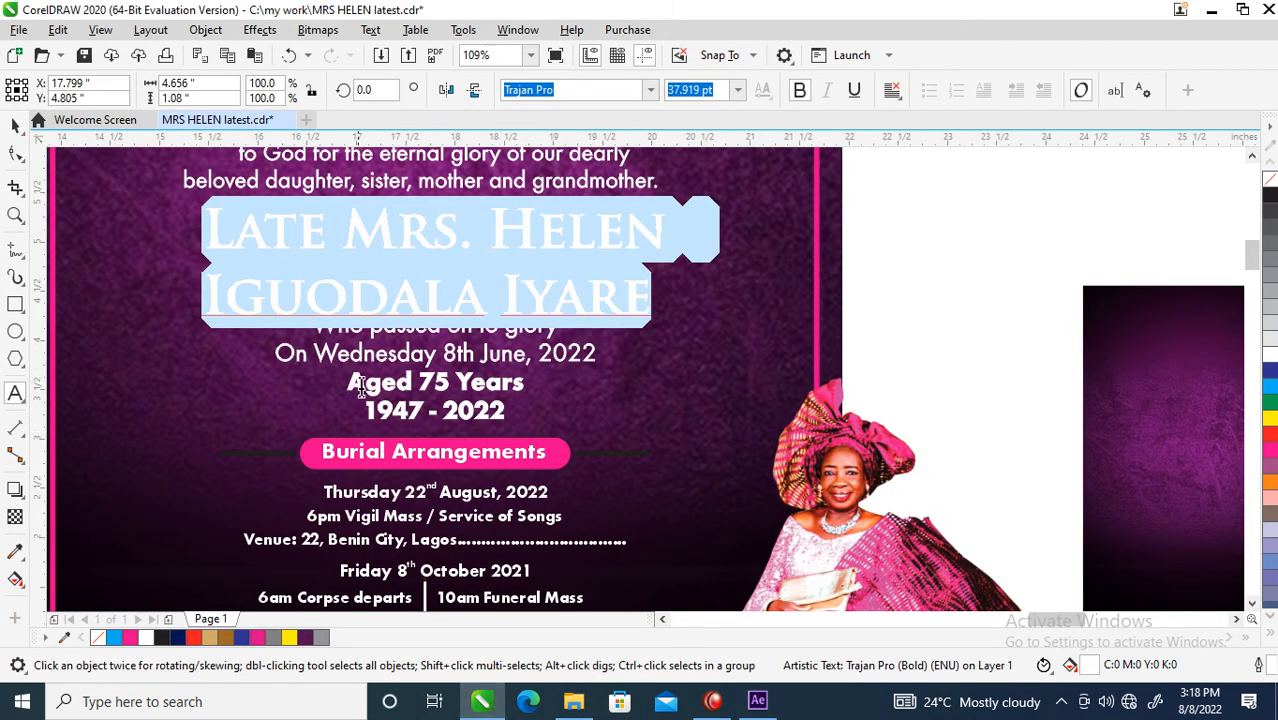
drag(350, 382, 522, 390)
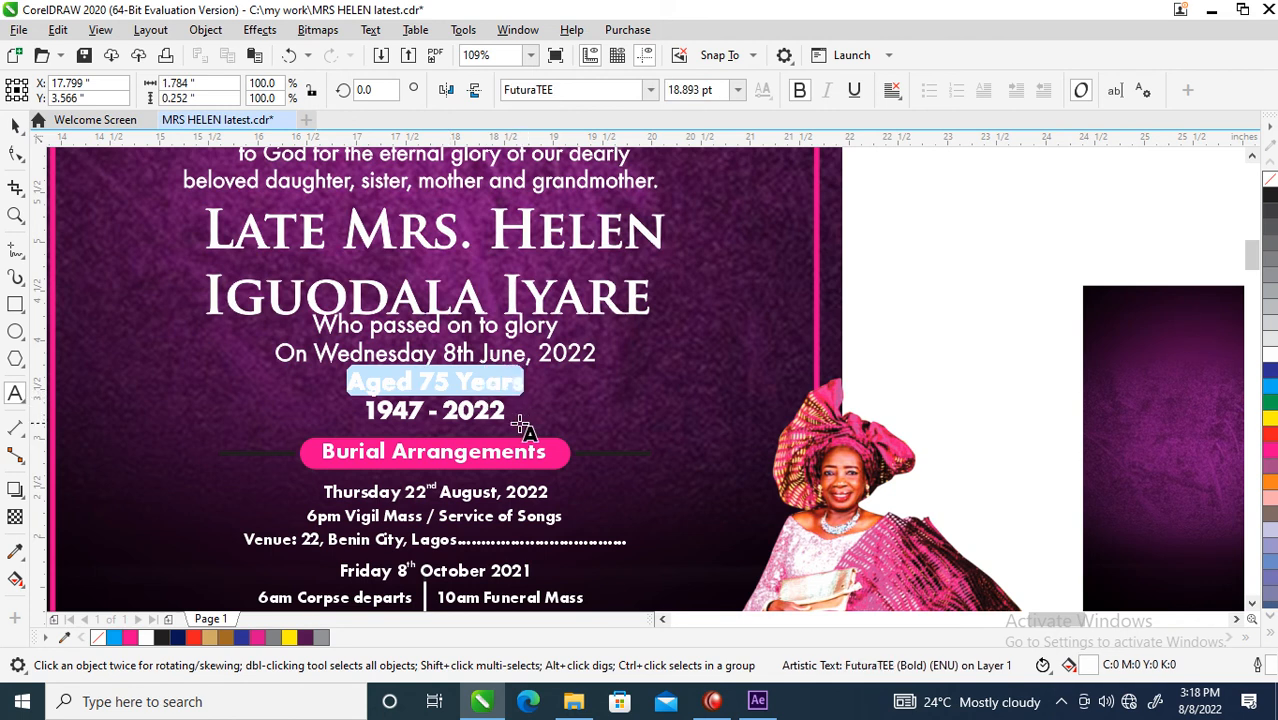
key(ctrl+space)
shift+click(490, 411)
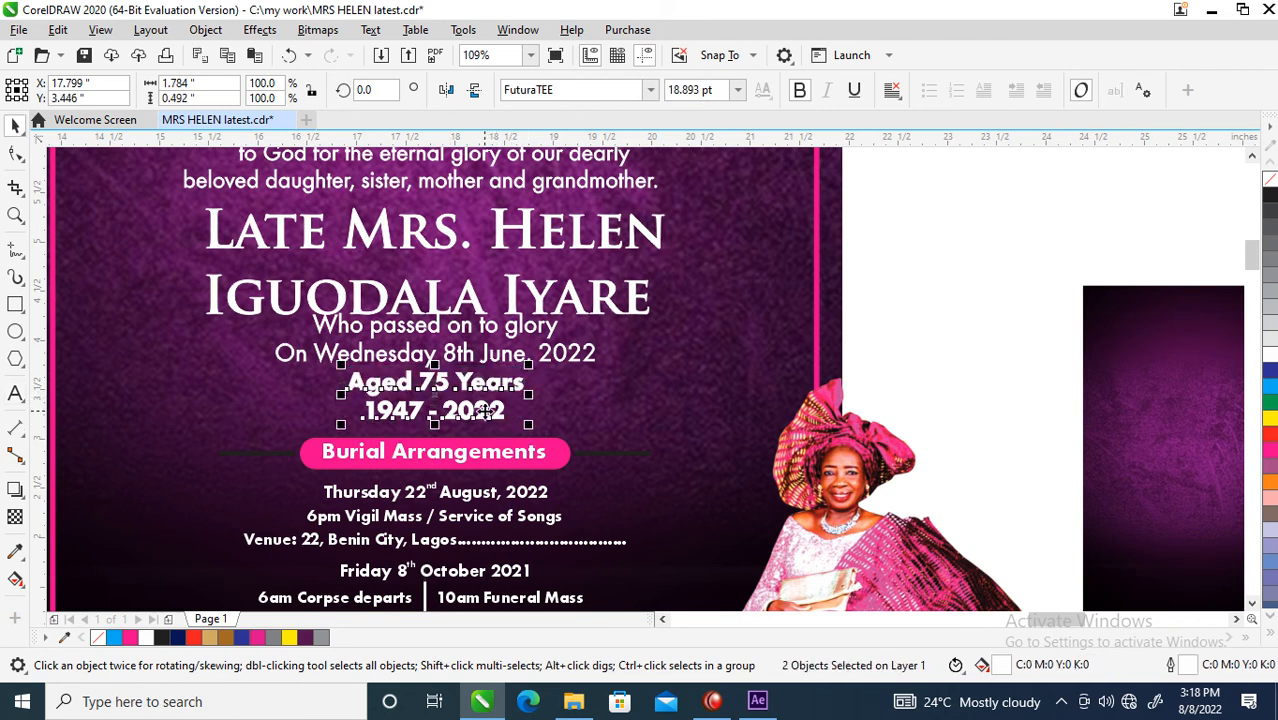
key(l)
double_click(487, 412)
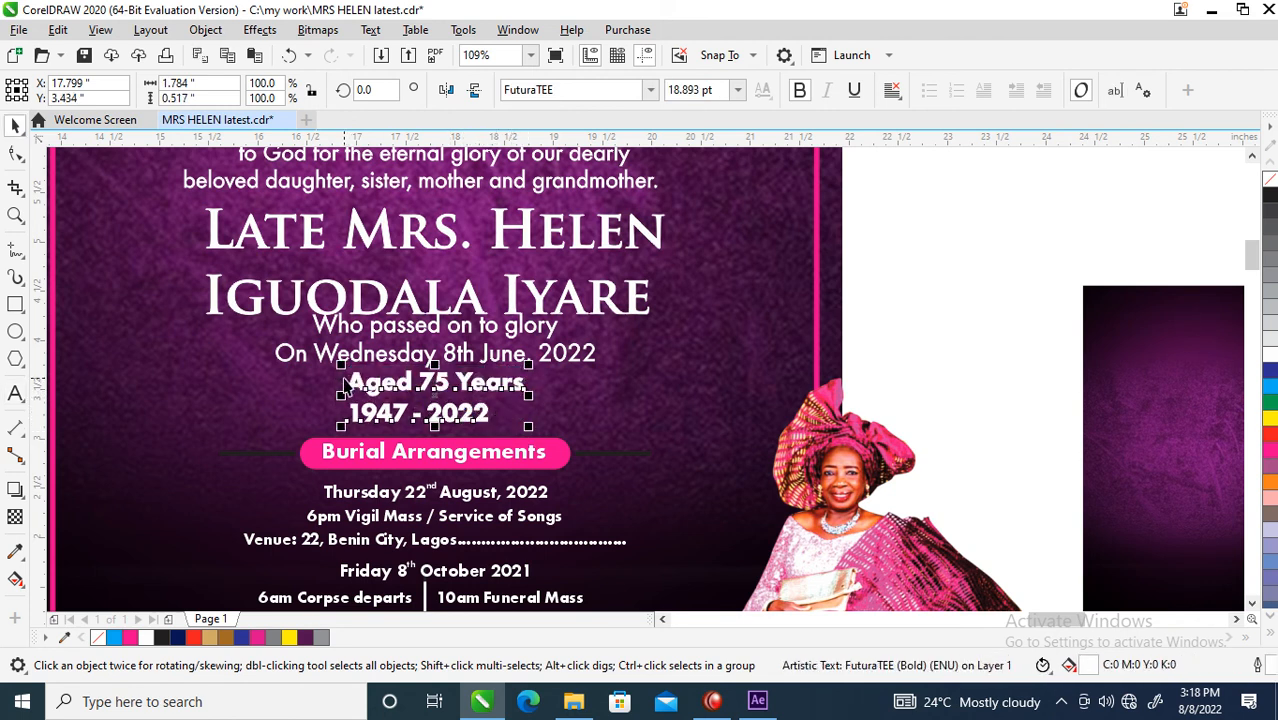
drag(350, 381, 497, 418)
key(ctrl+c)
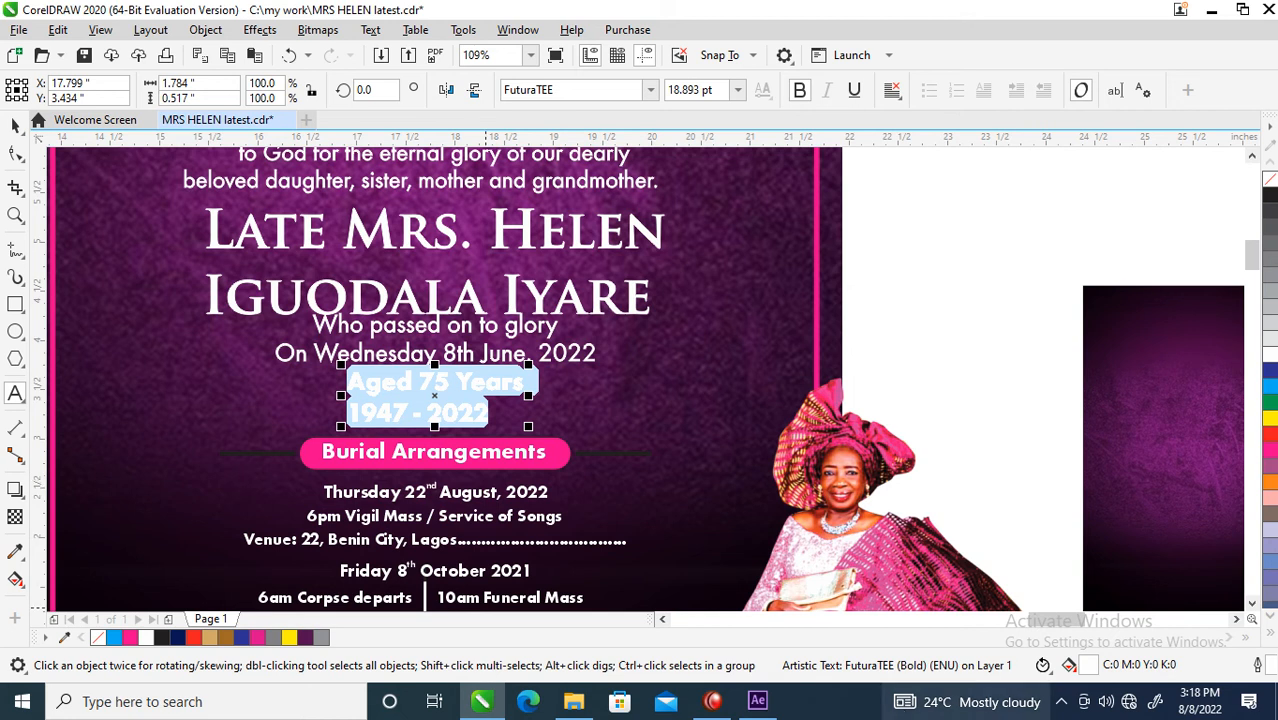
Back in After Effects, paste the copied age and life-years text as a new text layer below the name, with 203 px leading
click(757, 701)
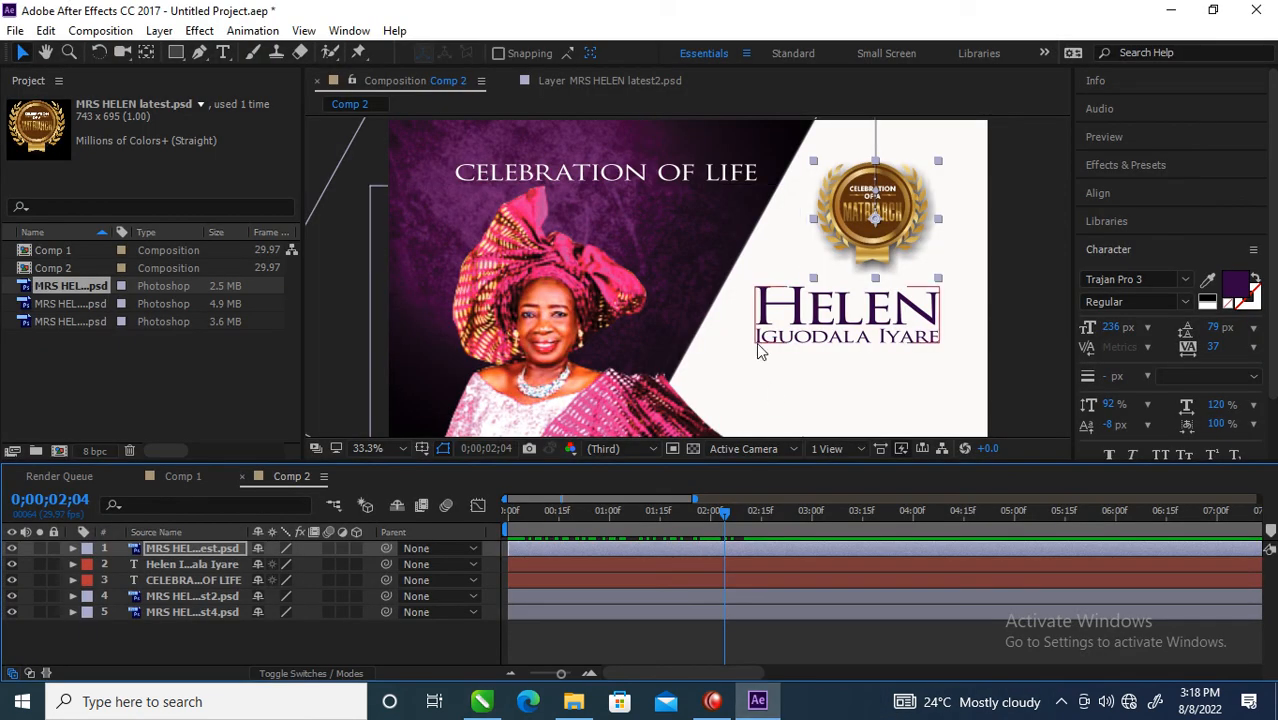
click(224, 53)
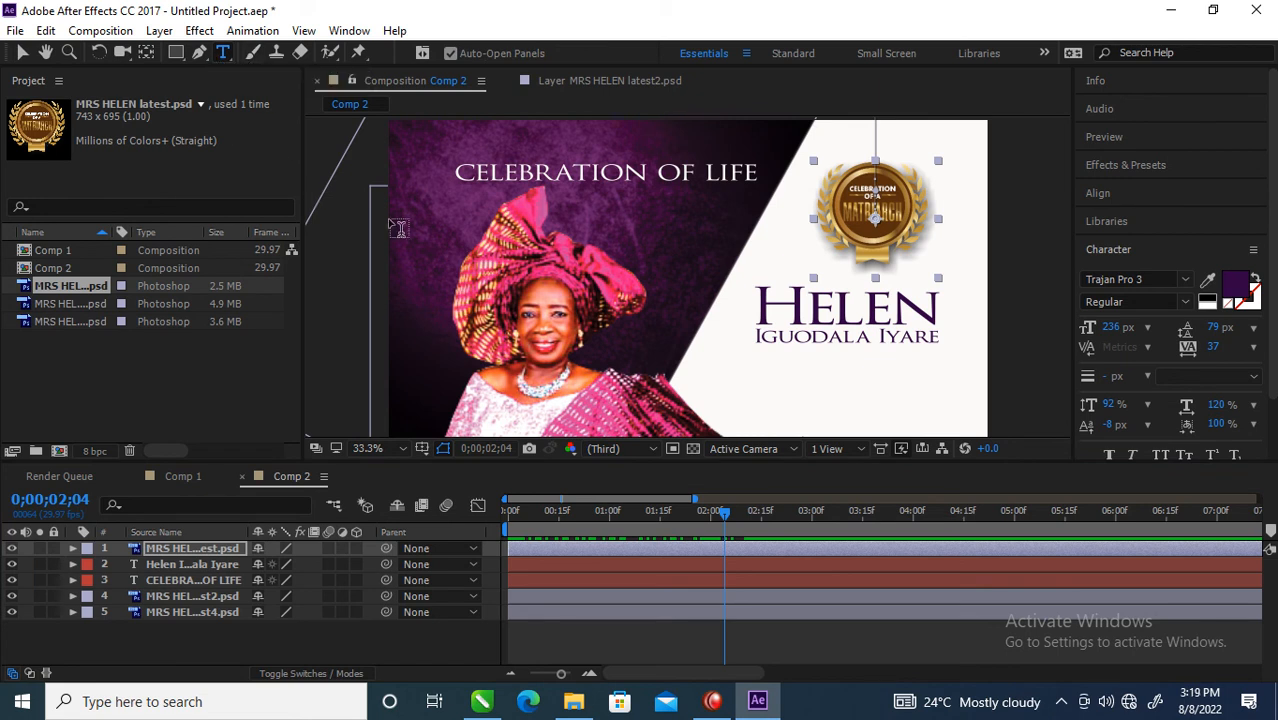
click(779, 373)
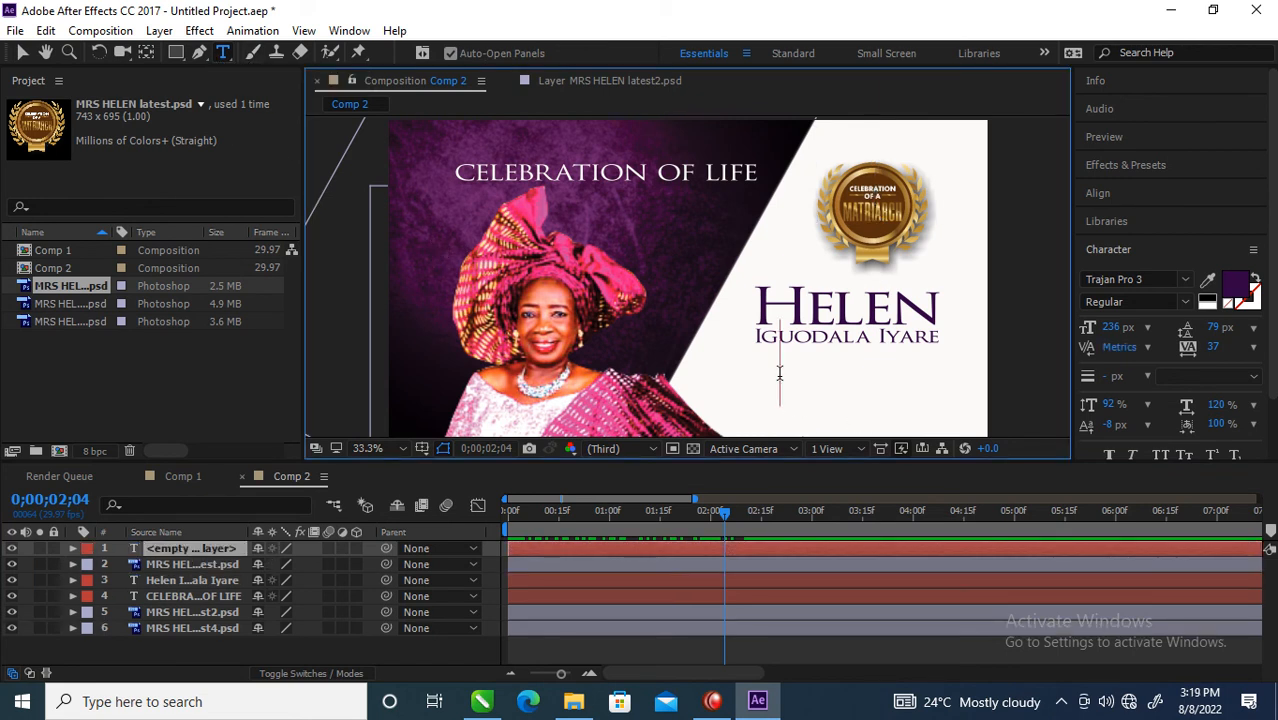
key(ctrl+v)
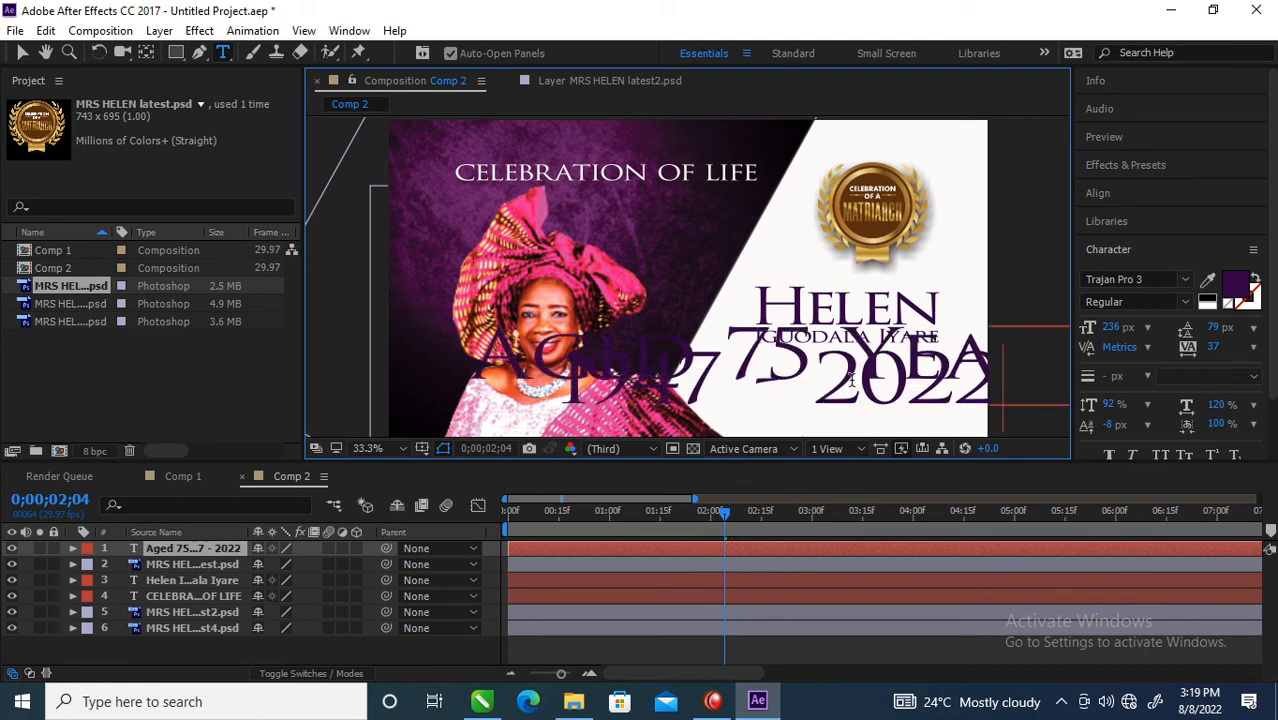
key(ctrl+a)
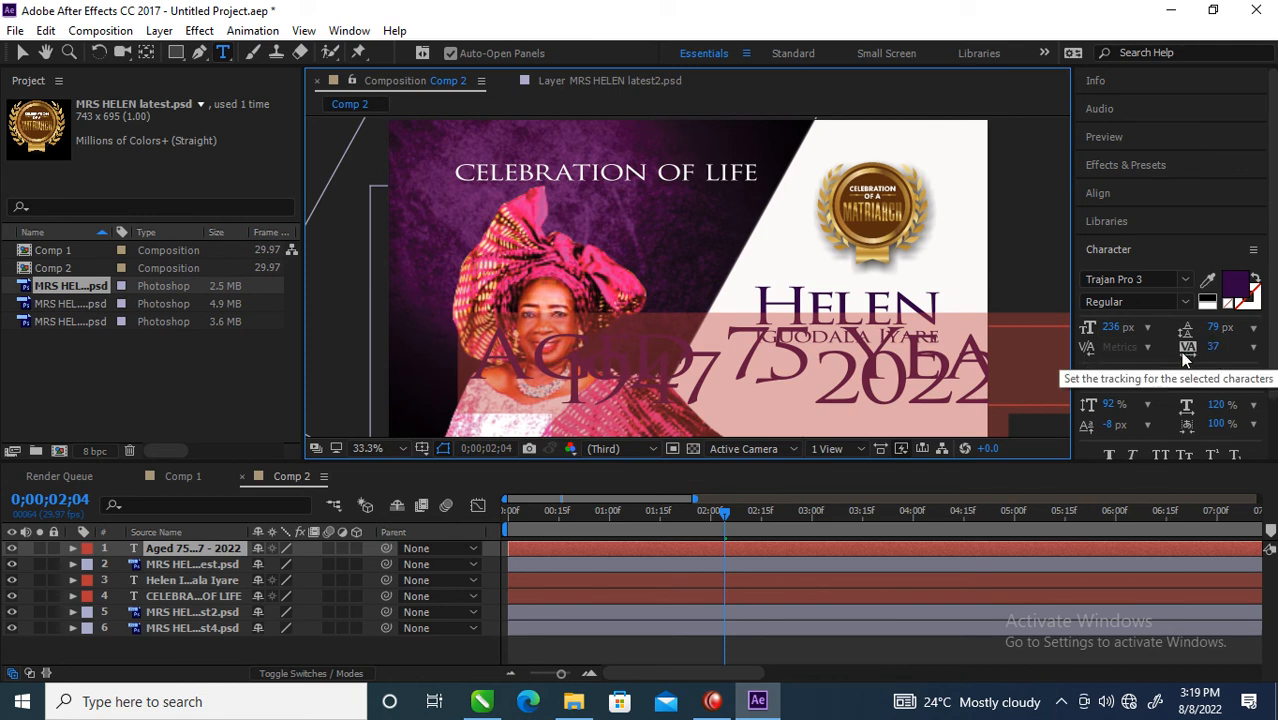
drag(1218, 330, 1254, 330)
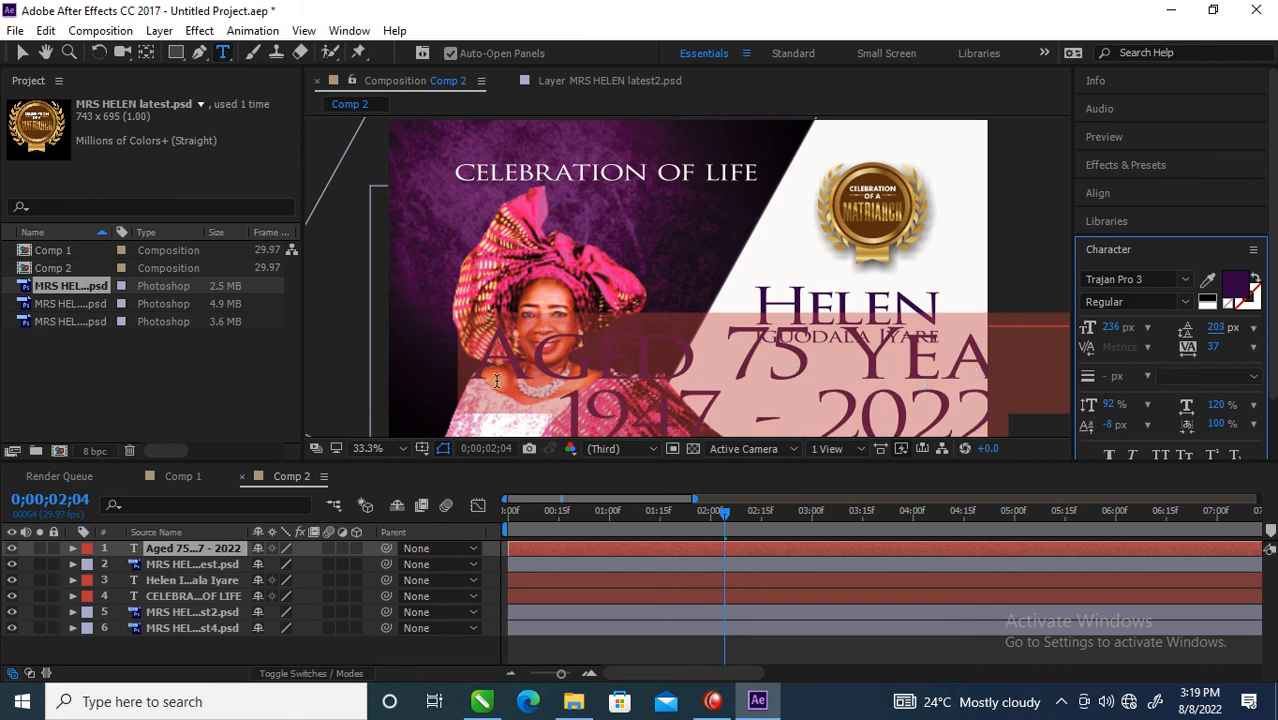
Scale the age and life-years text down to slightly narrower than the name and place it centred beneath the name
click(26, 52)
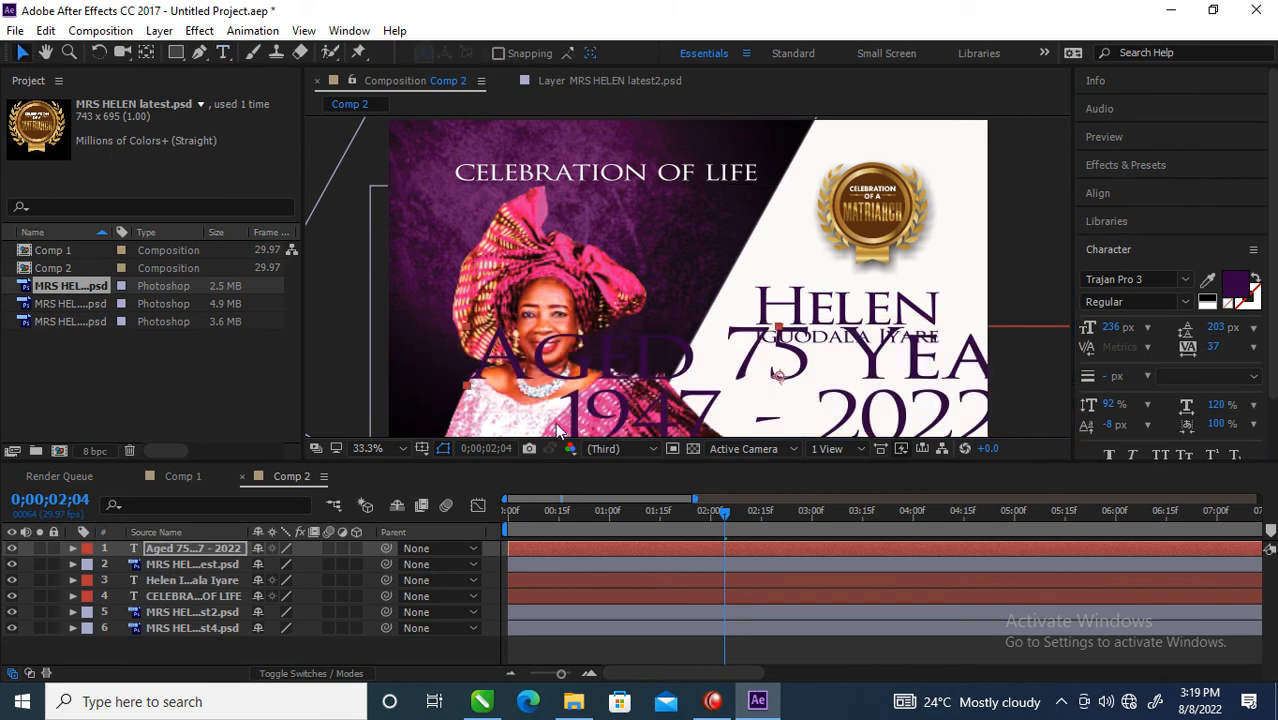
drag(973, 359, 686, 348)
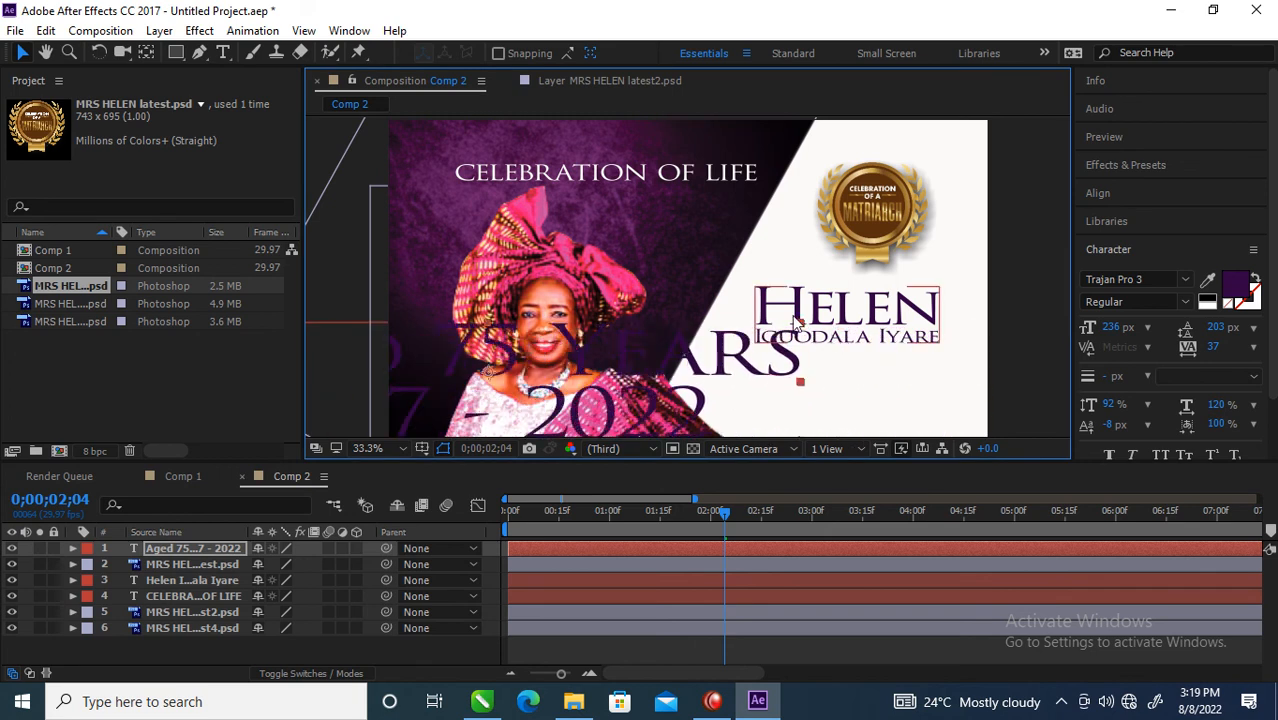
drag(800, 328, 927, 364)
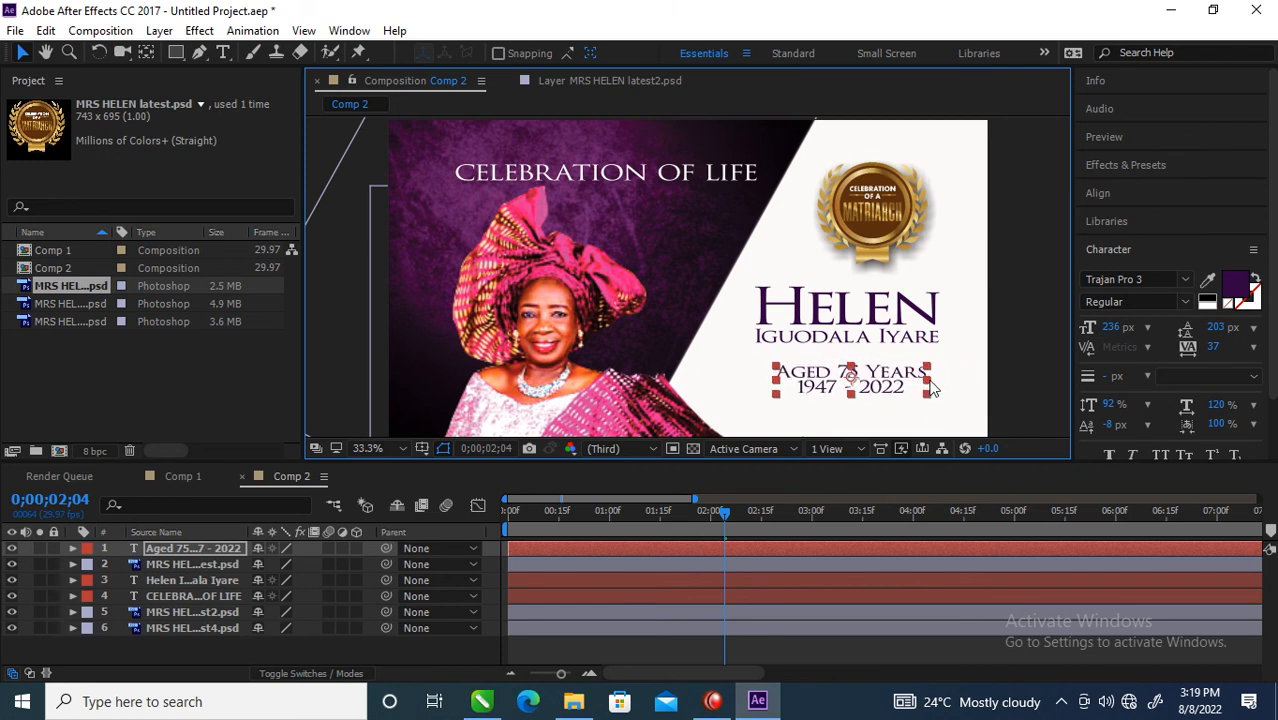
mouse_move(928, 390)
mouse_down()
mouse_move(1004, 399)
mouse_move(901, 379)
mouse_move(1007, 394)
mouse_move(938, 386)
mouse_up()
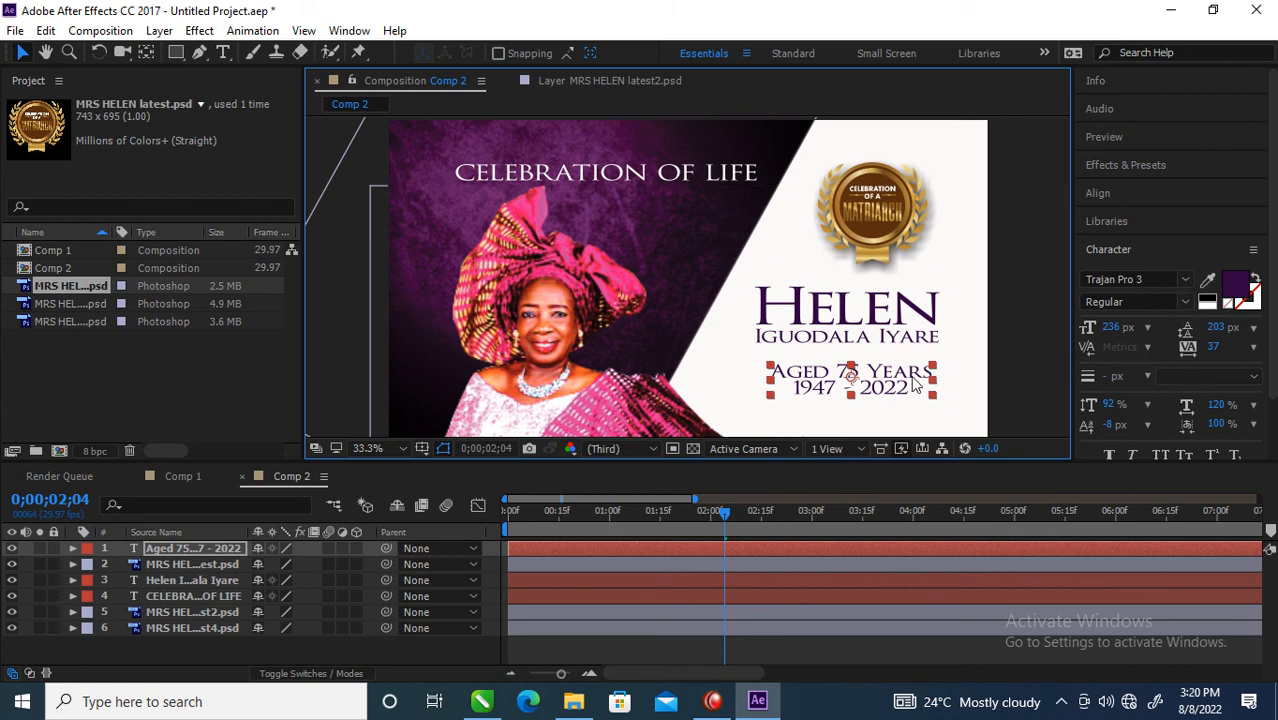
Try the Vervelle and MS Gothic fonts on the whole age and life-years text, and set it to NSimSun
click(223, 53)
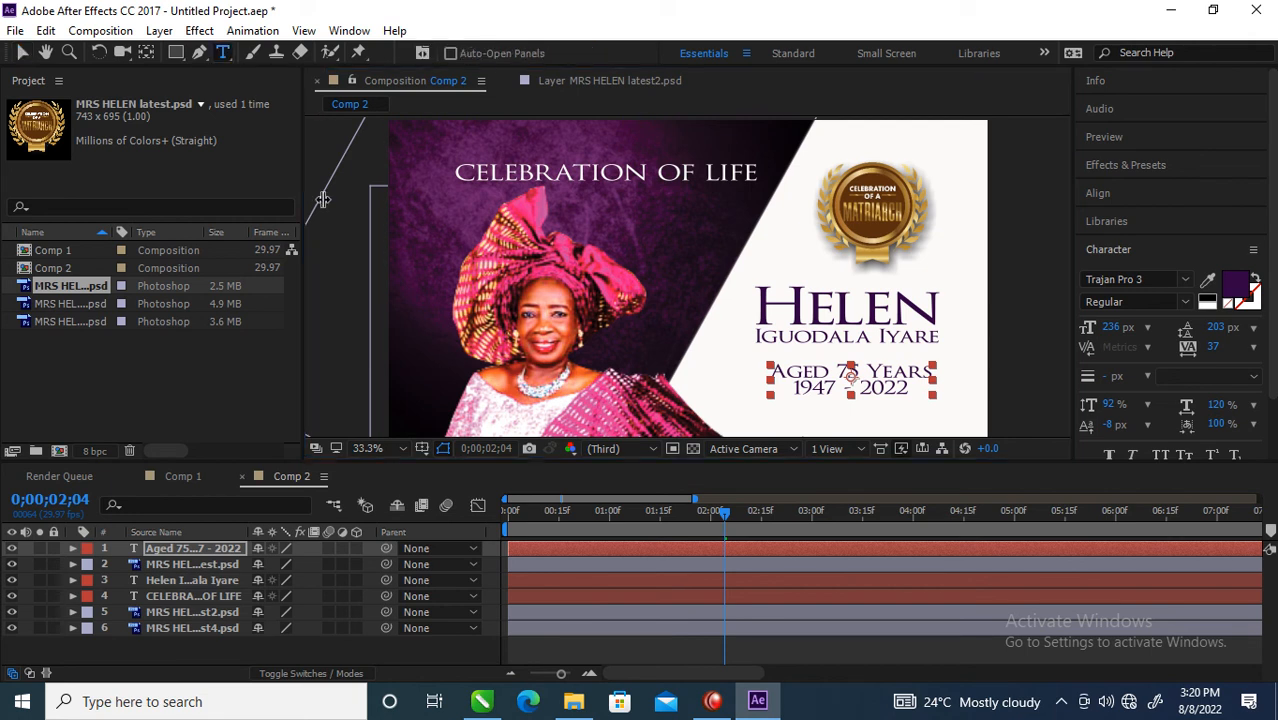
click(903, 370)
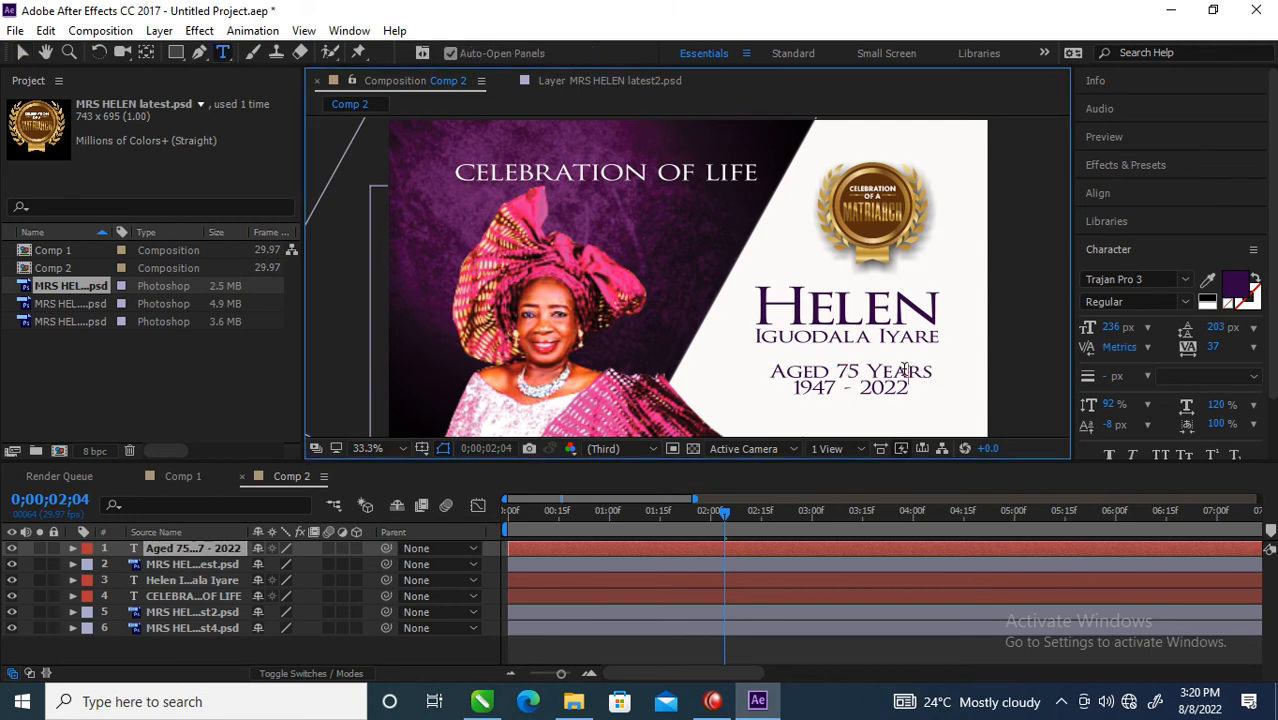
key(ctrl+a)
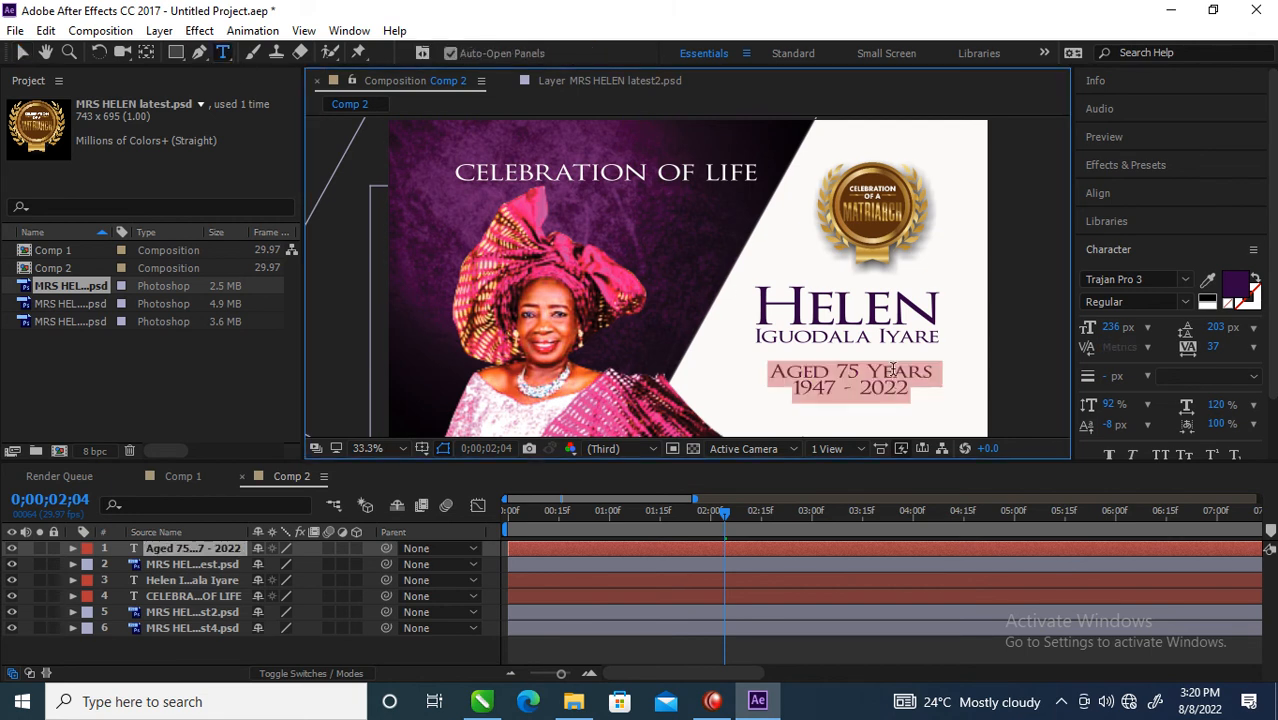
click(1185, 281)
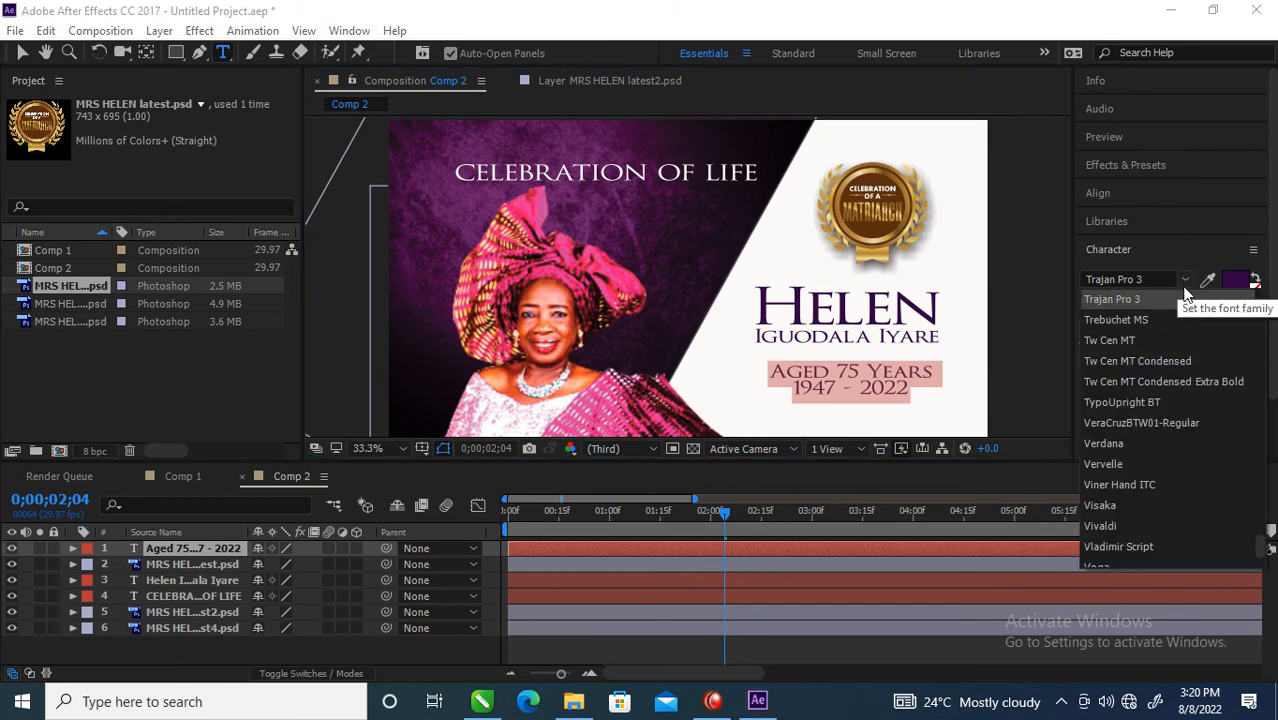
click(1100, 467)
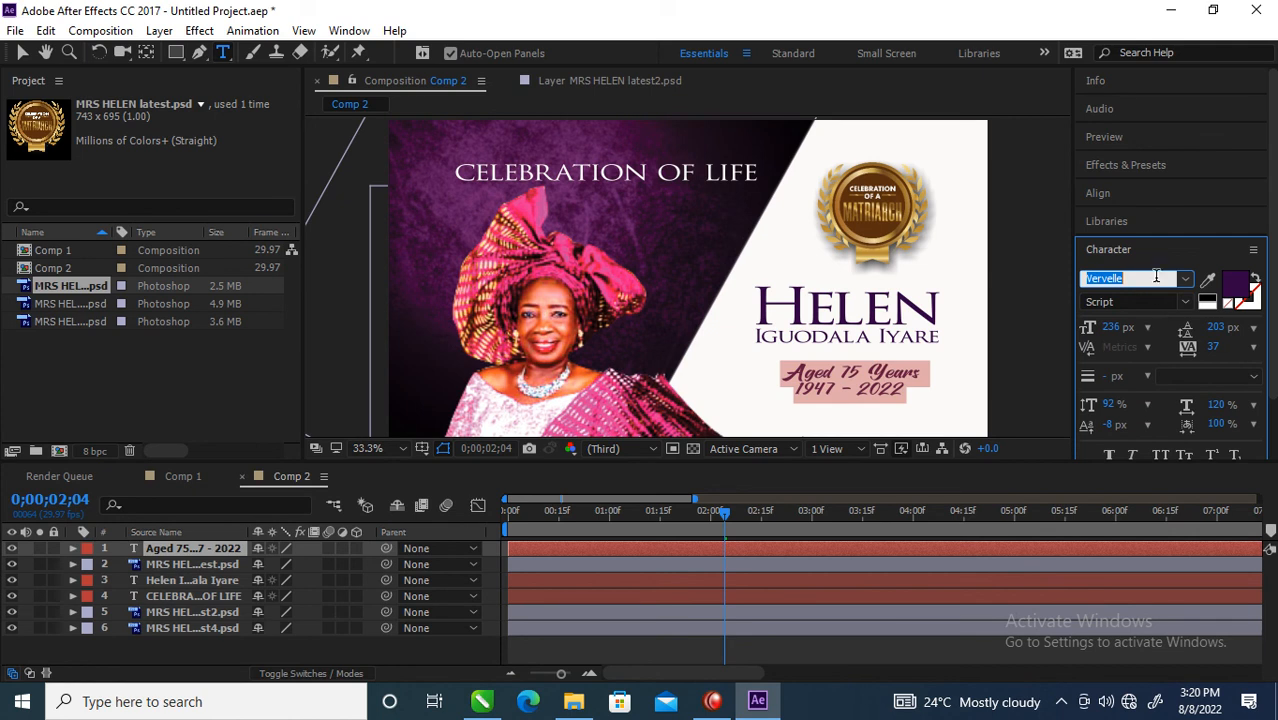
click(1184, 282)
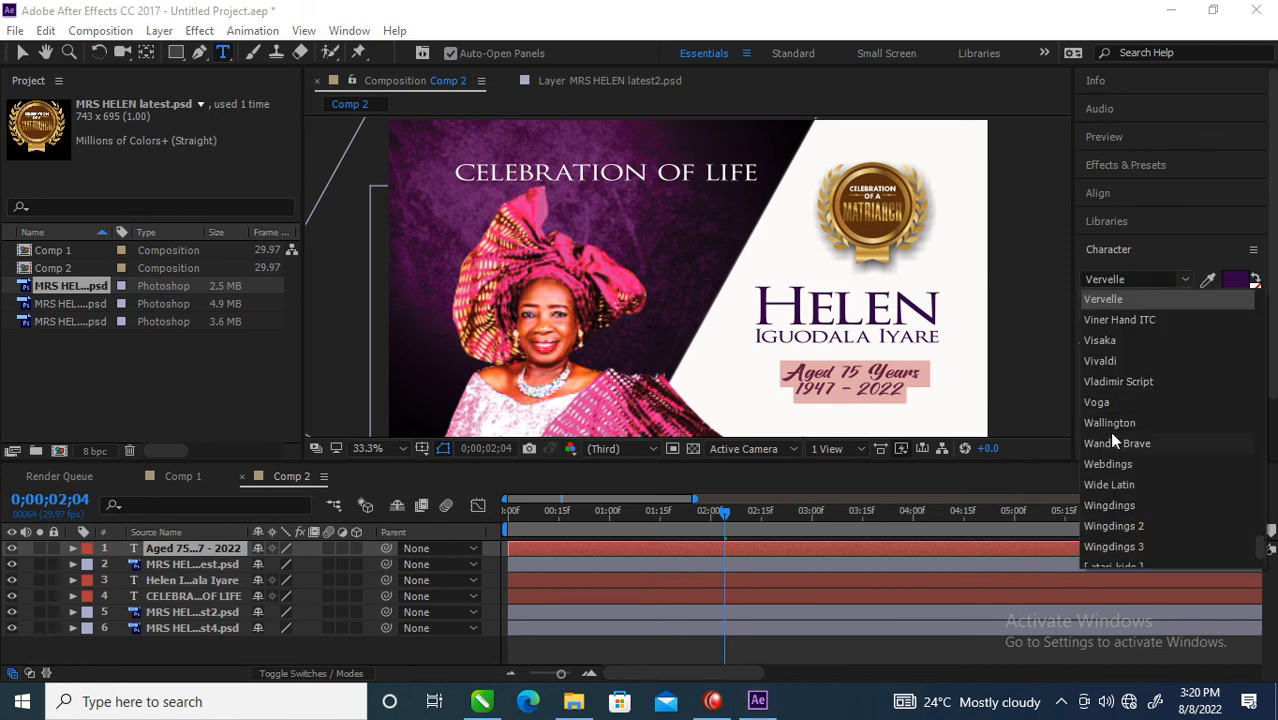
scroll(1113, 357, down, 5)
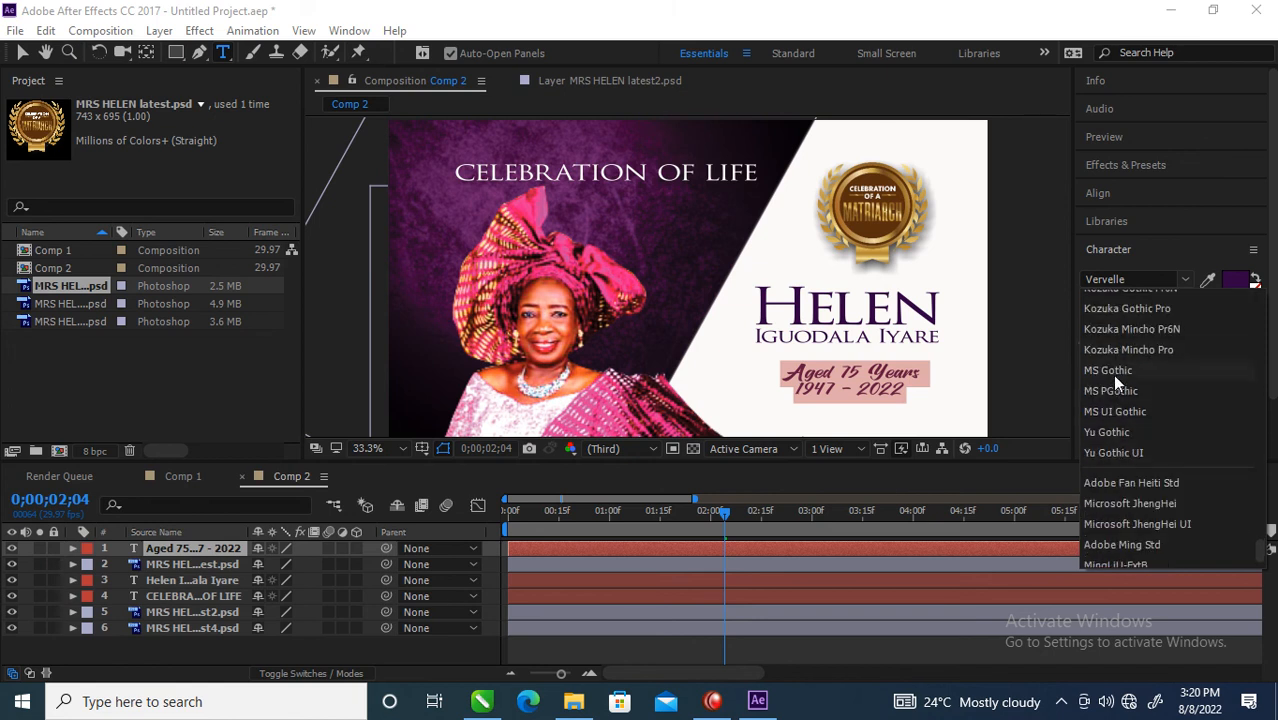
click(1113, 372)
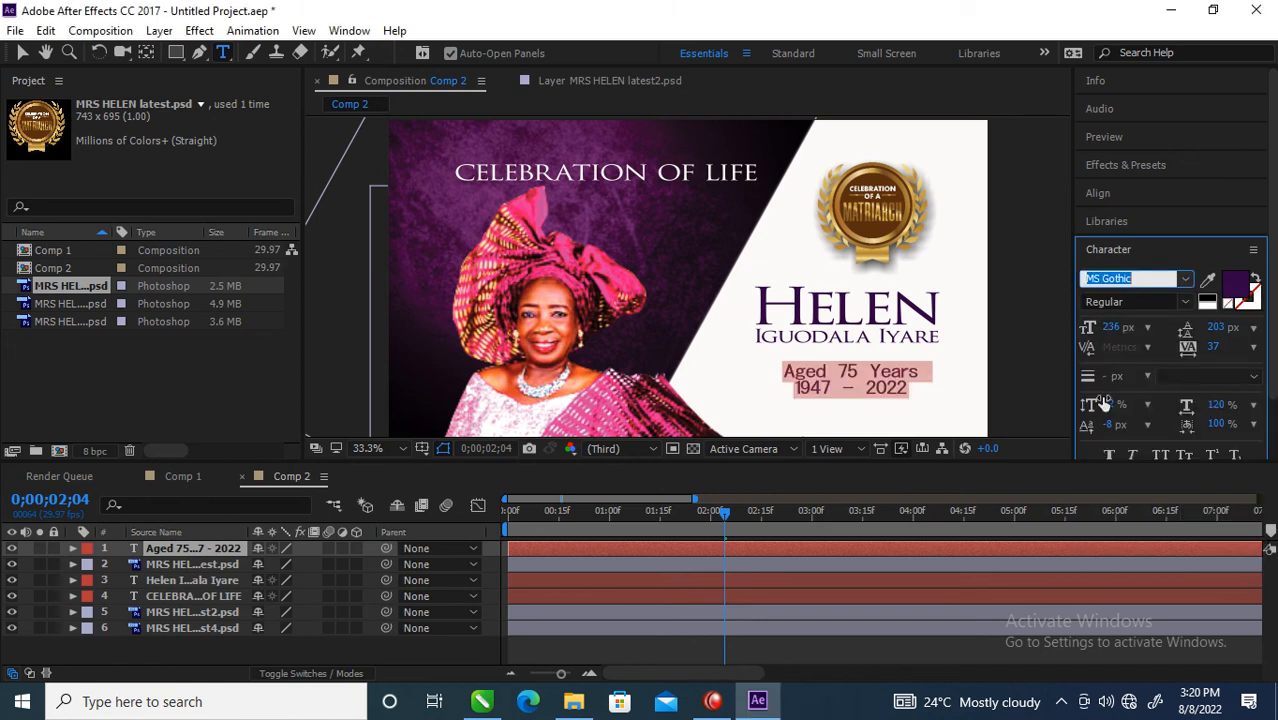
click(1187, 281)
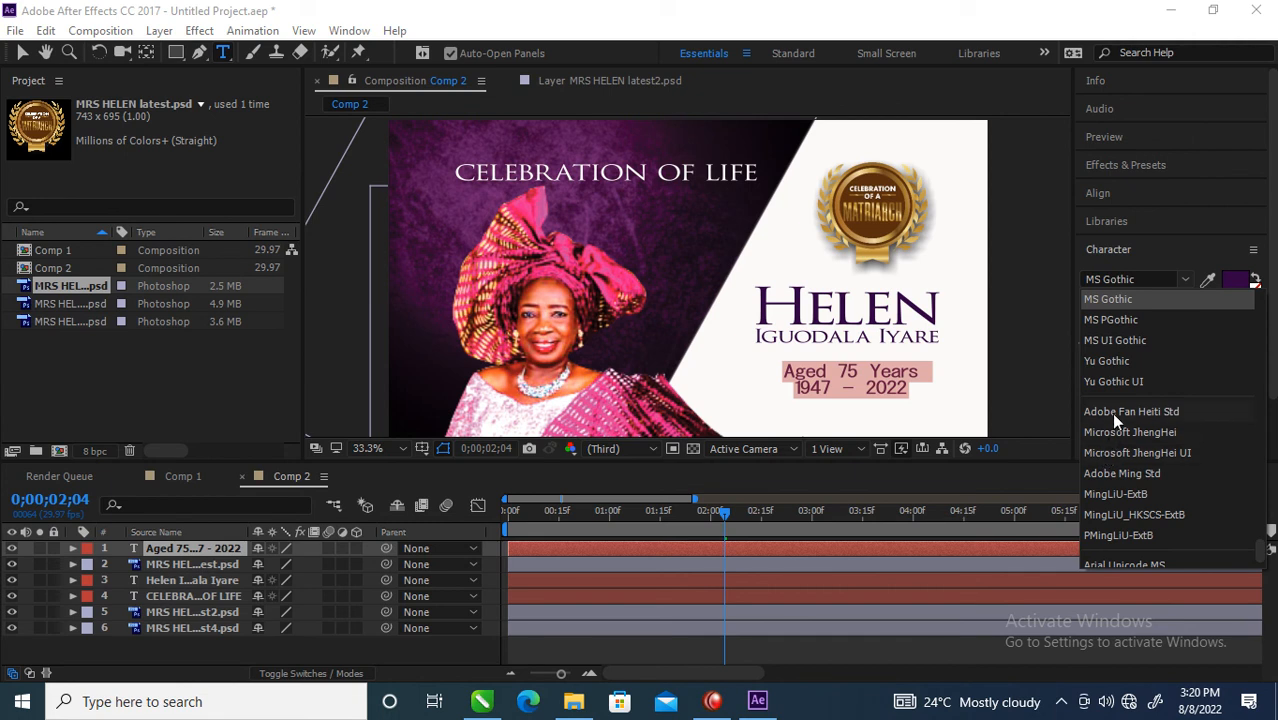
scroll(1124, 396, down, 3)
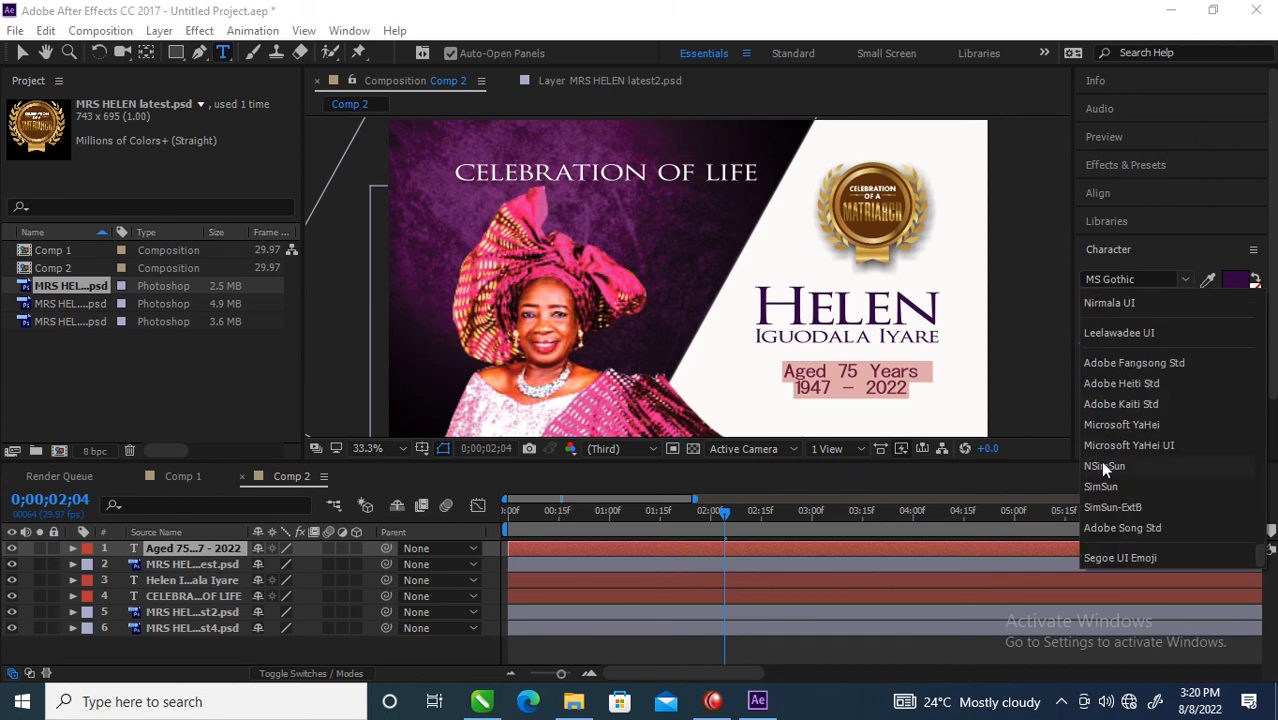
click(1100, 464)
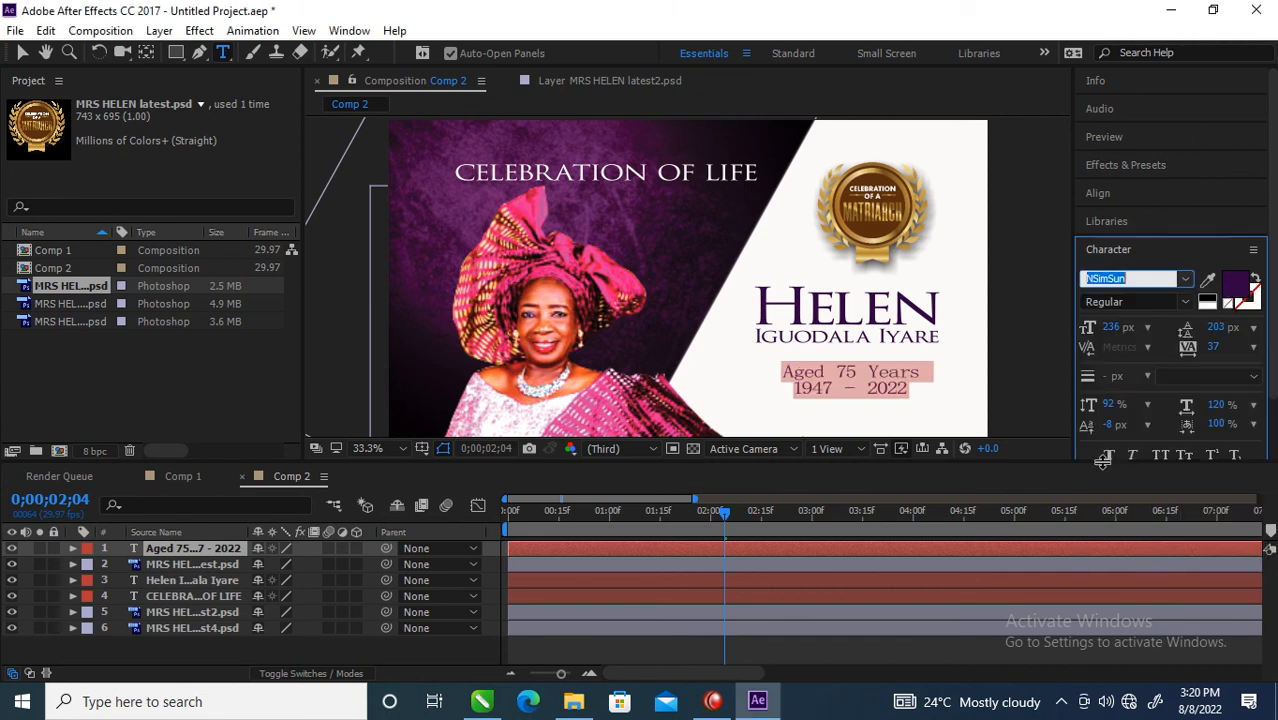
Remove the spaces on both sides of the hyphen in the life-years line
click(870, 386)
key(BackSpace)
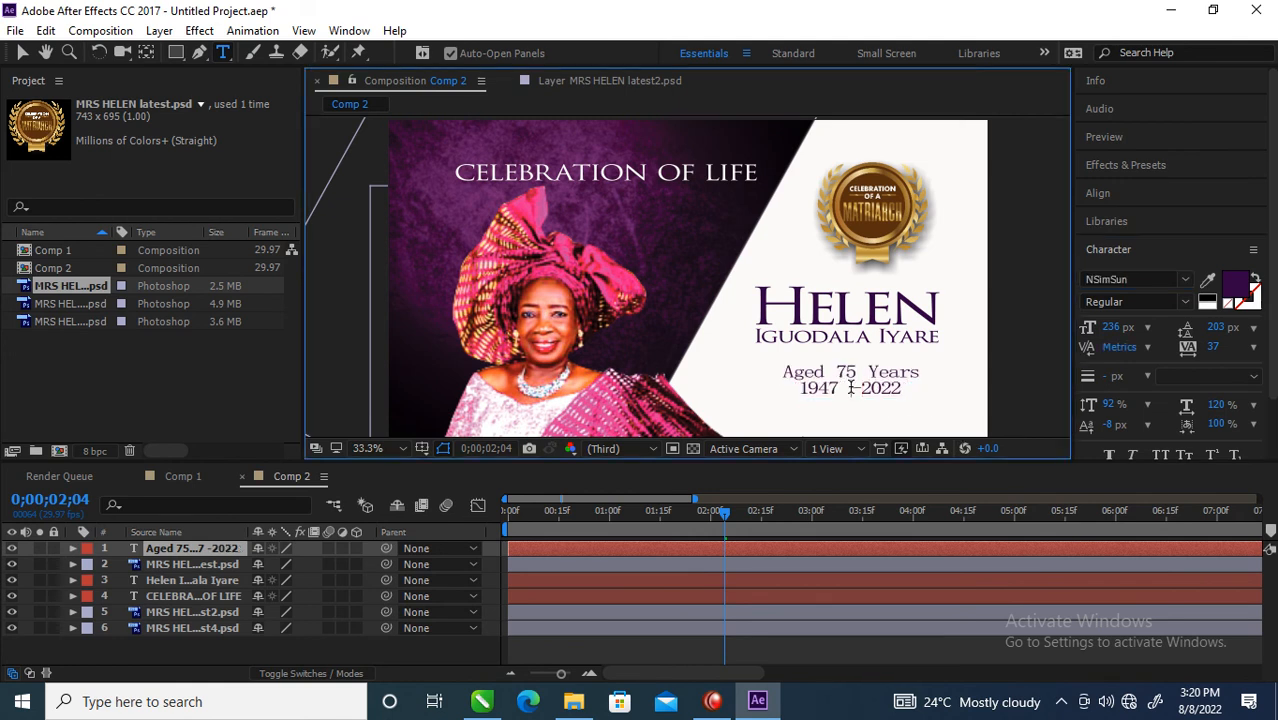
key(BackSpace)
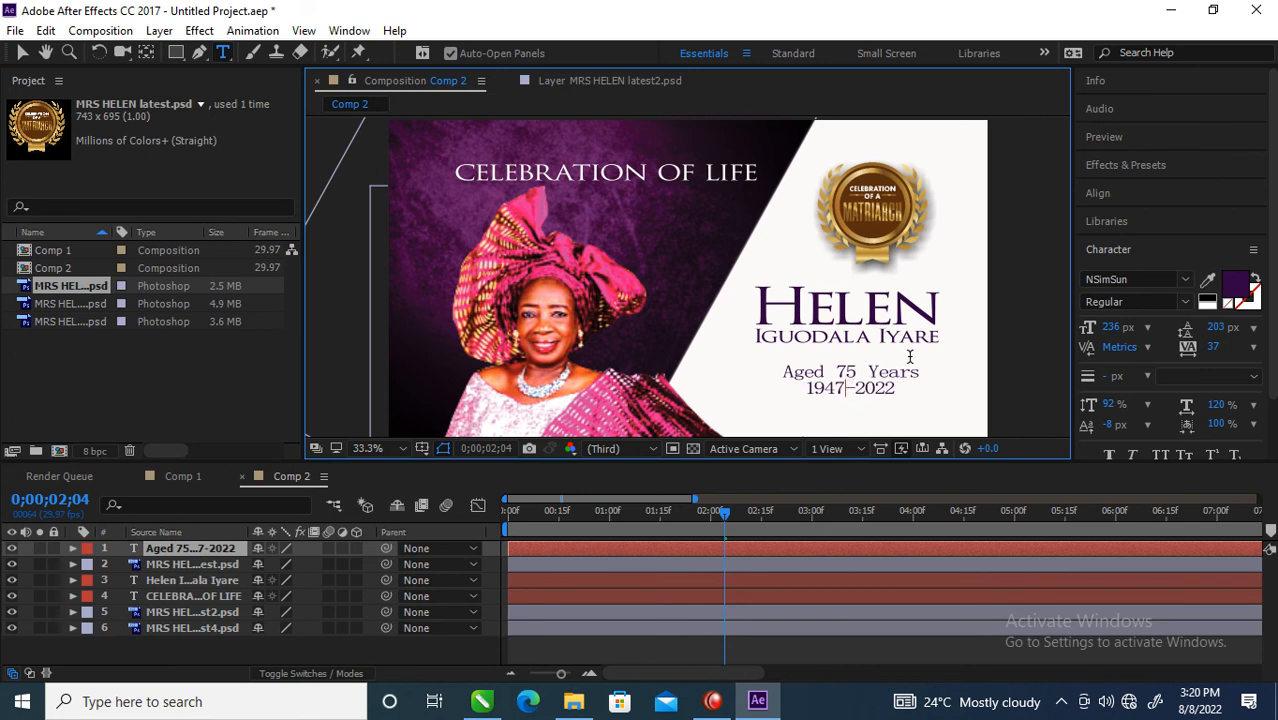
Replace the age and life-years text with "Aged 75 Year", checking the original wording in CorelDRAW
drag(895, 388, 776, 373)
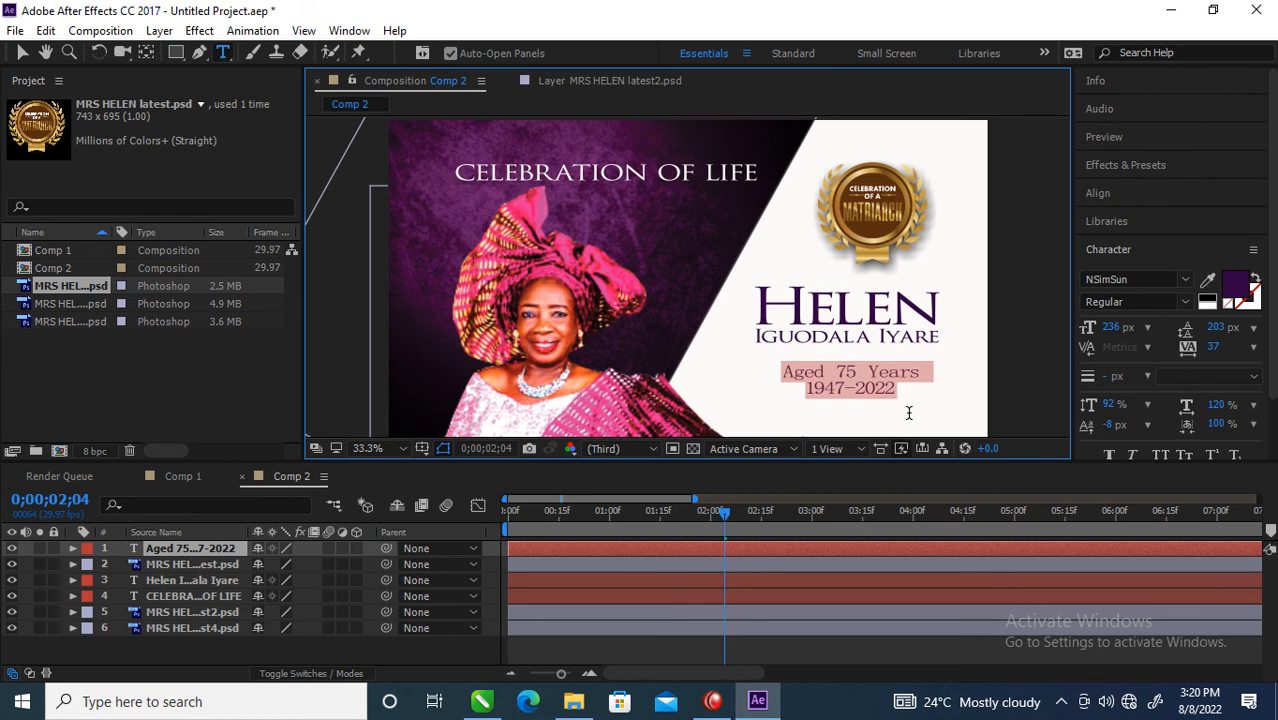
key(BackSpace)
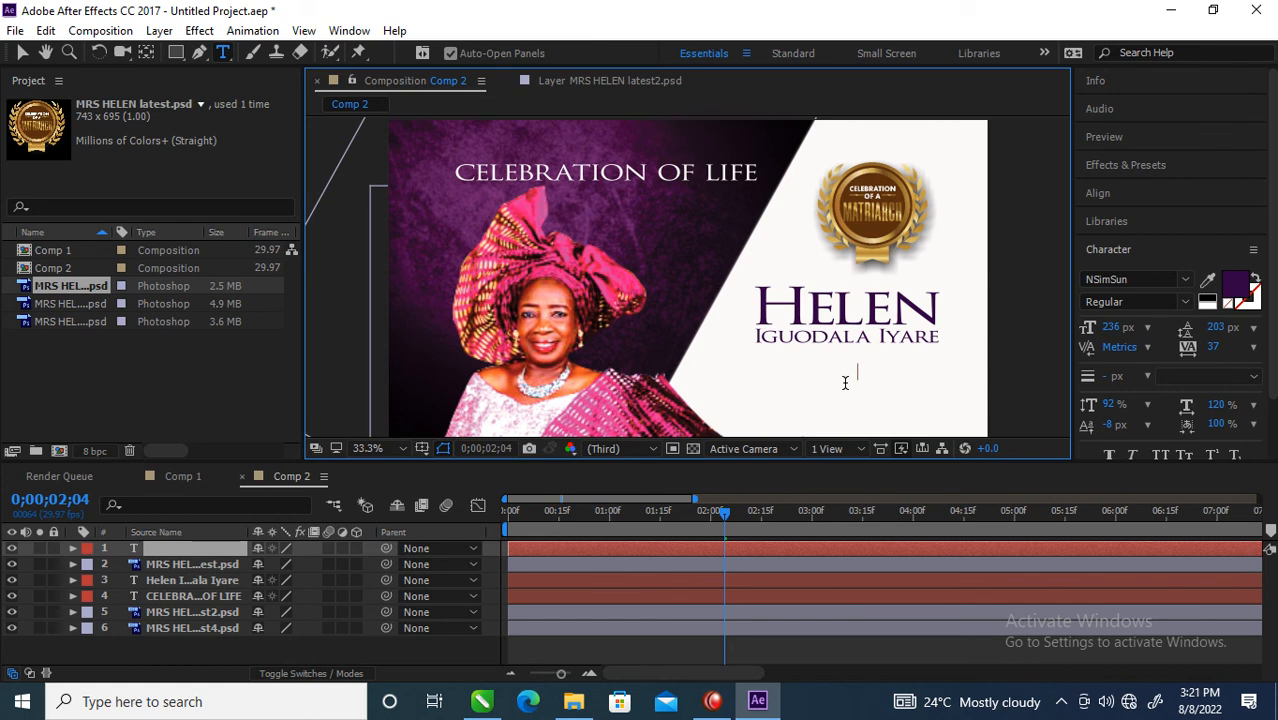
text(Aged)
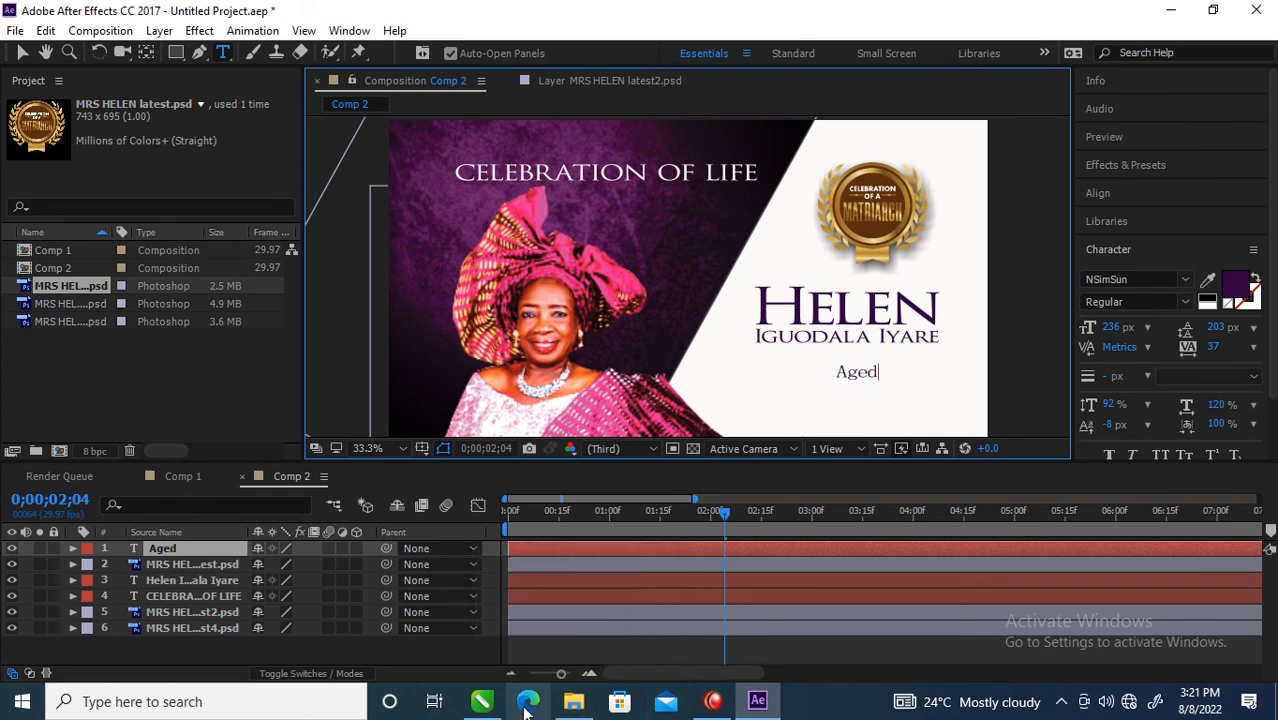
click(481, 702)
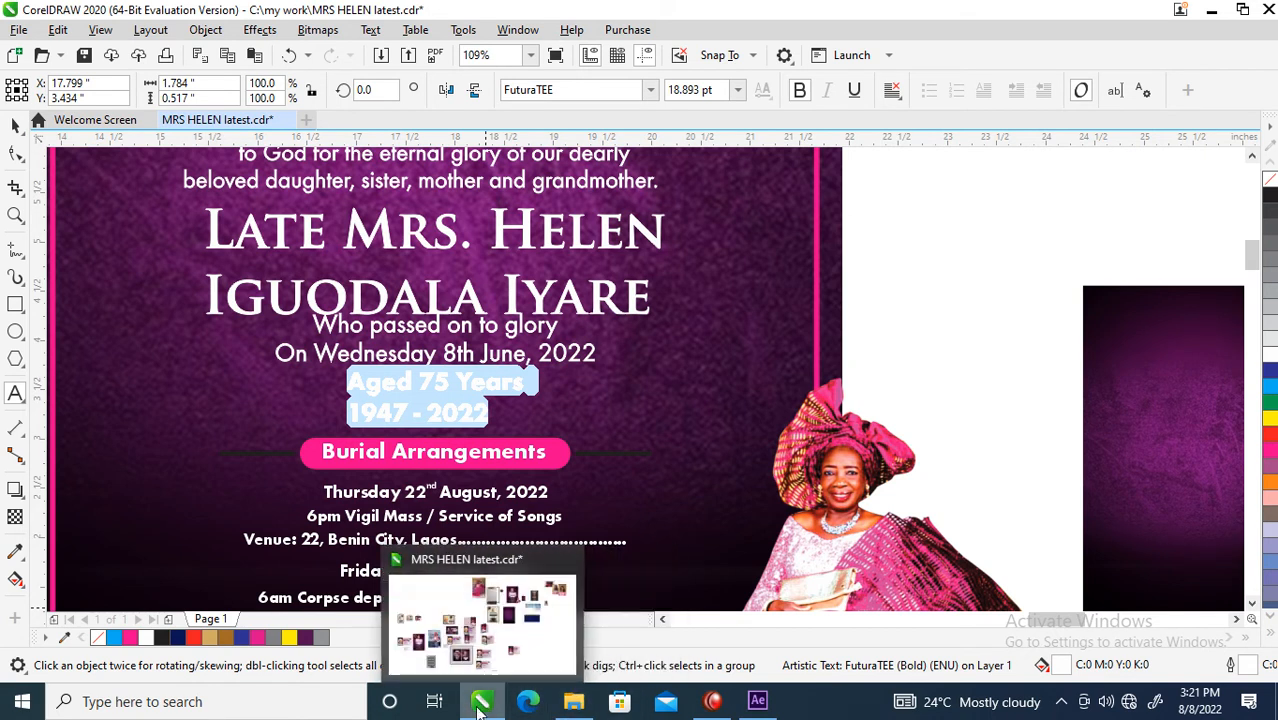
mouse_move(714, 681)
click(757, 701)
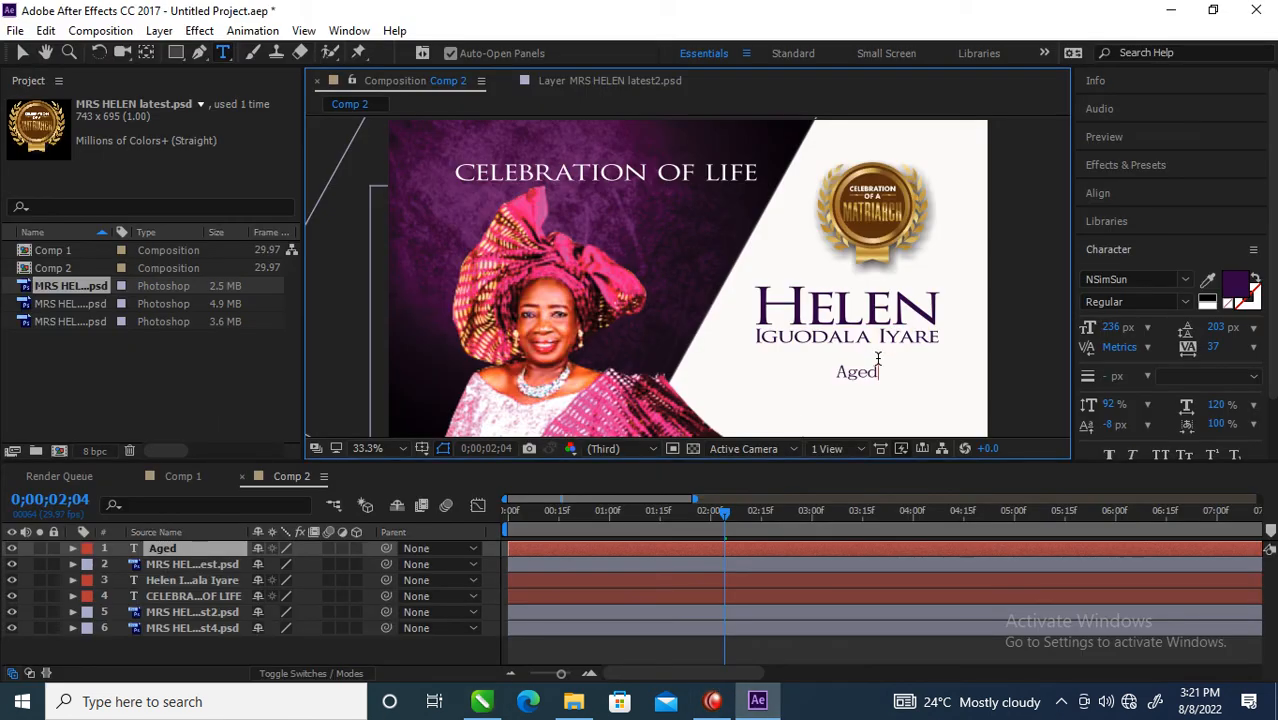
text(75 Yer)
key(BackSpace)
text(ar)
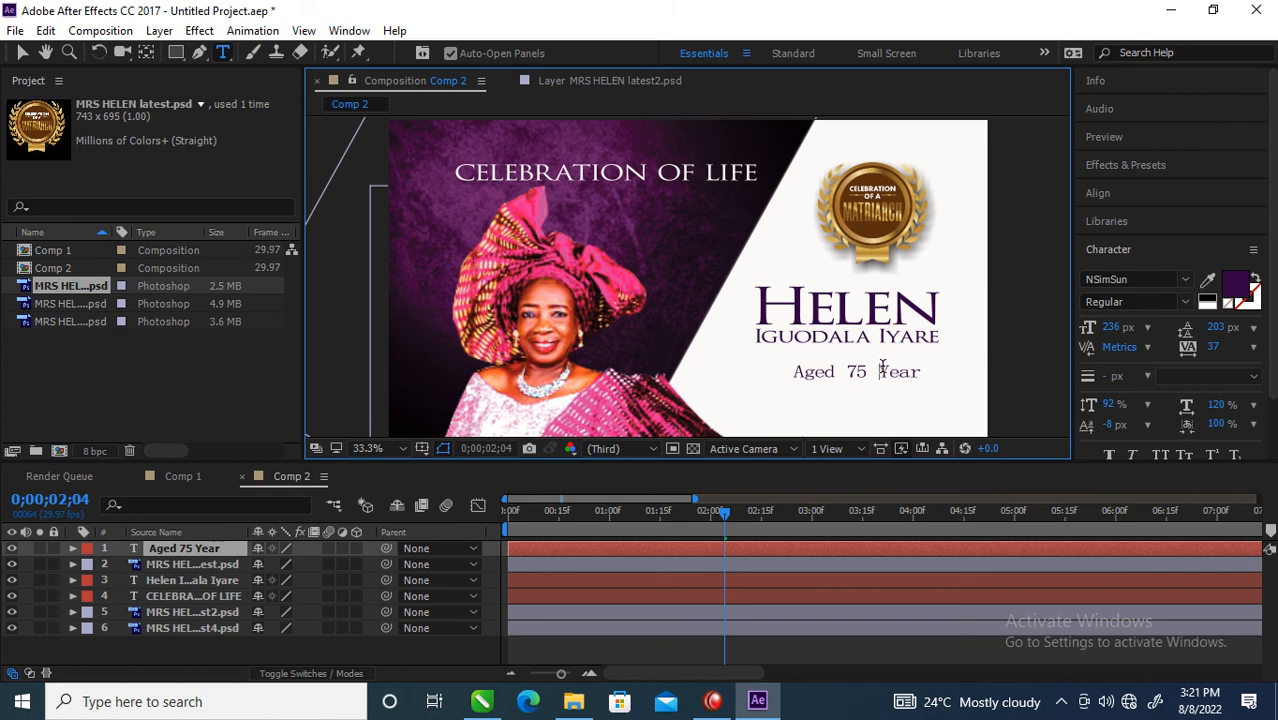
Split the age text into three stacked lines reading "Aged", "75" and "Year"
click(879, 371)
key(Return)
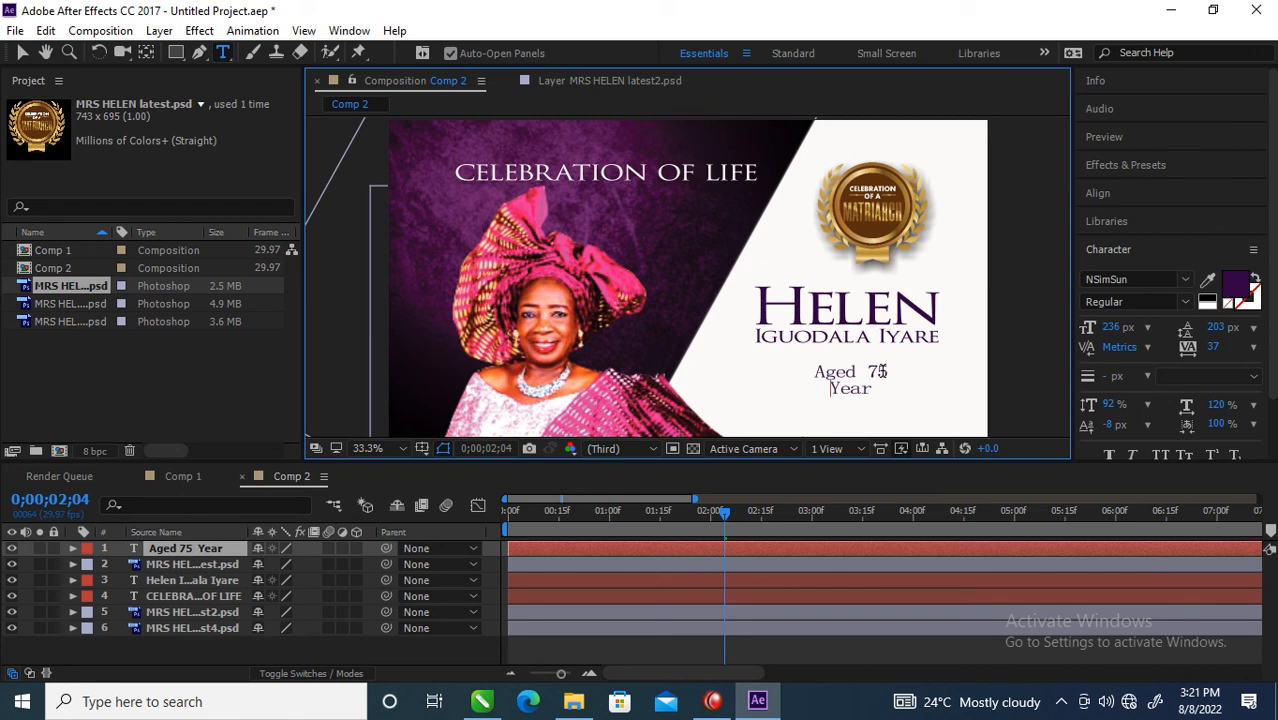
click(869, 371)
key(Return)
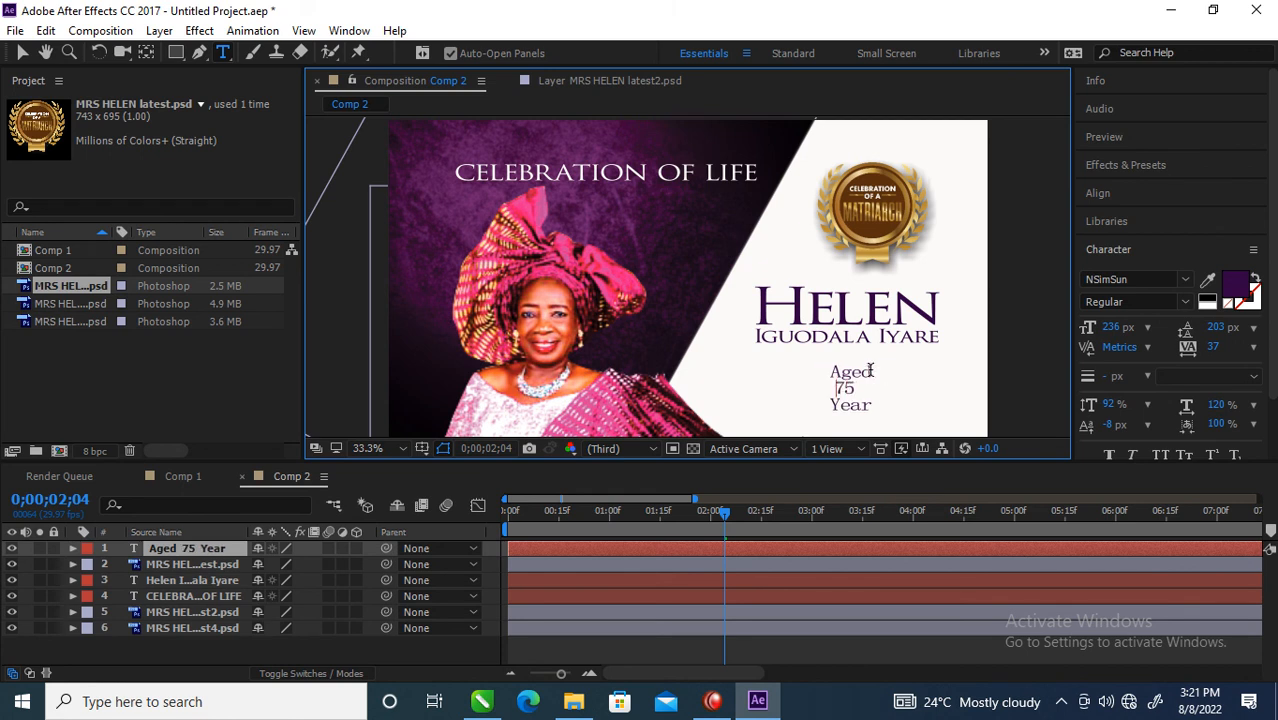
Right-align the three lines of age text and place the block beneath the right end of the name
drag(874, 401, 834, 372)
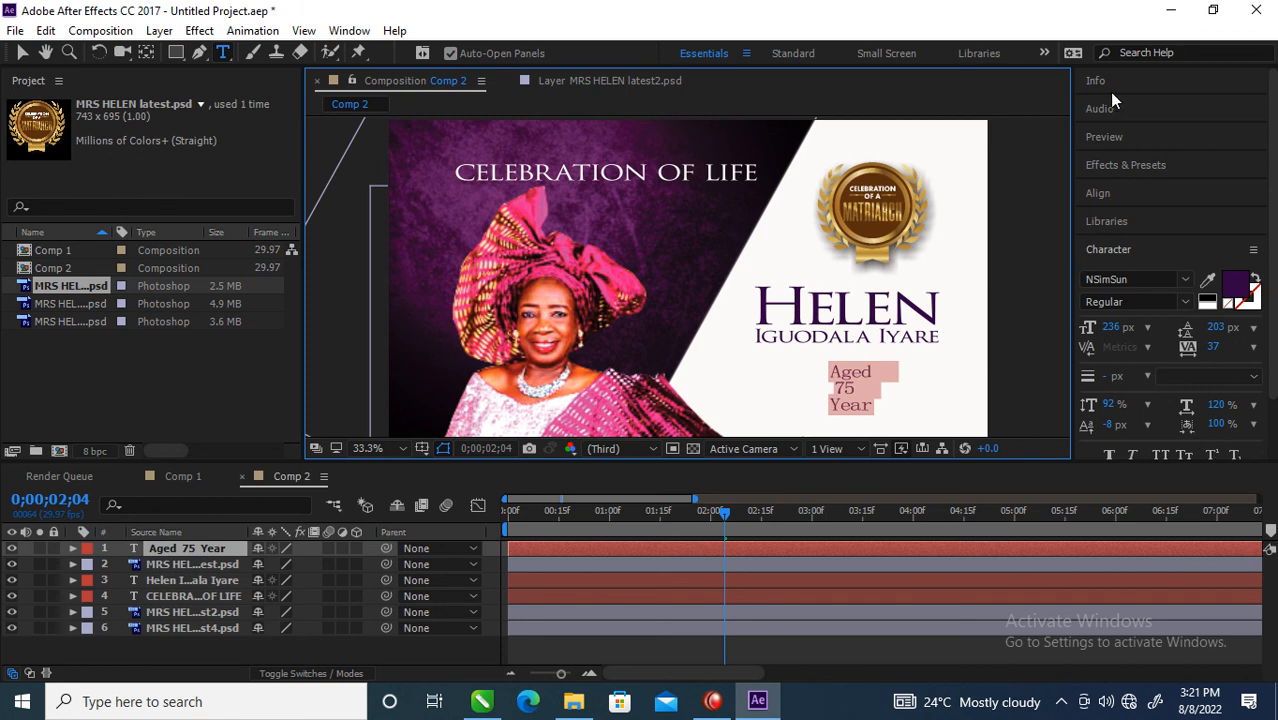
click(1103, 196)
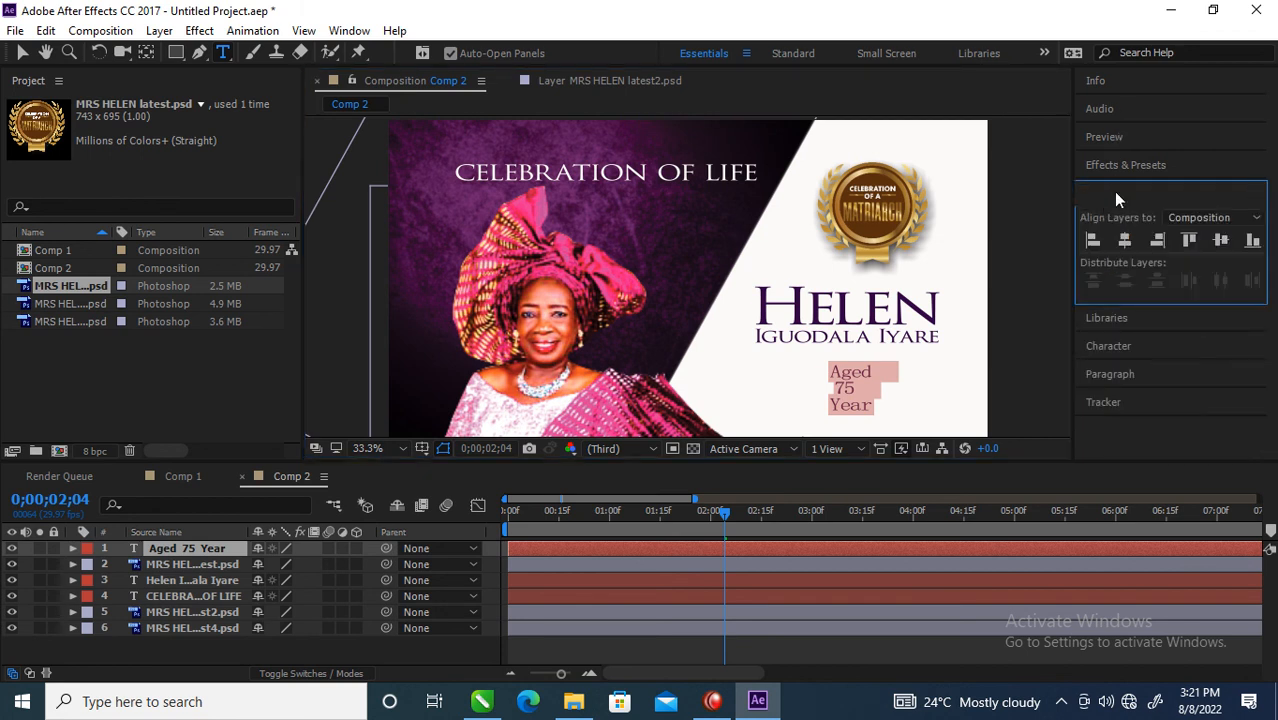
click(1102, 136)
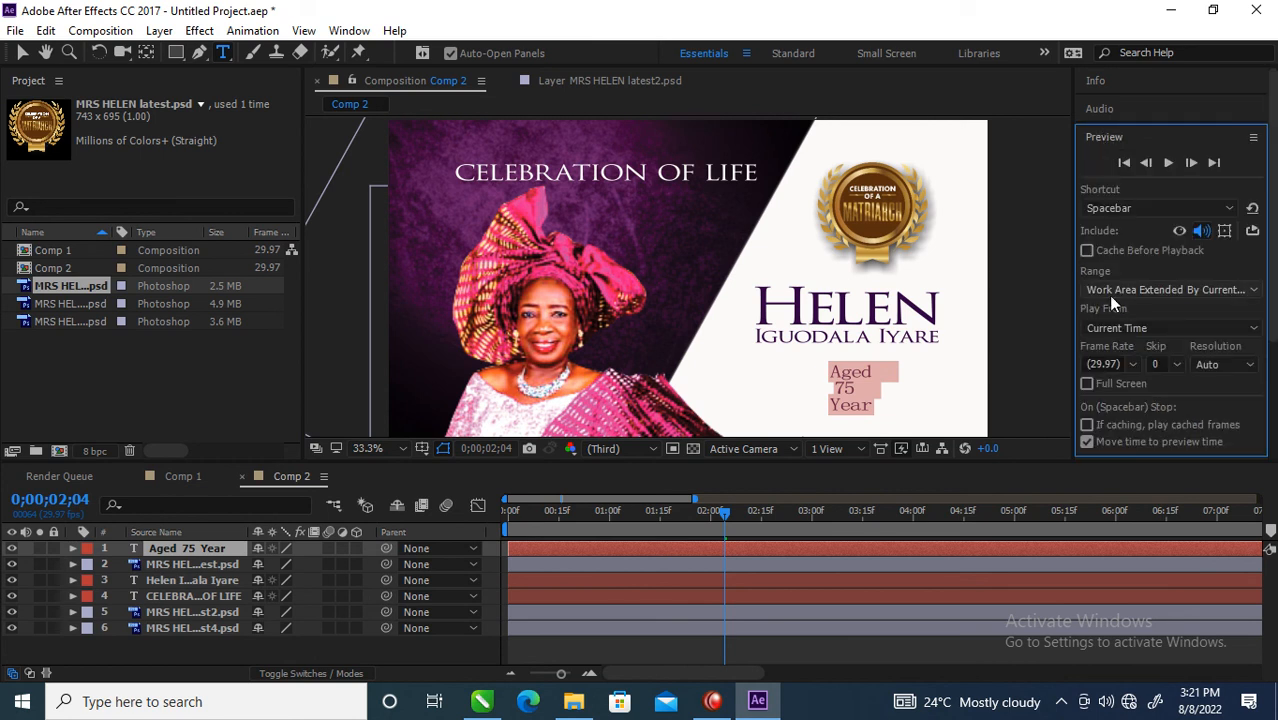
click(1100, 110)
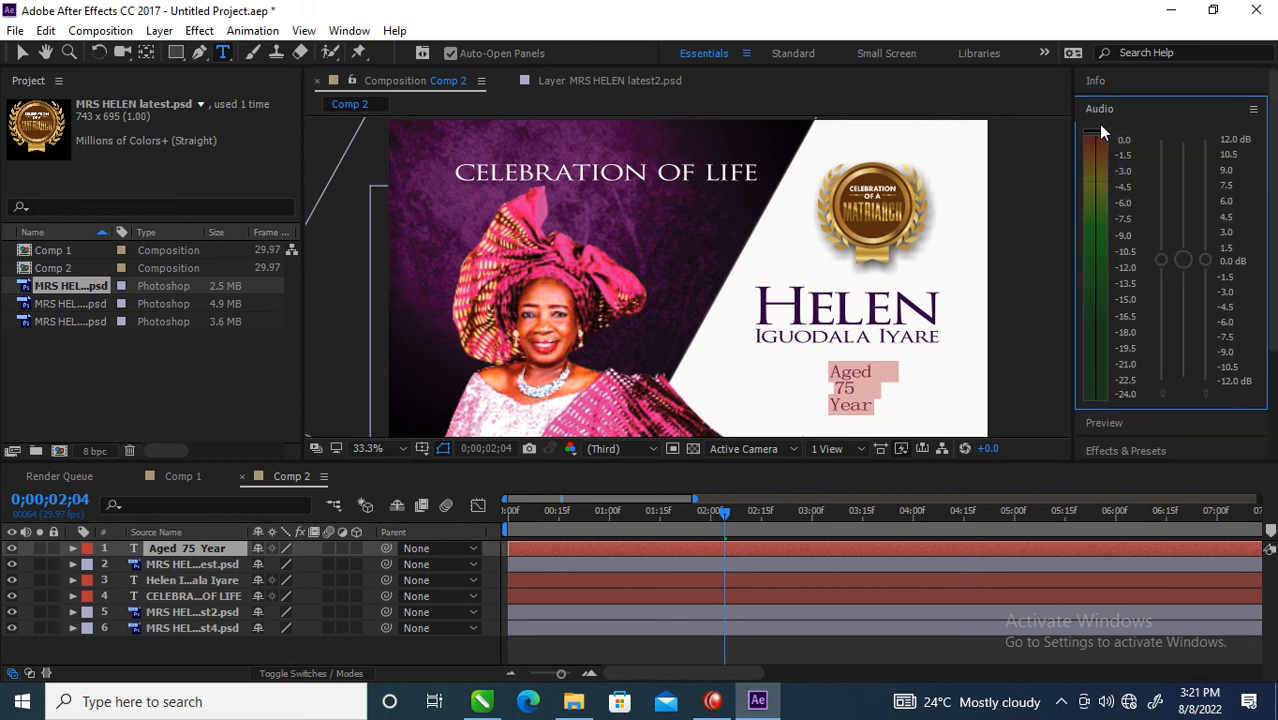
click(1110, 421)
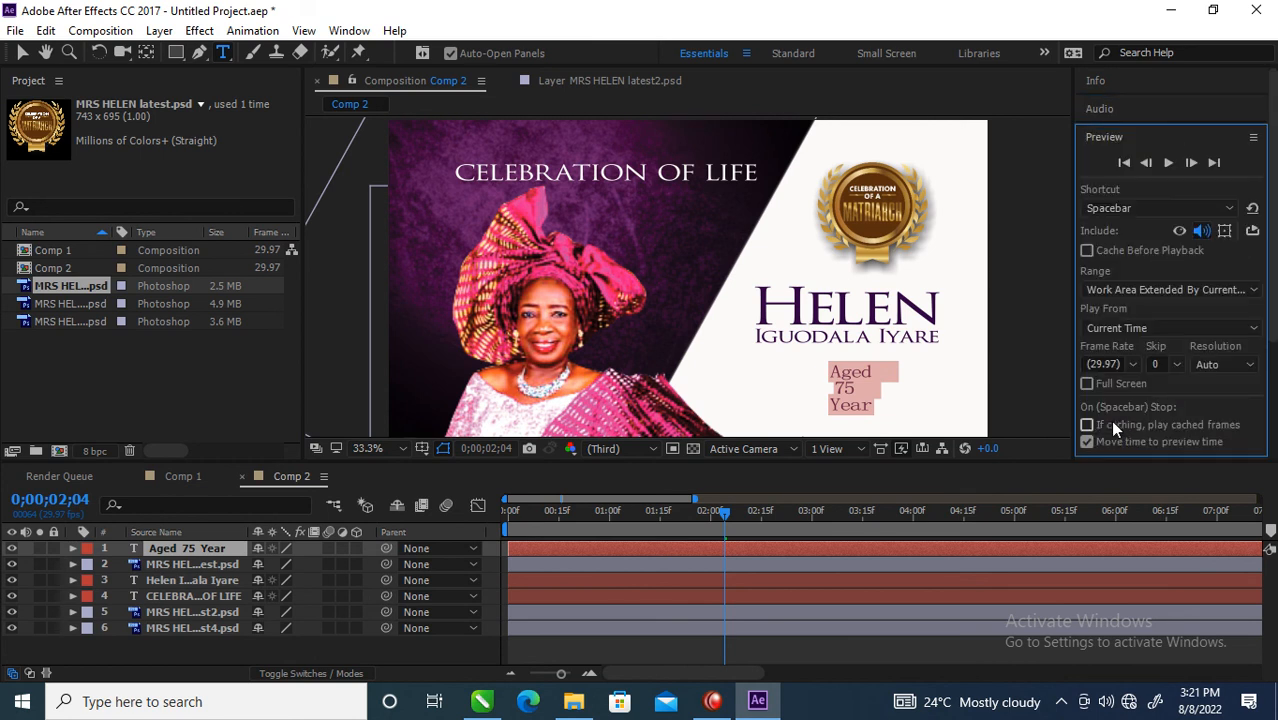
click(1096, 90)
click(1106, 345)
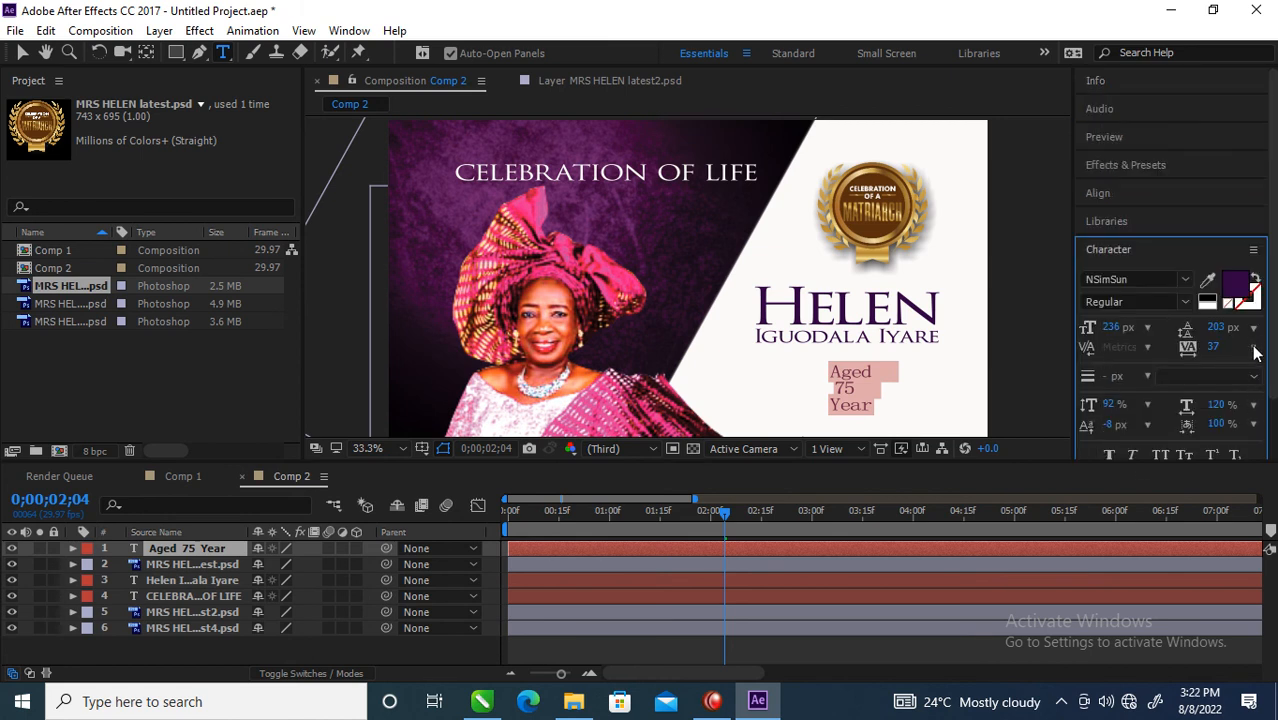
scroll(1135, 383, down, 2)
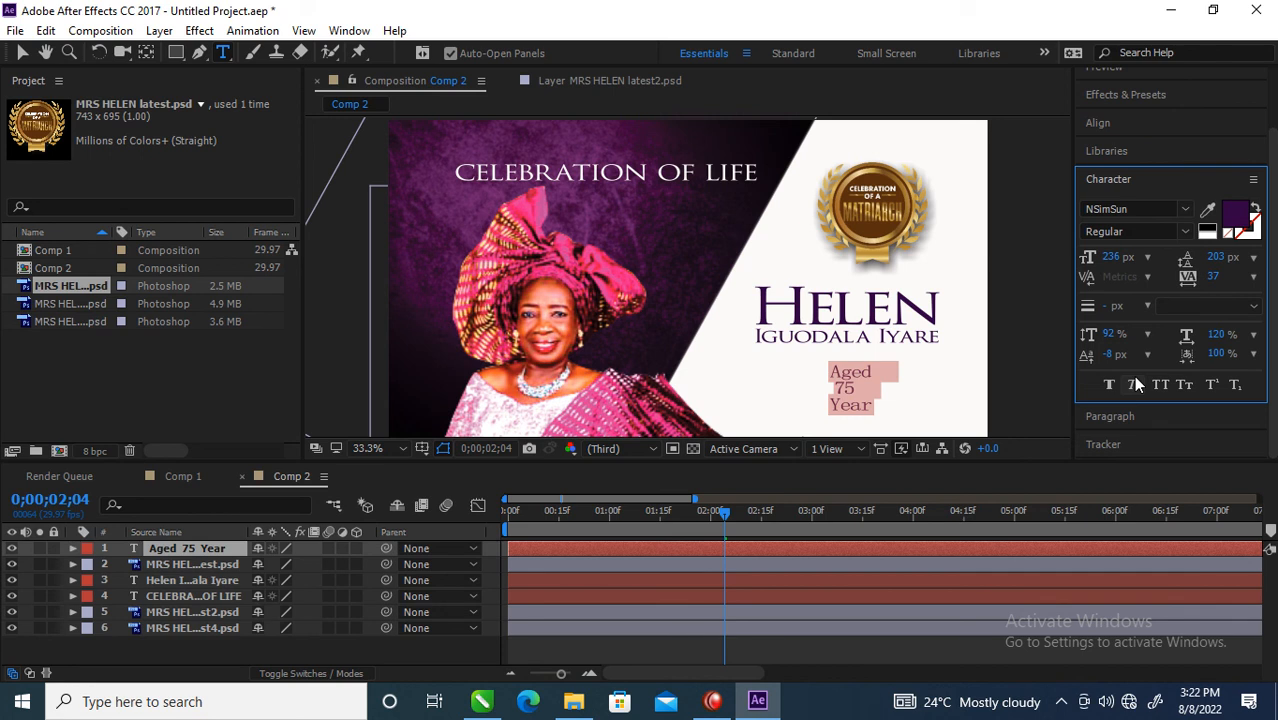
click(1116, 420)
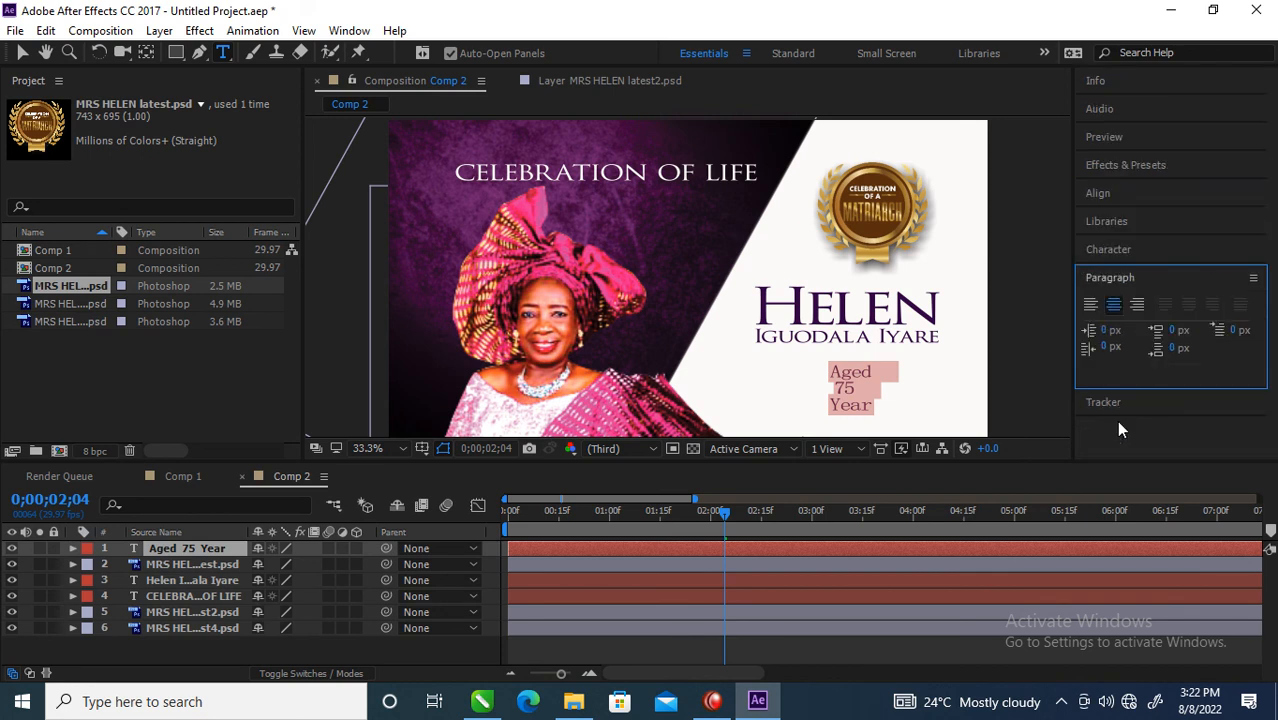
click(1138, 304)
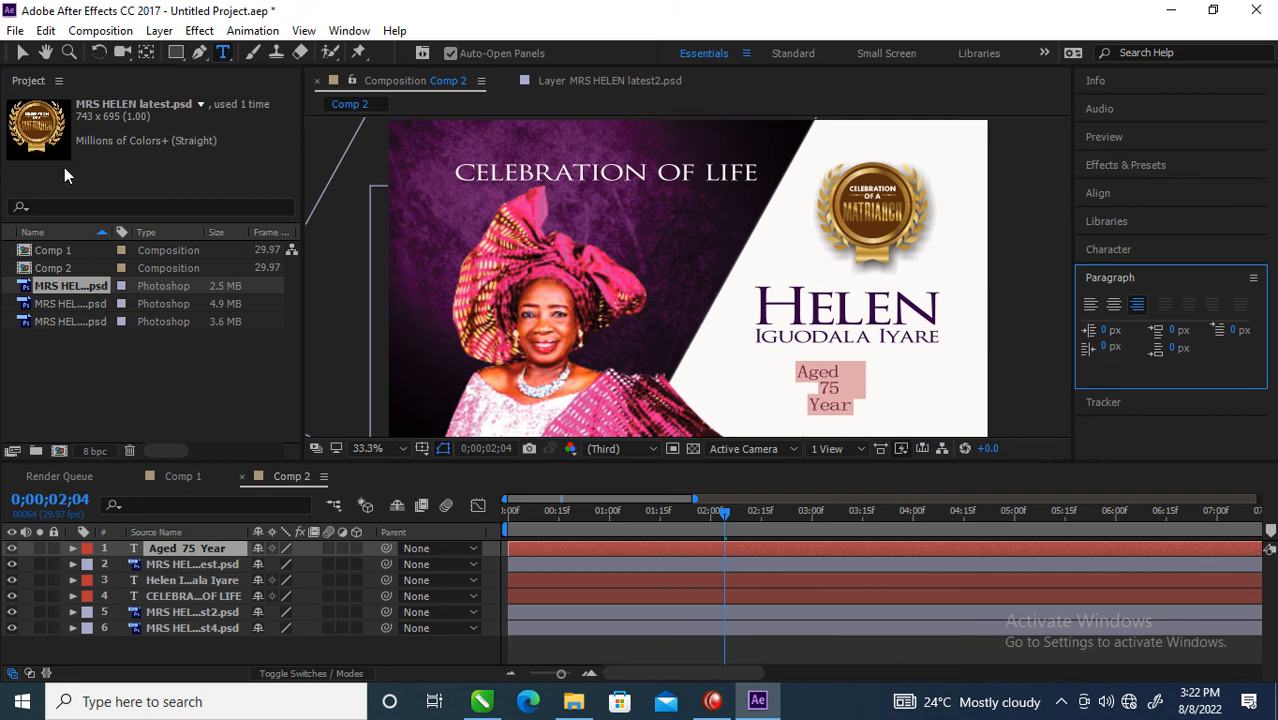
click(24, 52)
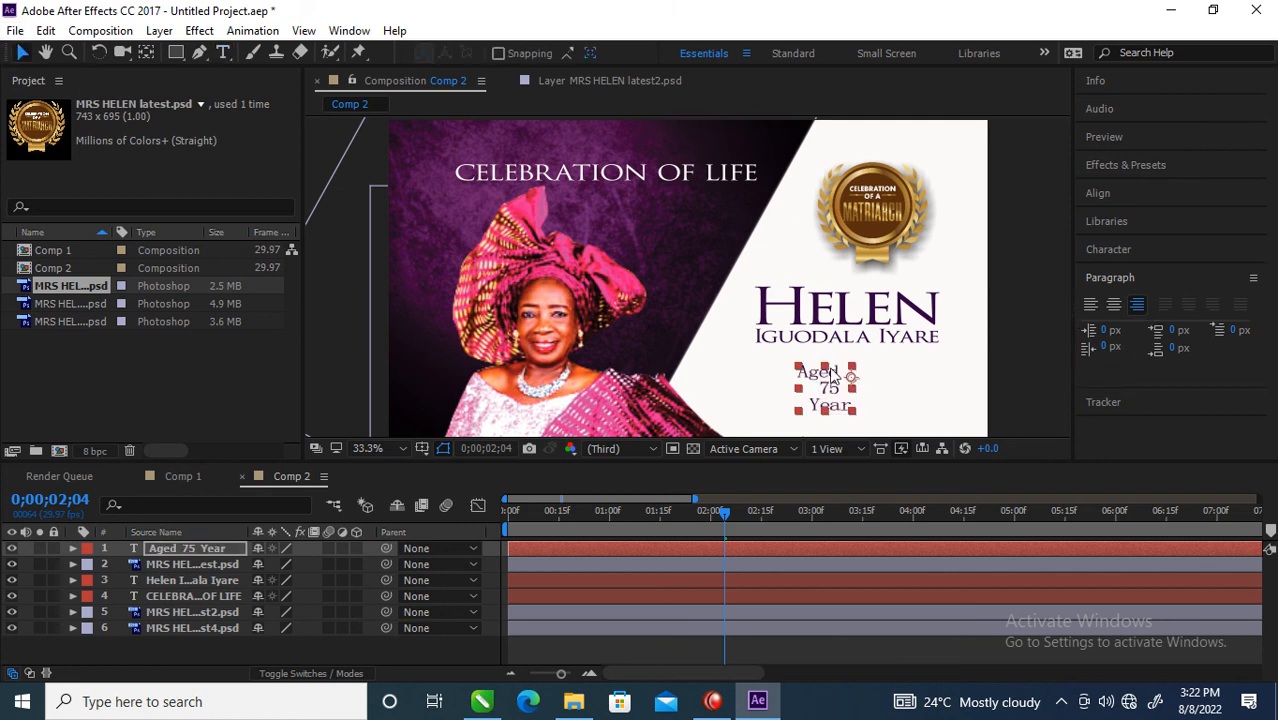
drag(849, 376, 931, 373)
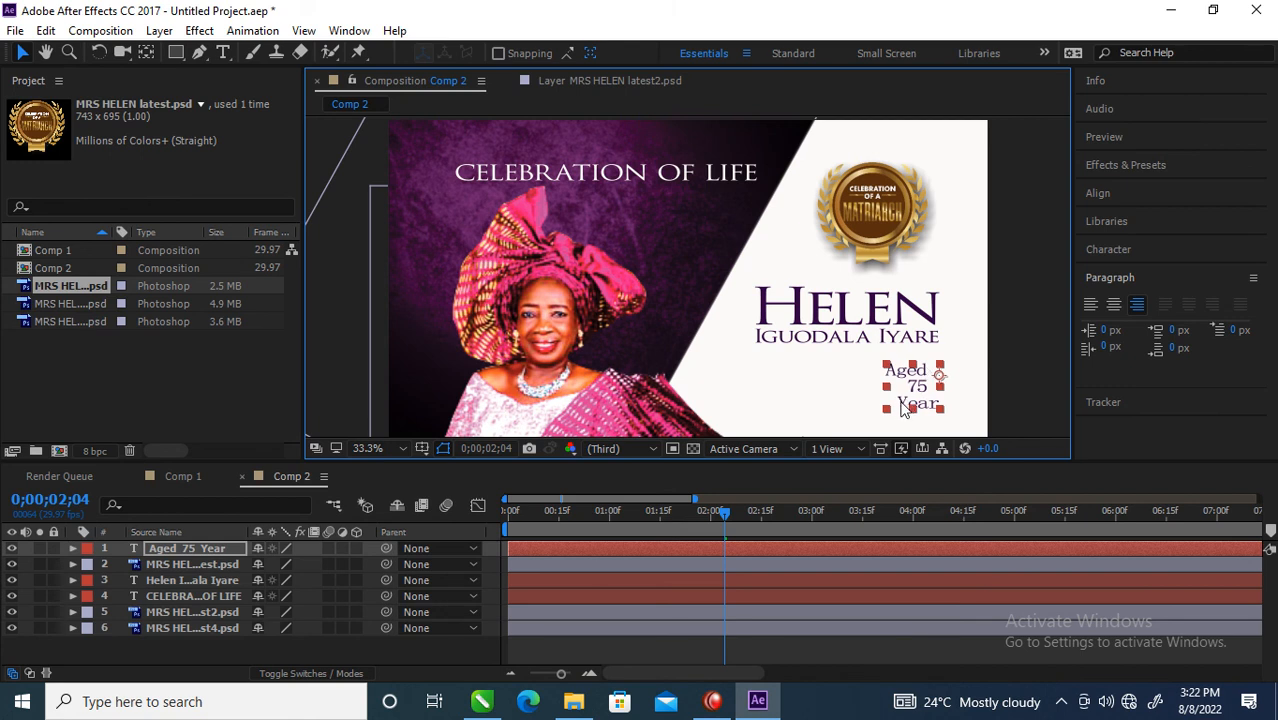
Remove the extra spaces around the line breaks in the age text so all three lines end flush right
click(224, 52)
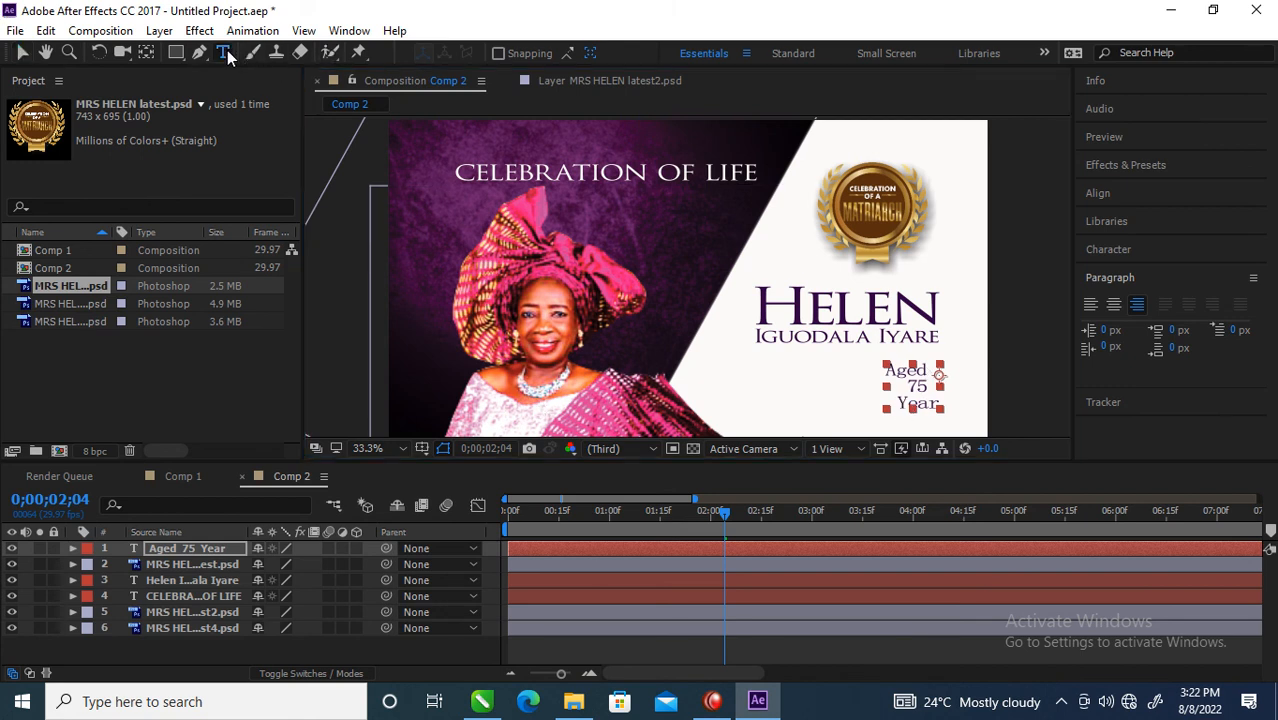
click(903, 404)
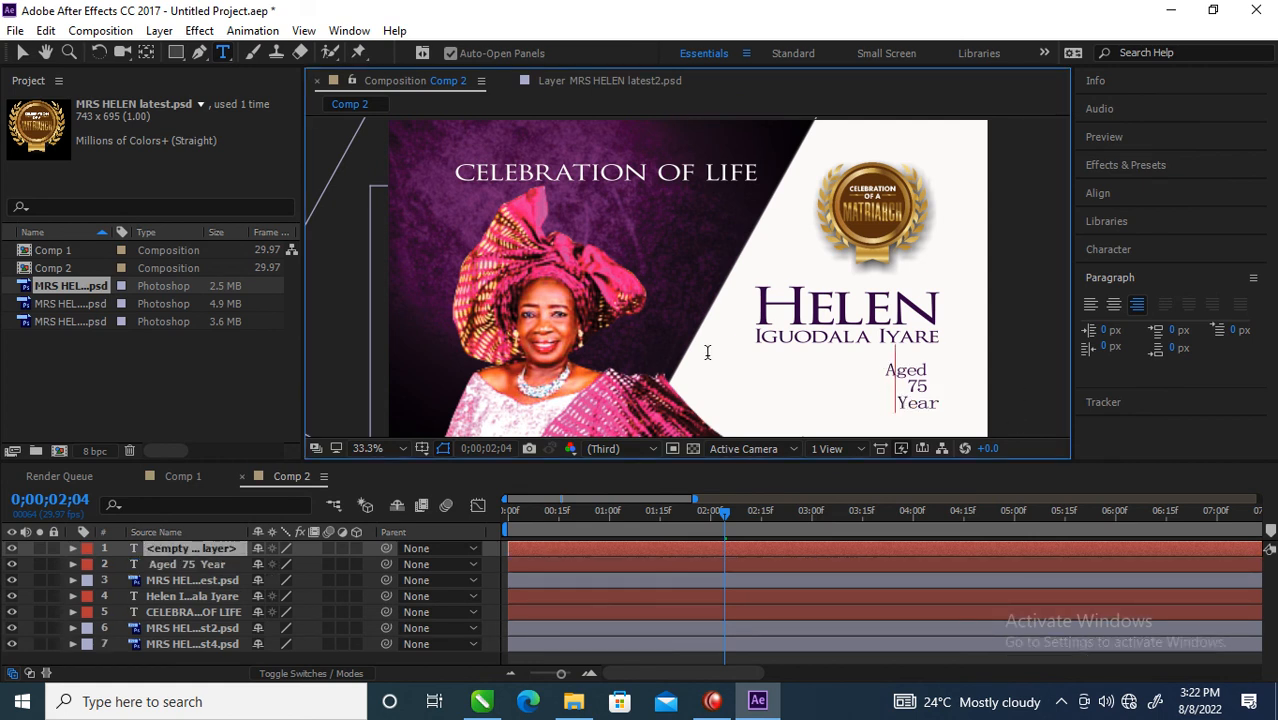
click(30, 61)
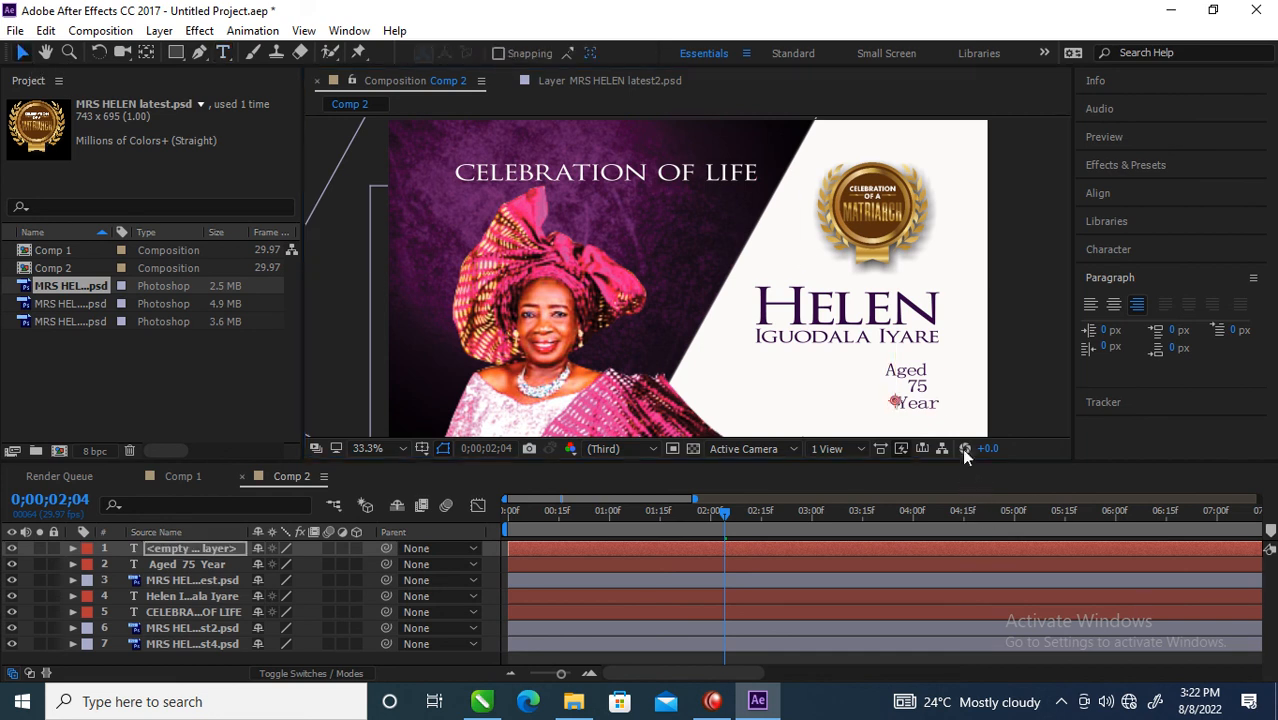
click(937, 410)
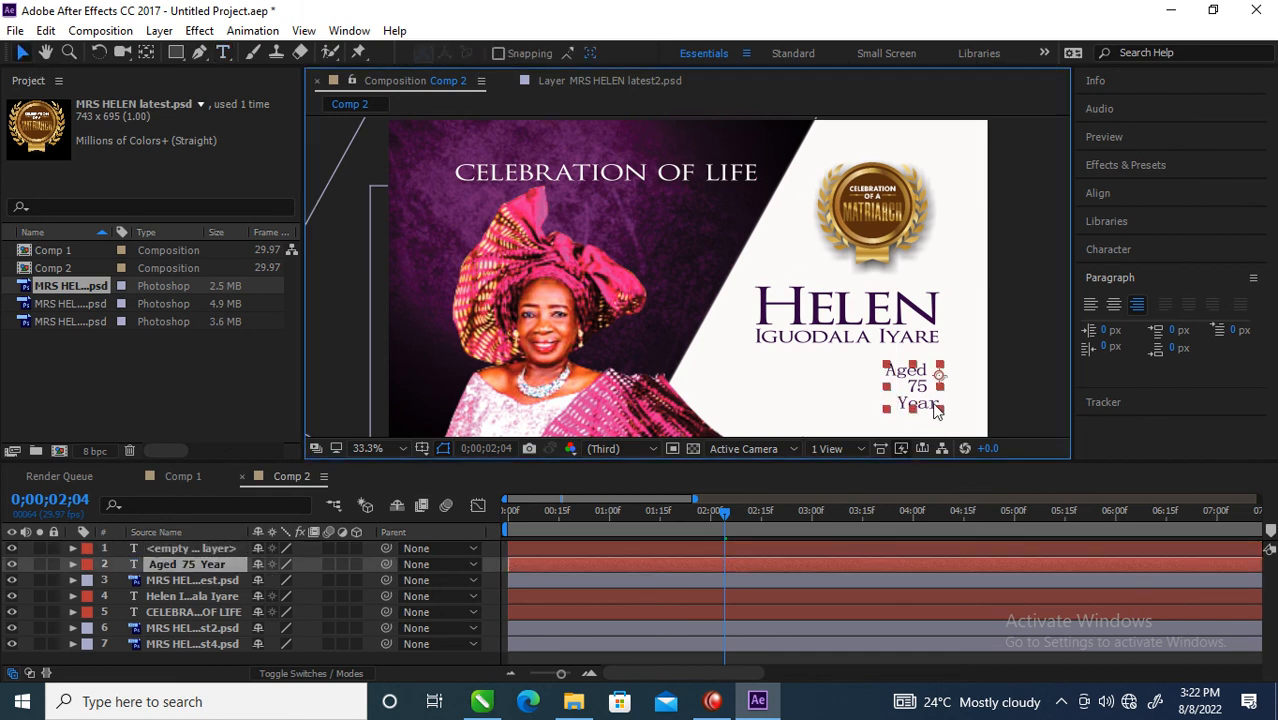
click(208, 52)
click(222, 55)
click(902, 400)
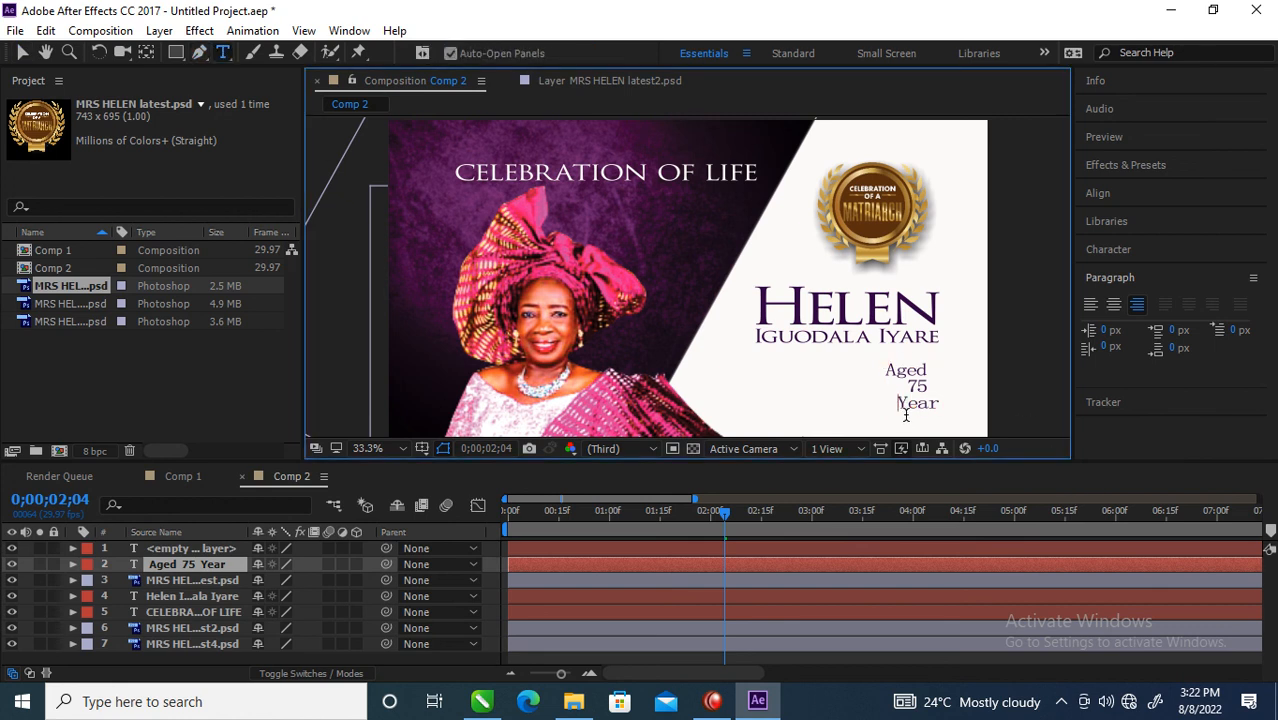
key(BackSpace)
key(BackSpace)
key(Return)
key(BackSpace)
key(BackSpace)
key(Return)
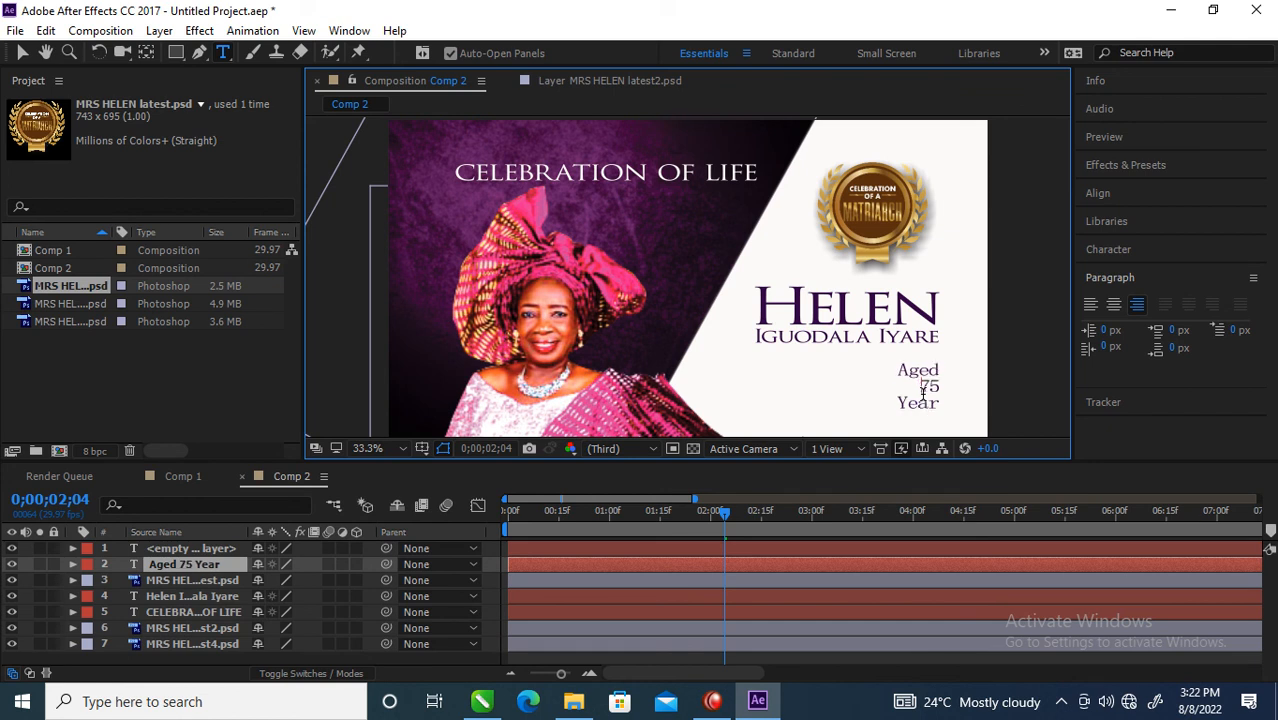
Enlarge only the "75" in the age text to a font size of 421 px
mouse_move(939, 387)
mouse_down()
mouse_move(911, 384)
mouse_move(930, 386)
mouse_up()
click(911, 385)
double_click(926, 386)
click(1102, 107)
click(1098, 83)
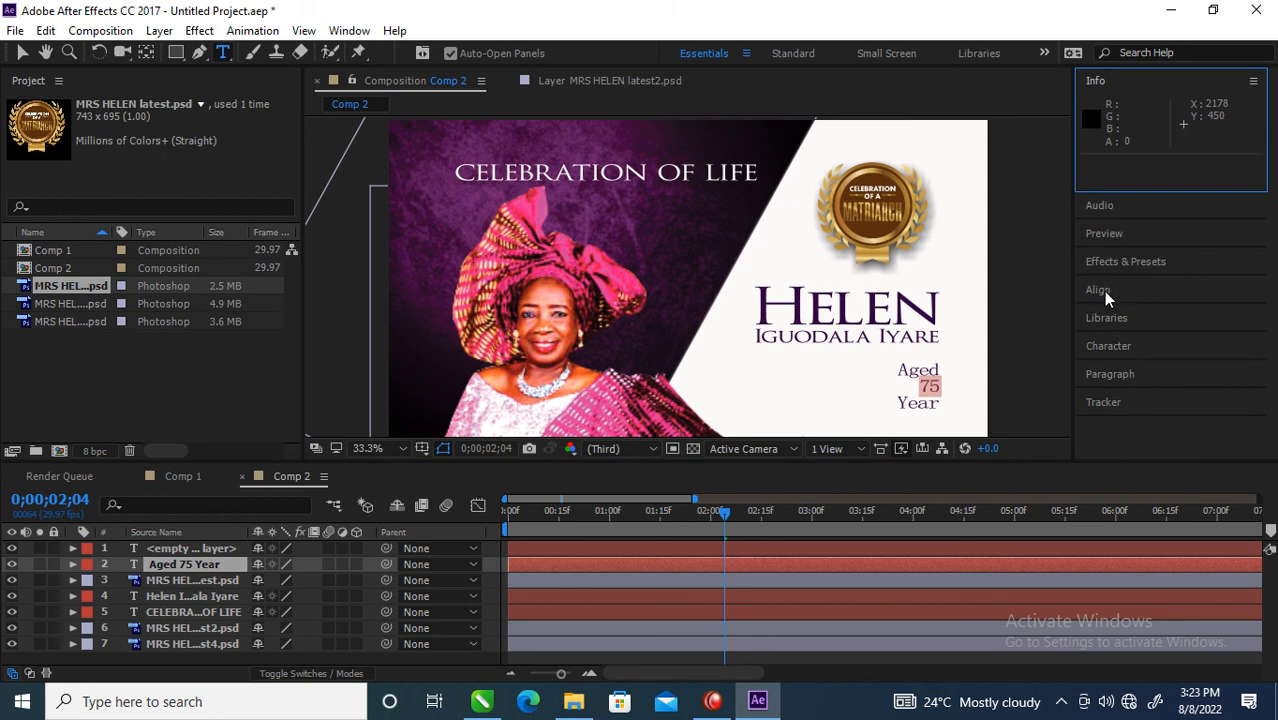
click(1108, 346)
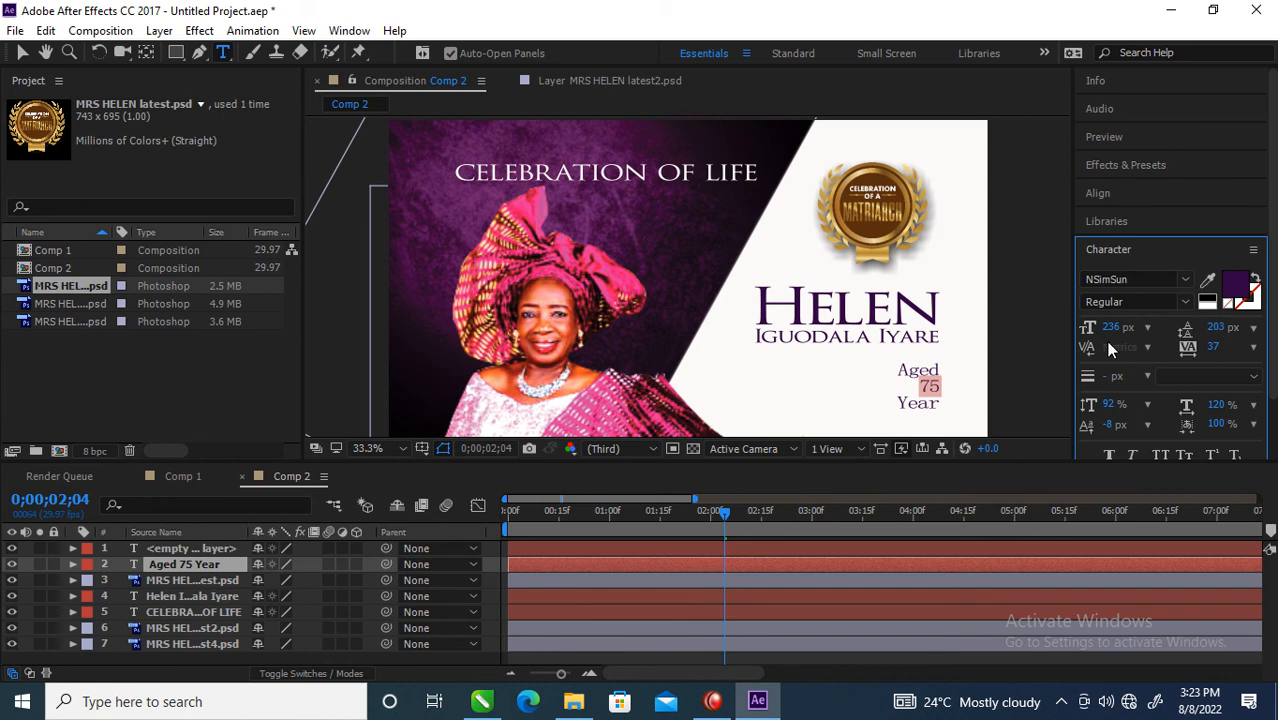
drag(1110, 335, 1258, 298)
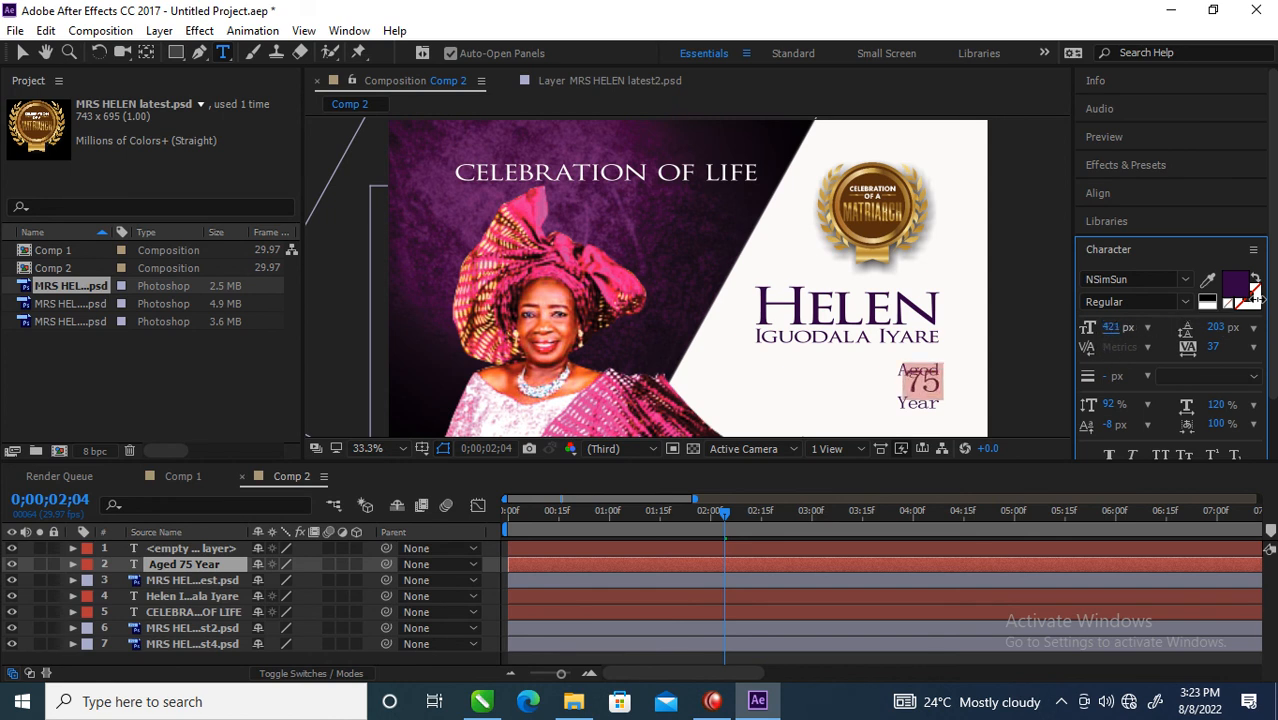
Set "Aged" to 246 px, 208 px leading, 45 tracking, 95% vertical and 124% horizontal scale, 115 px baseline shift and 64% tsume
click(930, 378)
drag(940, 368, 892, 366)
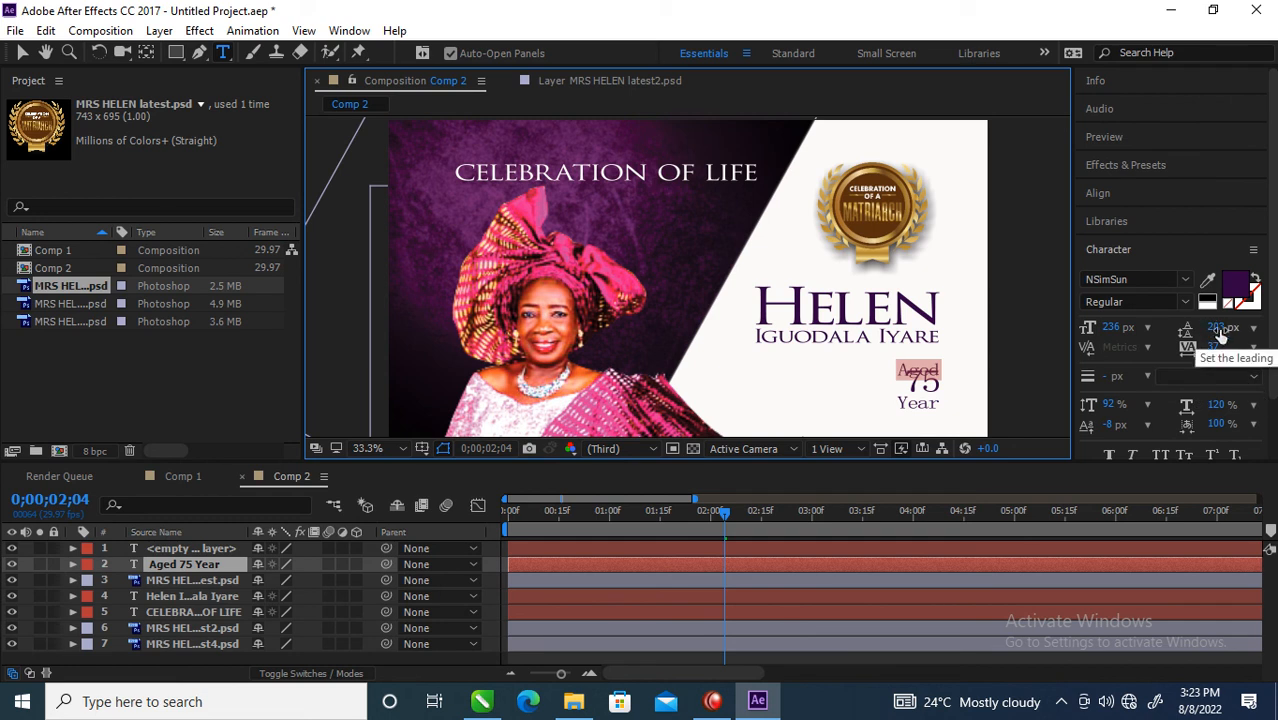
mouse_move(1222, 335)
mouse_down()
mouse_move(1243, 344)
mouse_move(1232, 326)
mouse_move(1209, 327)
mouse_move(1230, 351)
mouse_up()
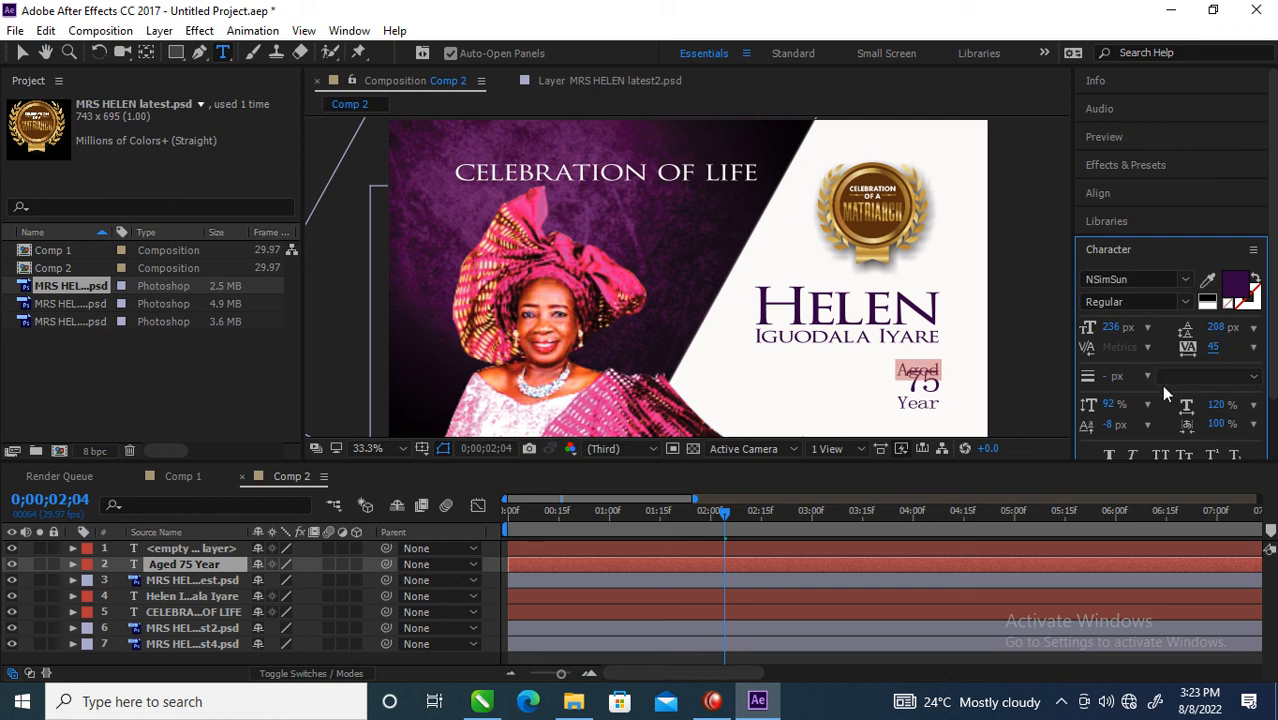
drag(1111, 329, 1133, 344)
mouse_move(1114, 403)
mouse_down()
mouse_move(1139, 405)
mouse_move(1114, 405)
mouse_up()
mouse_move(1213, 407)
mouse_down()
mouse_move(1230, 406)
mouse_move(1217, 423)
mouse_move(1250, 424)
mouse_move(1186, 423)
mouse_move(1210, 423)
mouse_up()
drag(1128, 425, 1238, 433)
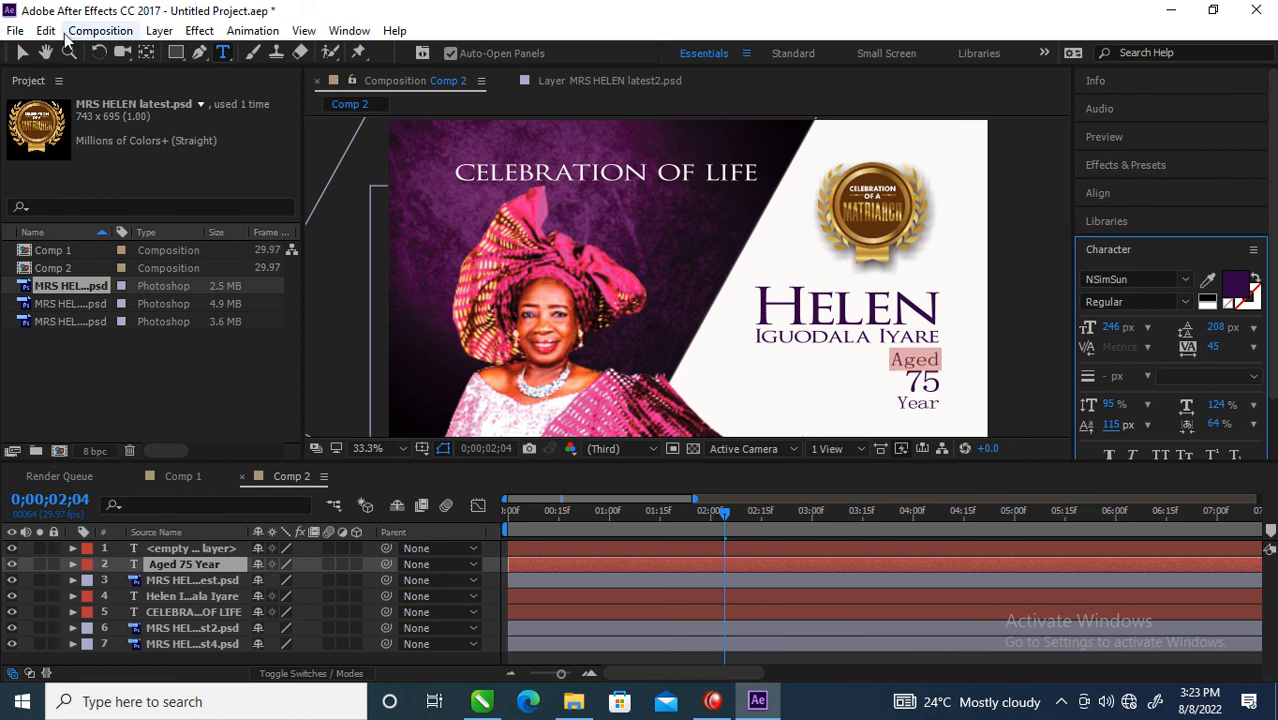
Nudge the age text block slightly lower beneath the name and add a Position text animator to its layer
click(22, 52)
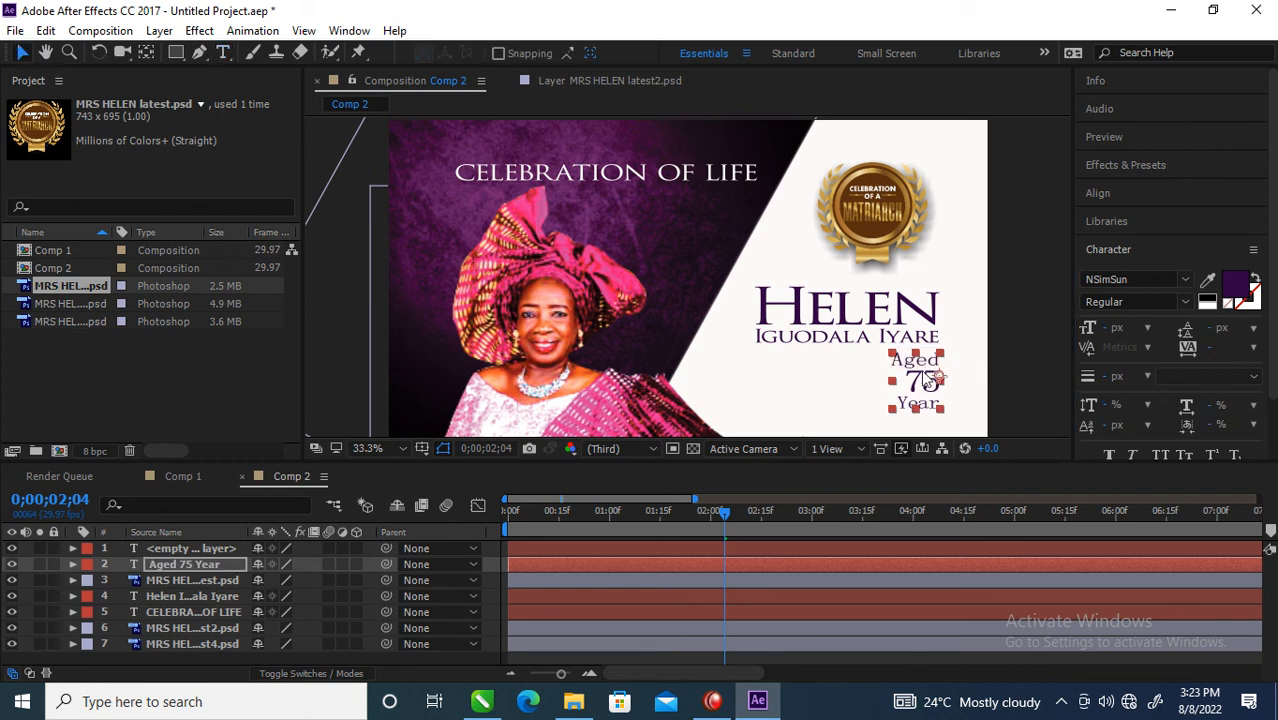
drag(930, 383, 928, 393)
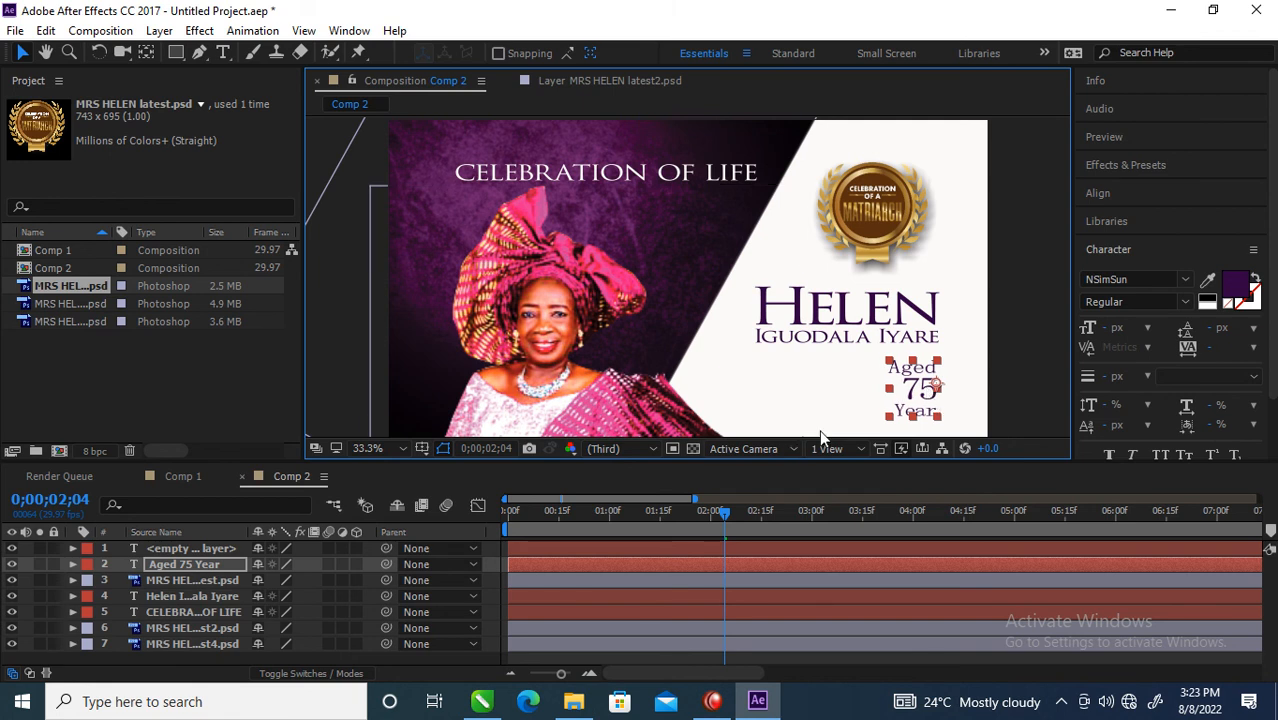
click(72, 564)
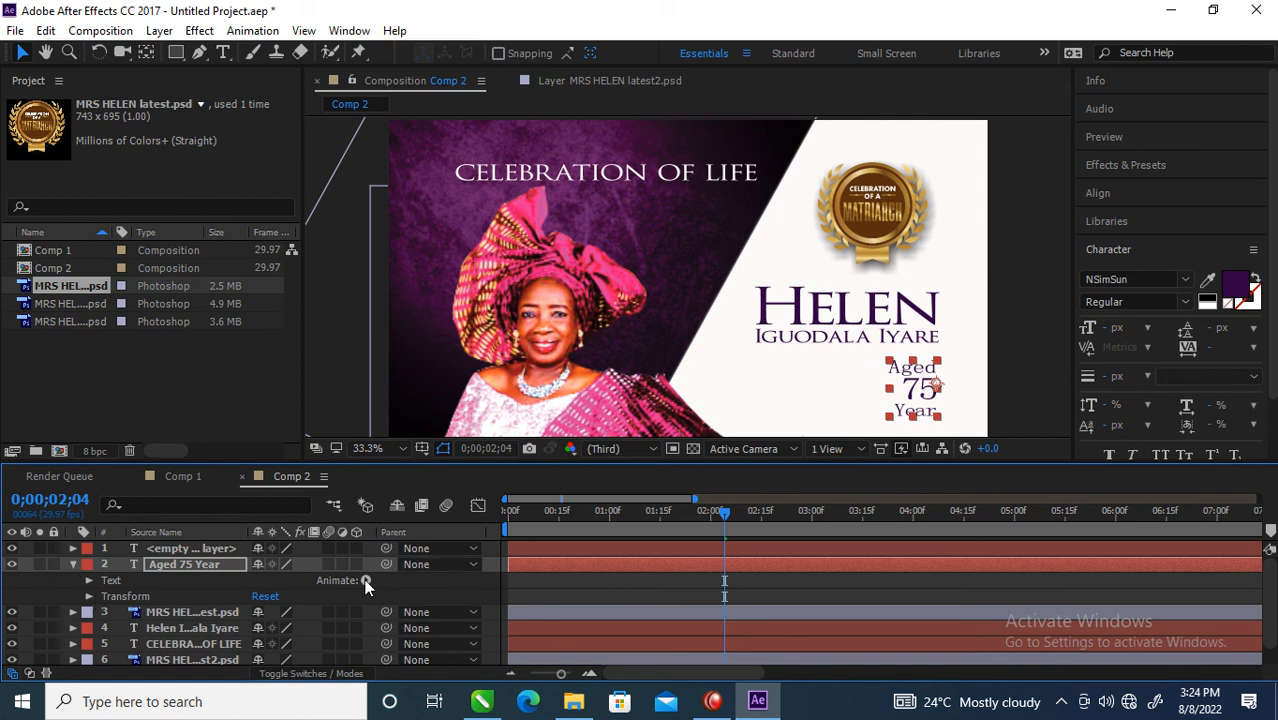
click(366, 581)
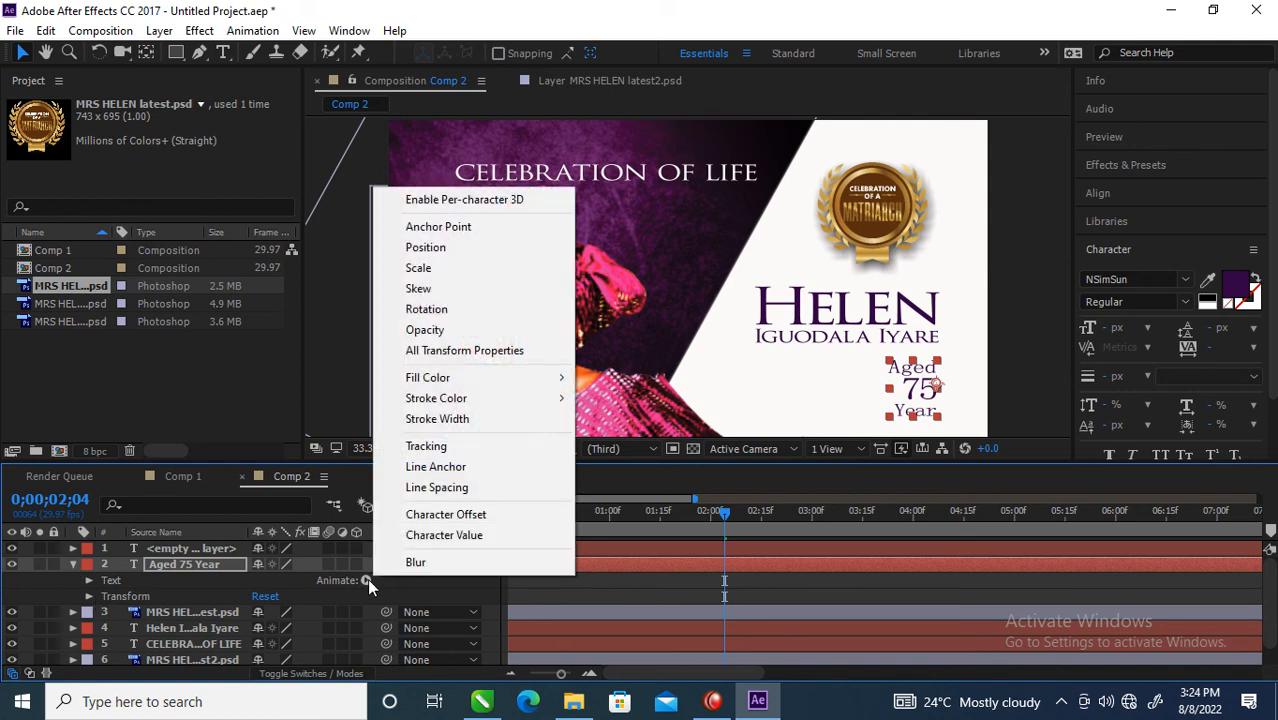
click(440, 247)
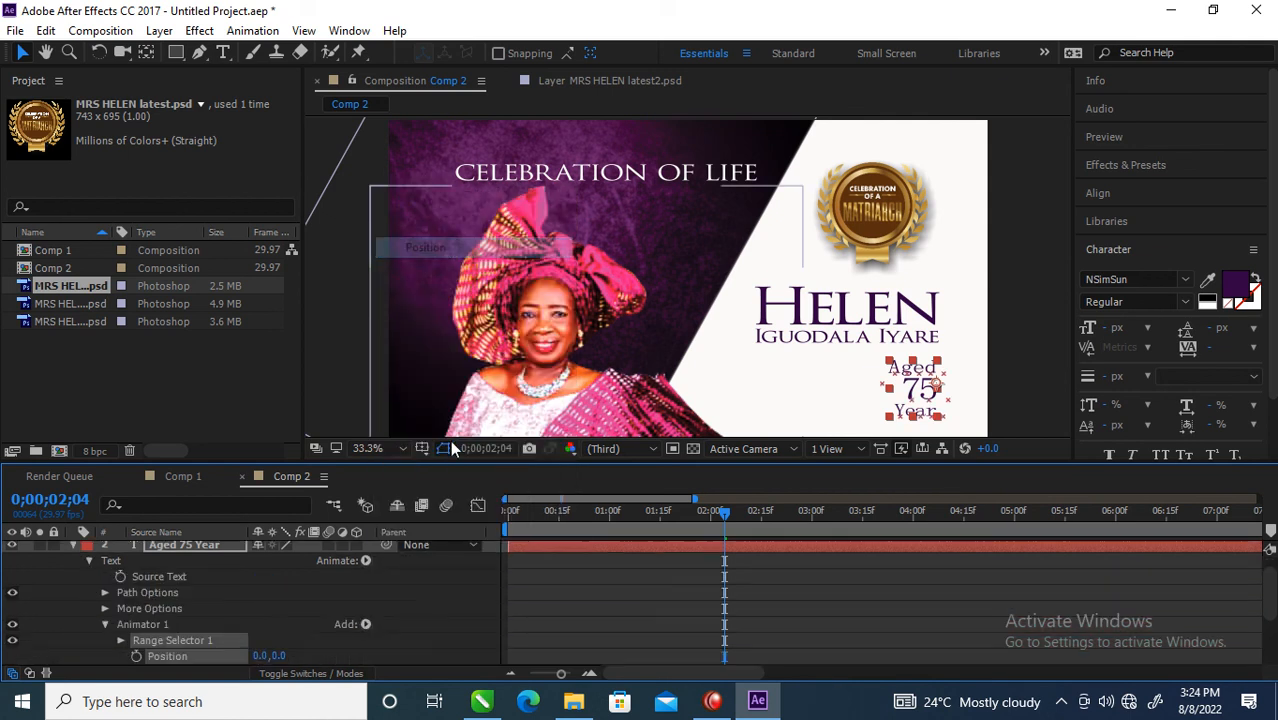
Add Opacity and Tracking properties to the age text's existing animator
click(365, 622)
mouse_move(445, 631)
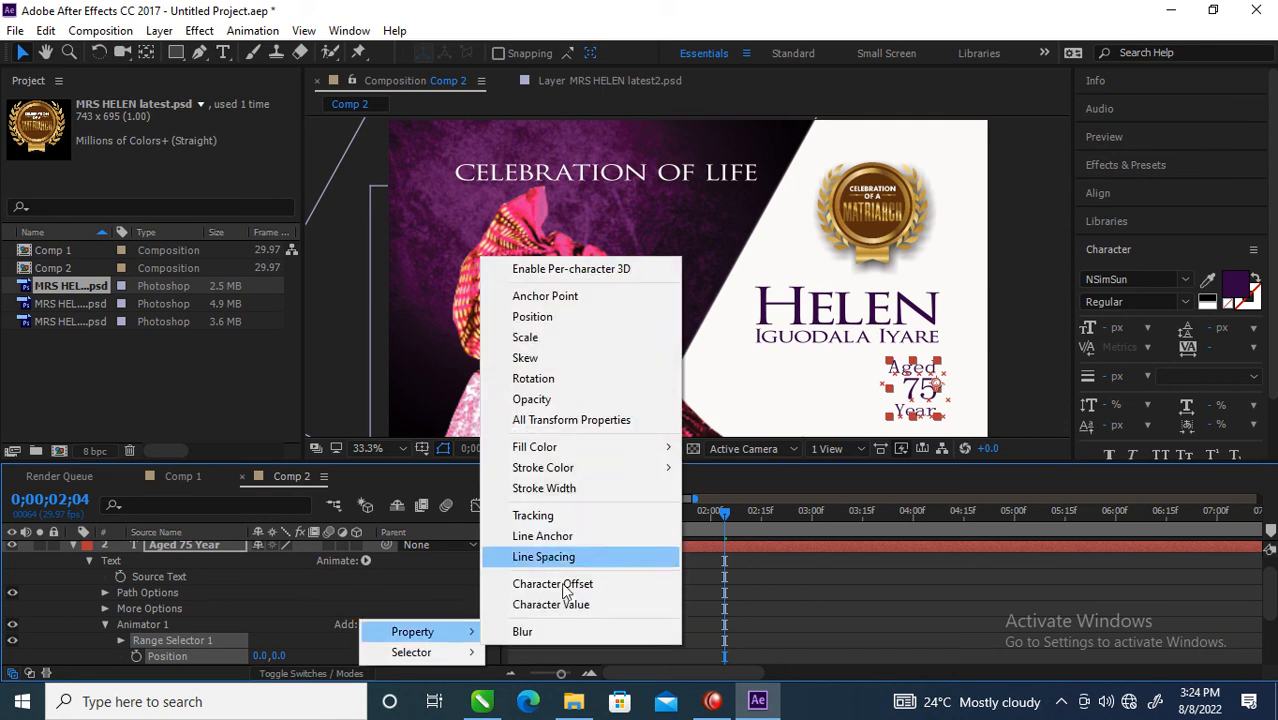
click(533, 399)
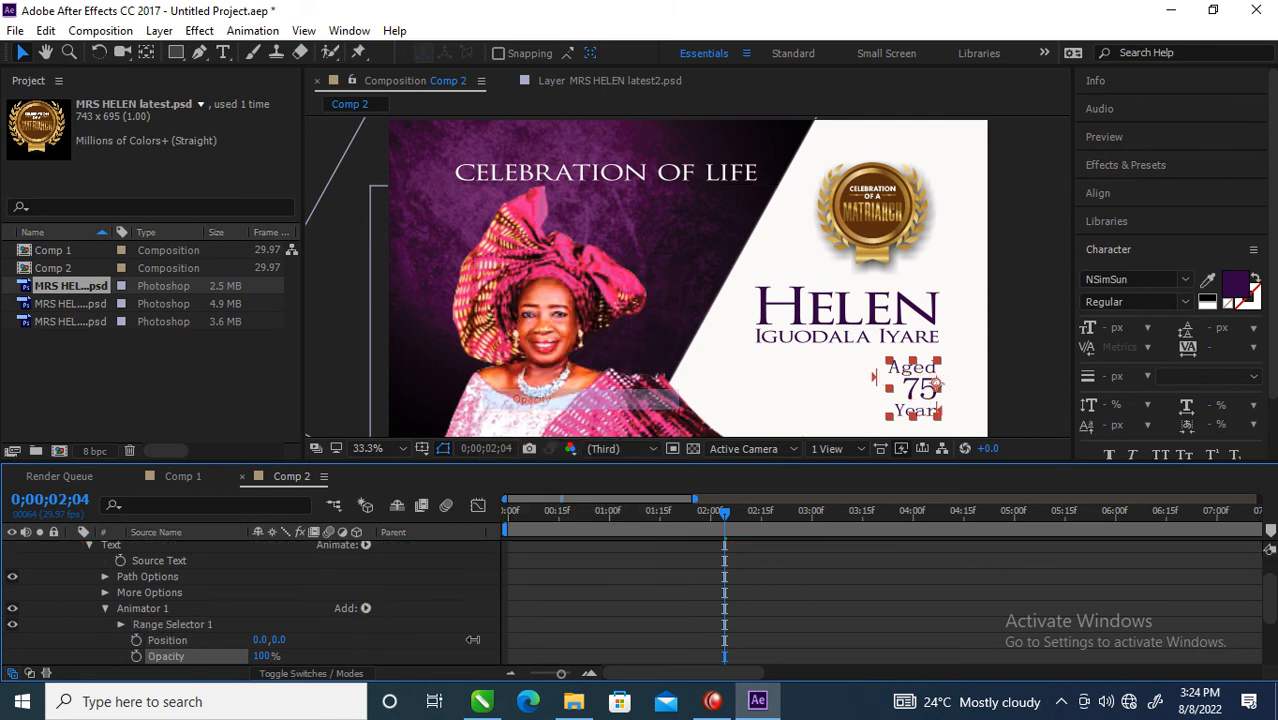
click(366, 609)
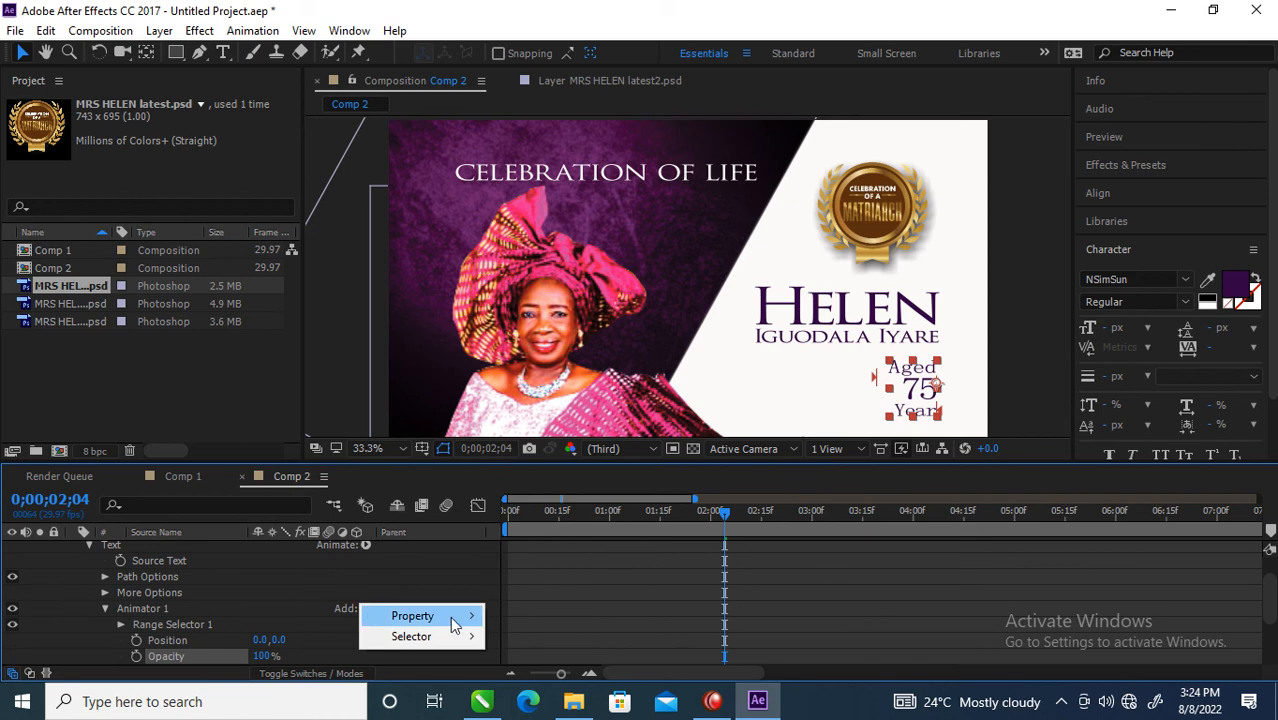
mouse_move(450, 616)
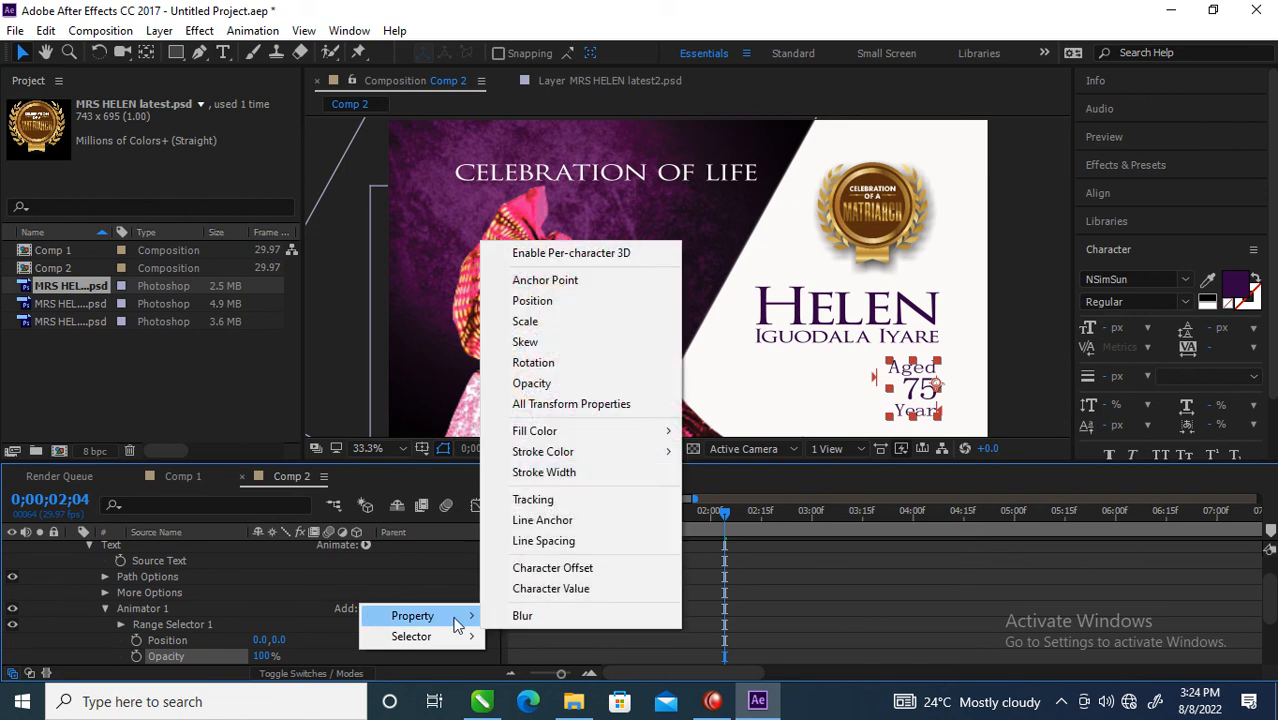
click(545, 500)
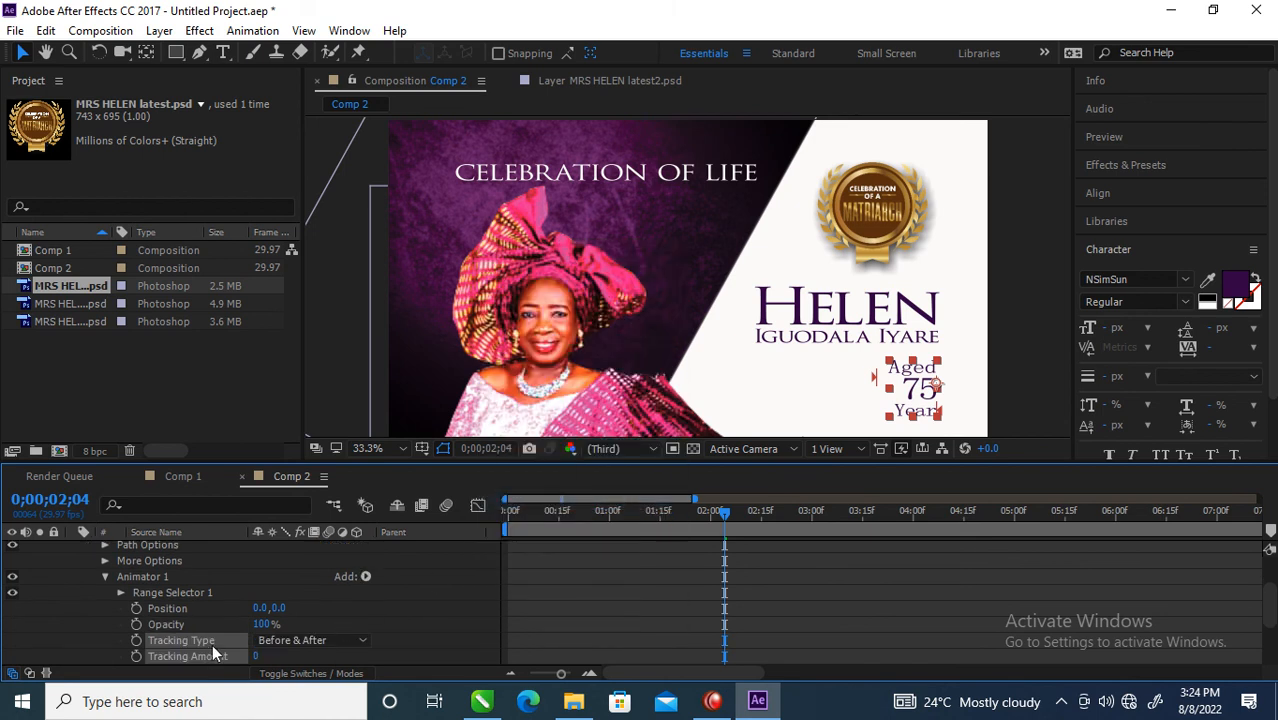
Set the age text animator's Position to 0.0,180.0, Tracking Amount to 16 and Opacity to 0%
drag(279, 607, 440, 620)
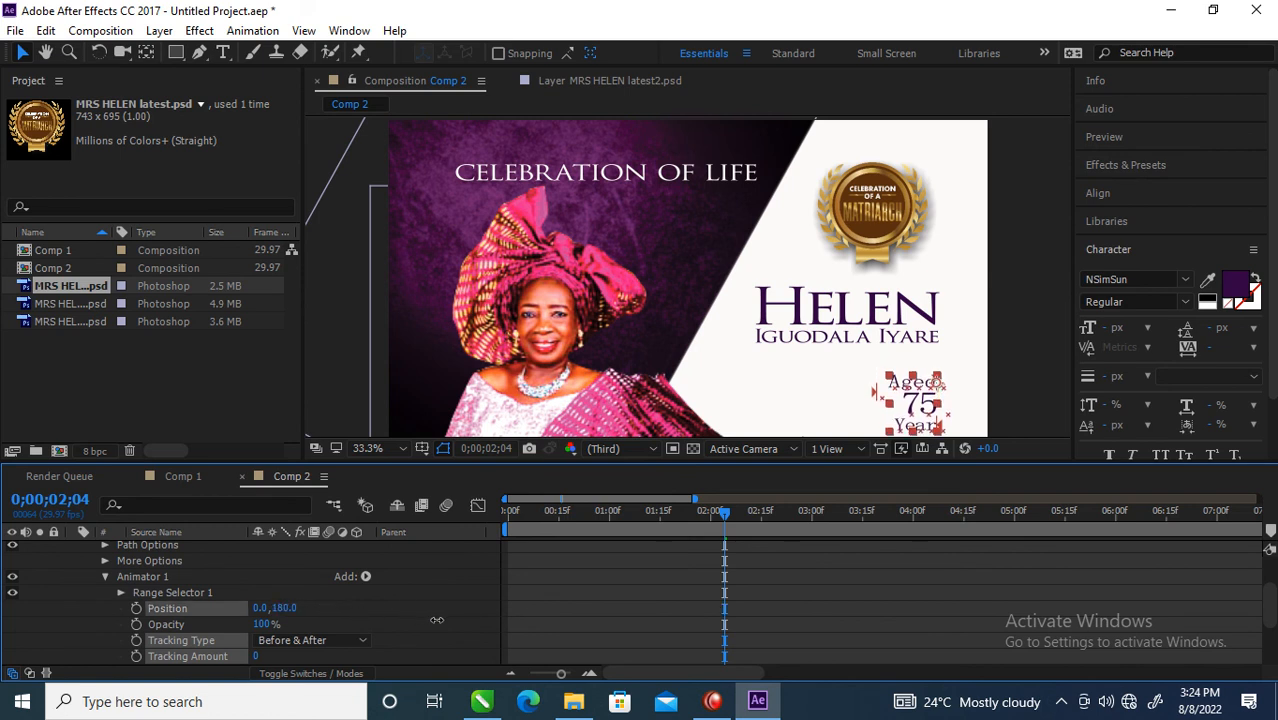
drag(261, 656, 280, 657)
click(266, 624)
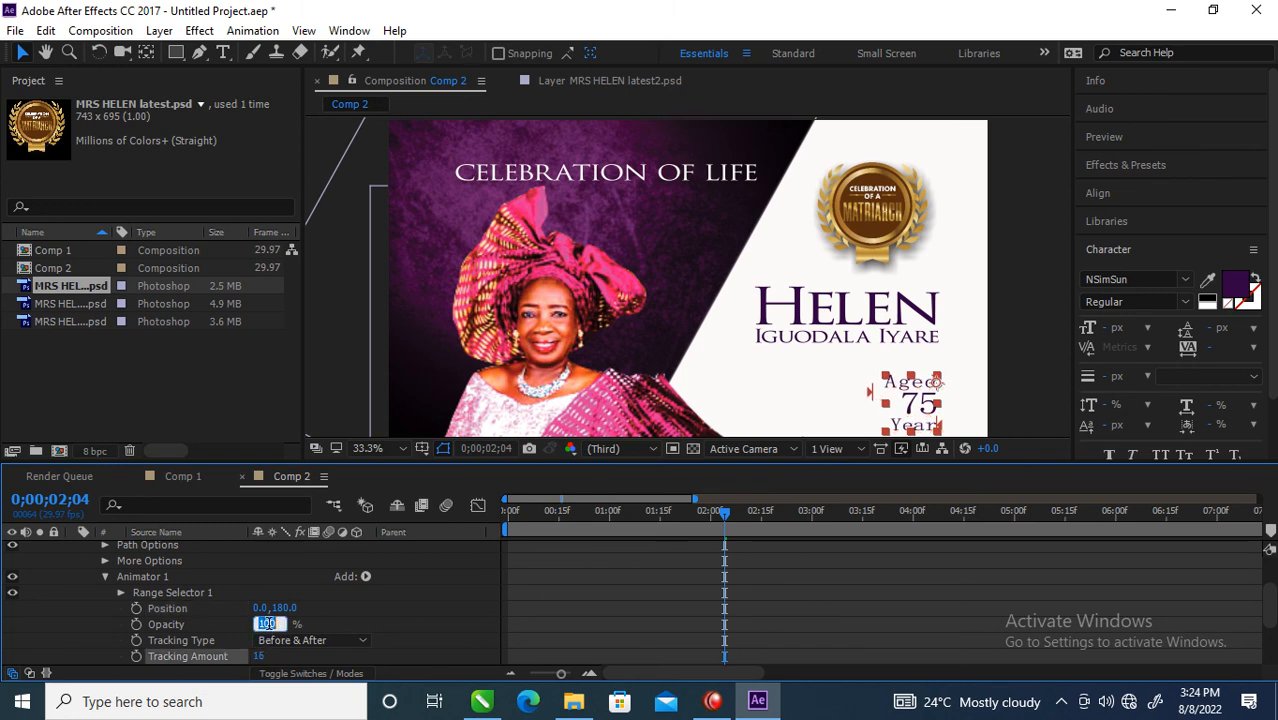
text(0)
key(Return)
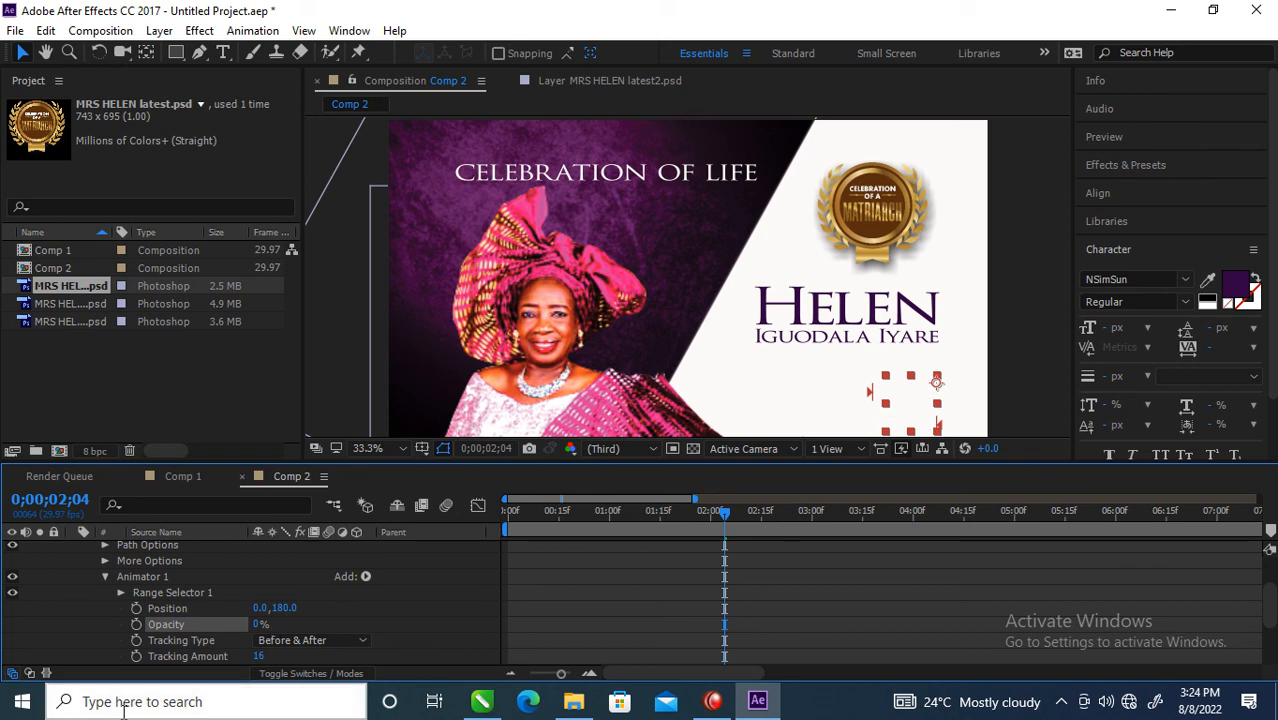
Keyframe the age text's Range Selector Start at 0% at 0;00;01;21 and 100% at 0;00;02;03
click(120, 592)
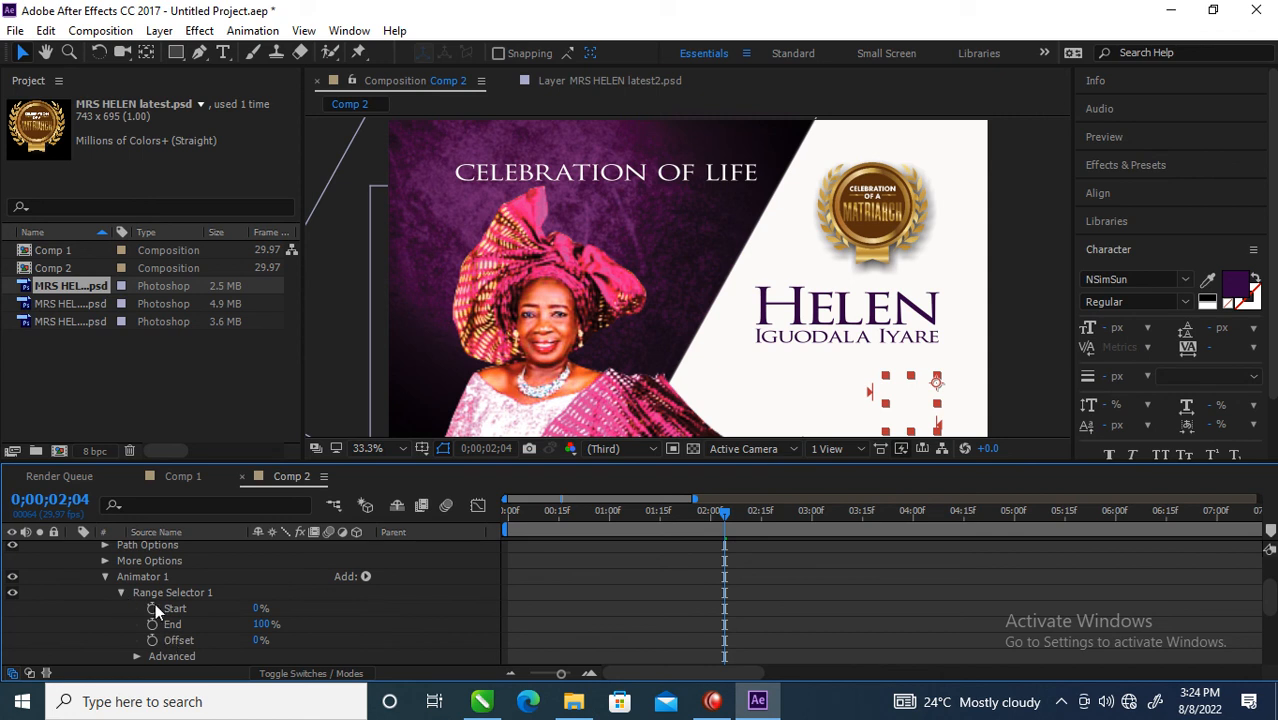
drag(723, 518, 678, 517)
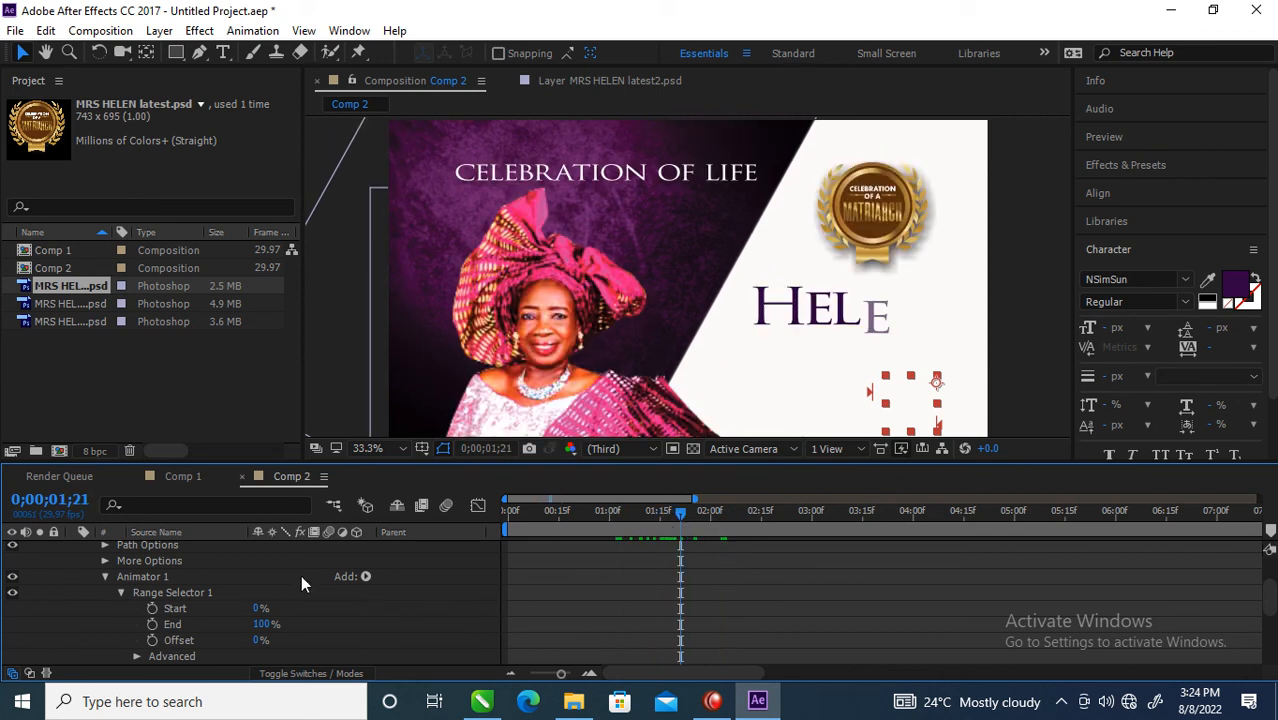
click(150, 608)
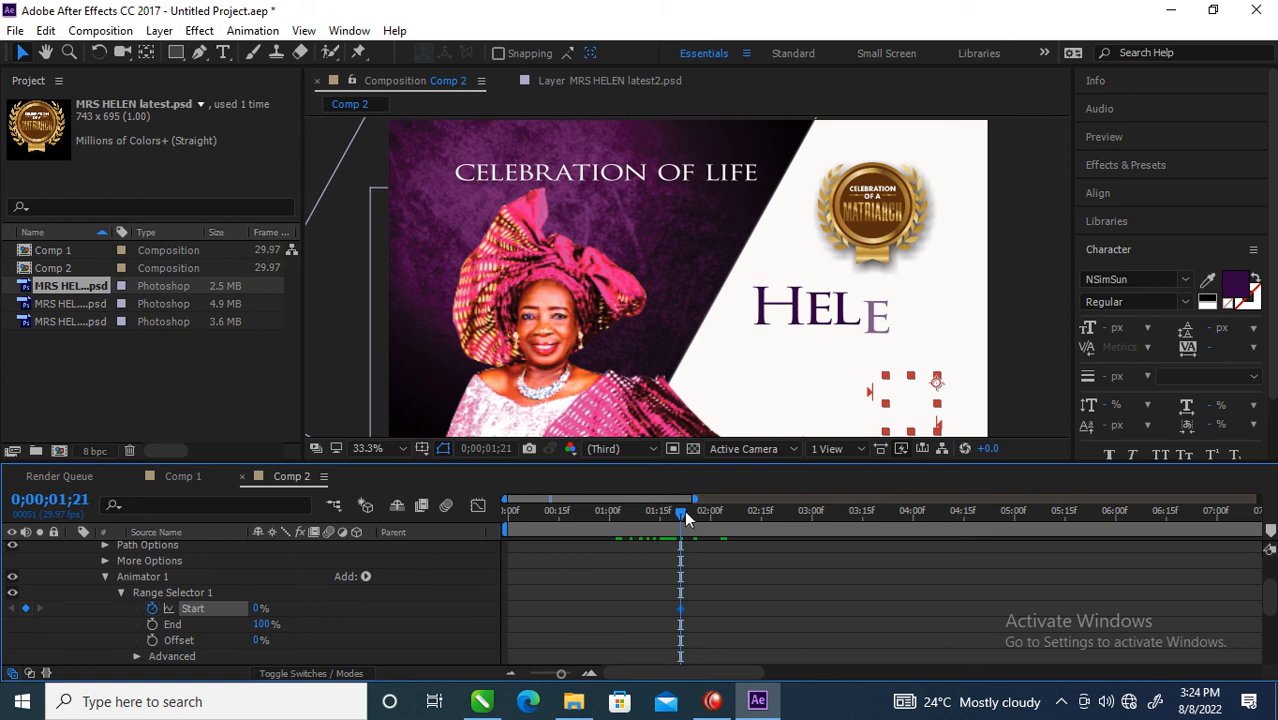
drag(681, 512, 722, 518)
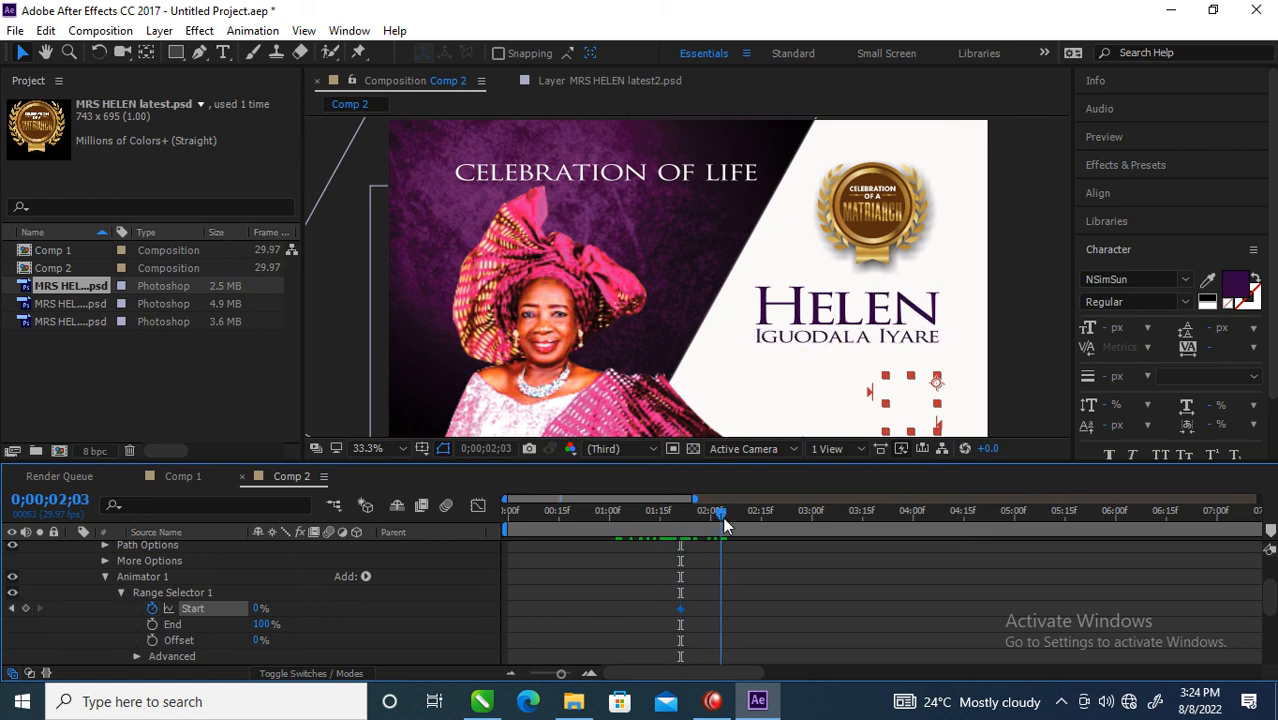
click(258, 608)
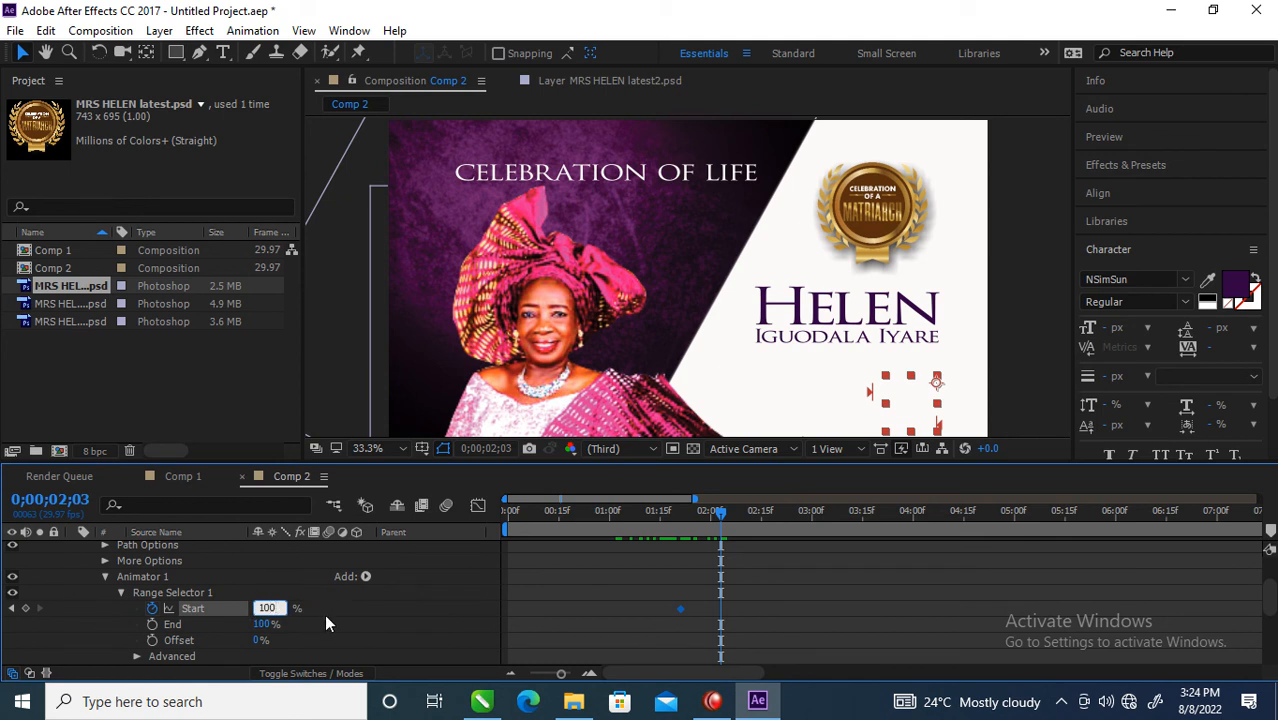
text(100)
key(Return)
mouse_move(722, 518)
mouse_down()
mouse_move(499, 516)
mouse_move(728, 520)
mouse_up()
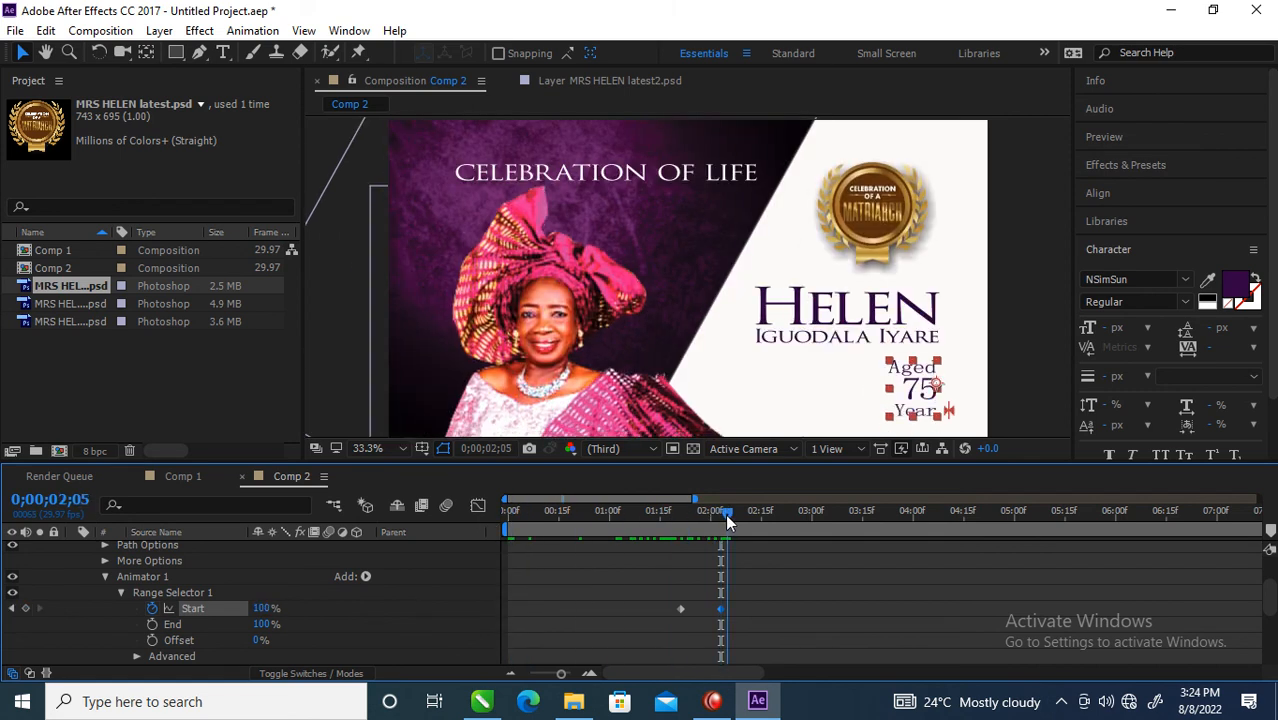
Apply Easy Ease to both Start keyframes of the age text's Range Selector
drag(755, 607, 655, 624)
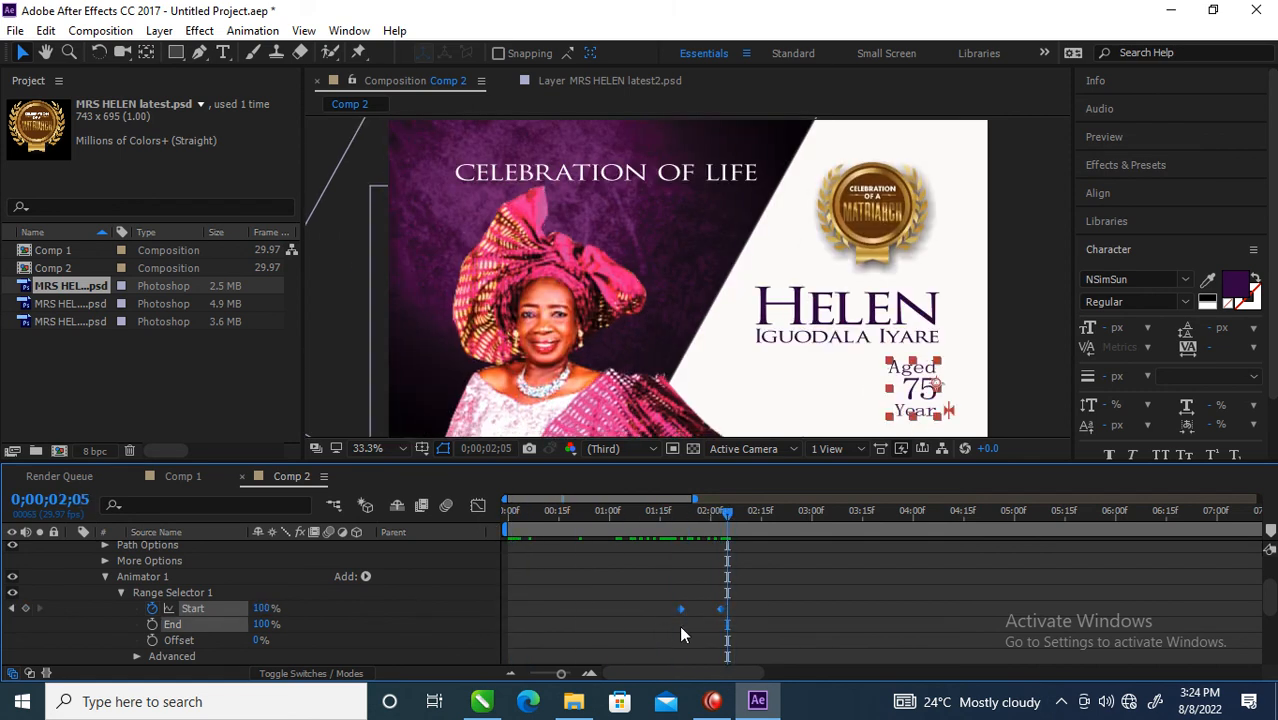
right_click(678, 606)
mouse_move(777, 593)
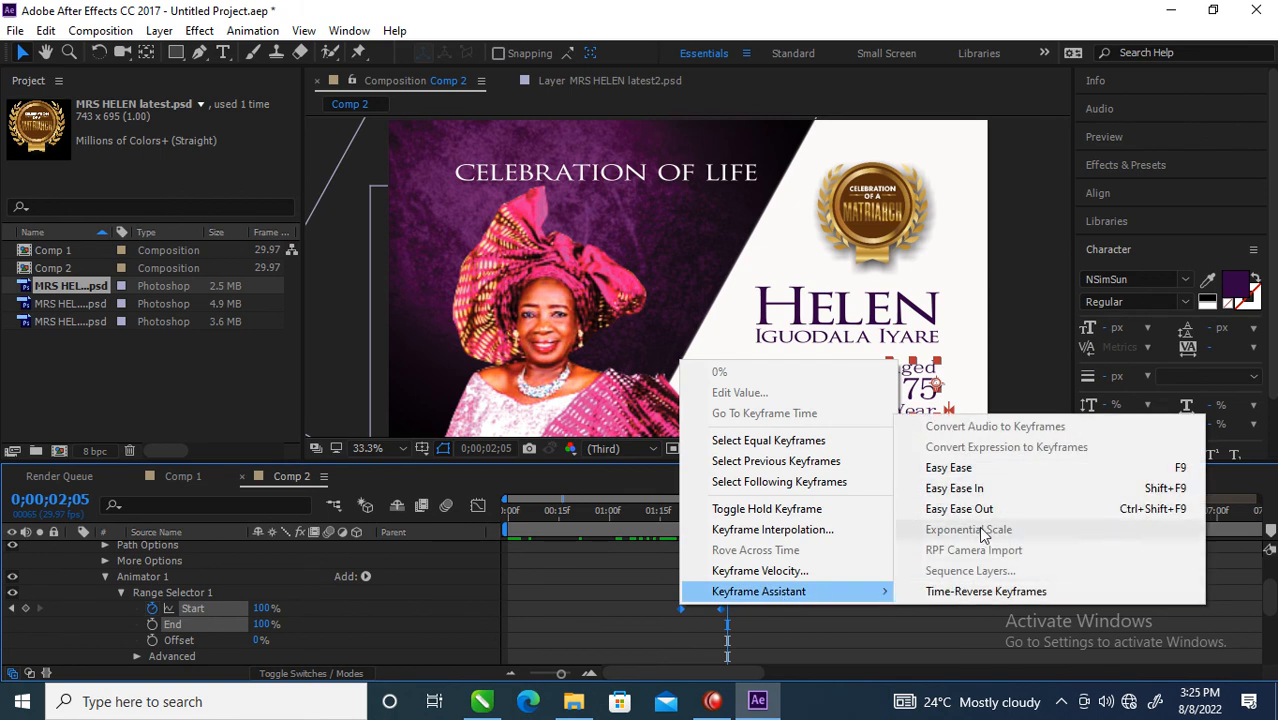
click(962, 470)
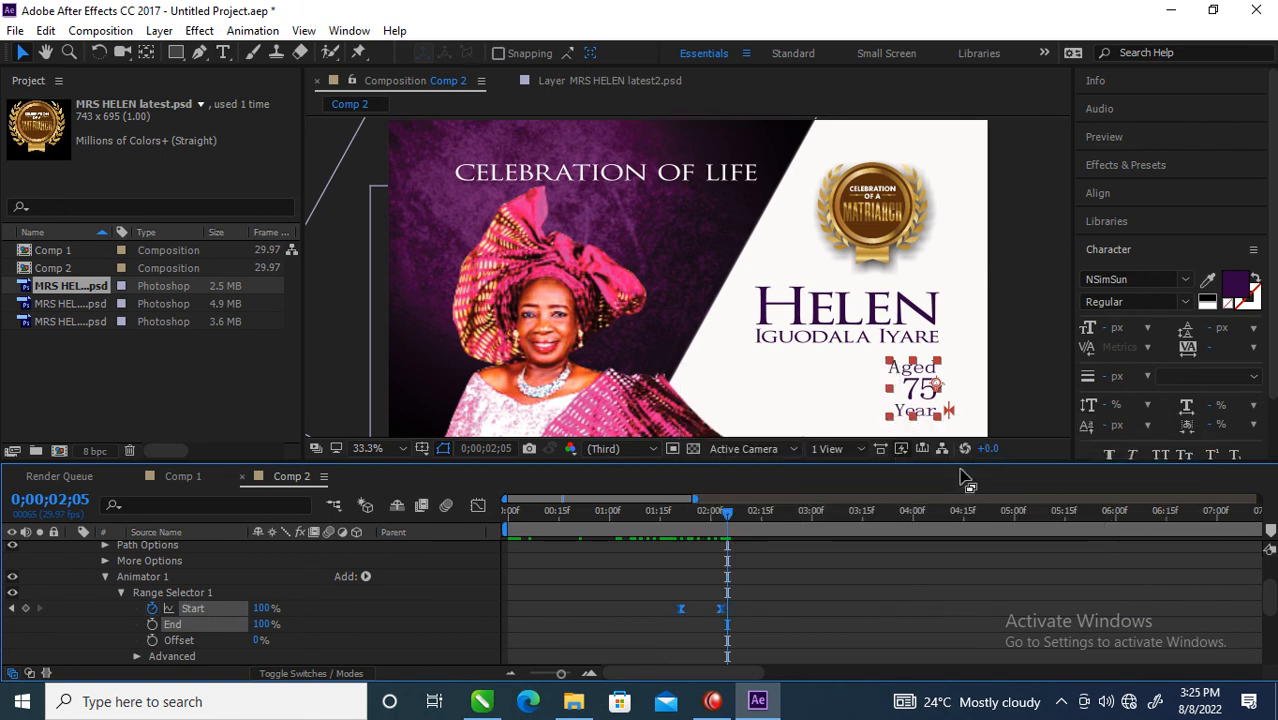
Reshape the Start keyframes' speed curve in the Graph Editor into a sharp peak midway between the two keyframes
click(478, 507)
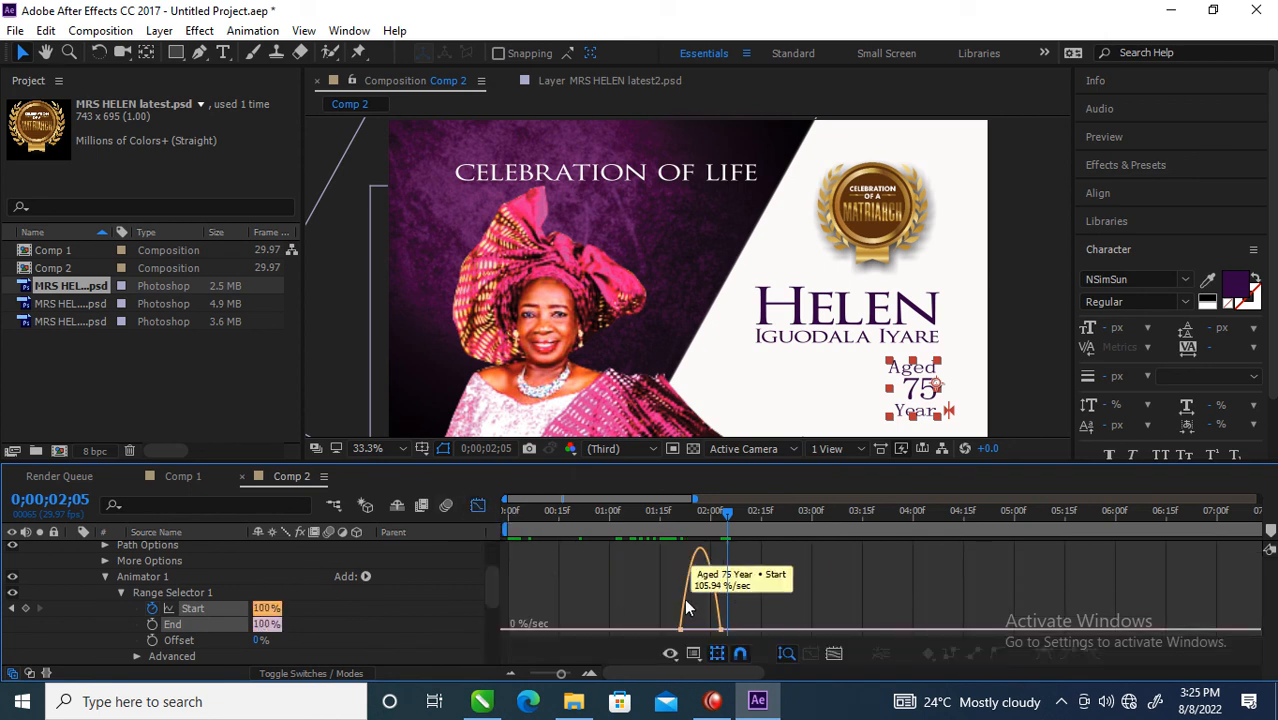
drag(560, 677, 568, 677)
drag(658, 617, 900, 628)
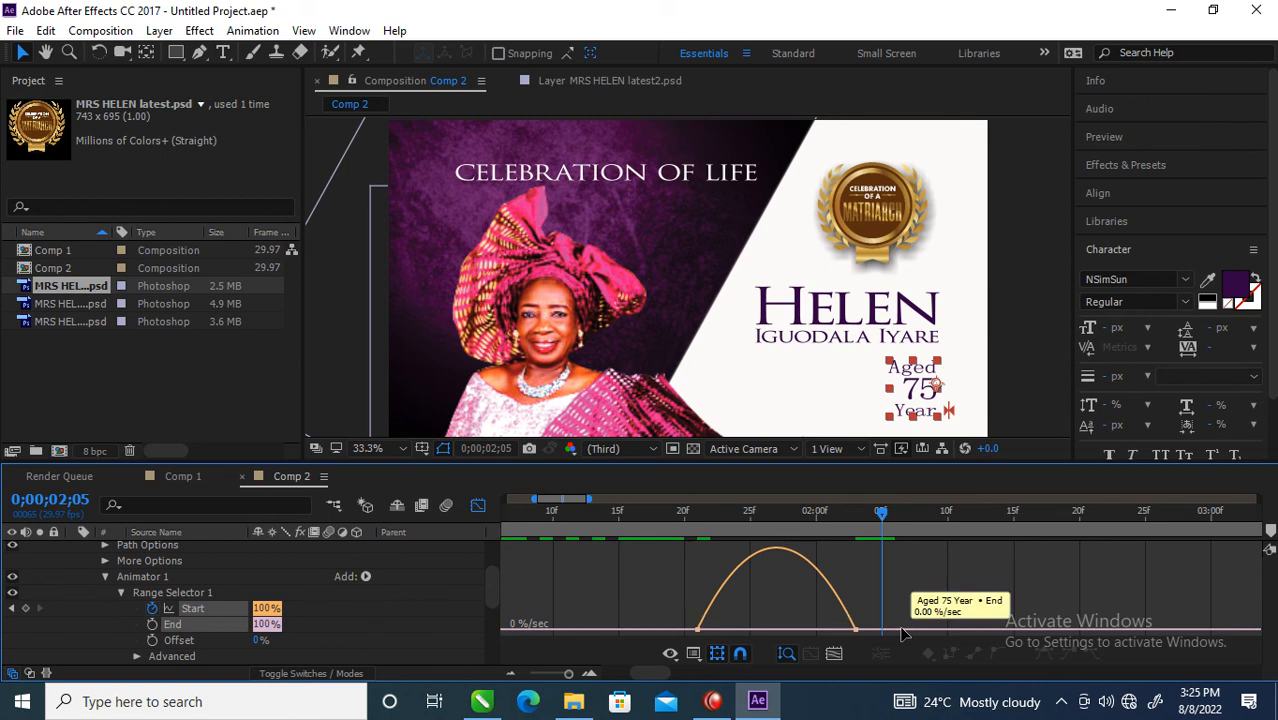
drag(670, 661, 686, 567)
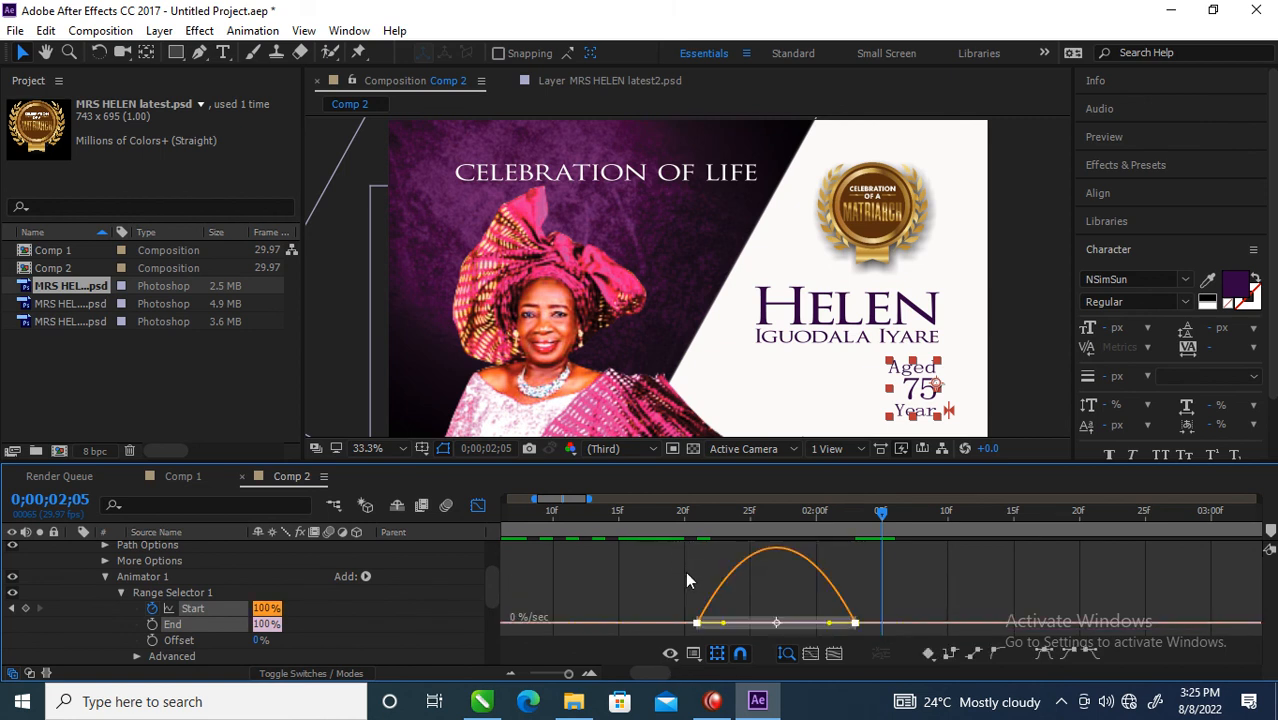
mouse_move(724, 623)
mouse_down()
mouse_move(830, 628)
mouse_move(734, 636)
mouse_up()
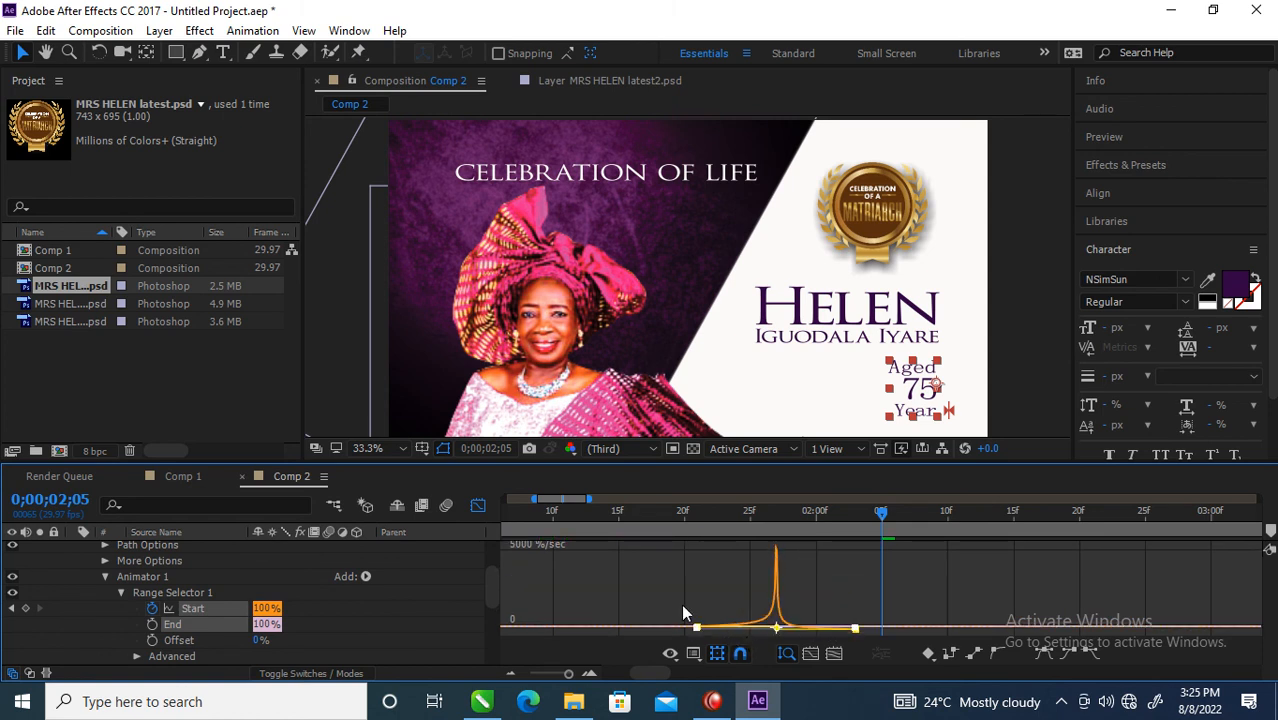
click(478, 506)
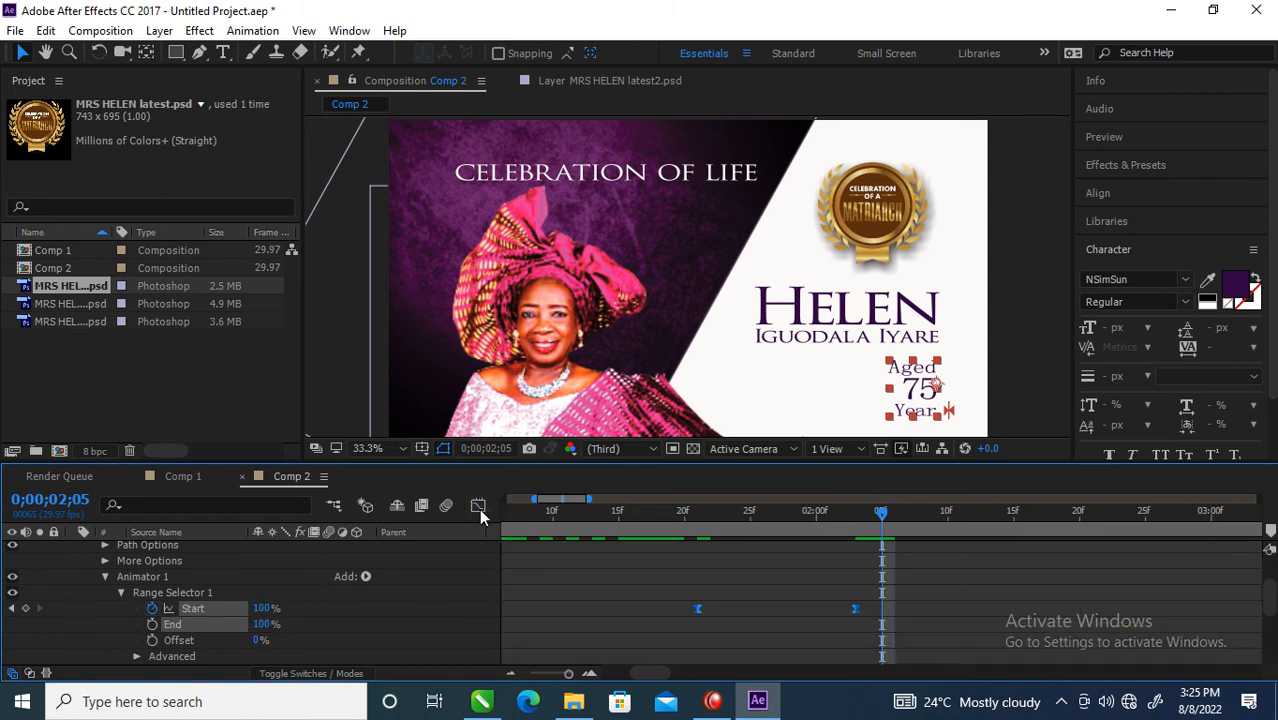
Shorten the work area of Comp 2 to end at about 3.5 seconds, just after the text animations
drag(883, 512, 1150, 502)
drag(511, 499, 586, 522)
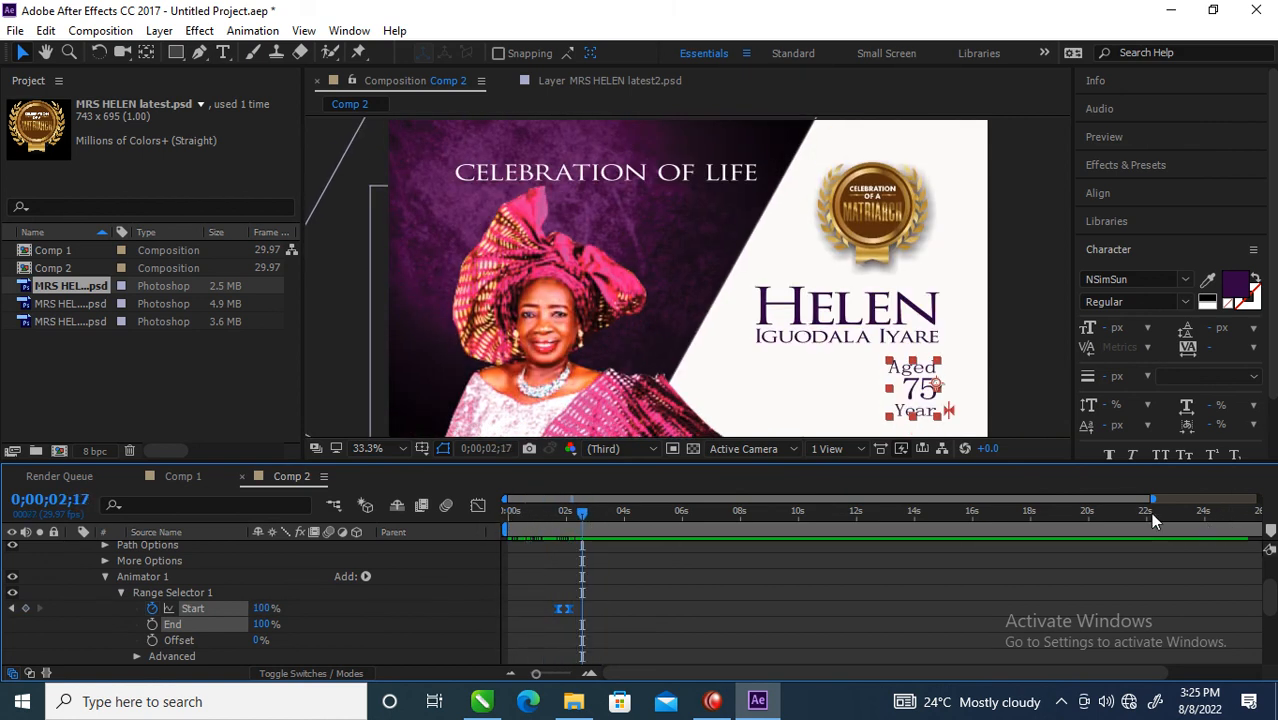
drag(1153, 499, 598, 529)
drag(1258, 499, 780, 540)
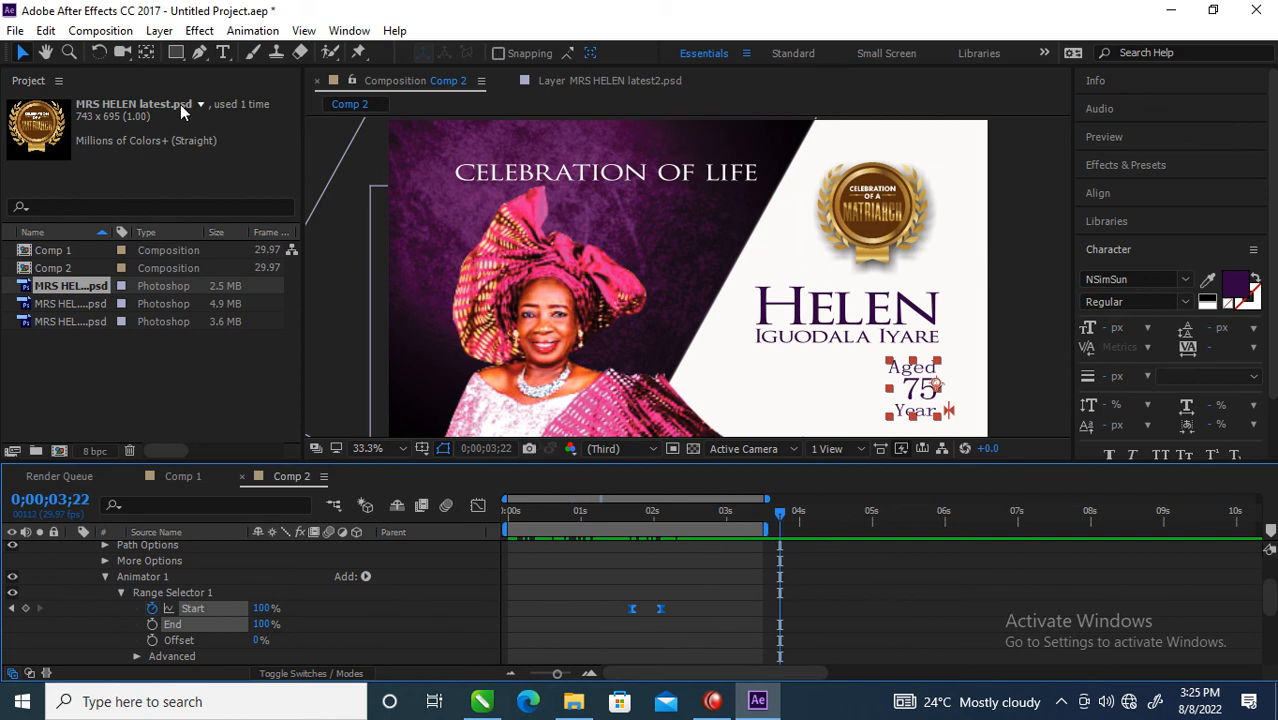
Add Comp 2 to the Render Queue
click(15, 31)
mouse_move(52, 33)
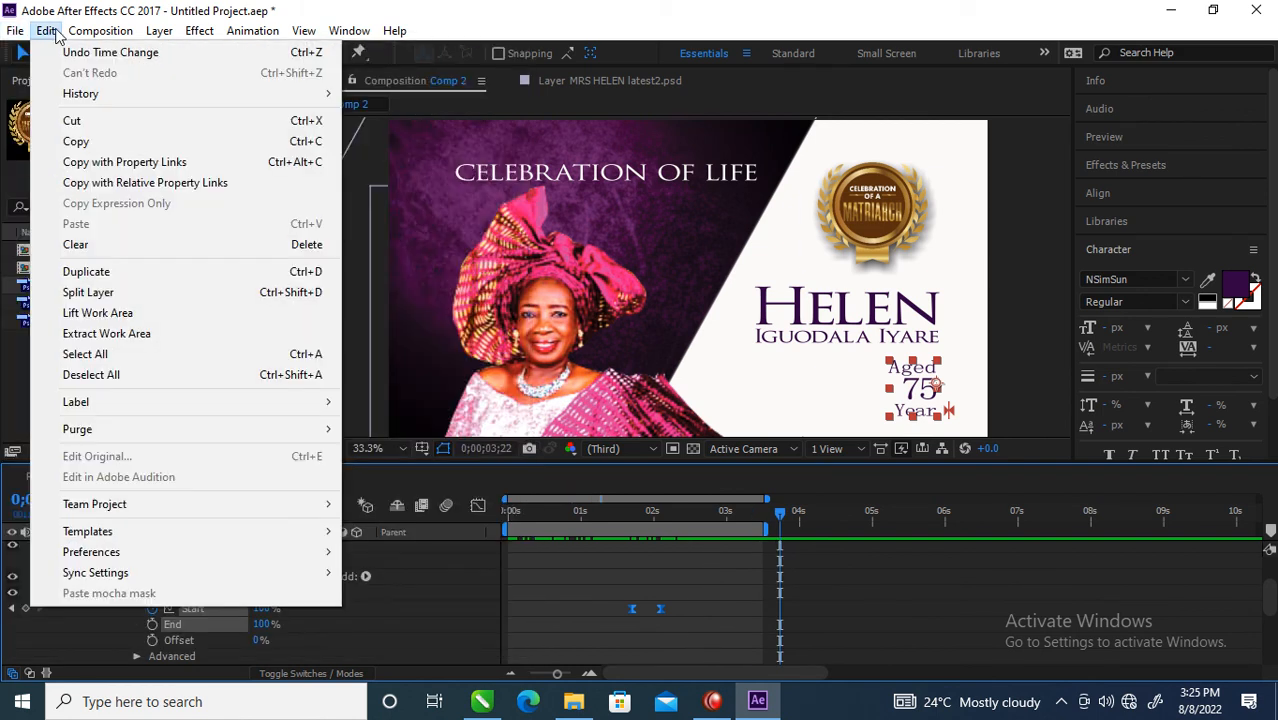
mouse_move(98, 35)
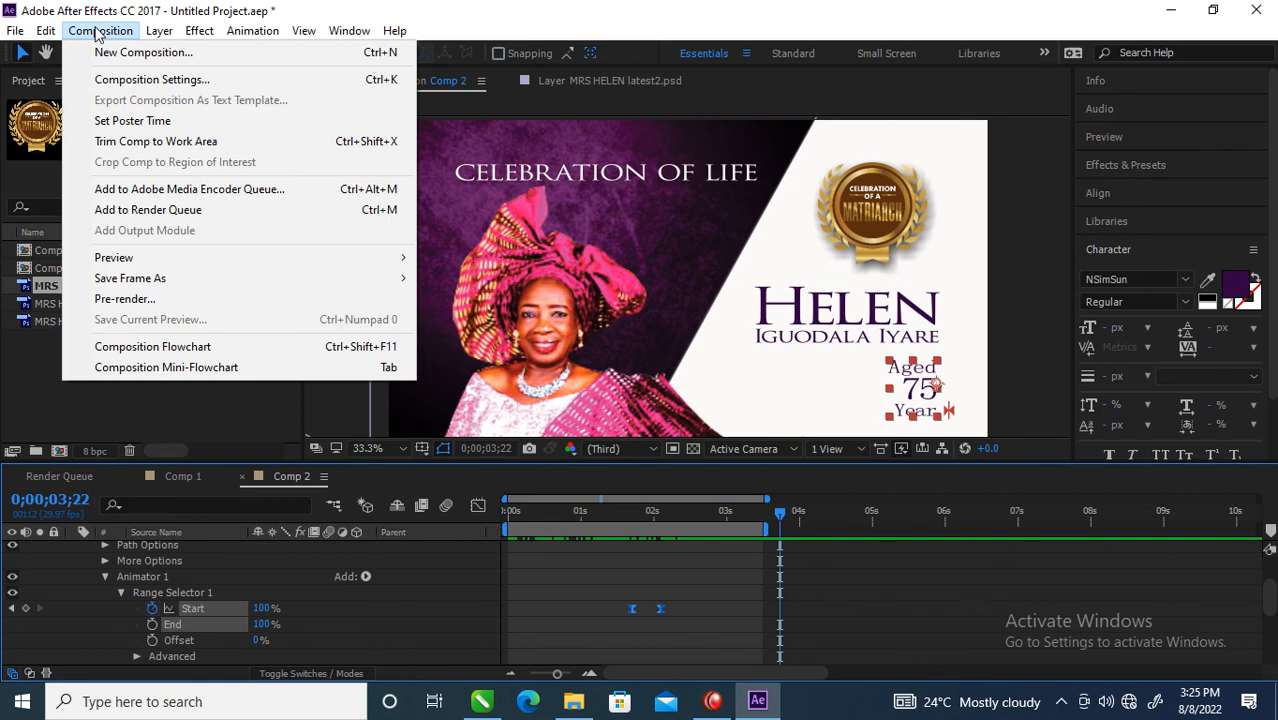
click(153, 220)
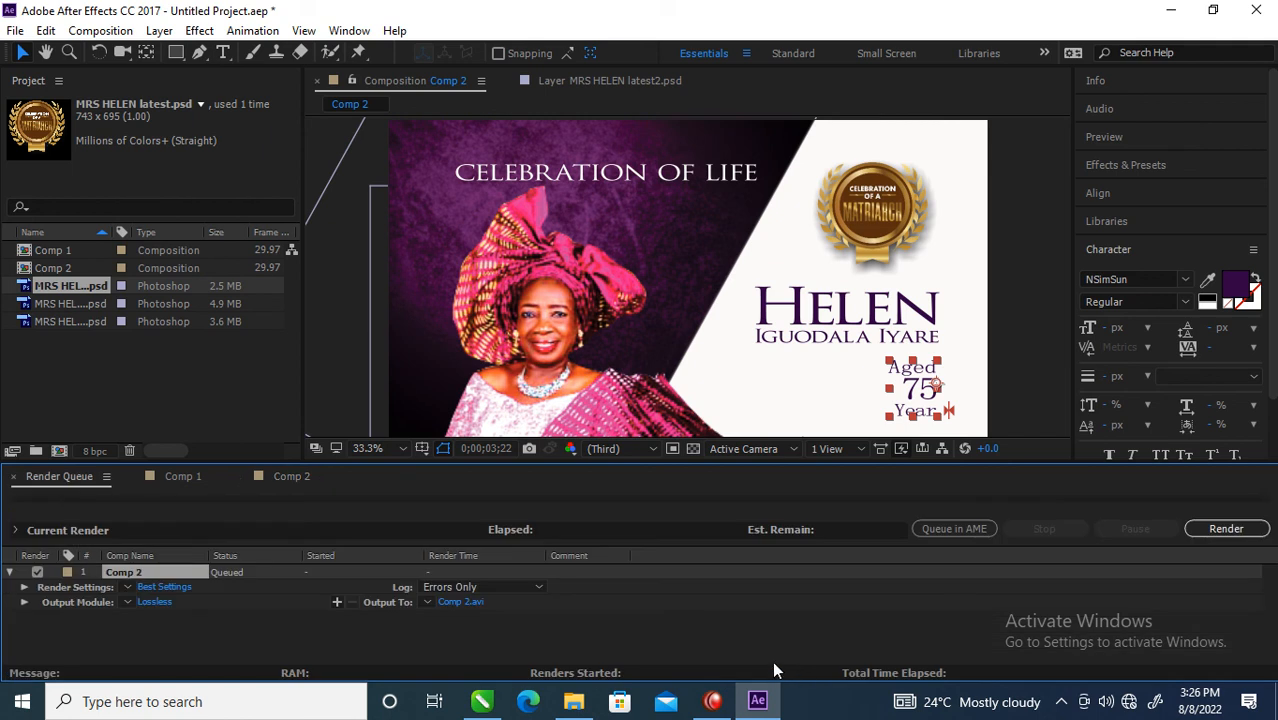
Set the format to QuickTime in Comp 2's output module settings
click(161, 598)
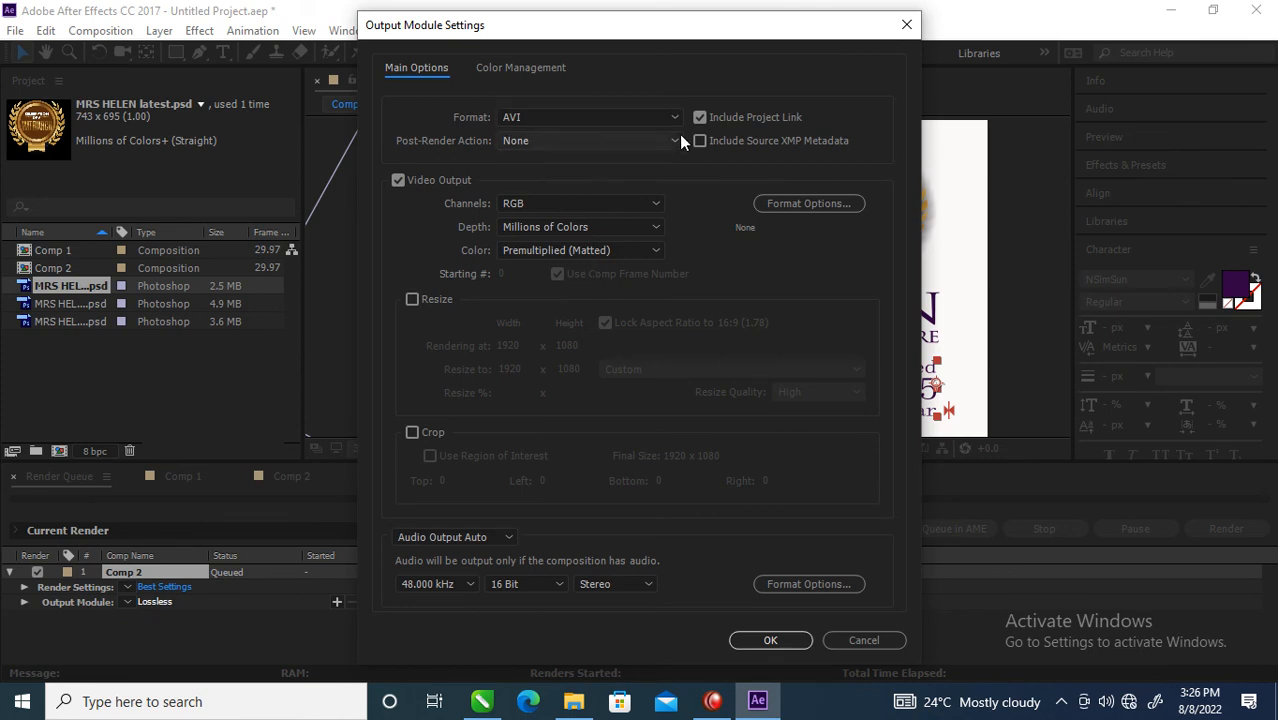
click(677, 117)
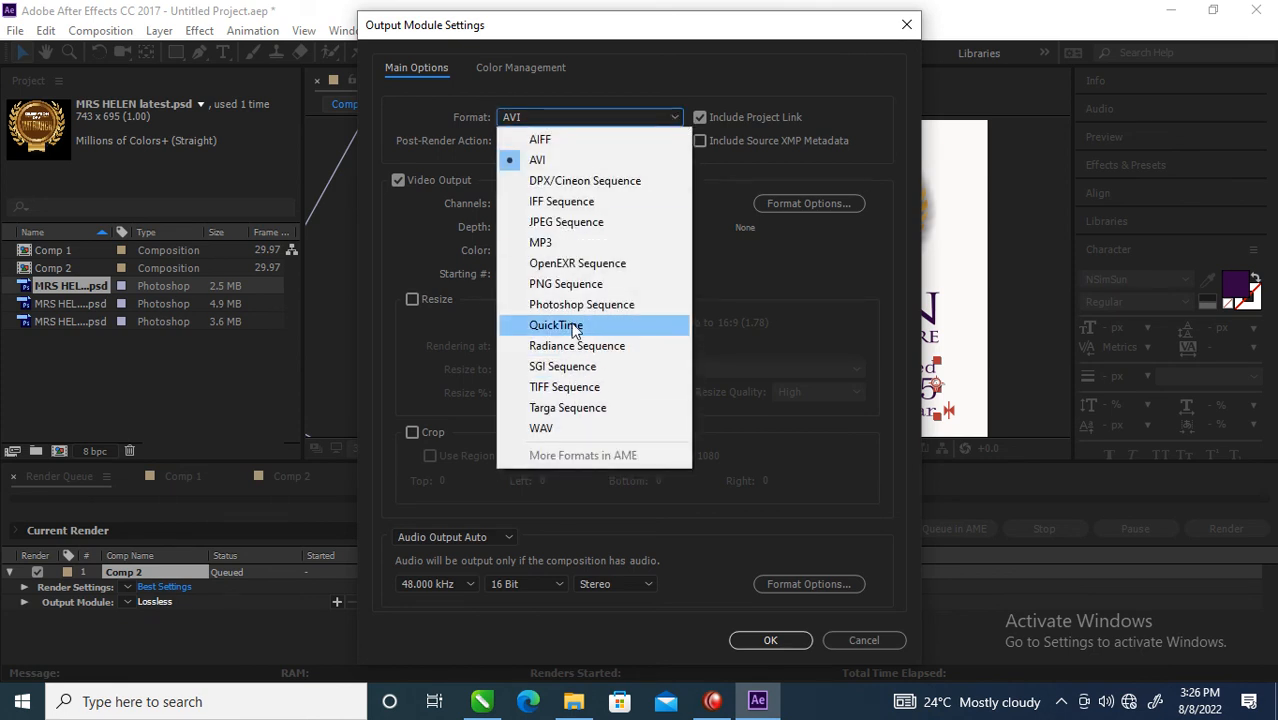
click(575, 328)
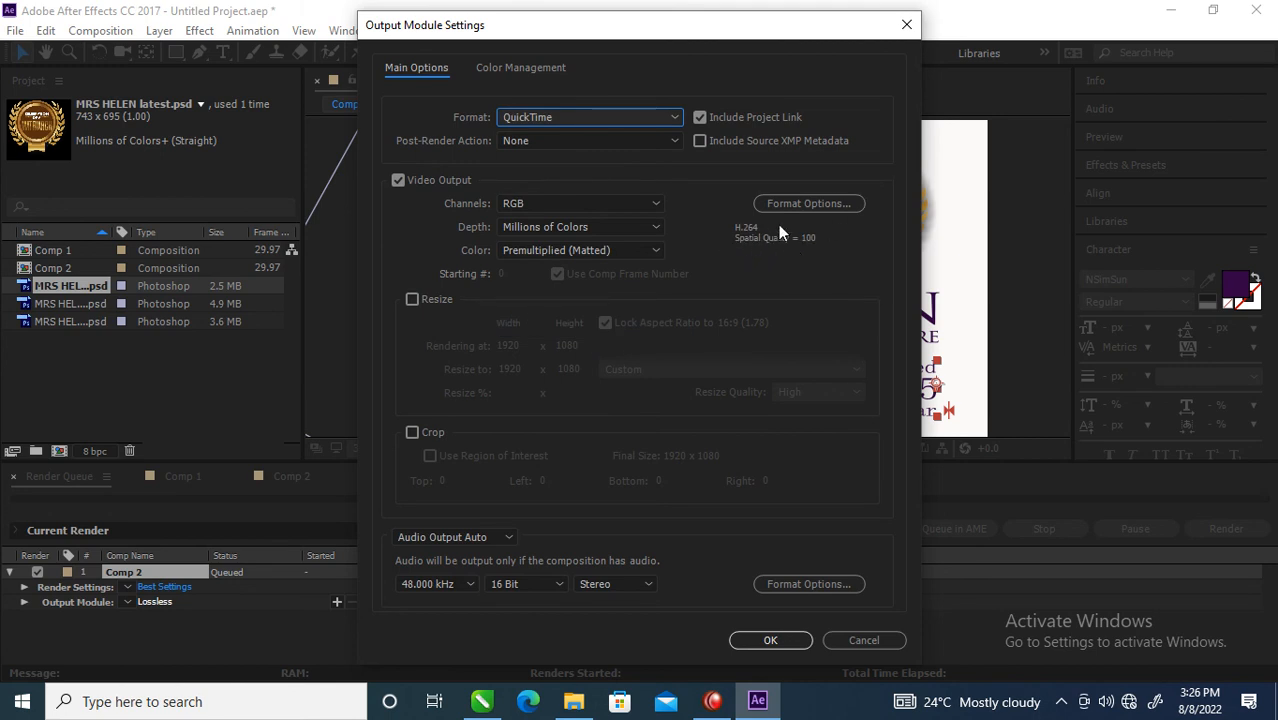
Keep the H.264 codec at quality 100 in the QuickTime options and apply the output module settings
click(815, 206)
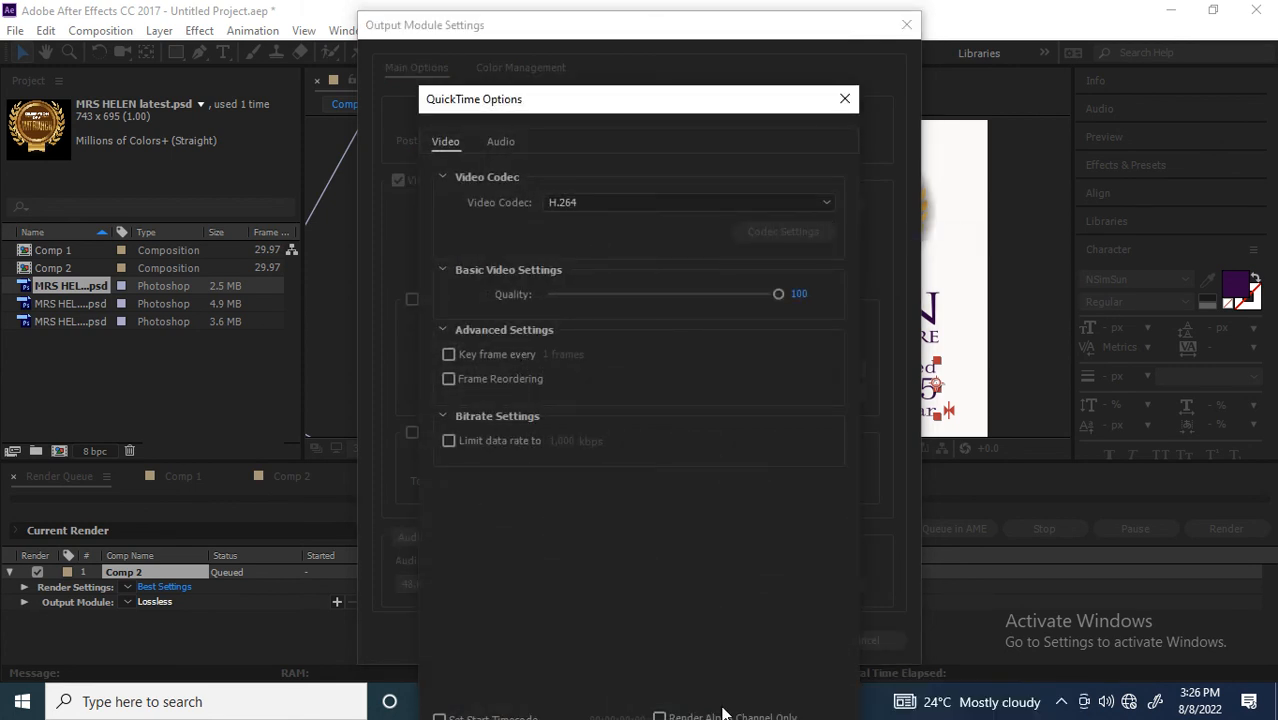
key(Return)
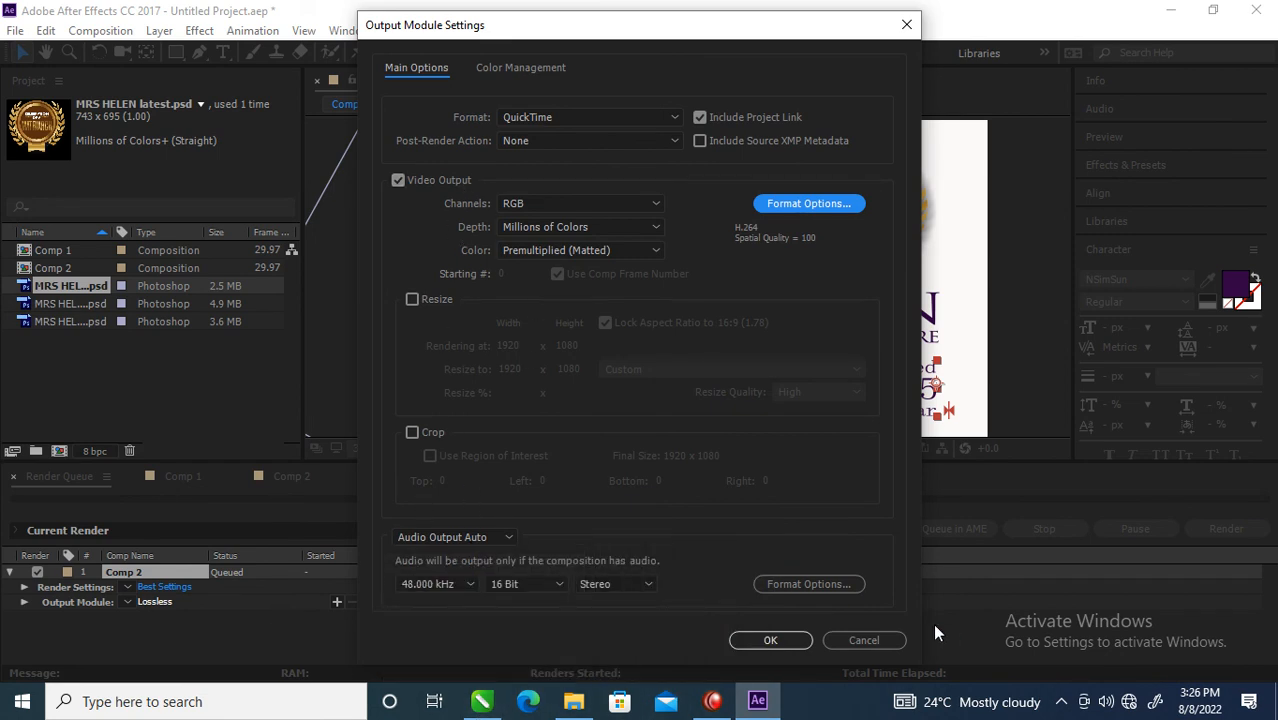
click(798, 641)
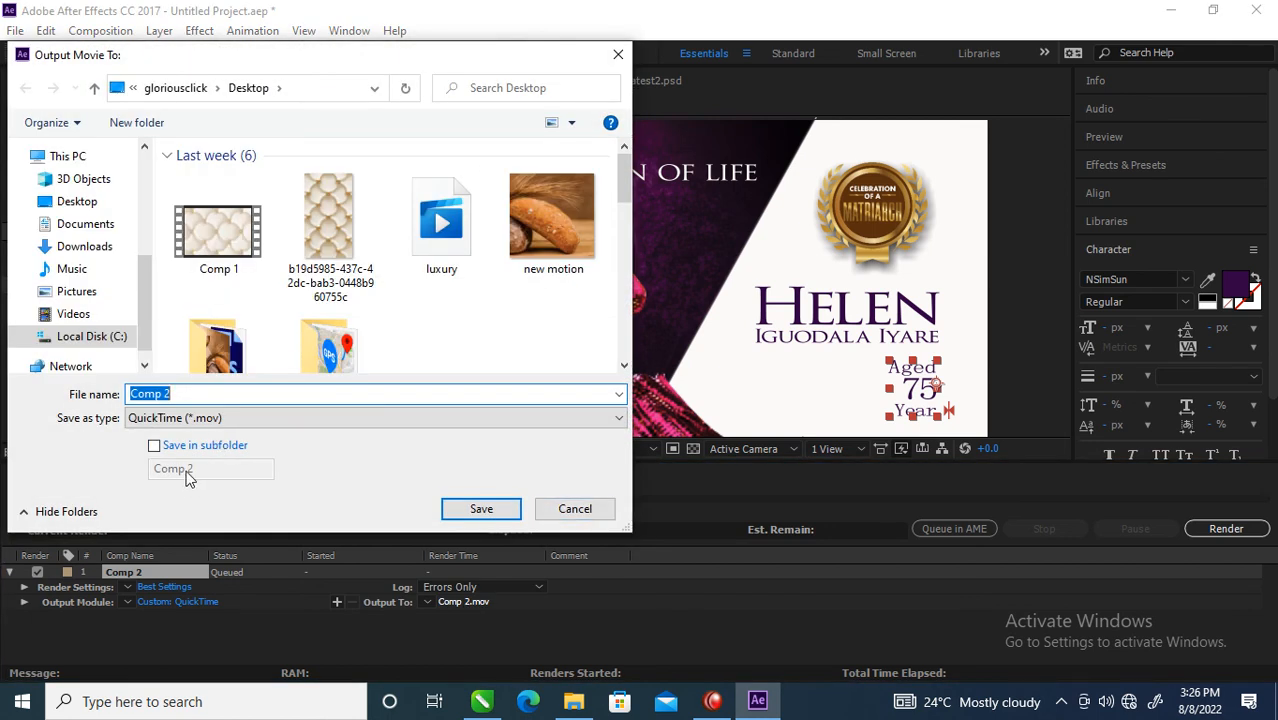
Save the output movie on the Desktop under the honoree's first name followed by "animation", and render Comp 2
text(hel)
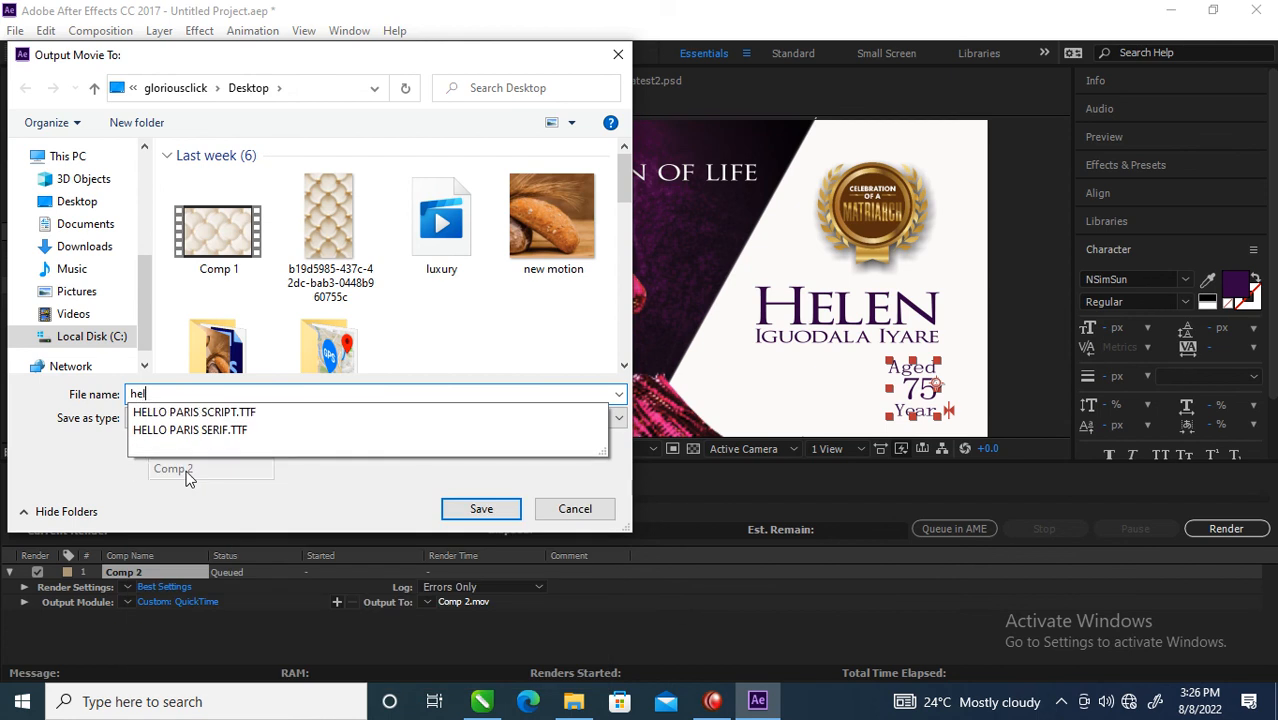
text(en animation)
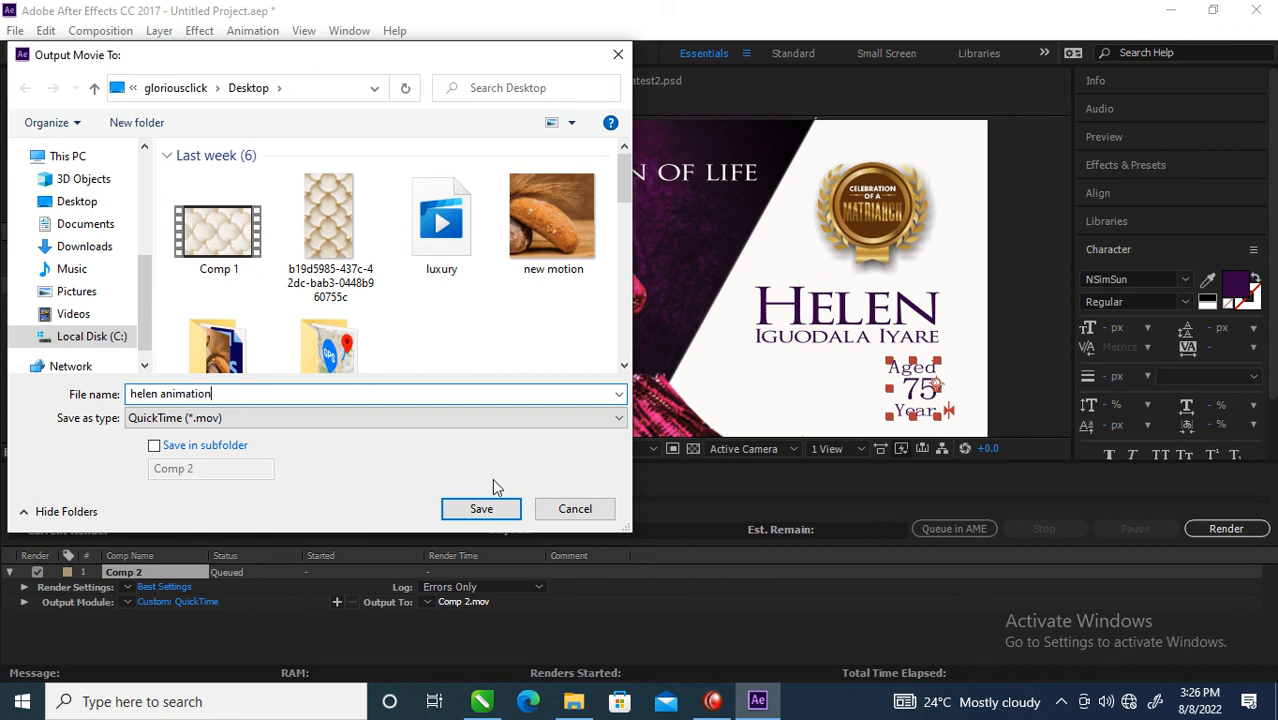
click(479, 508)
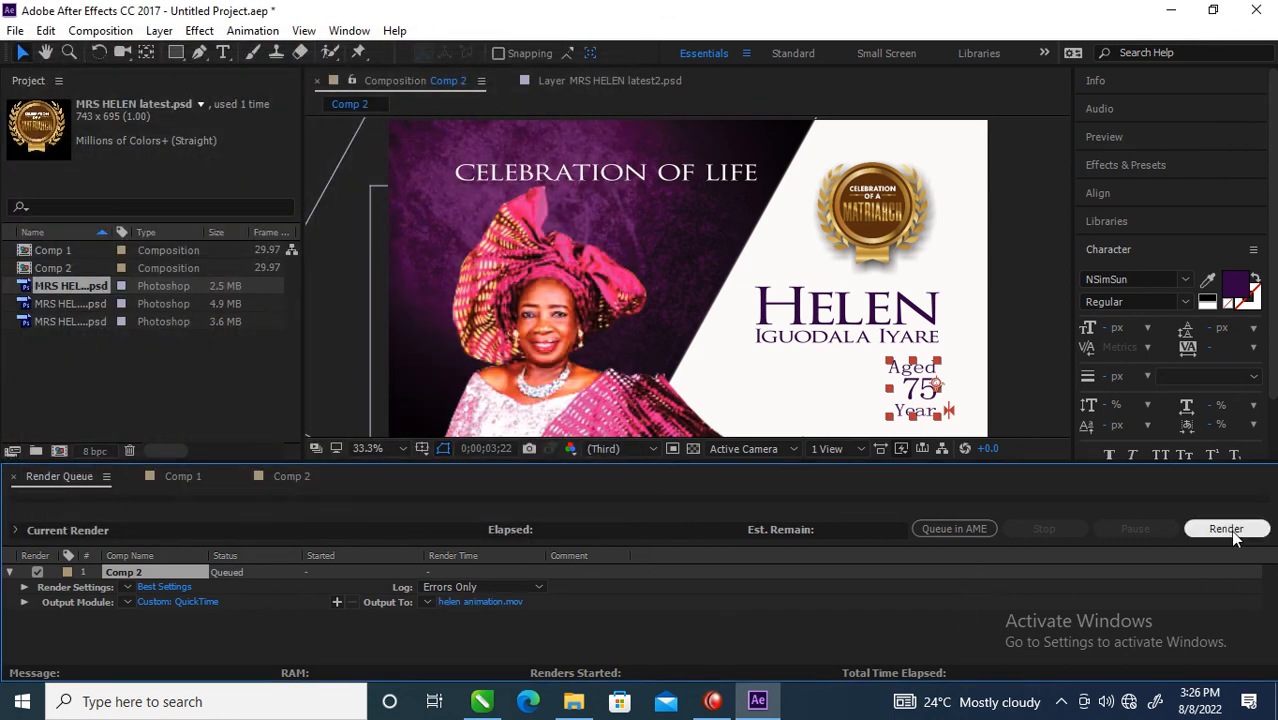
click(1228, 529)
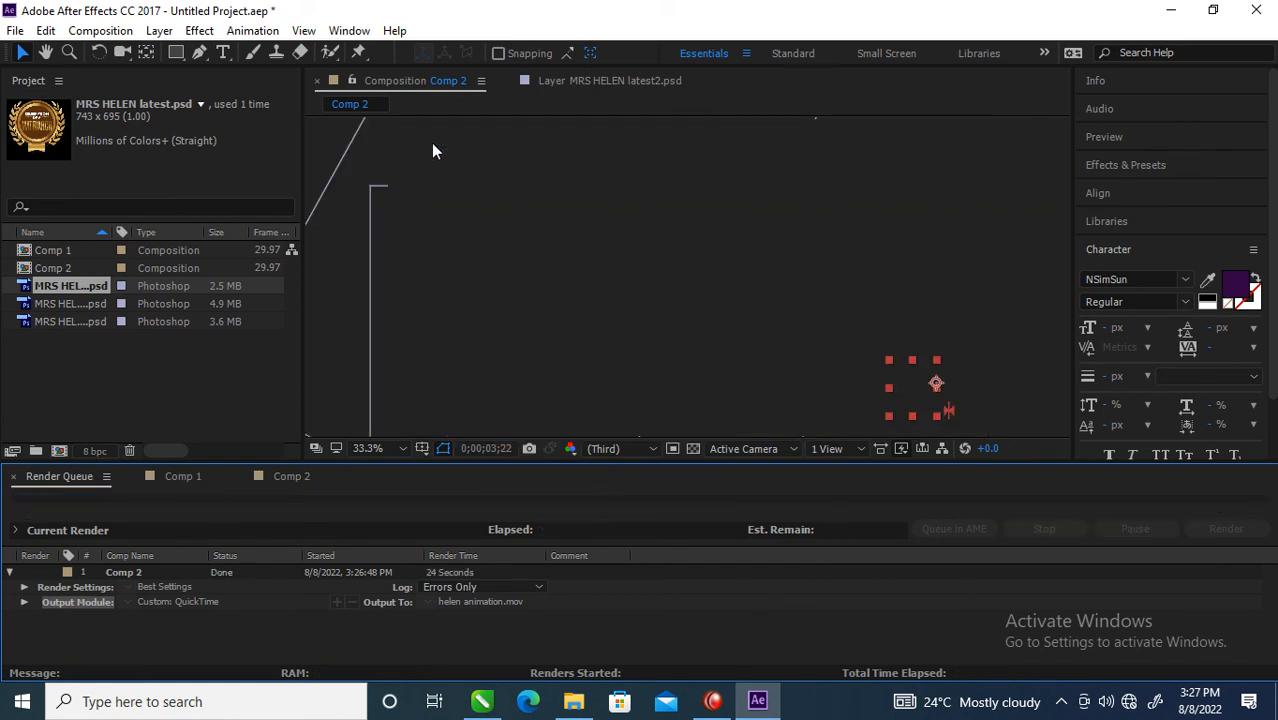
Switch to File Explorer, open the rendered animation movie from the Desktop, and replay it to check the result
click(573, 701)
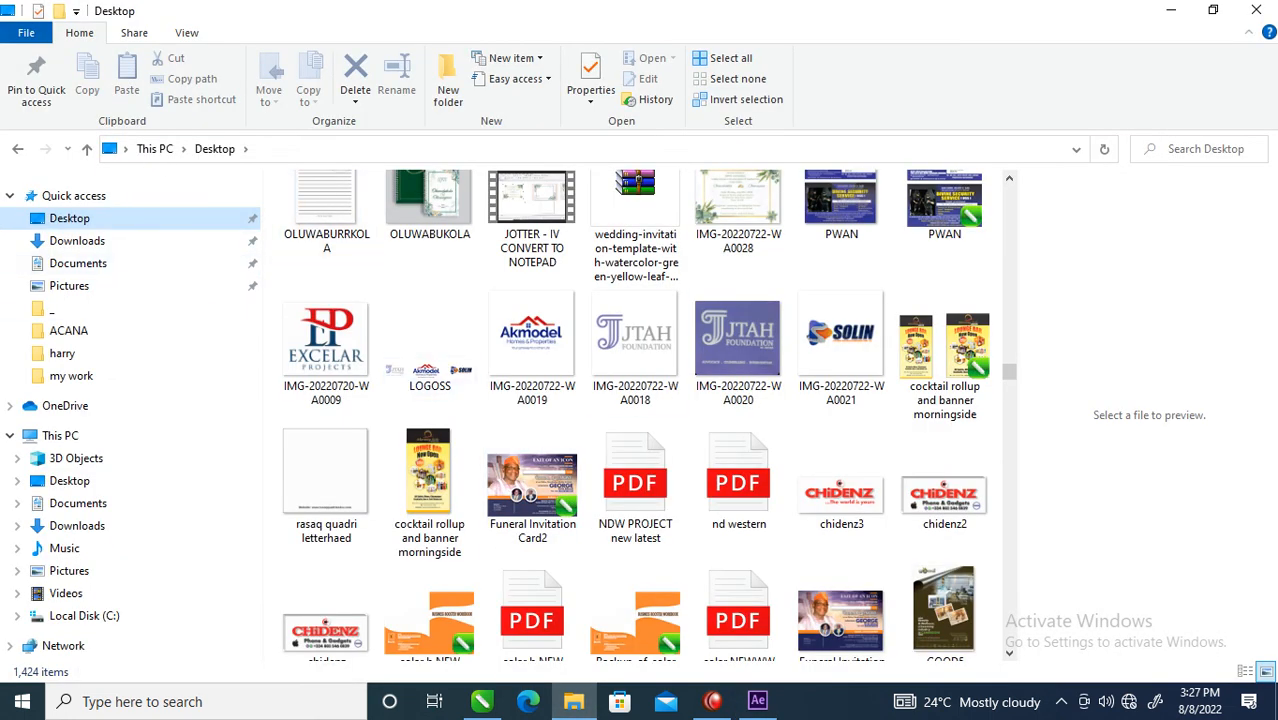
drag(1008, 368, 983, 197)
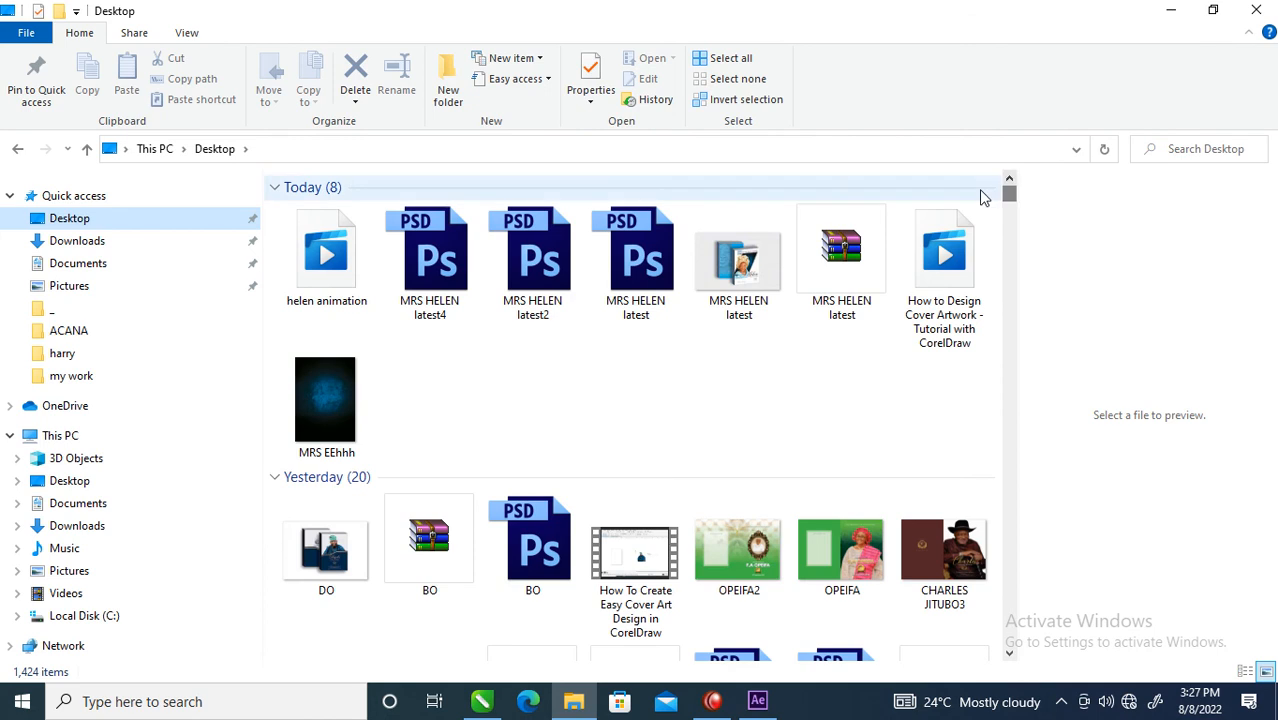
click(333, 262)
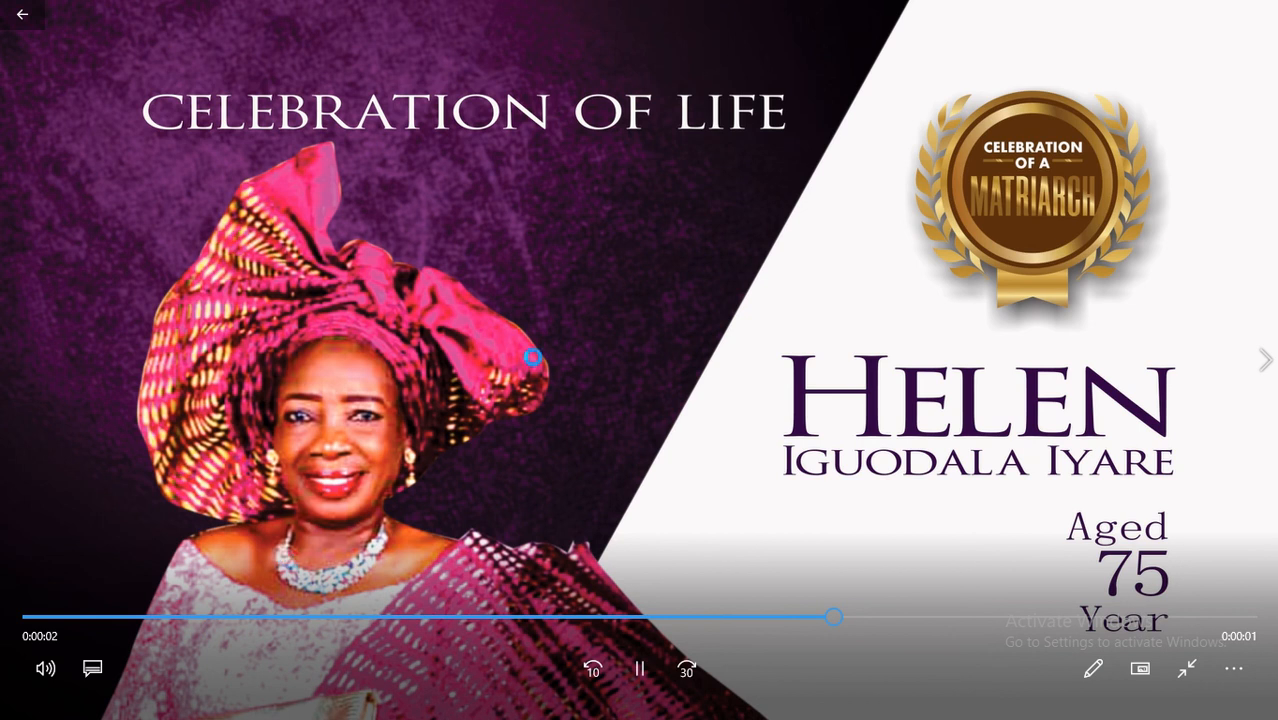
click(640, 676)
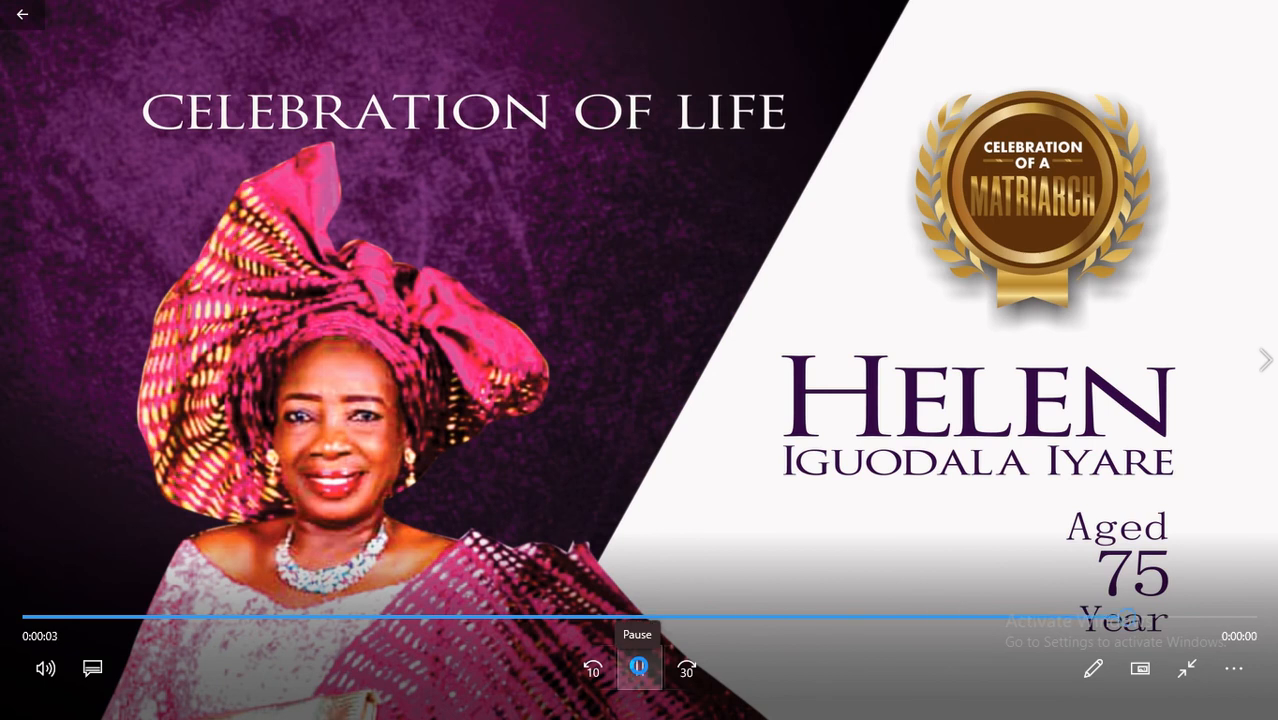
click(640, 668)
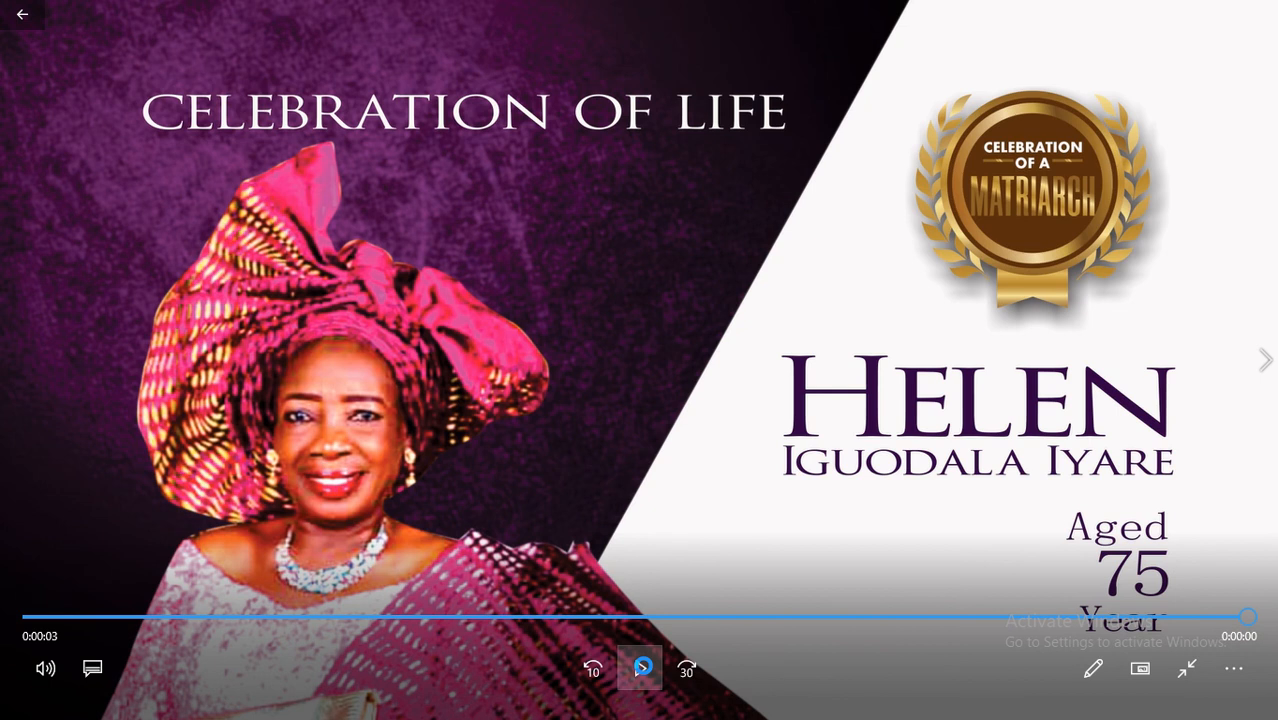
click(643, 667)
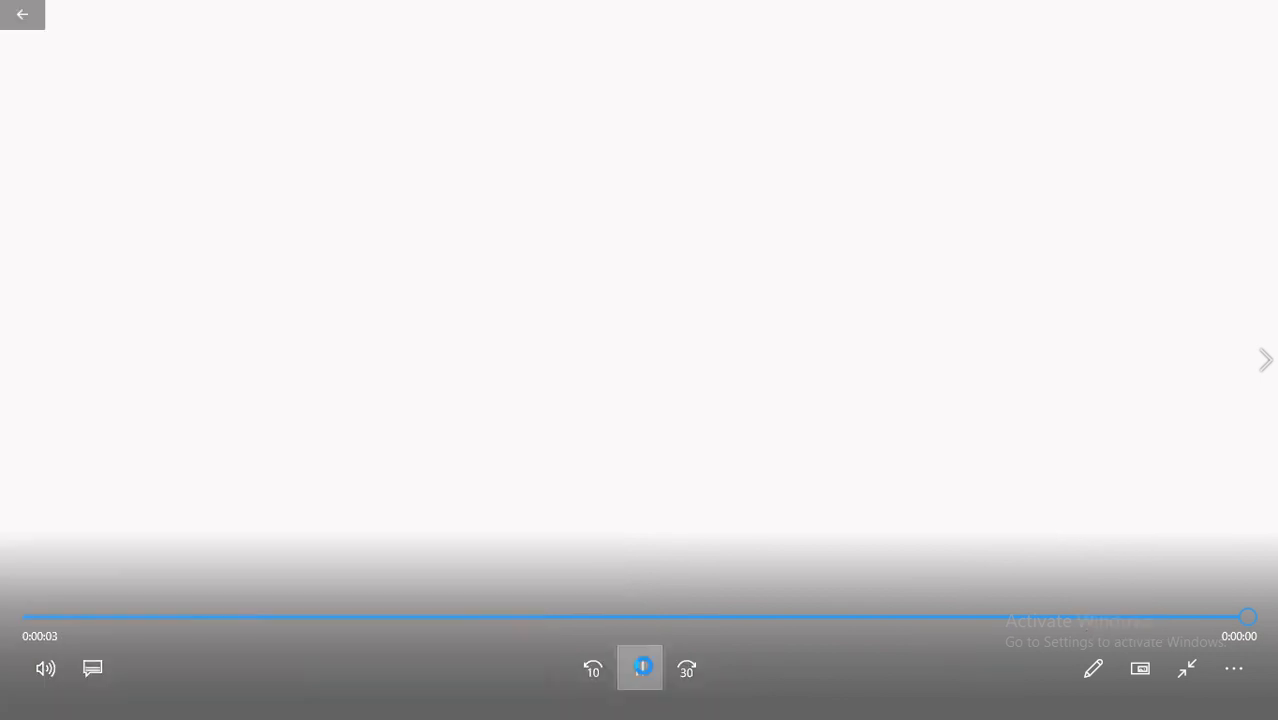